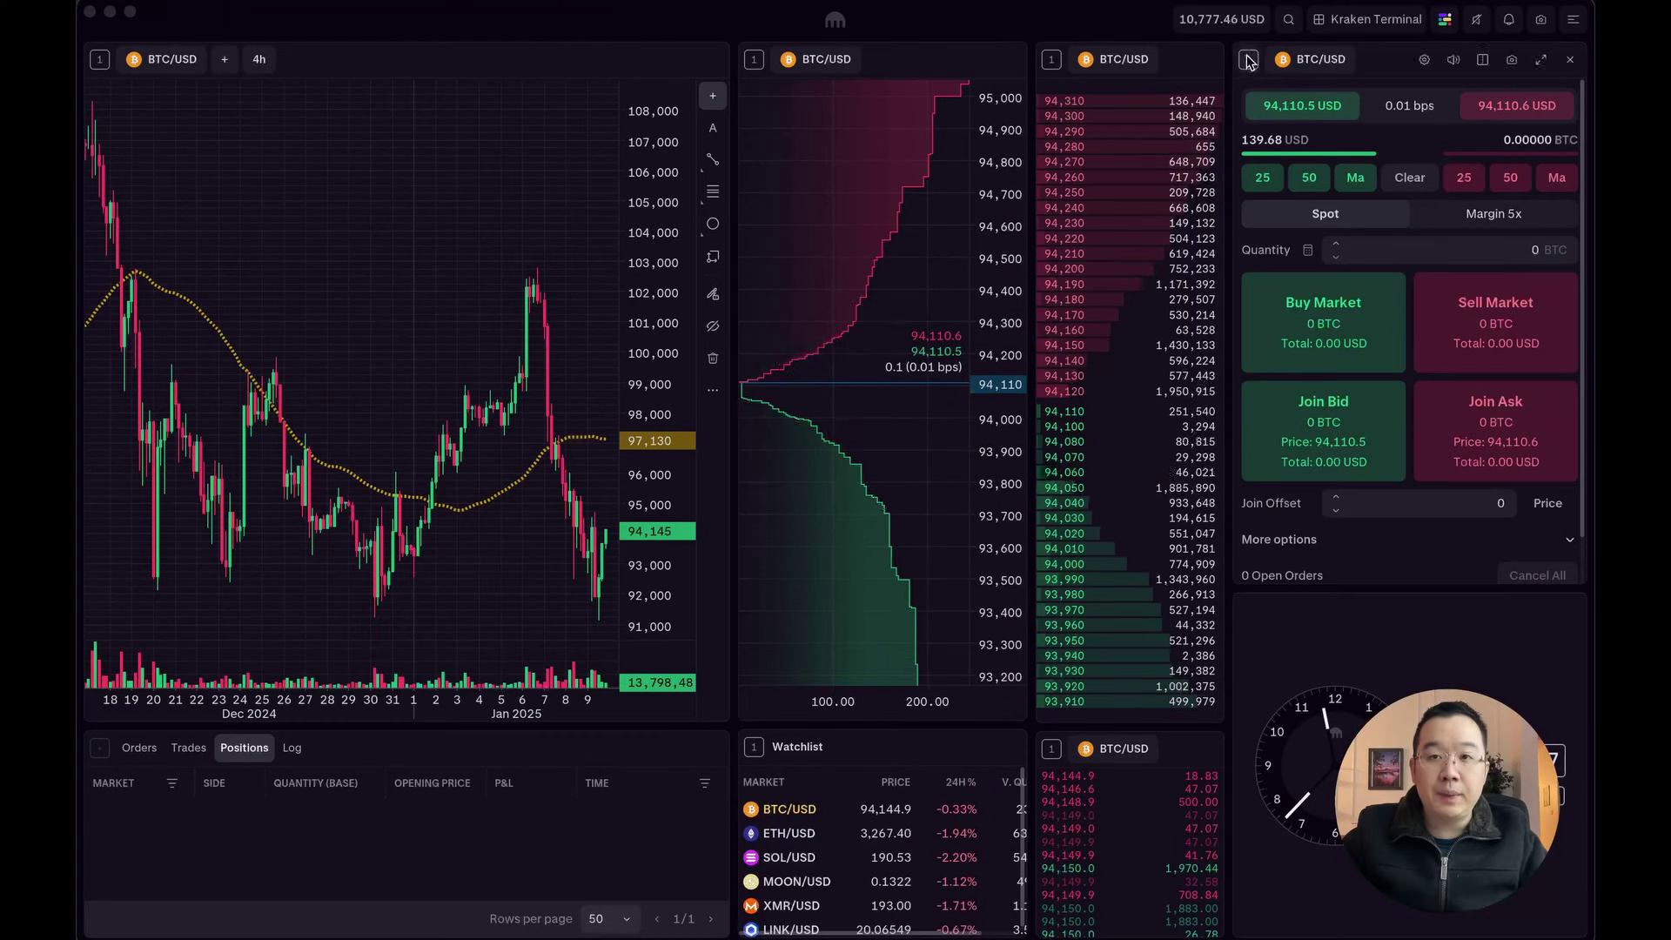
Load the Kraken Advanced board from the board management list
click(1339, 28)
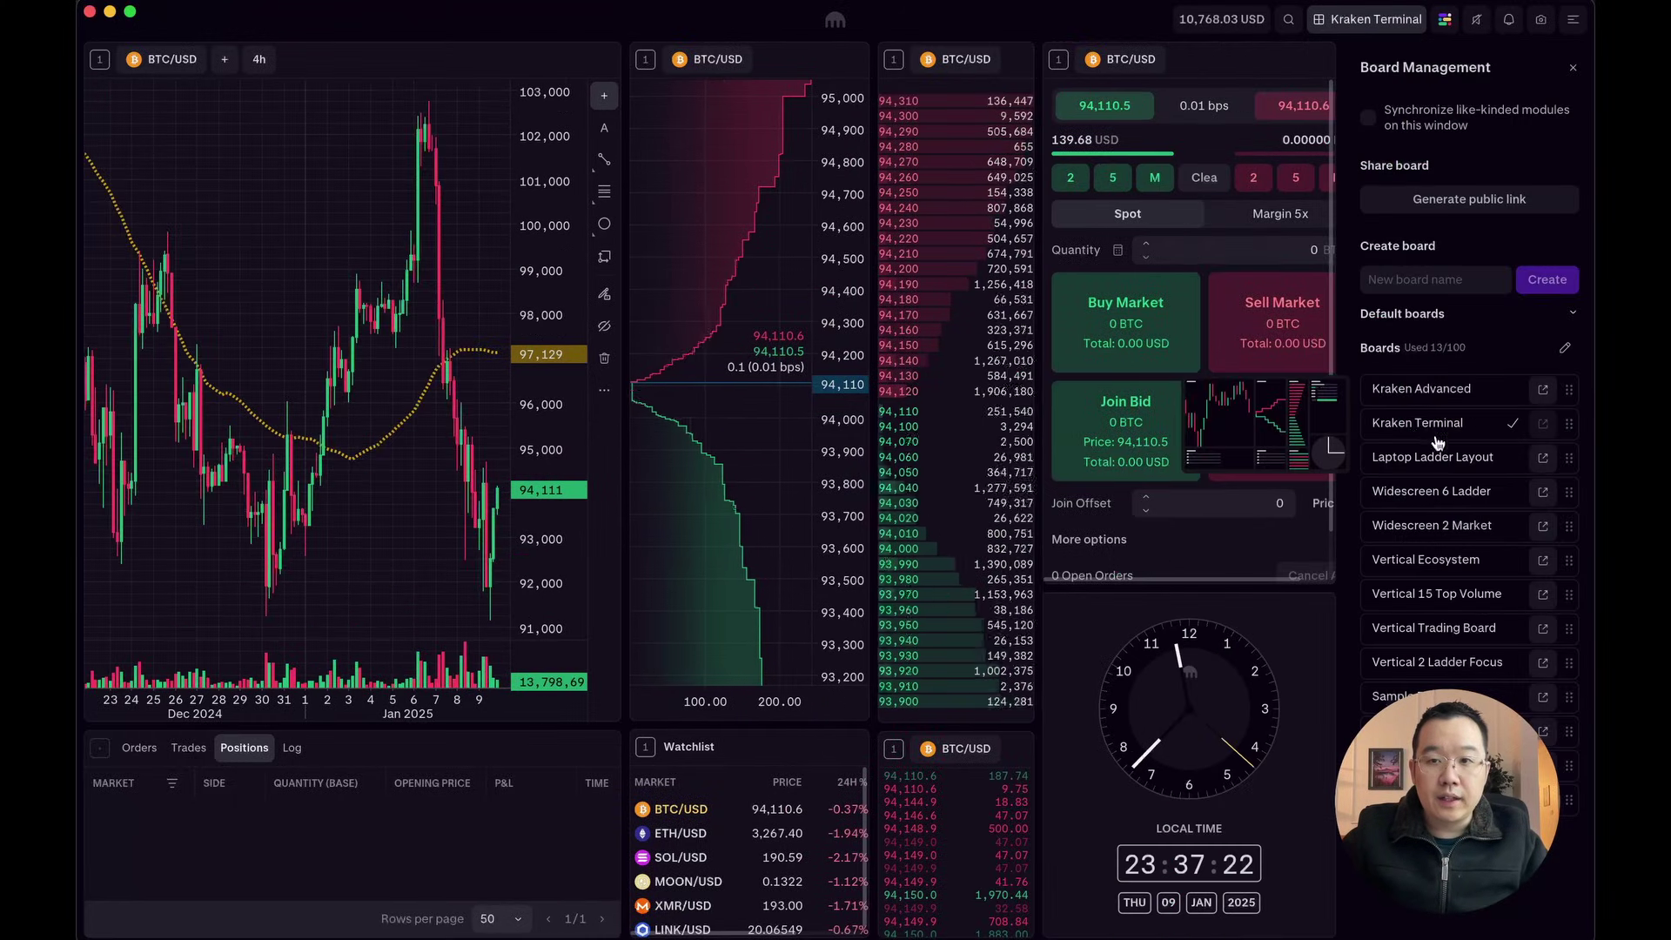
click(1379, 24)
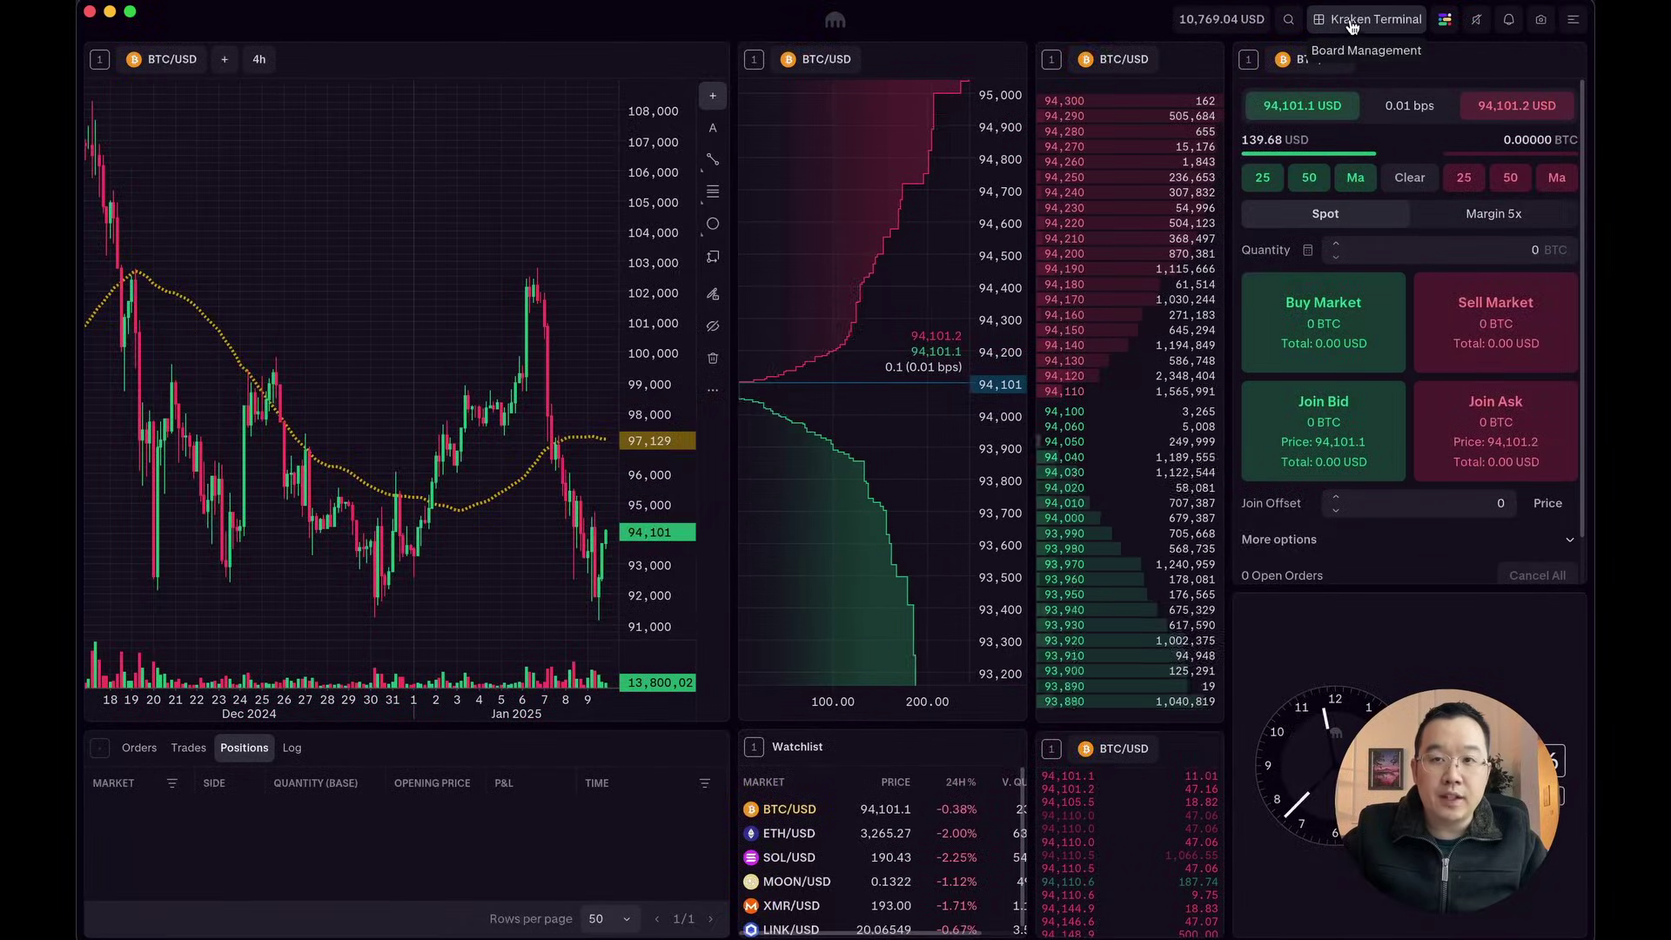
click(1352, 27)
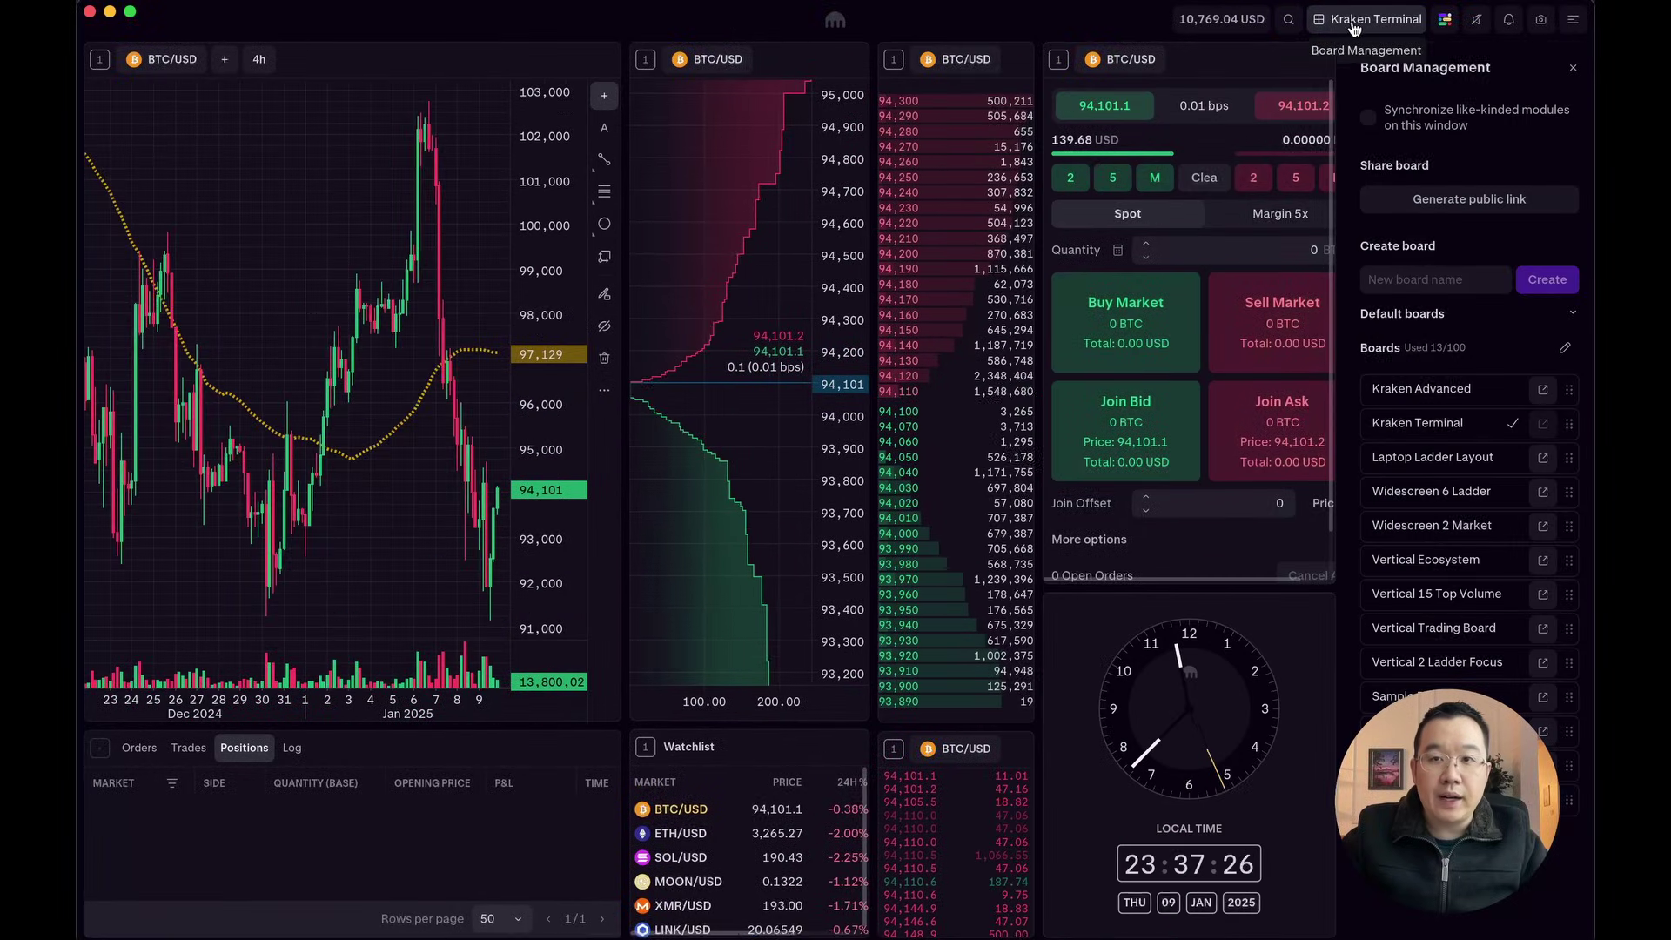
click(1447, 398)
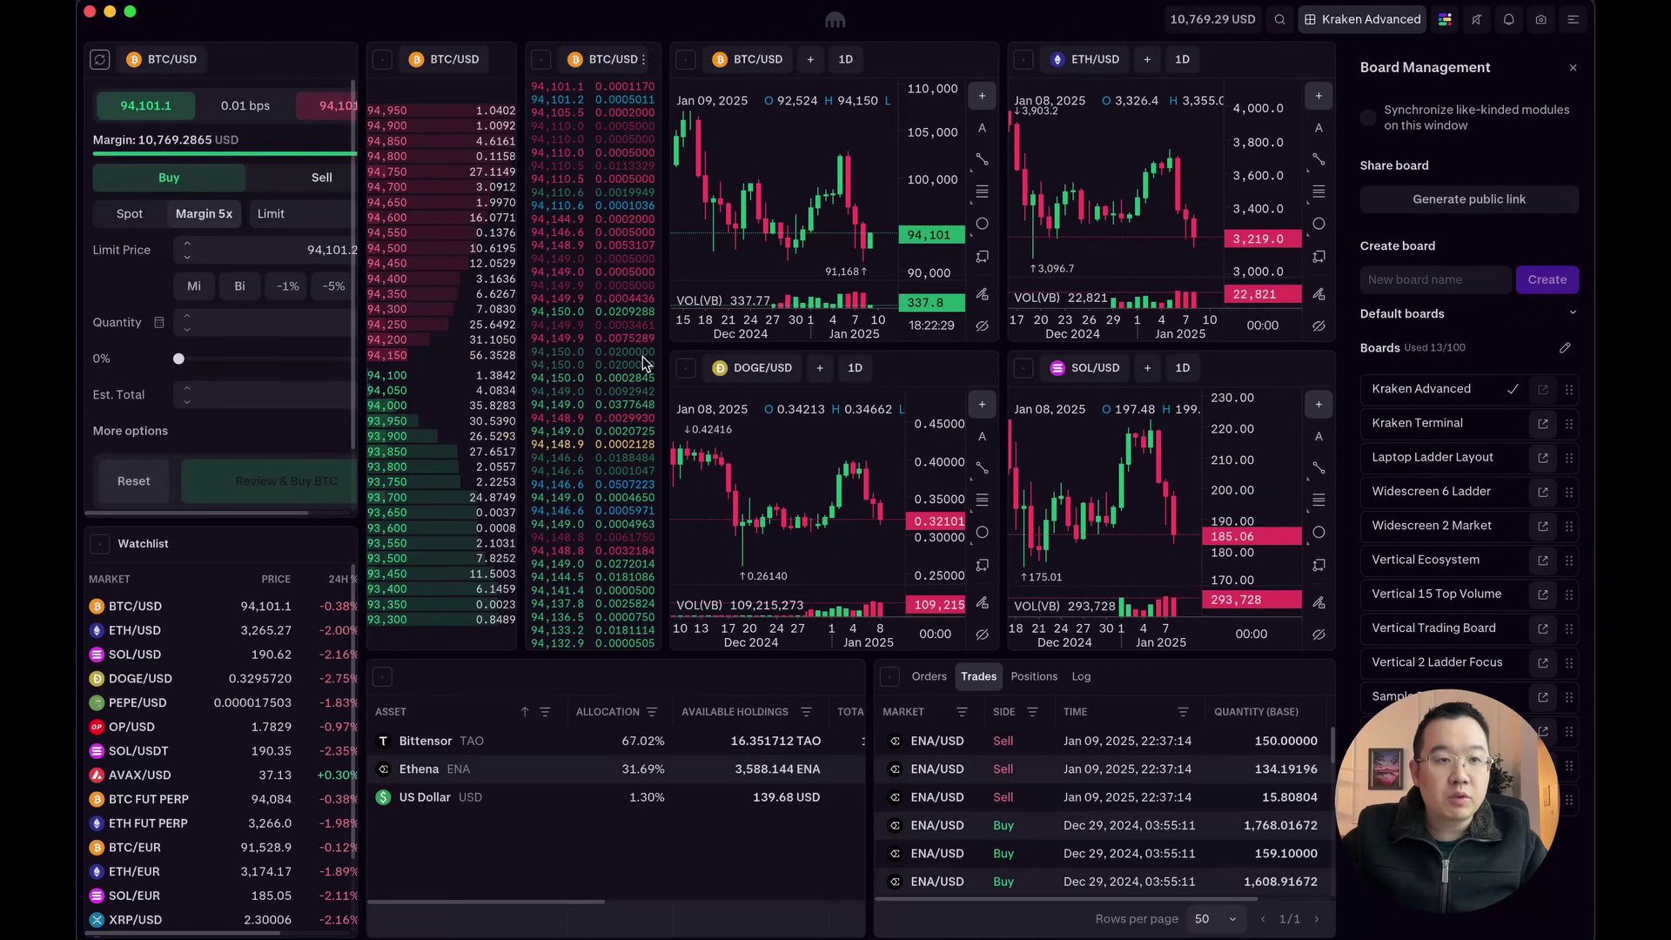
Try Widescreen 6 Ladder, Vertical Ecosystem, Sample Board and Tickers, then return to Kraken Advanced
click(1384, 490)
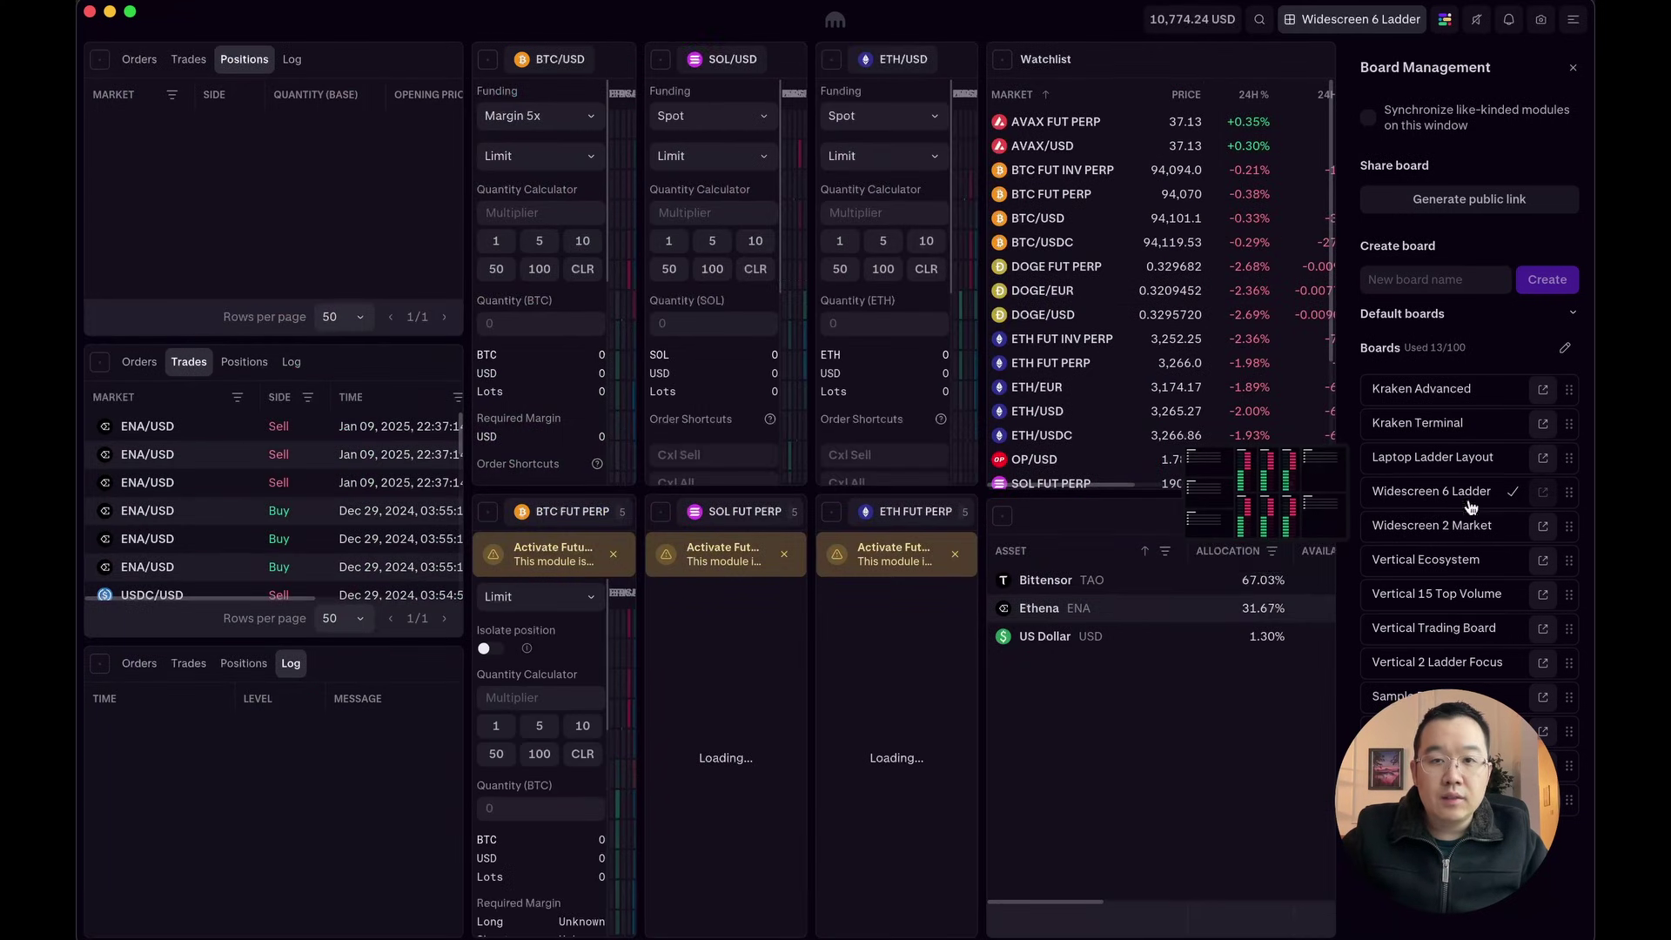
click(1445, 559)
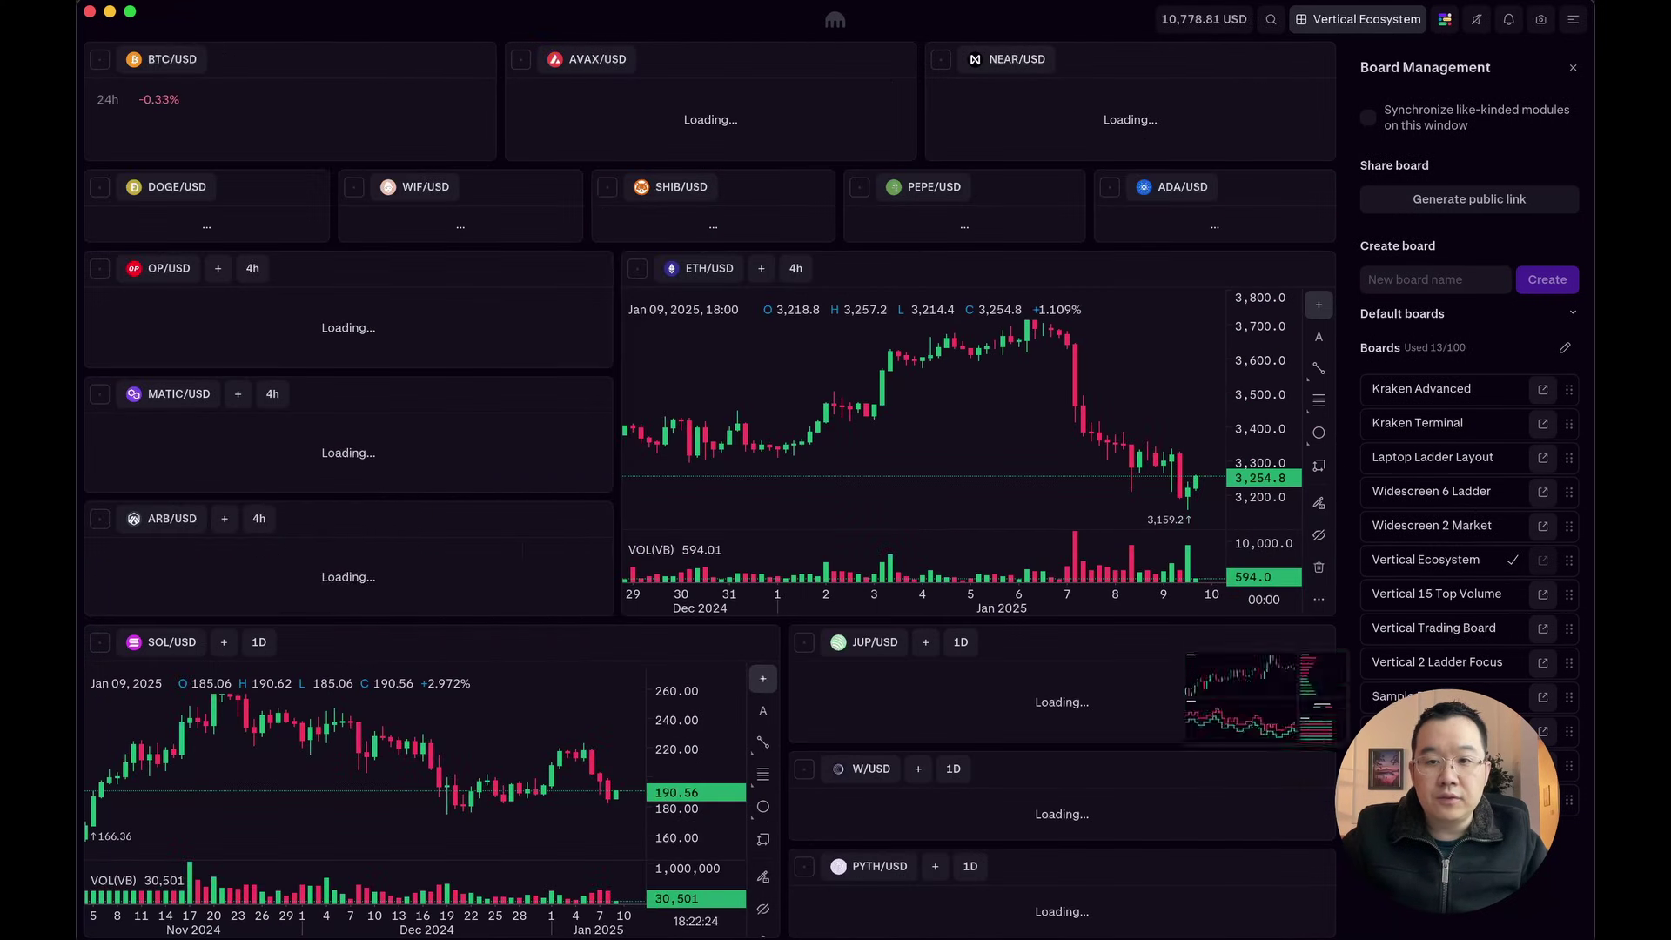
click(1393, 697)
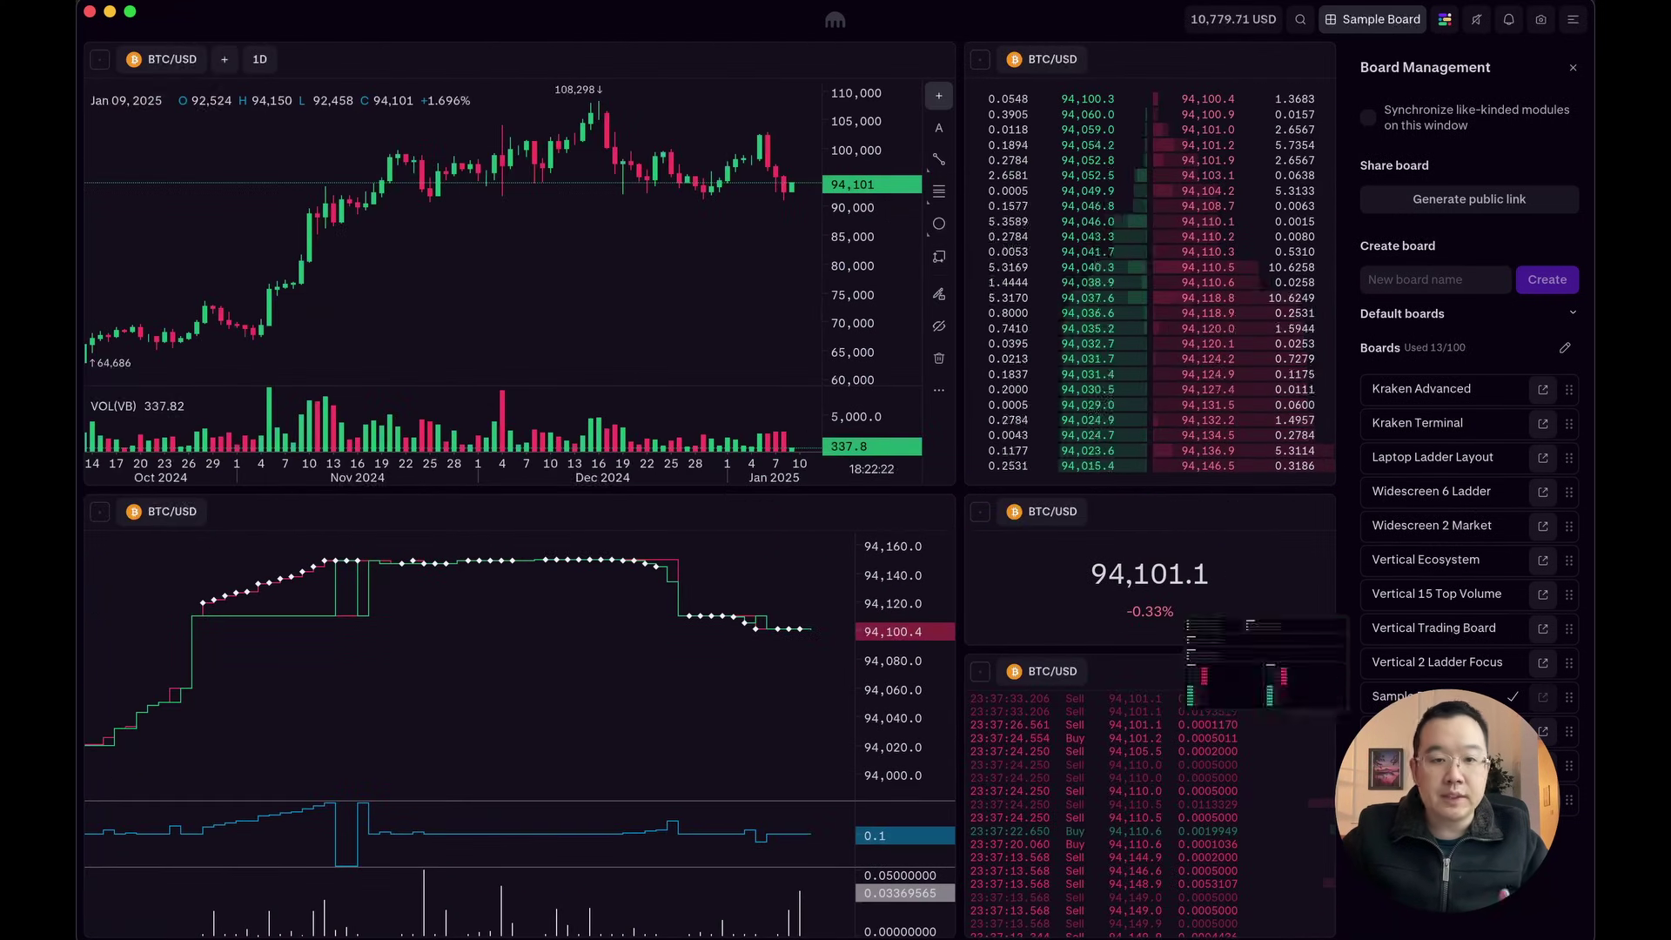
click(1392, 732)
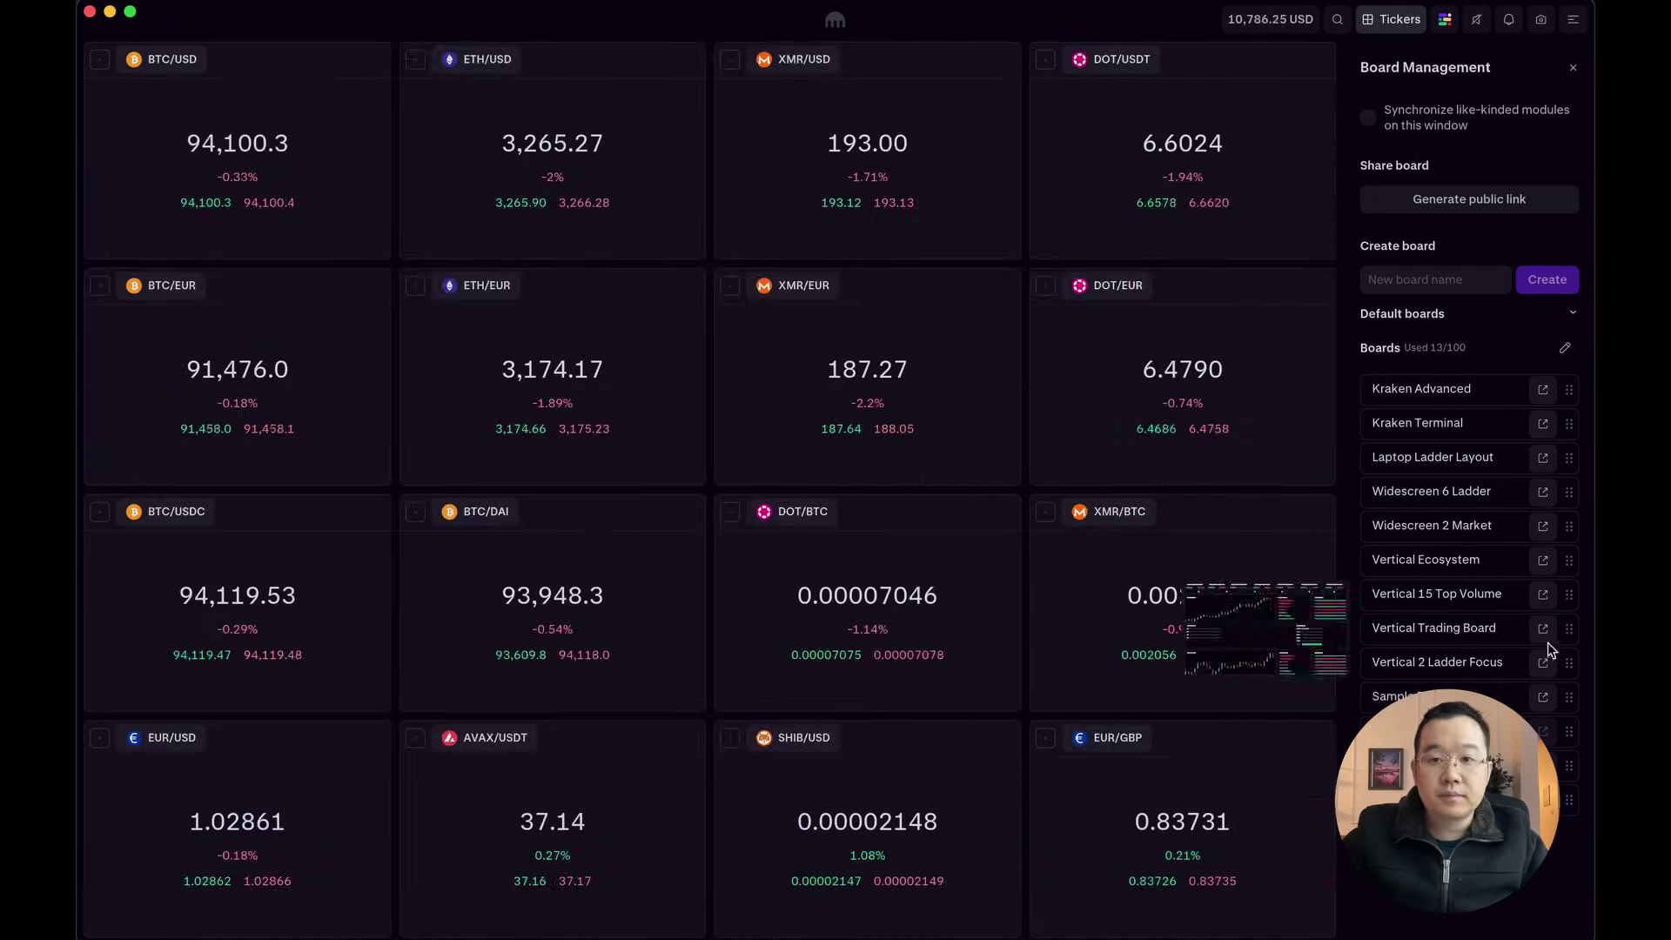
click(1438, 396)
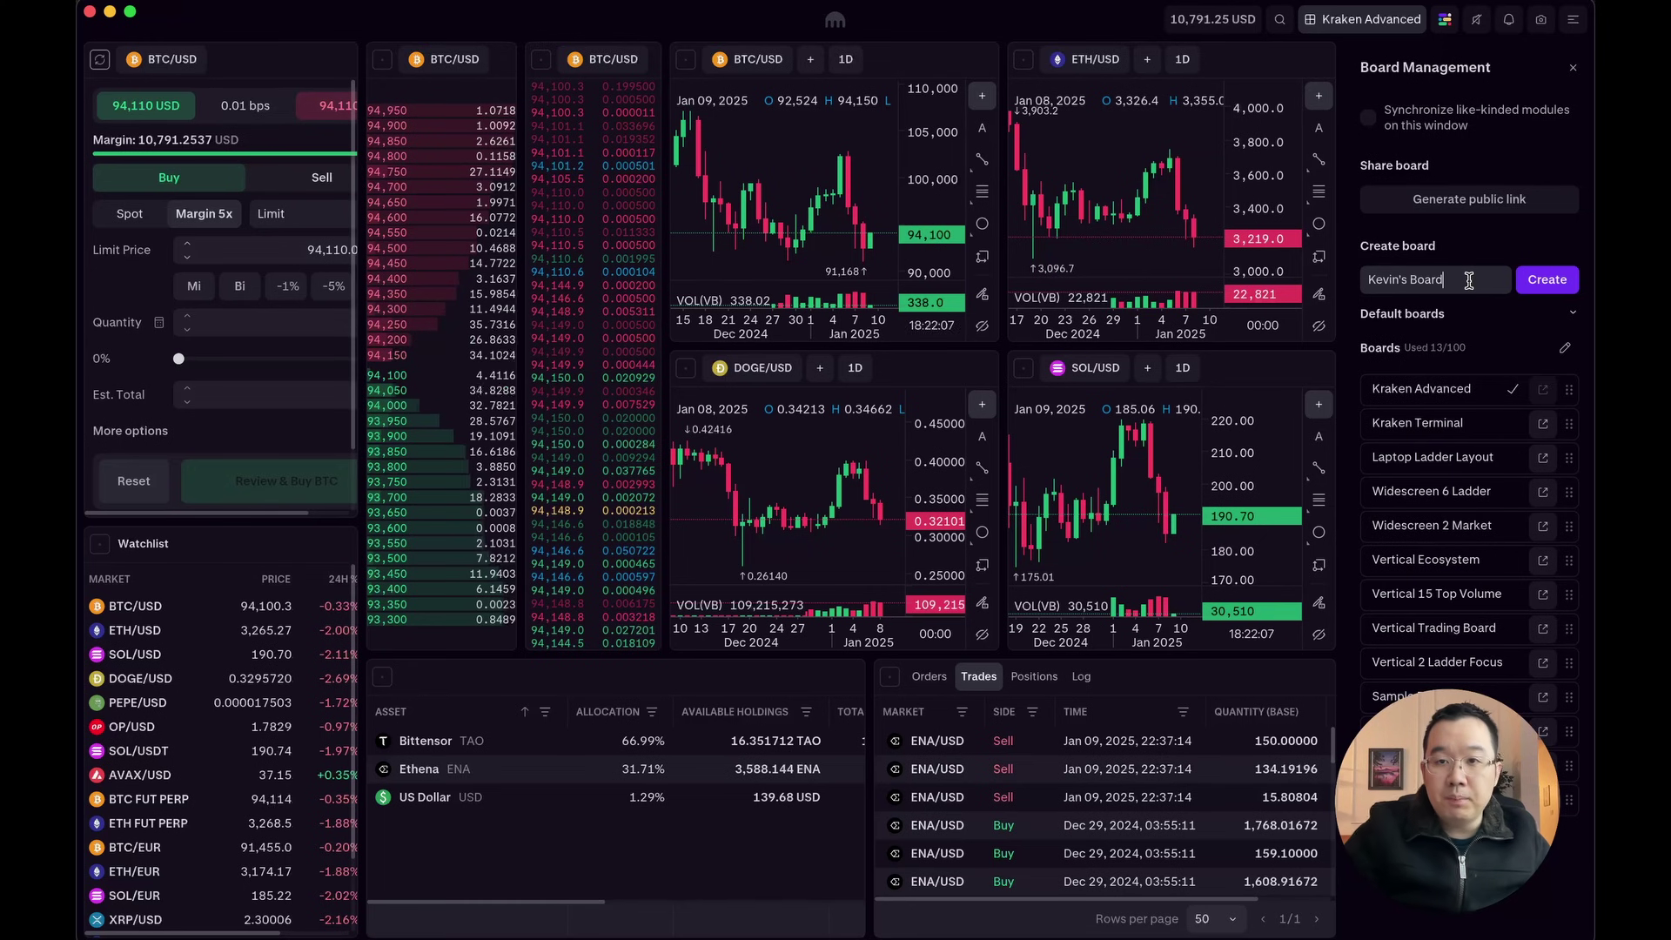
Create the new board and make its empty module a full-window BTC/USD chart
click(1536, 280)
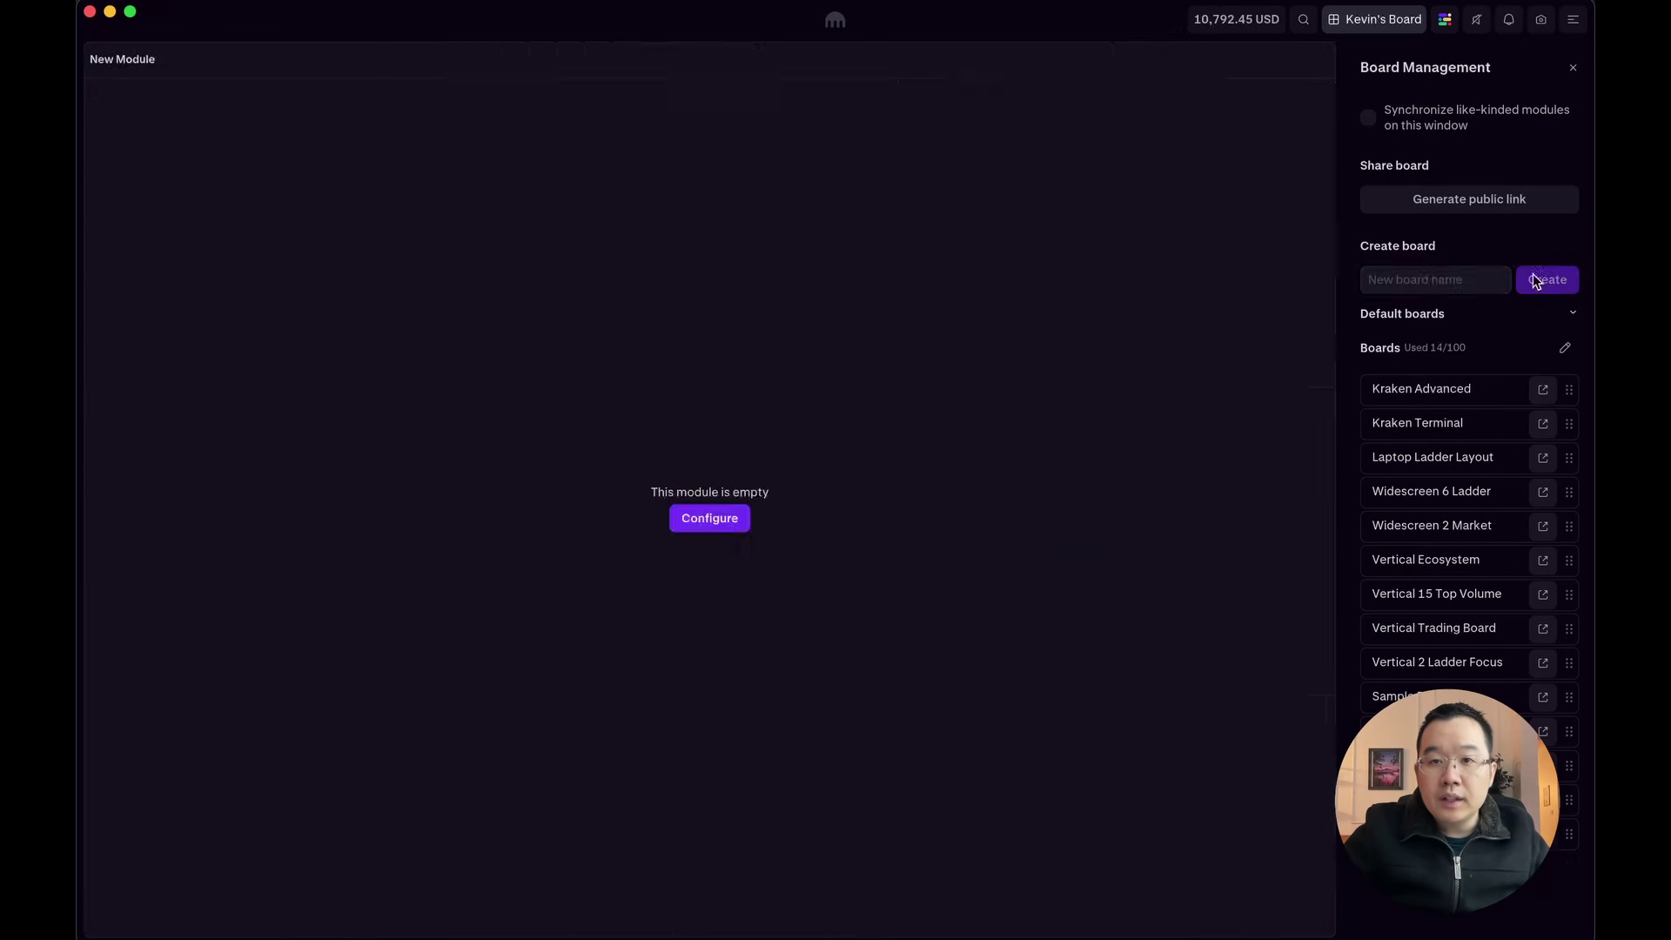
click(1575, 68)
click(827, 521)
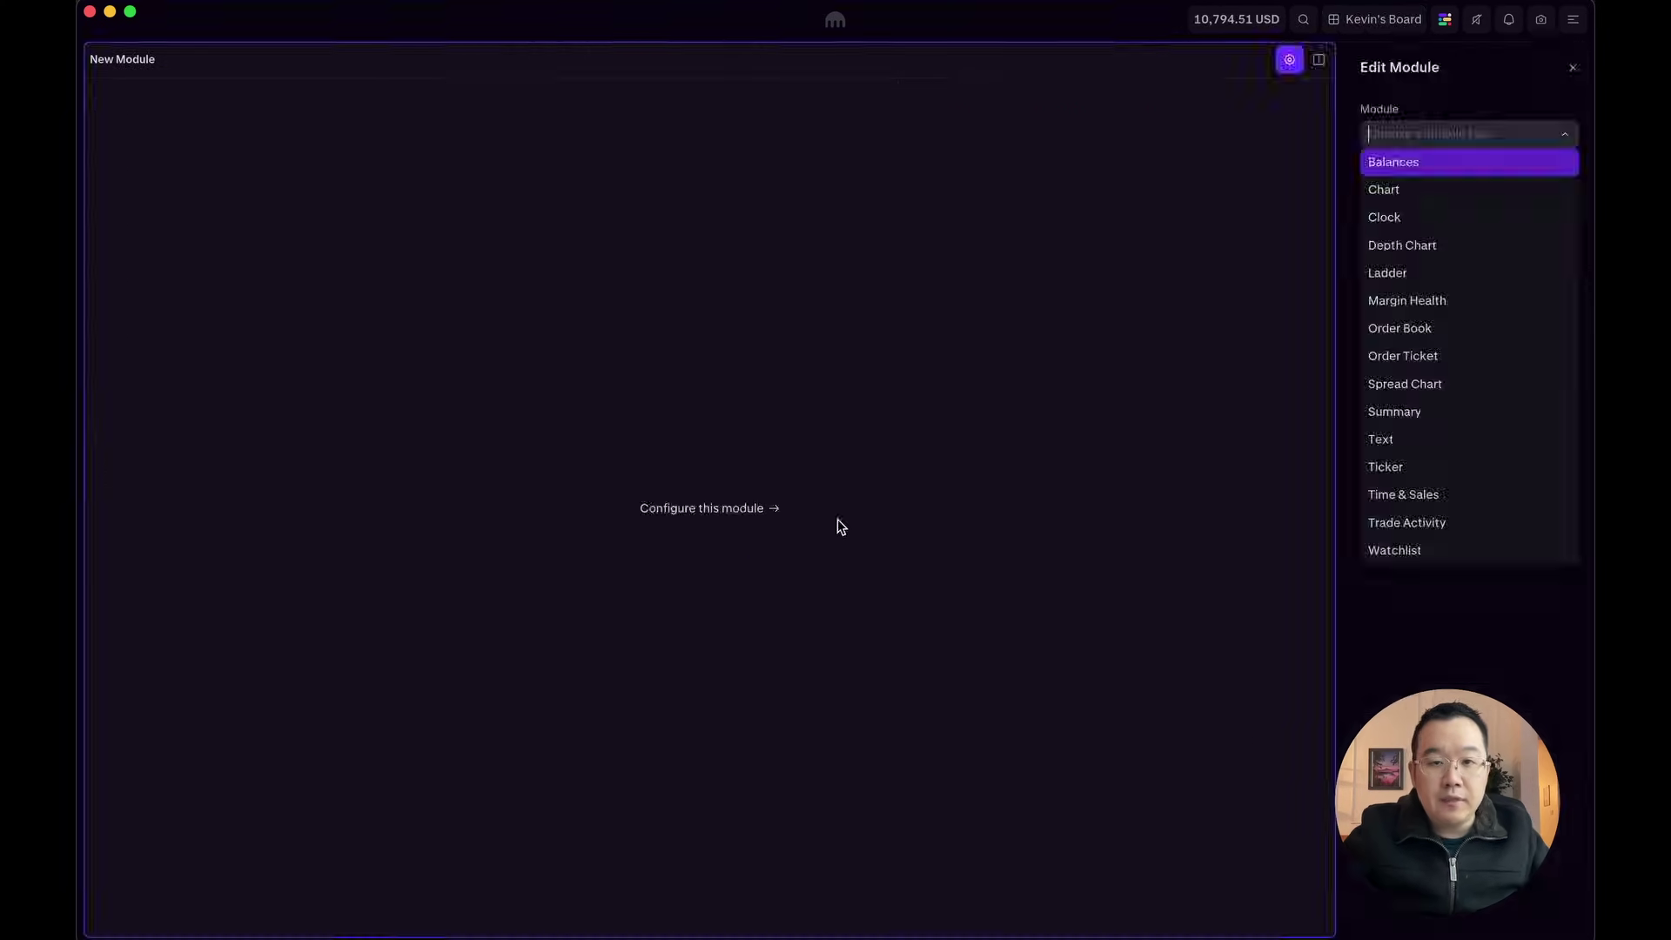
click(1425, 192)
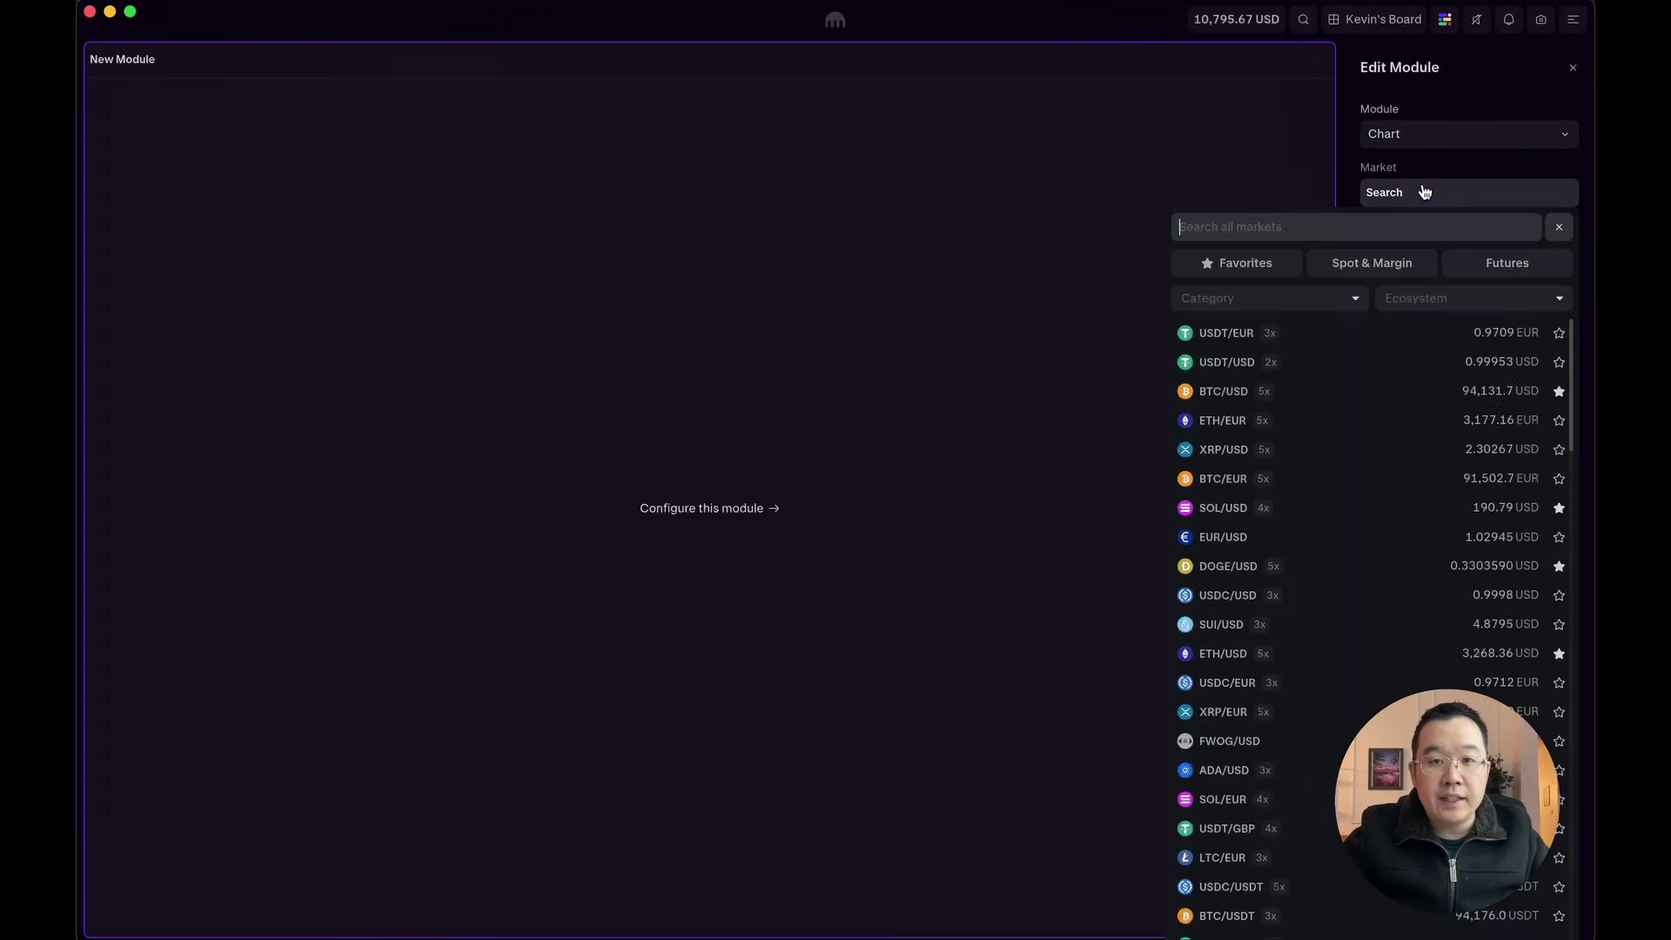
click(1299, 396)
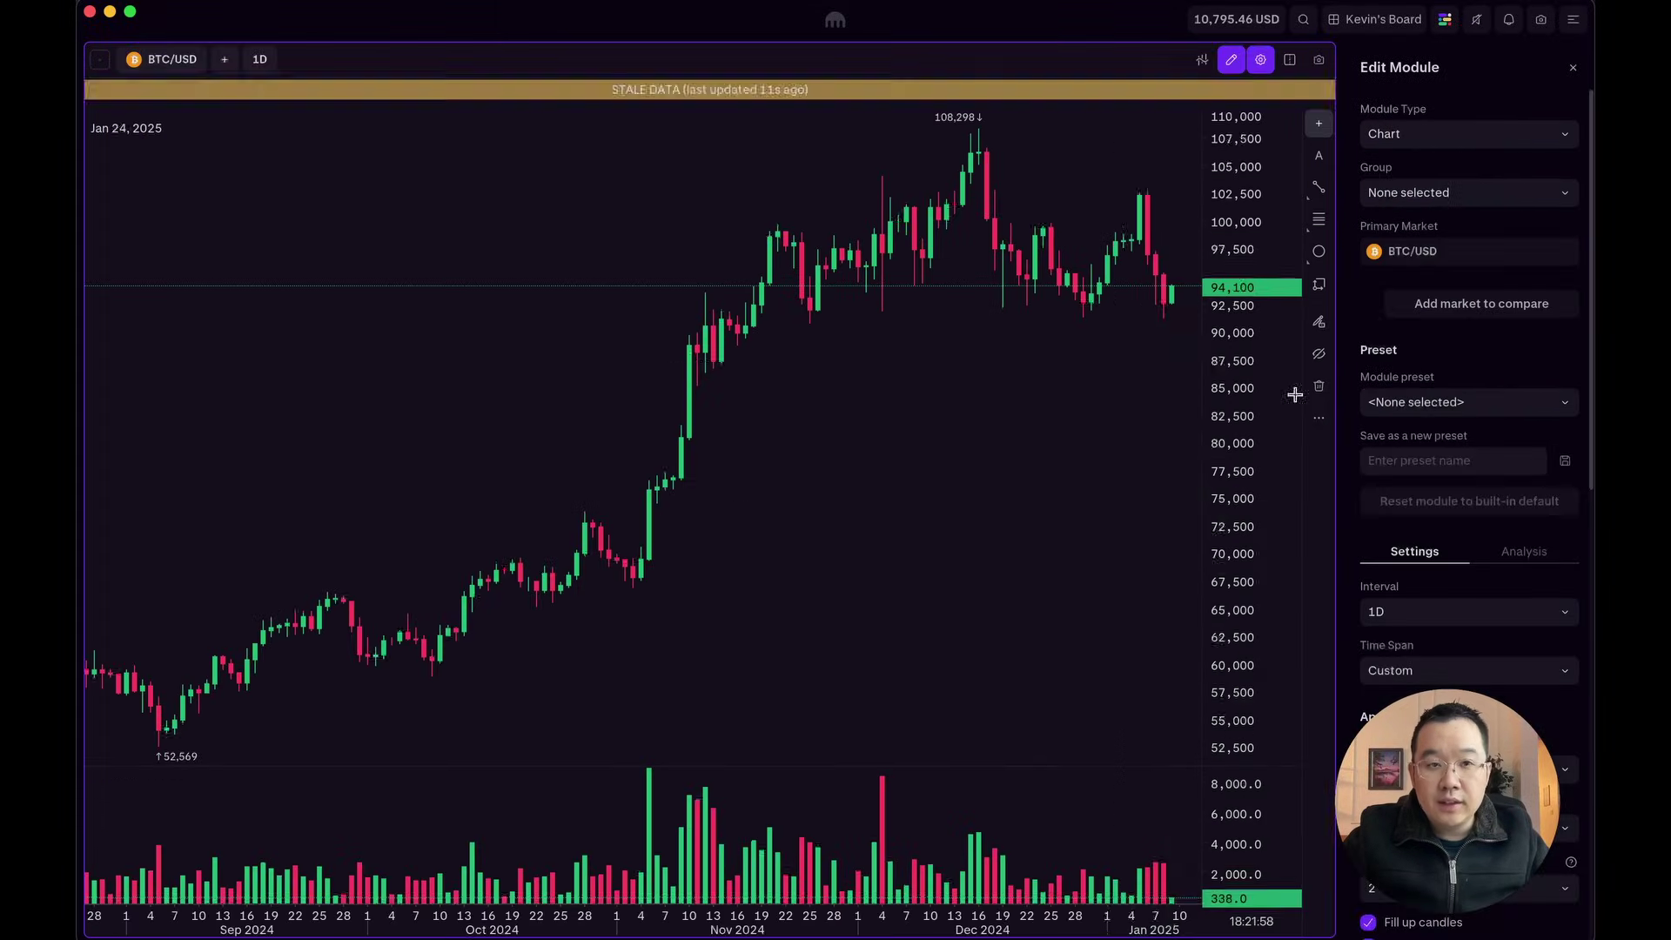
click(1574, 68)
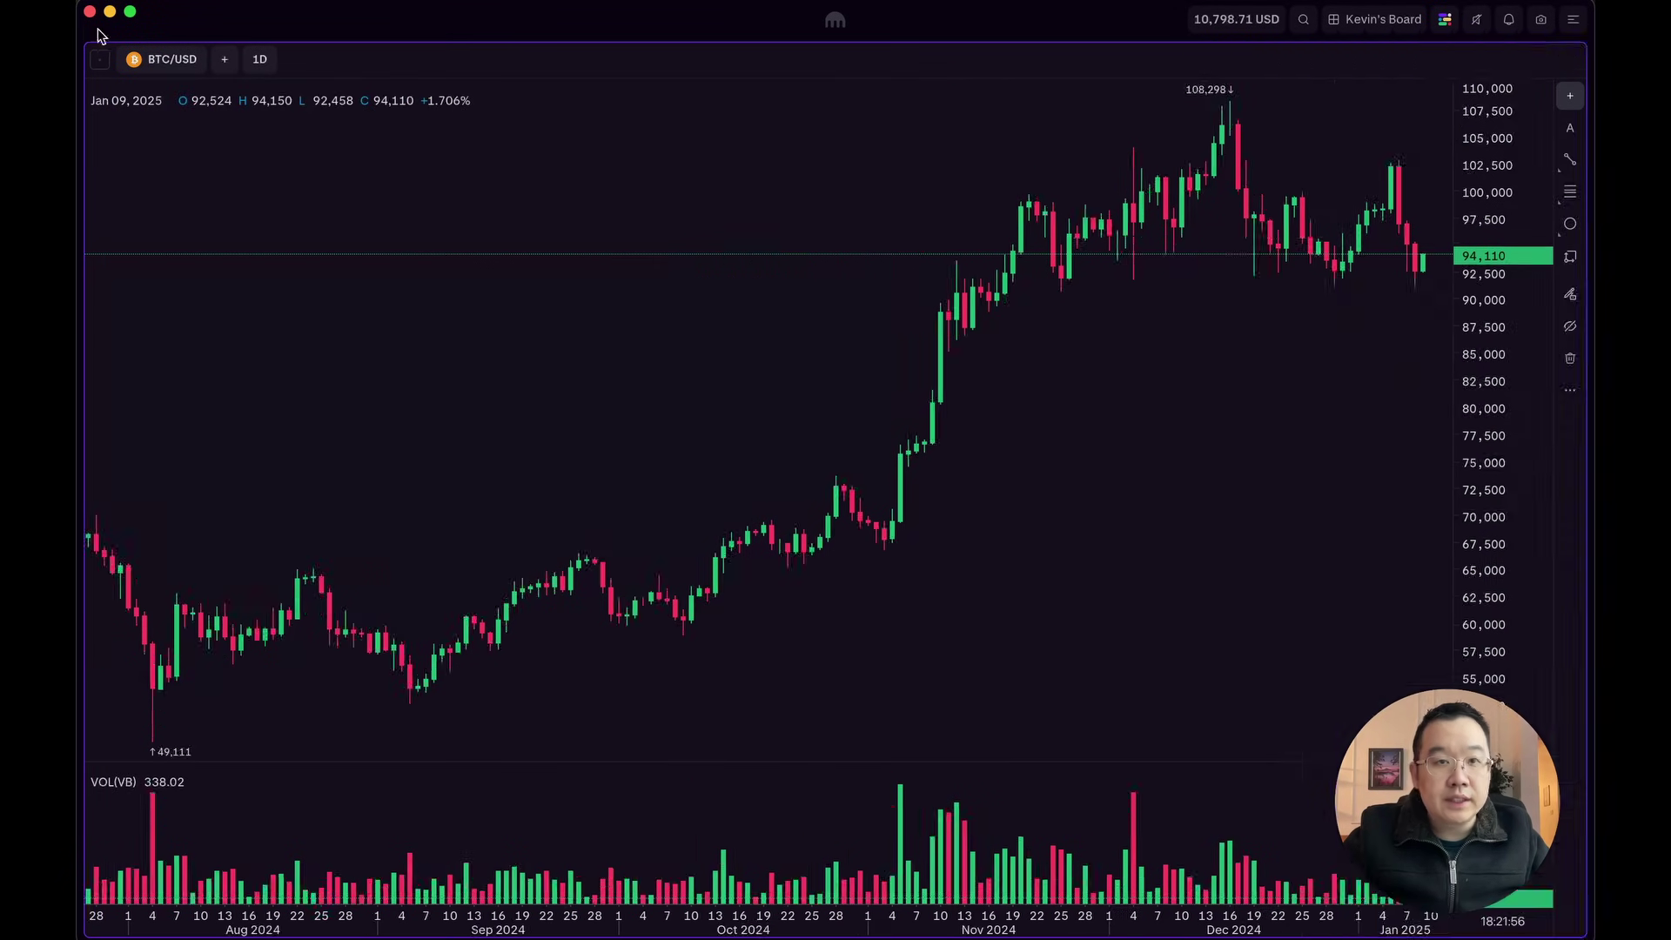
click(1539, 67)
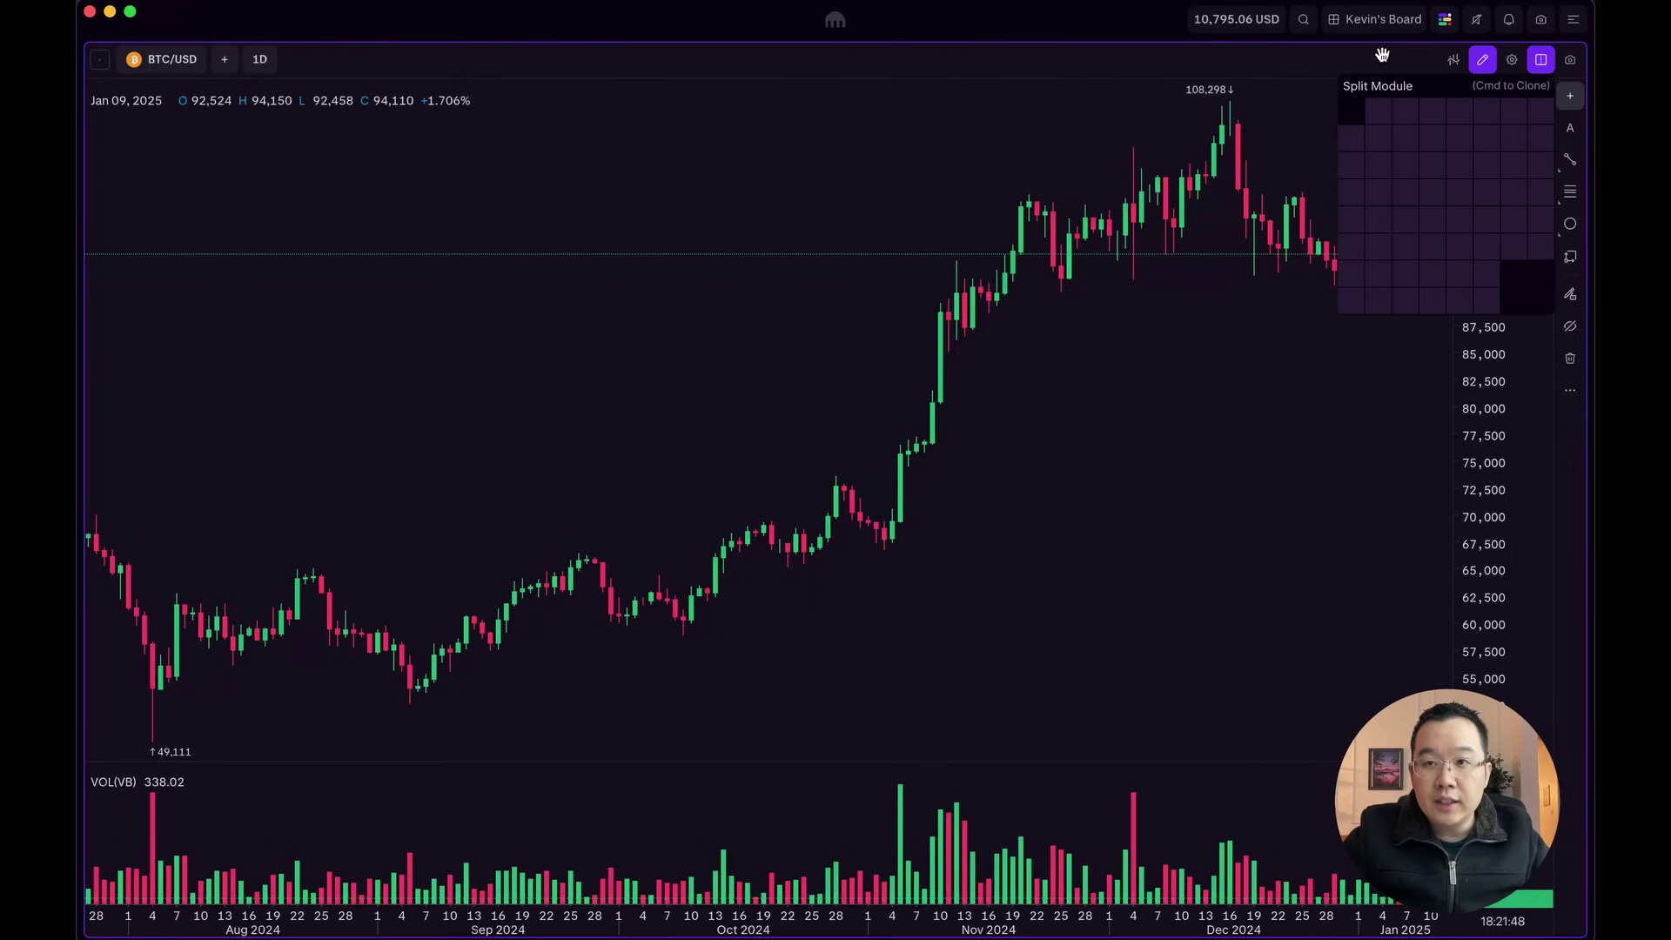
Split the board into six modules and make the top-middle one a BTC/USD Depth Chart
click(1542, 67)
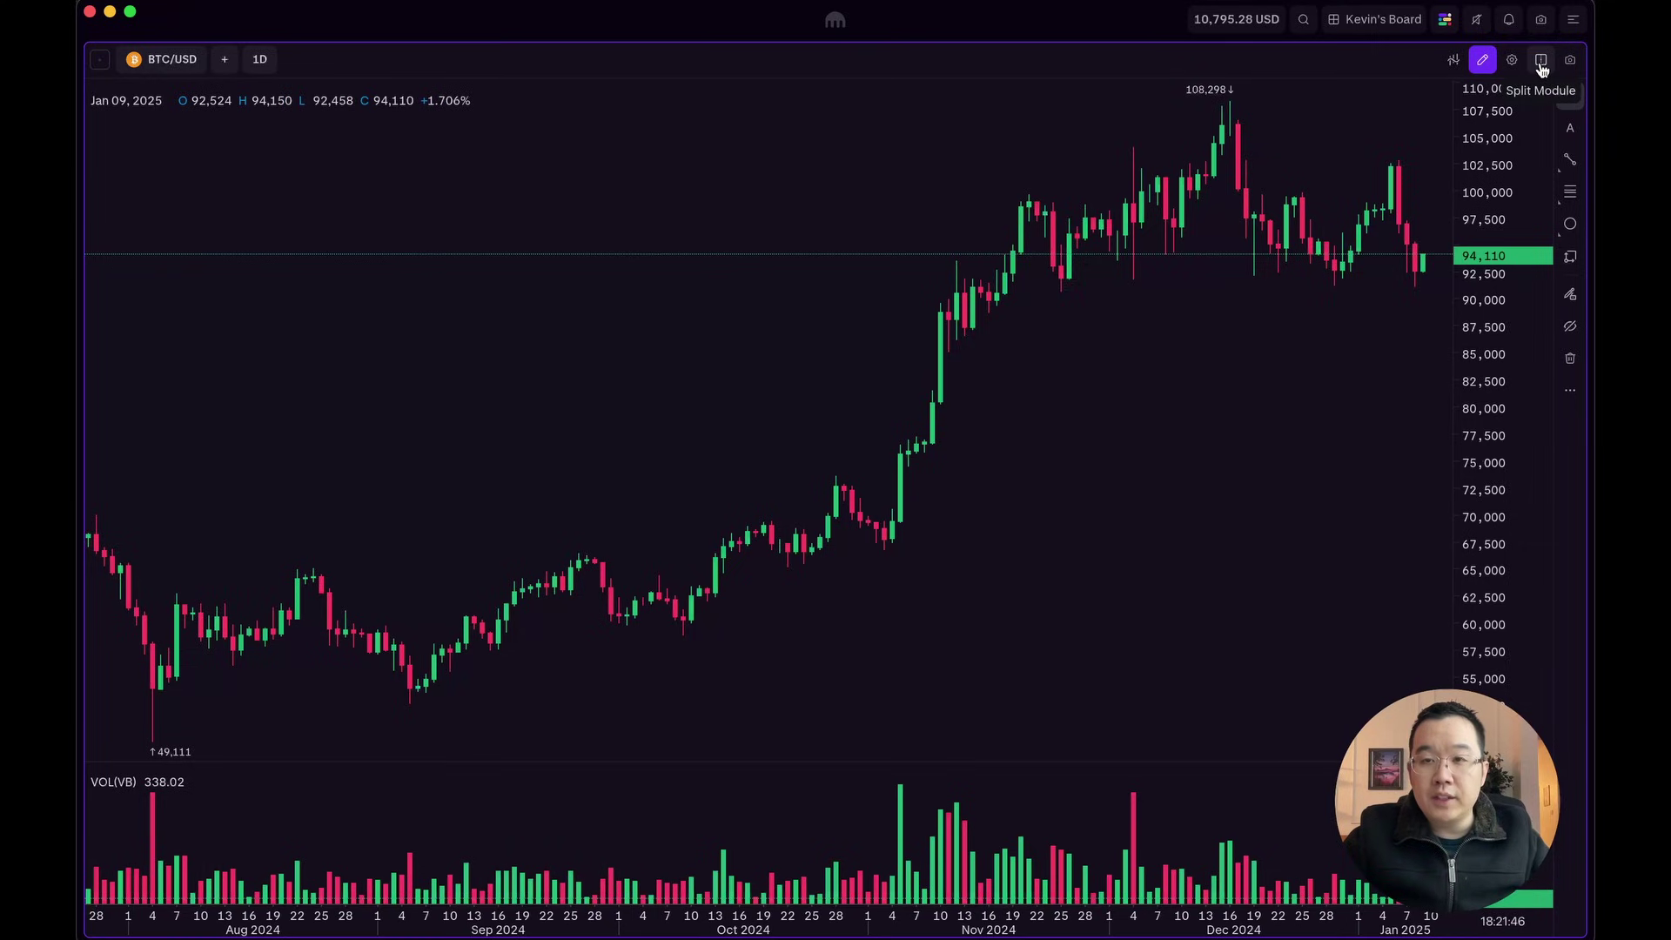
click(1541, 67)
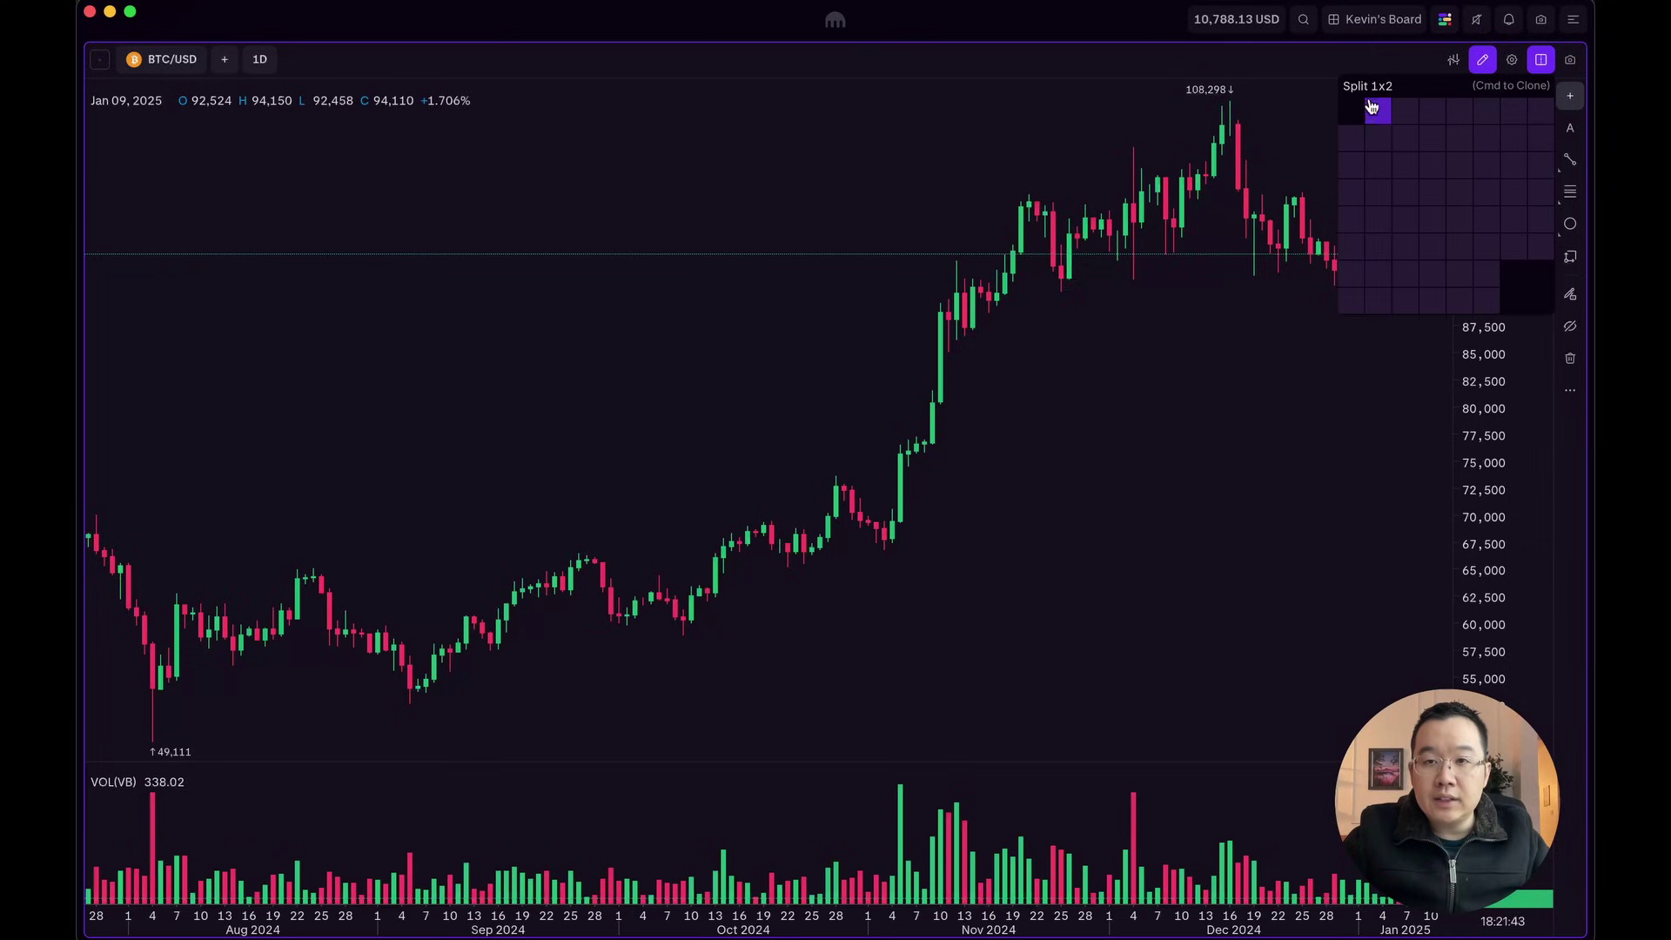
click(1396, 142)
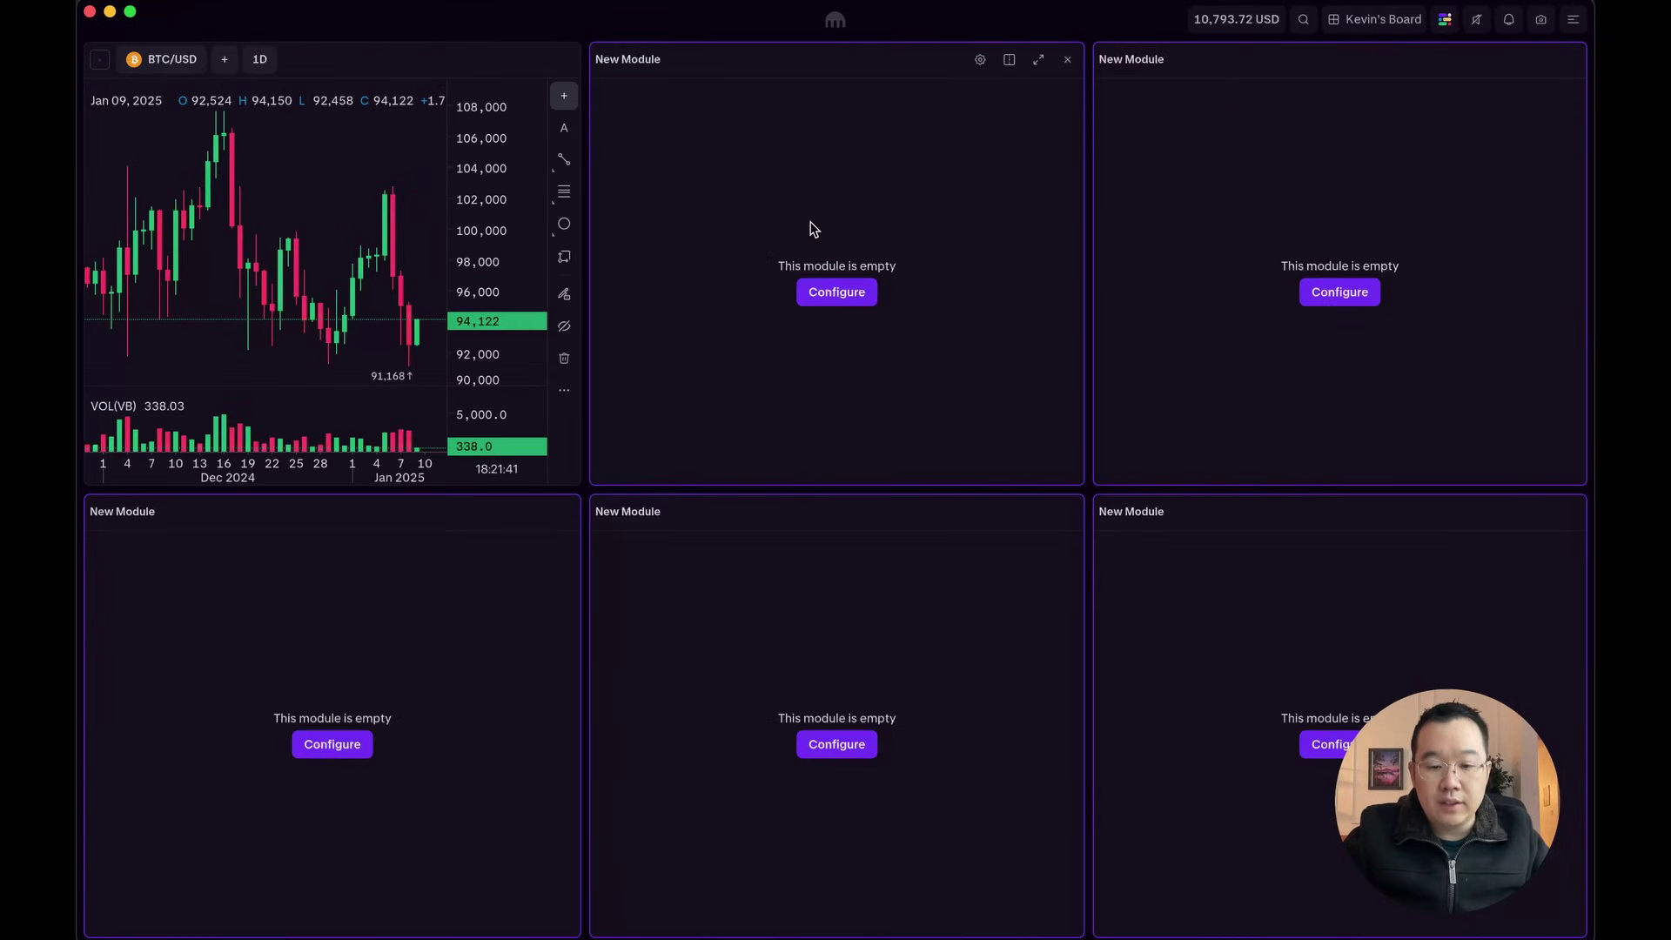
click(837, 292)
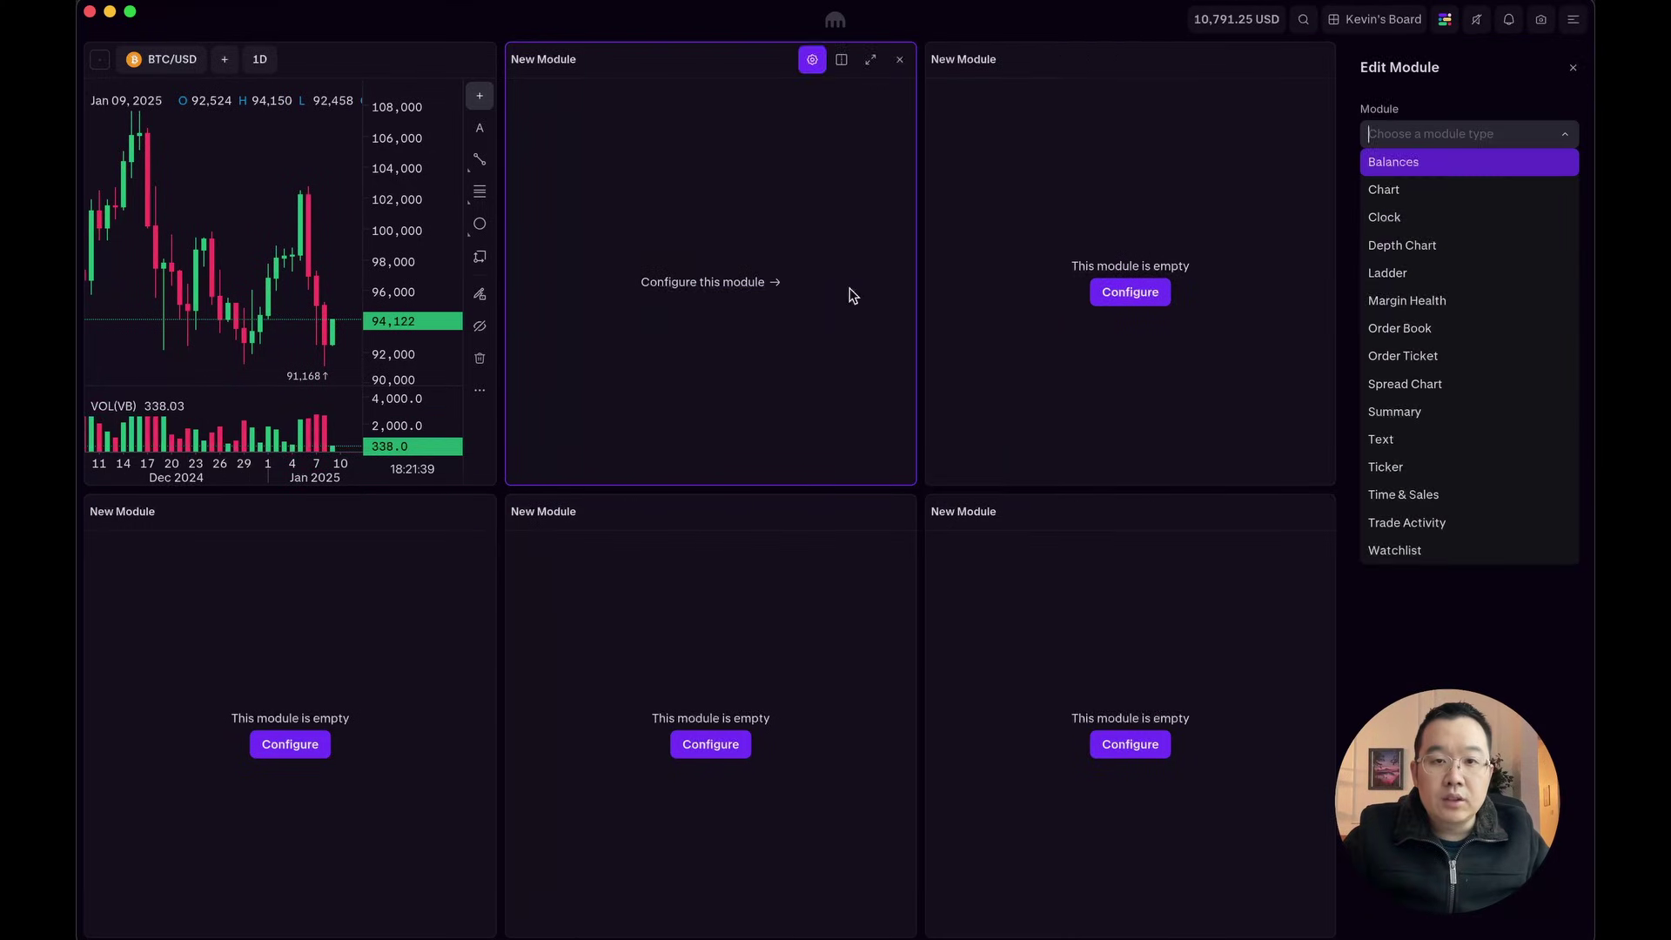
click(1402, 245)
click(1224, 393)
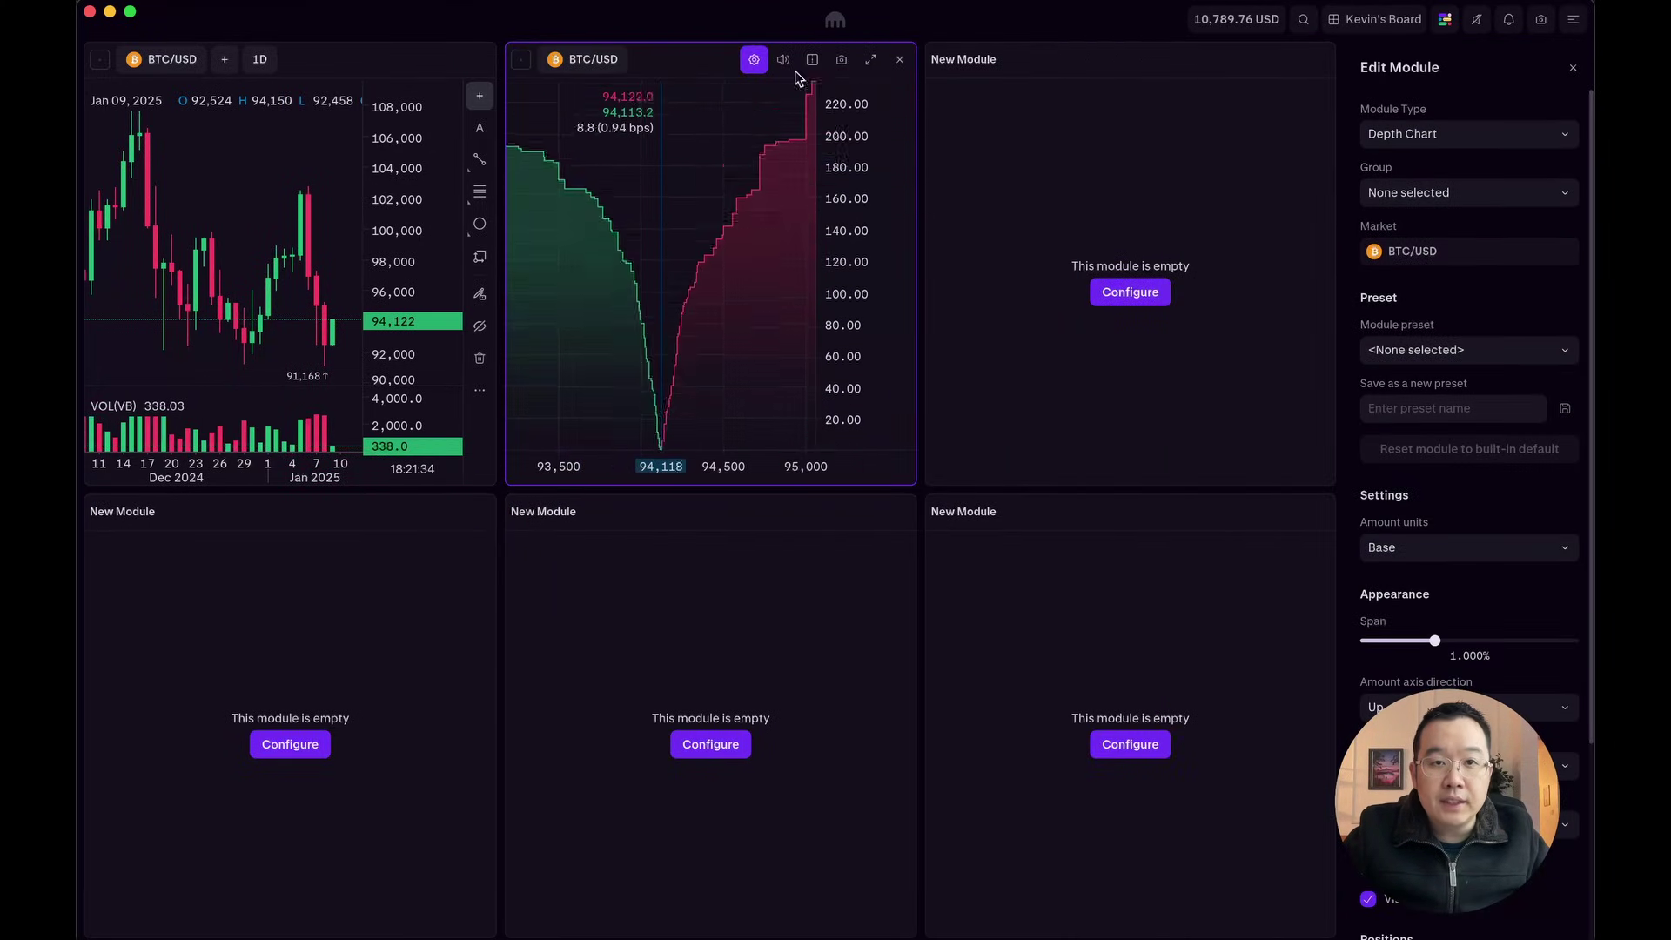
Add a BTC/USD Order Book top-right and a BTC/USD Time & Sales bottom-left
click(1140, 311)
click(1393, 328)
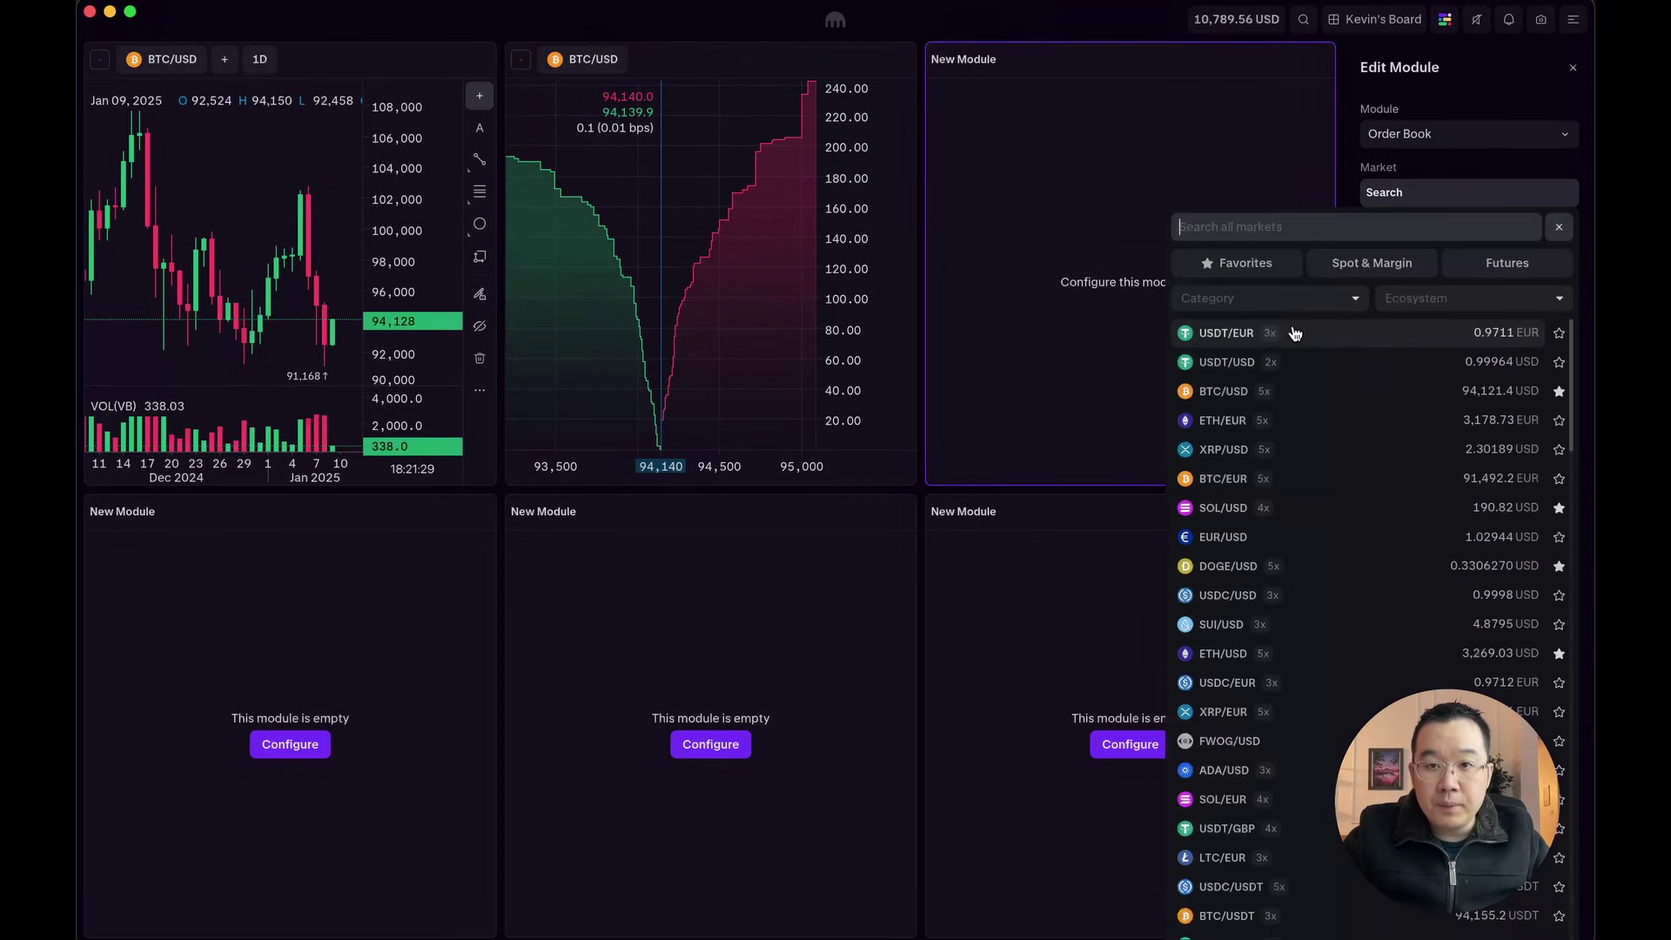
click(1271, 391)
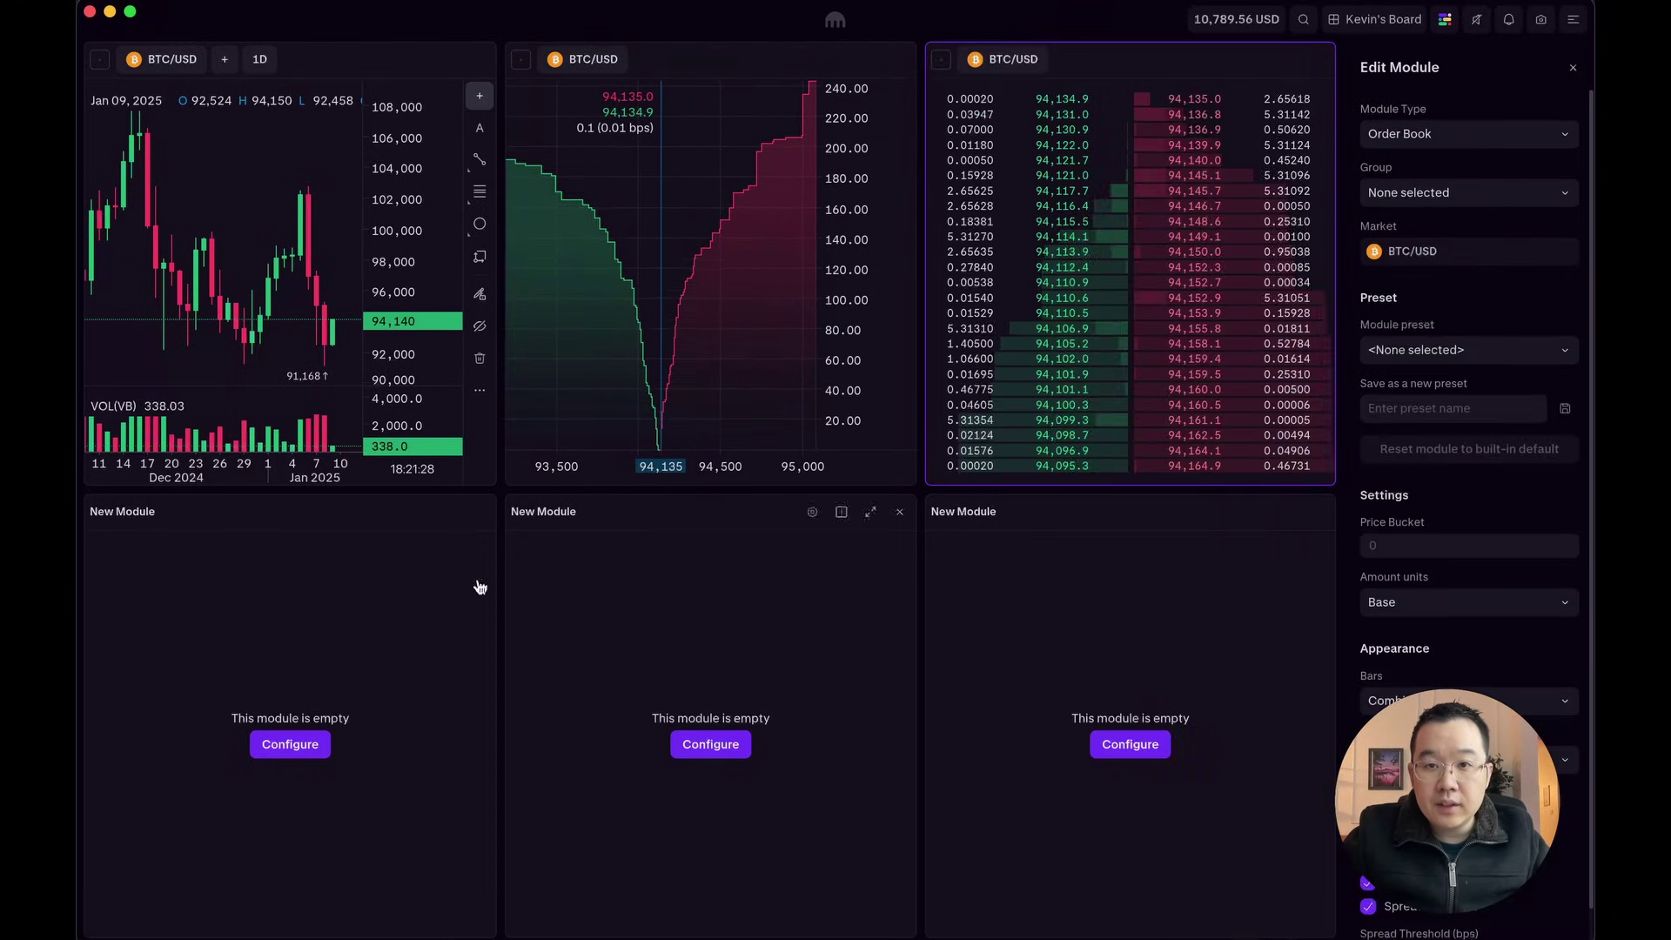
click(296, 746)
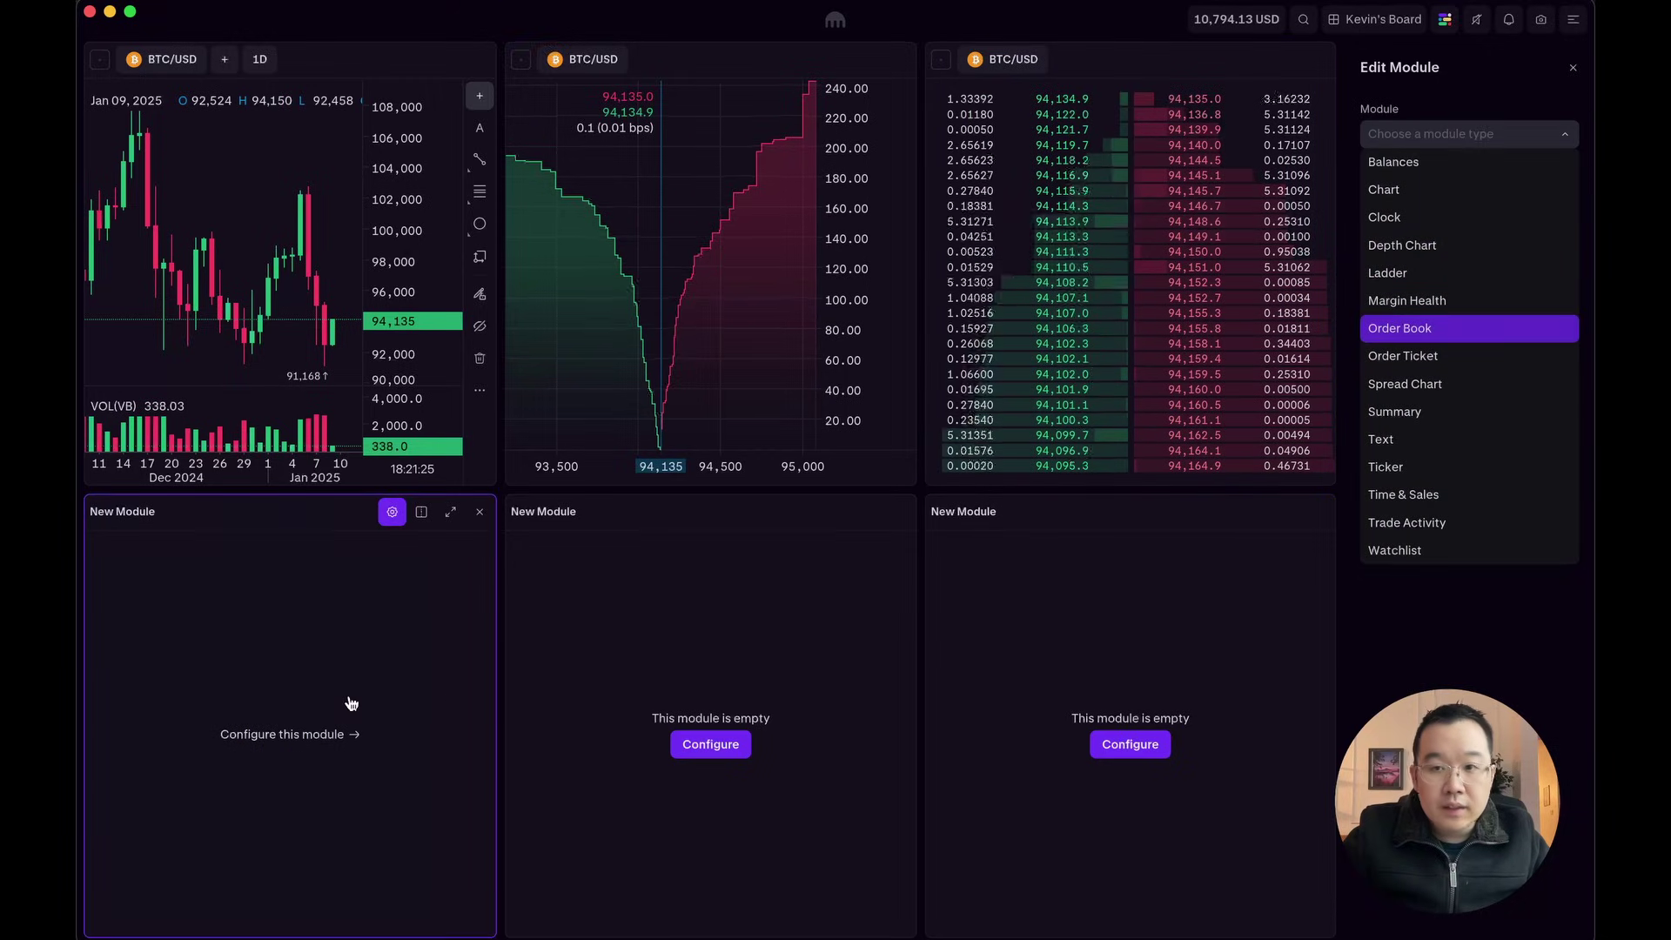
click(1438, 495)
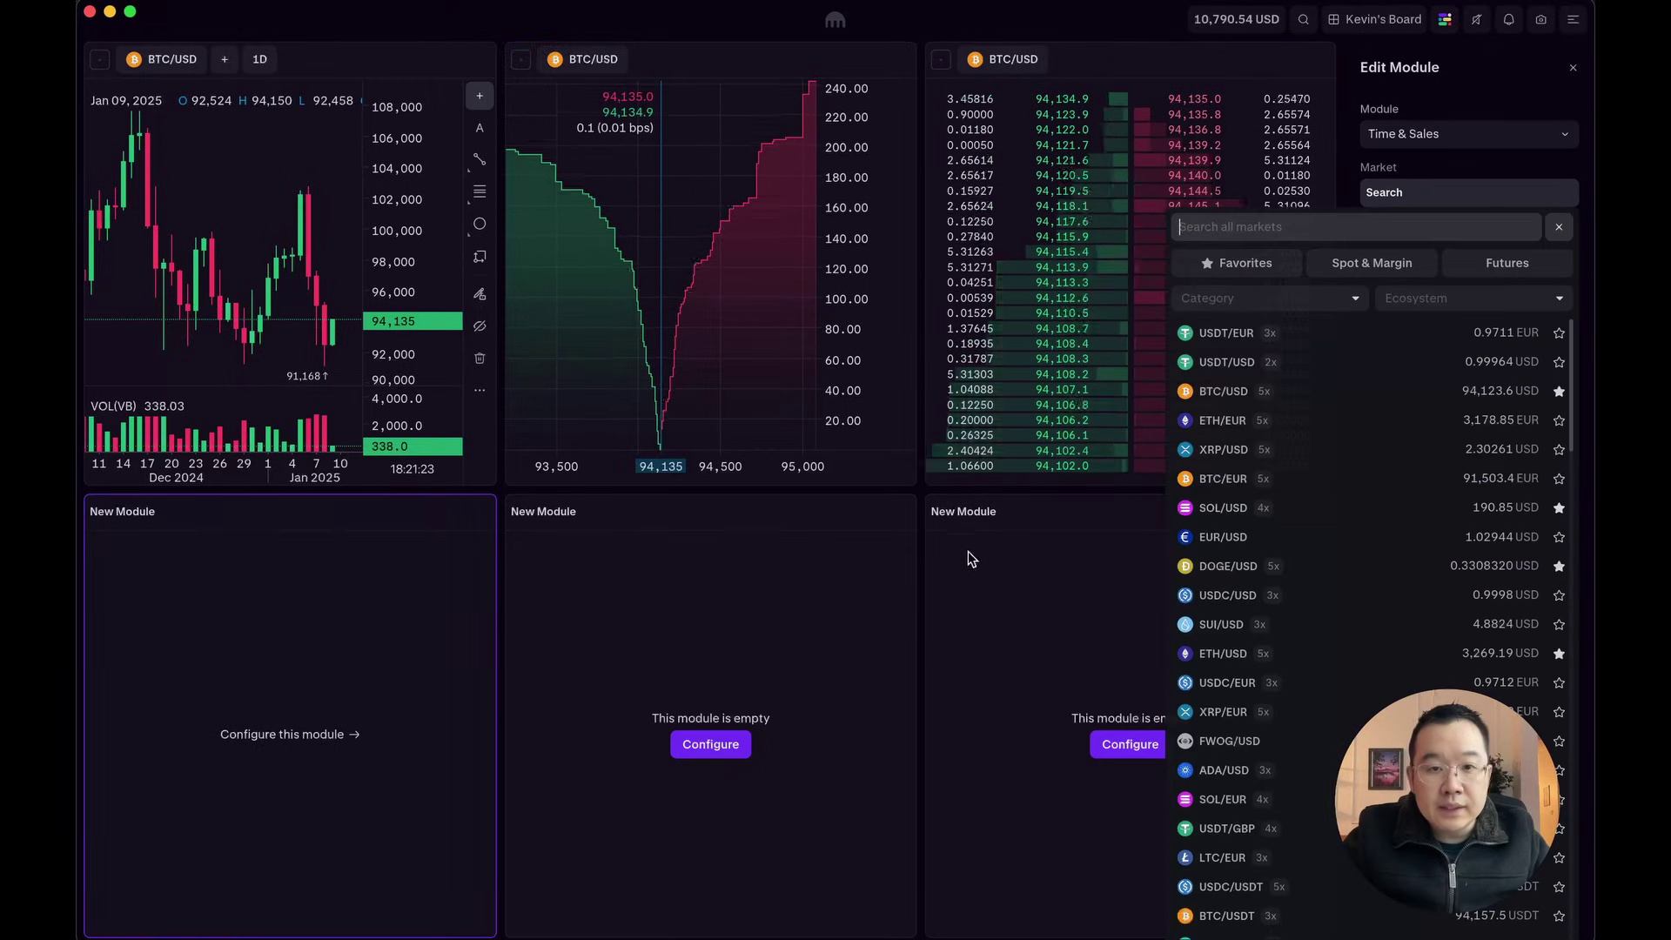
click(1269, 391)
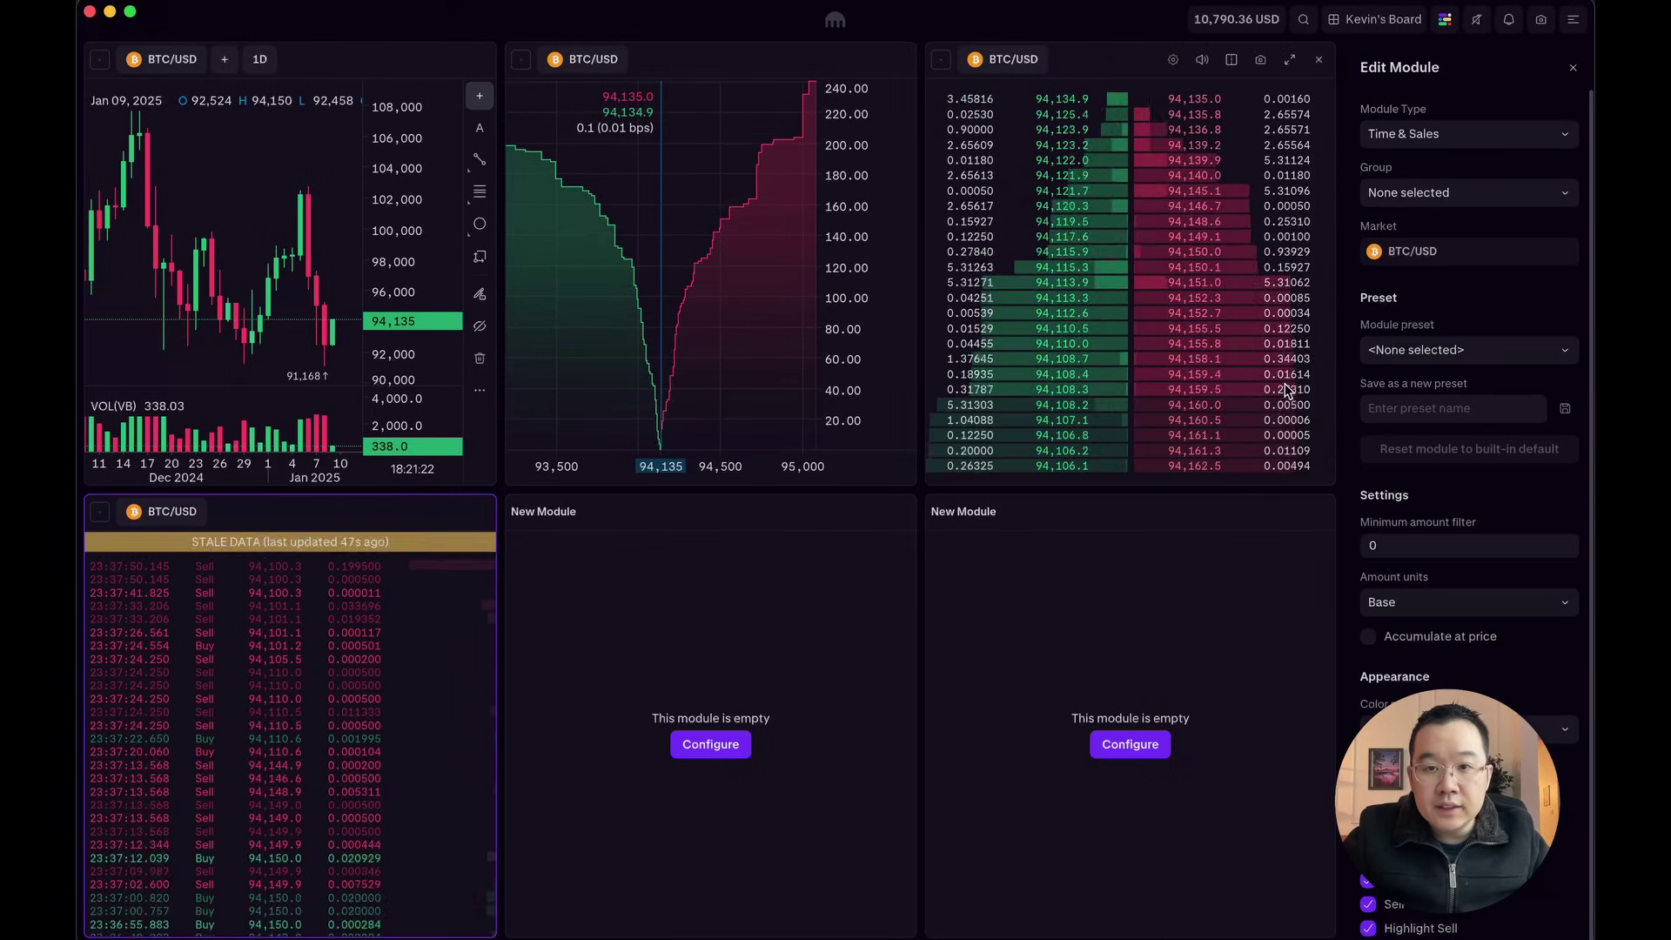
Make the bottom-middle module a BTC/USD Order Ticket and remove the leftover empty module
click(709, 751)
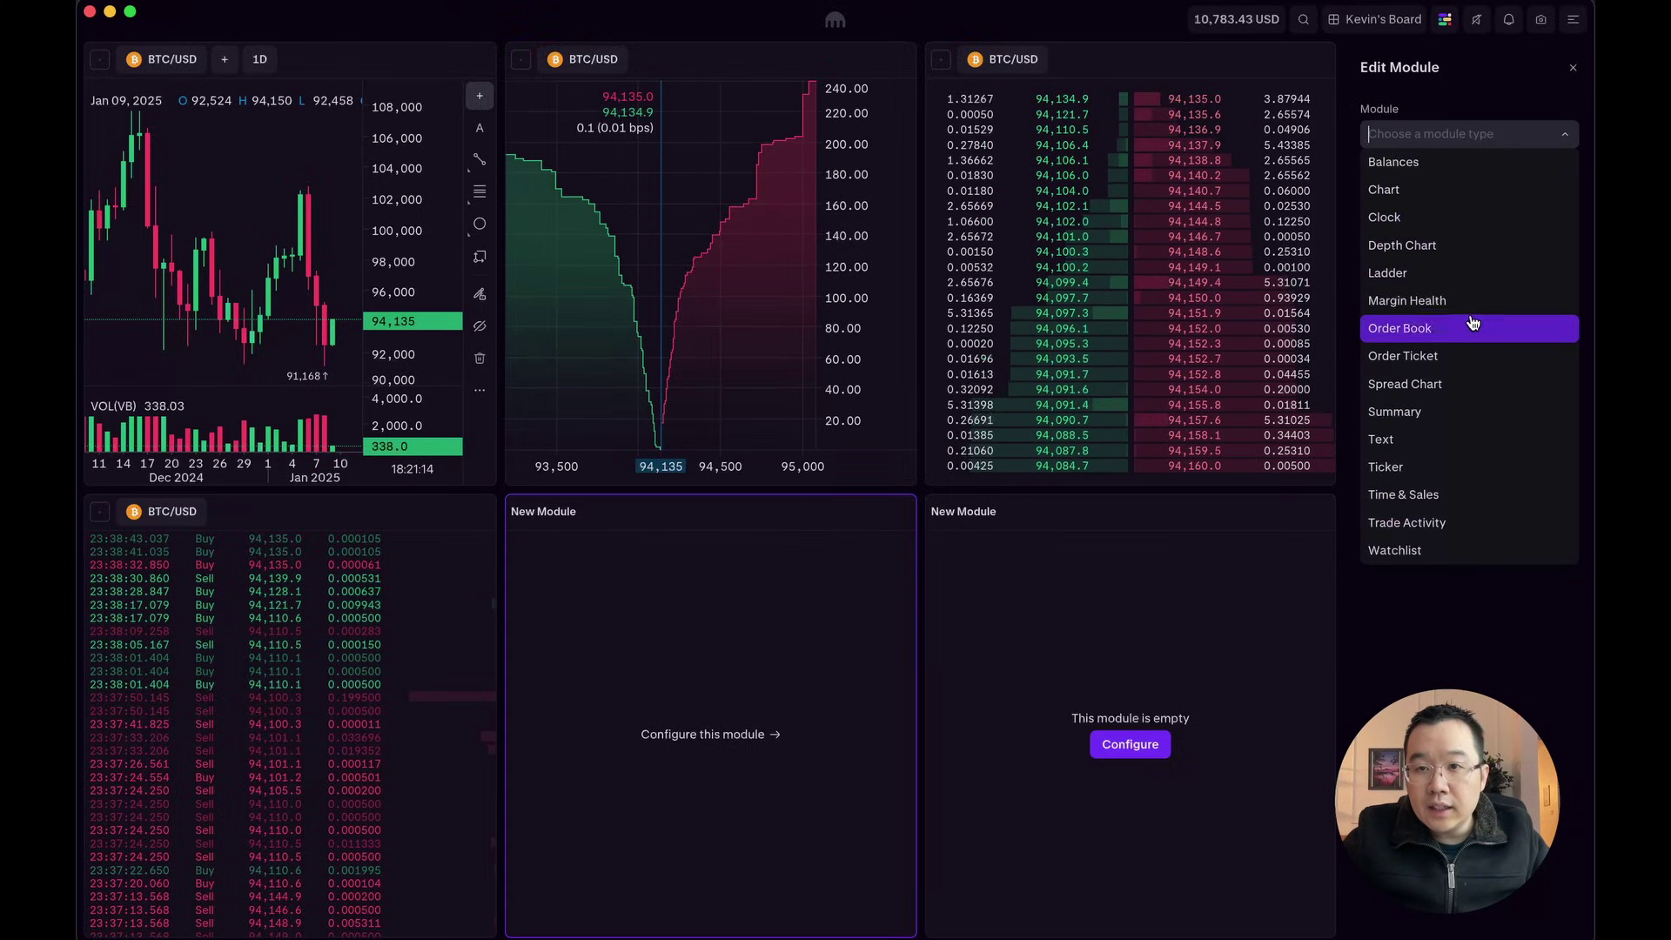
click(1471, 353)
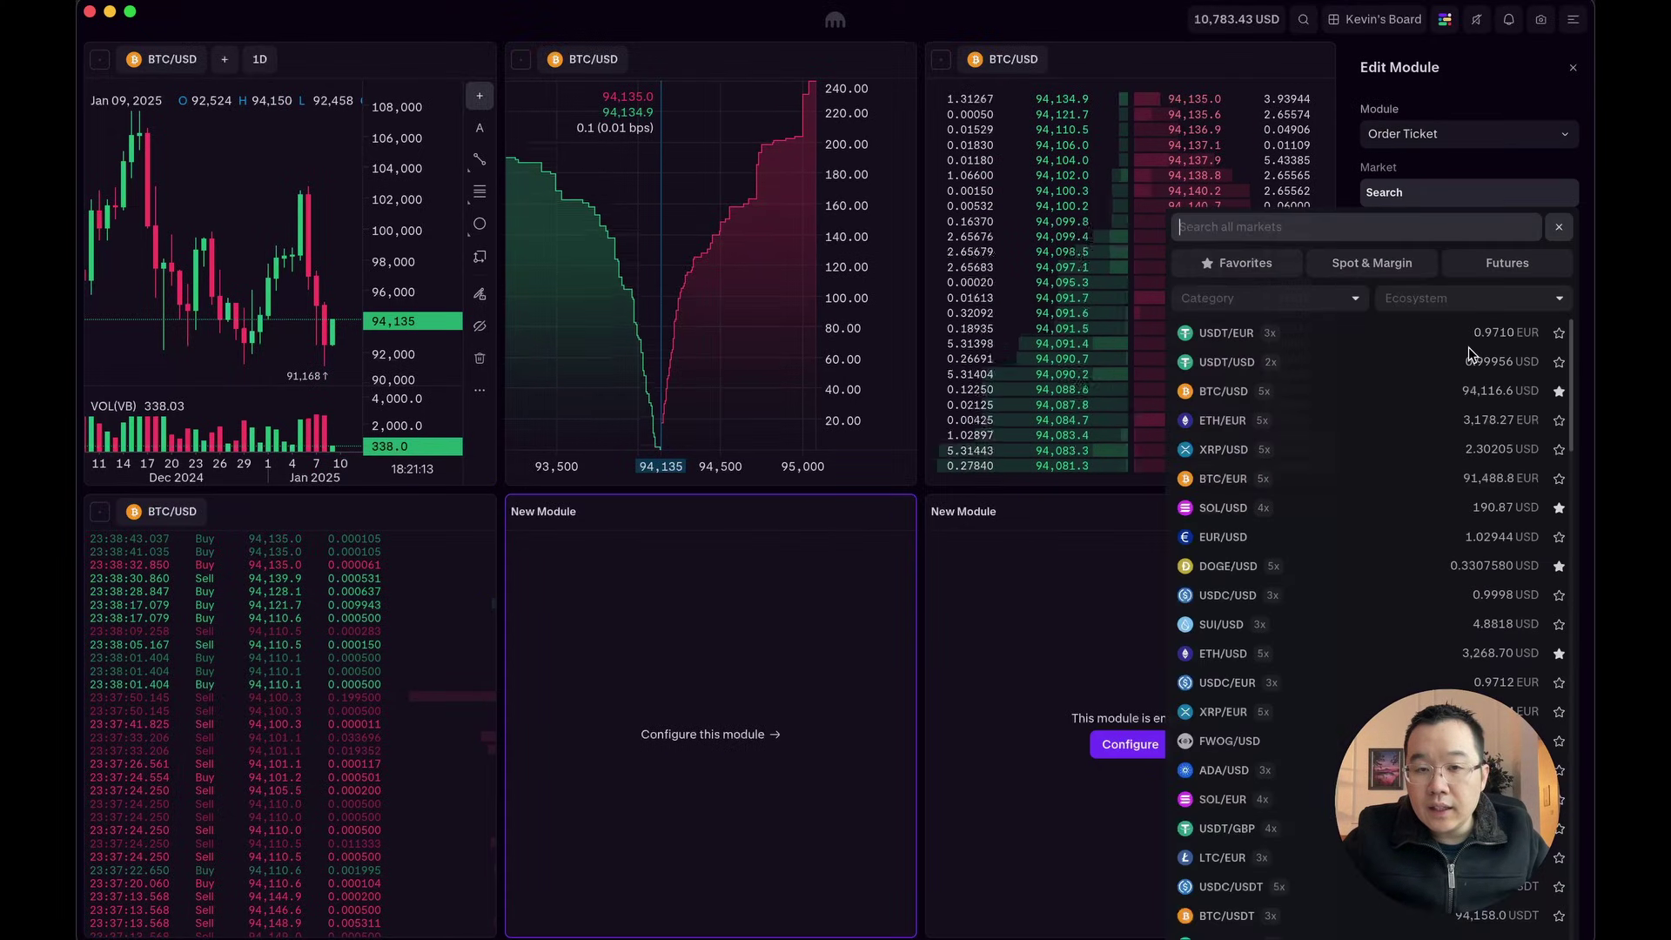
click(1314, 391)
click(1320, 513)
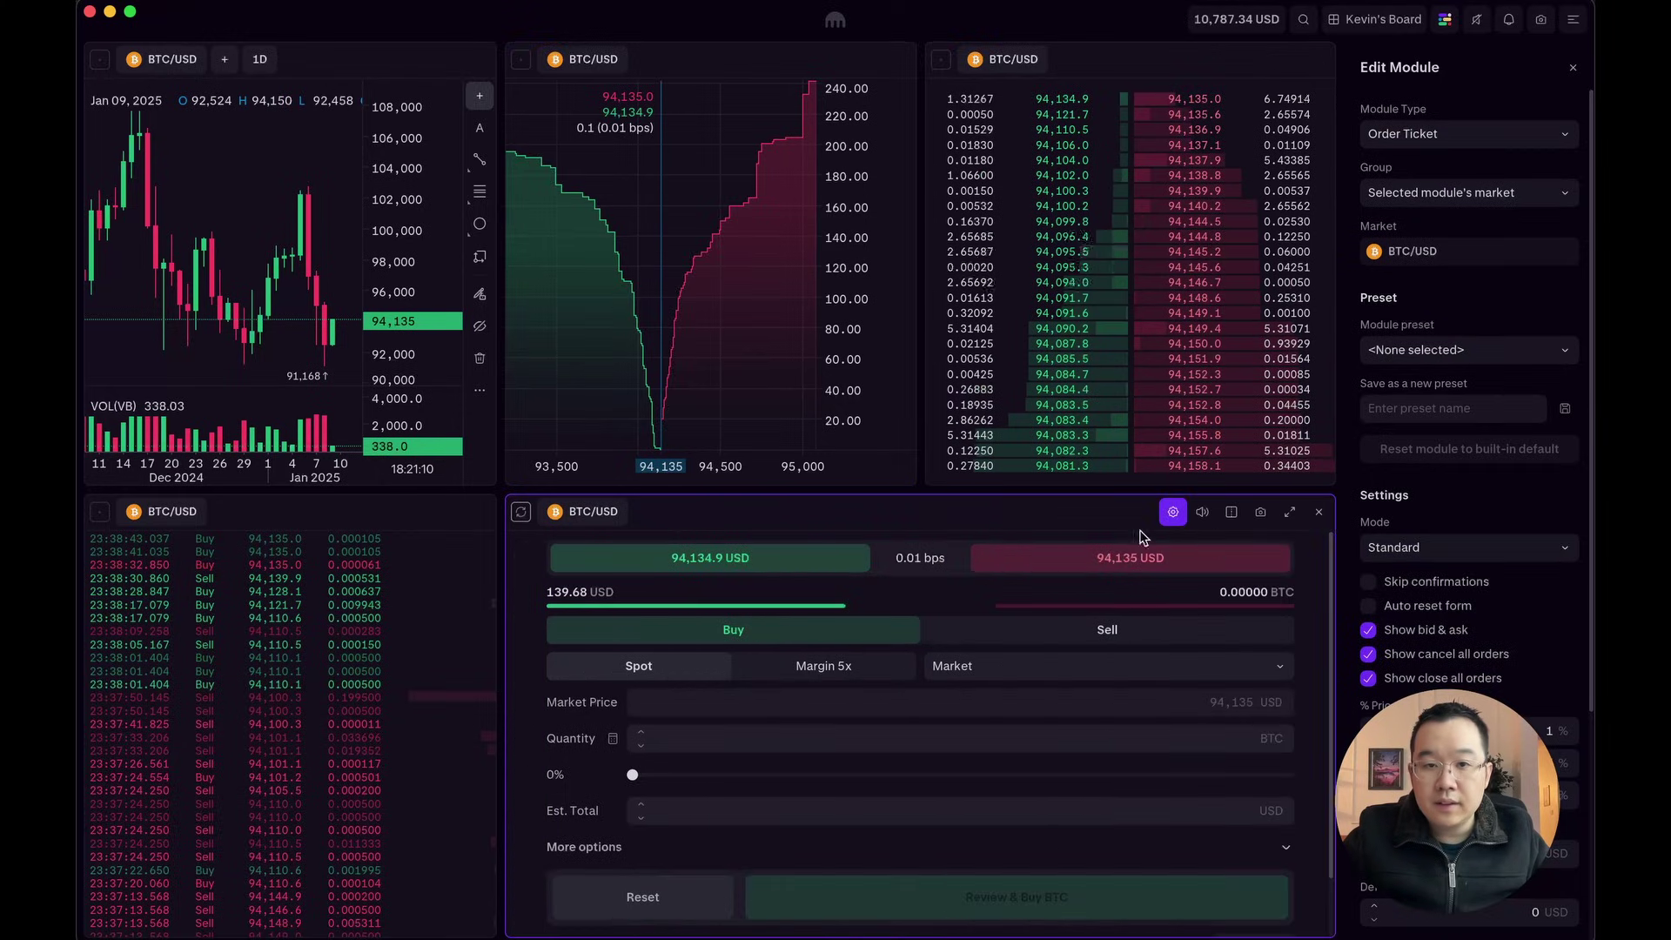
Move the order ticket to the top-right and the order book into the bottom row, widening it
drag(498, 600, 825, 601)
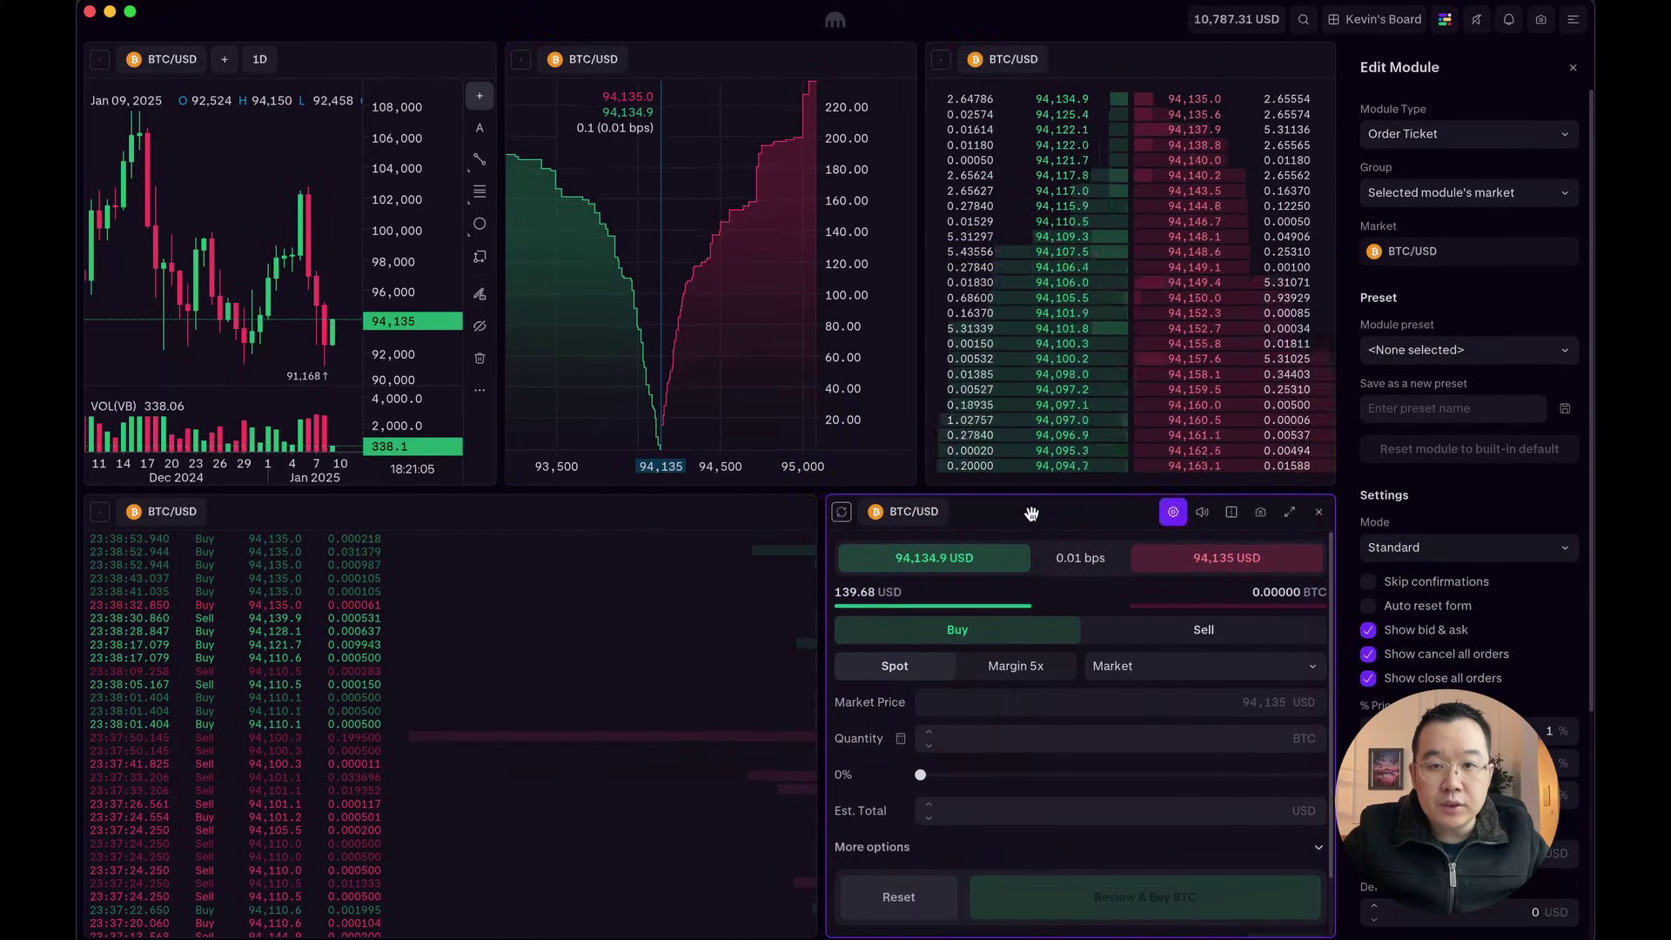
drag(1029, 514, 1153, 181)
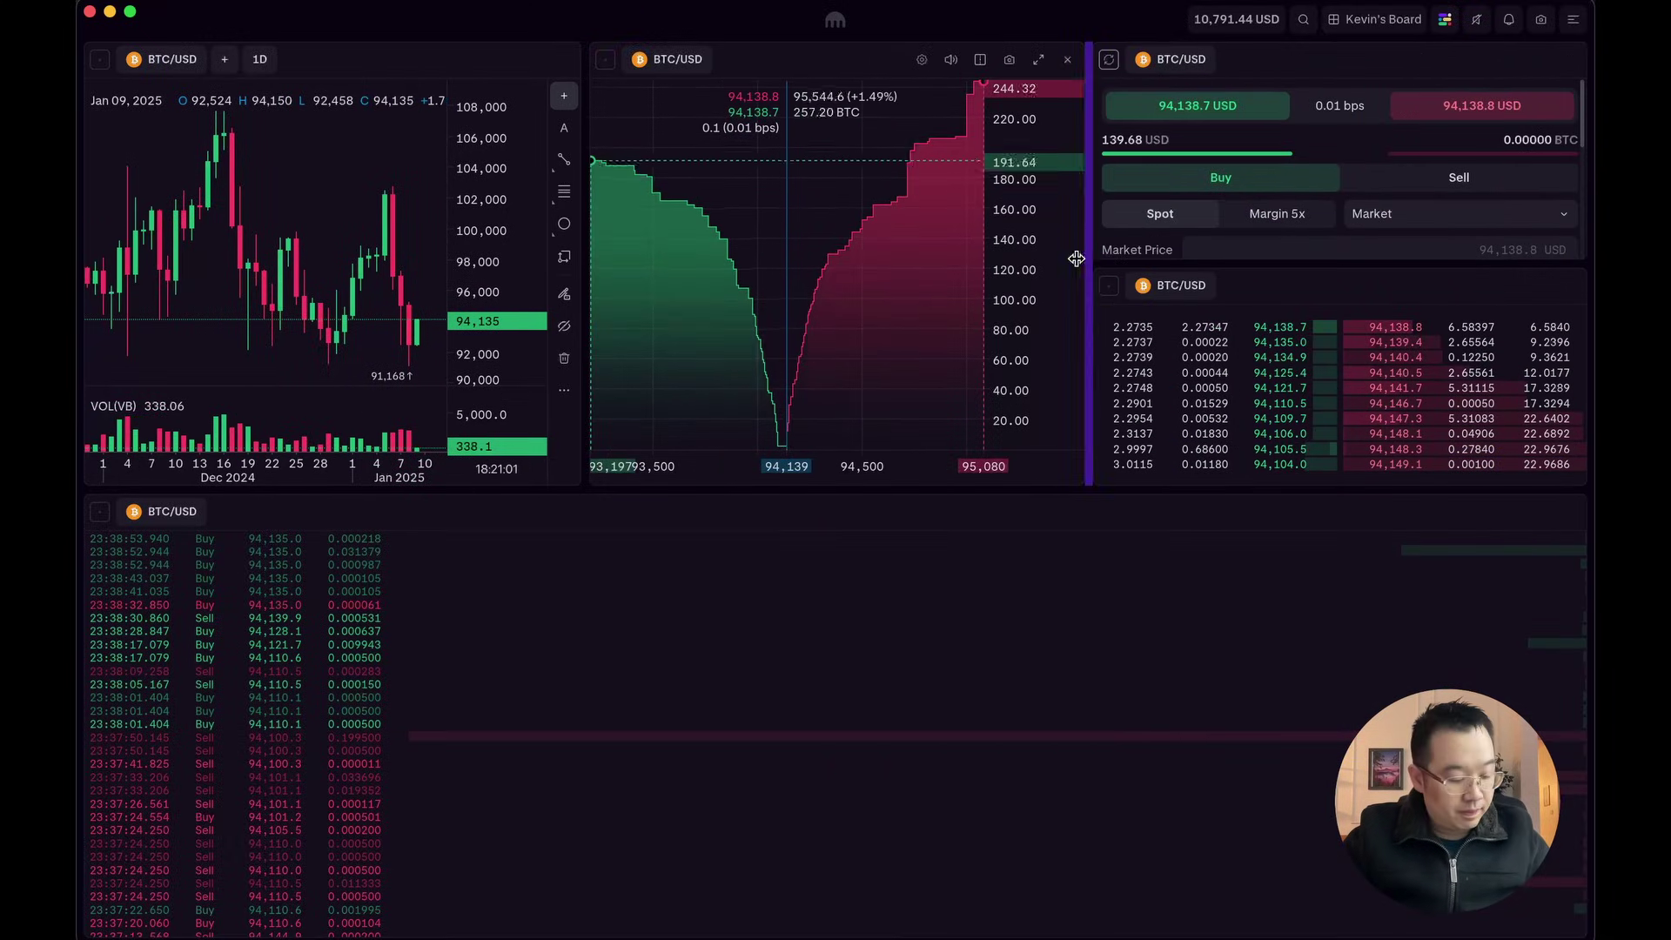
drag(1250, 63, 1350, 175)
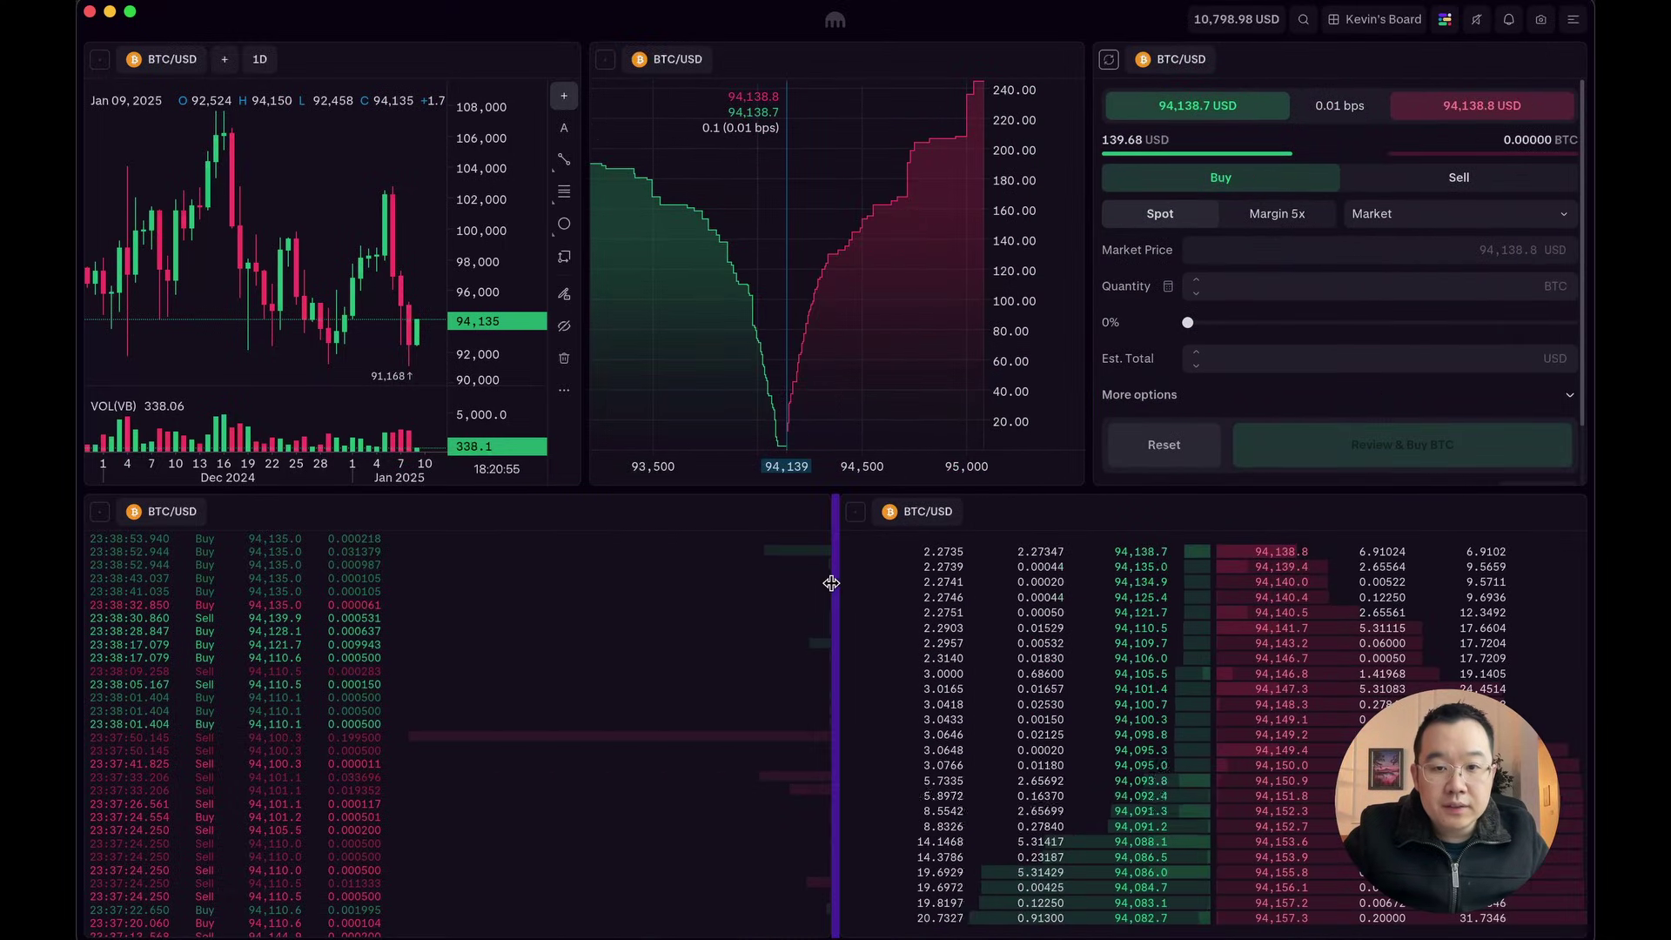
drag(835, 584, 580, 605)
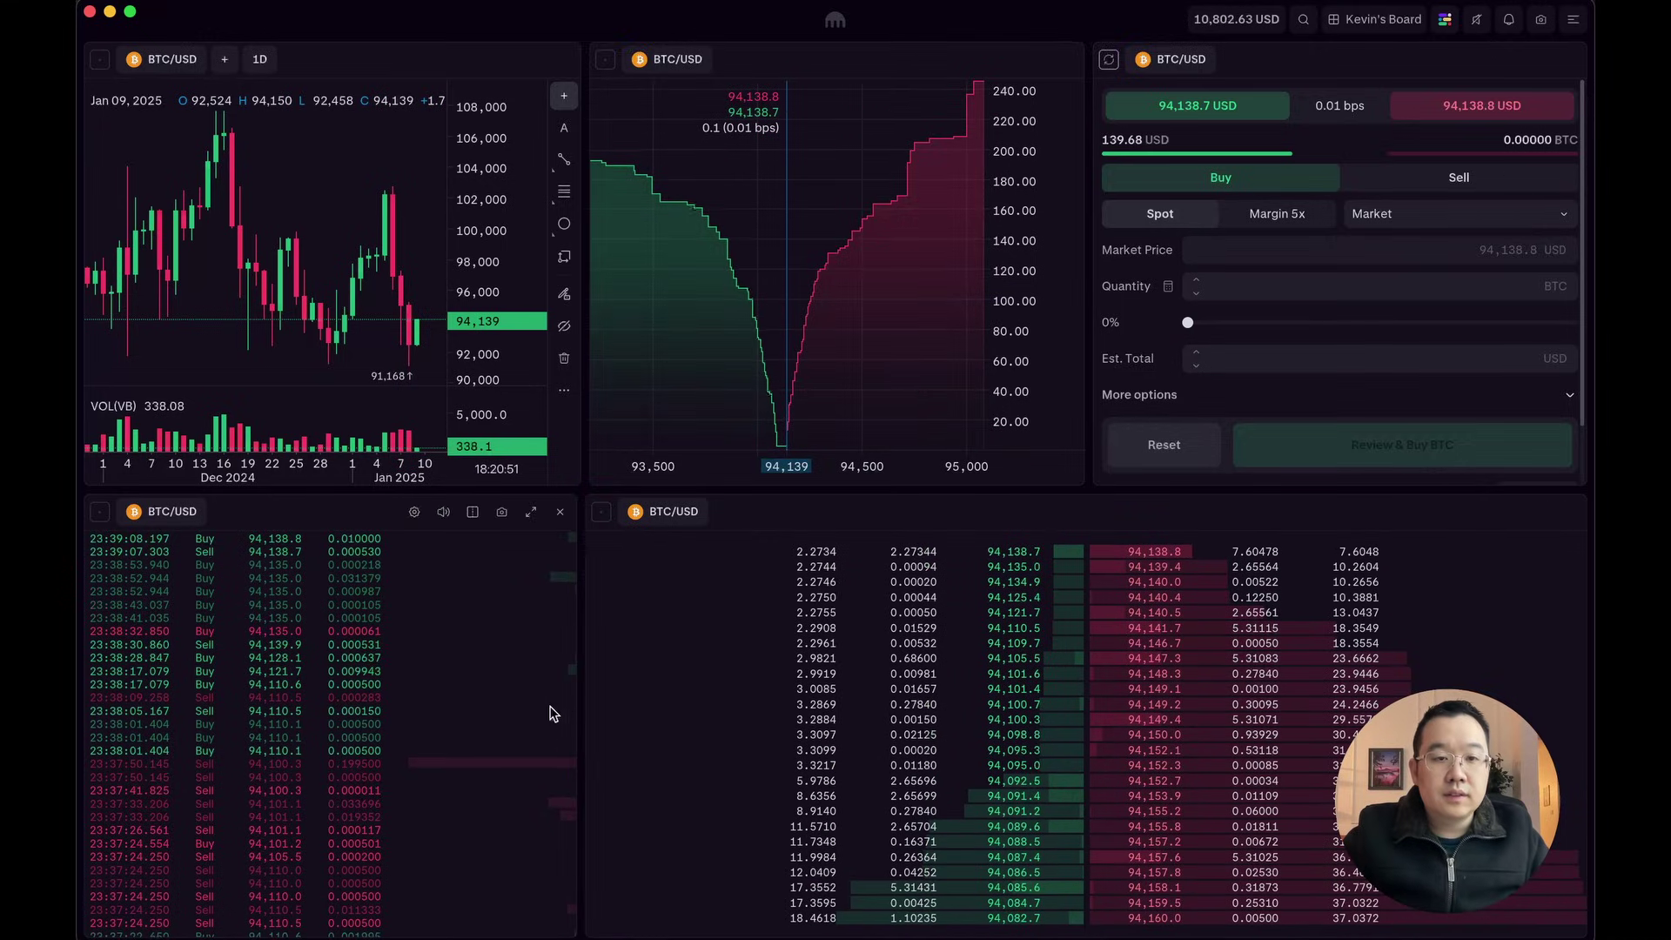
drag(580, 690, 524, 662)
Widen the candle chart, put the depth chart between trades and order book, and heighten the top row
drag(585, 282, 955, 287)
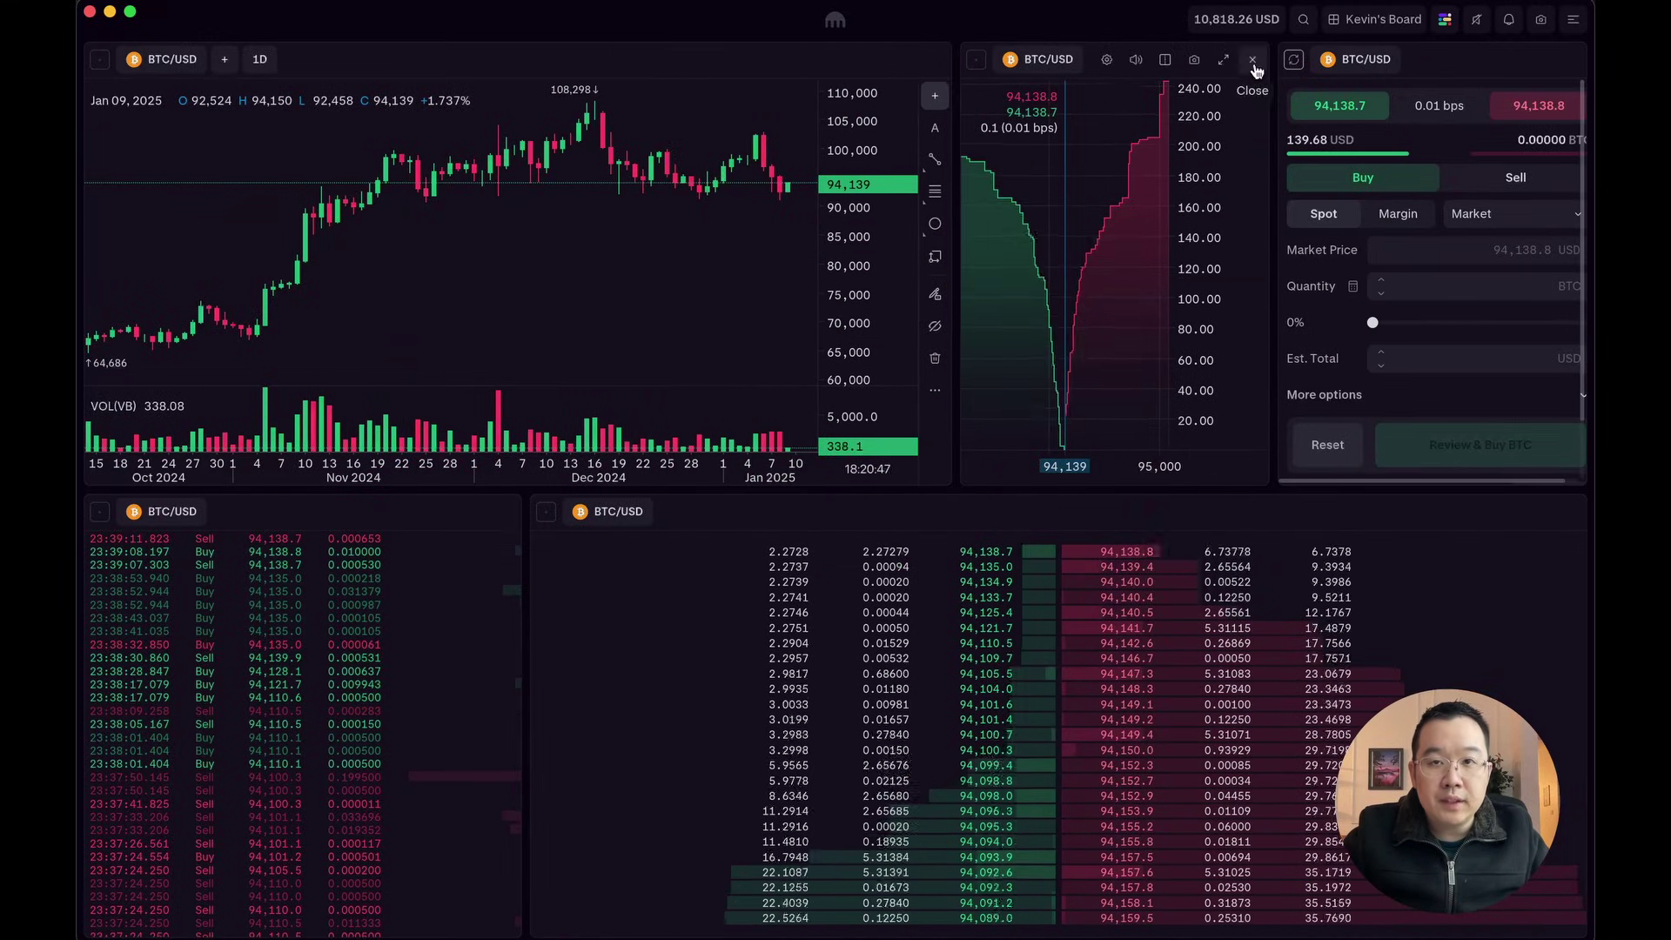
drag(1110, 55, 728, 520)
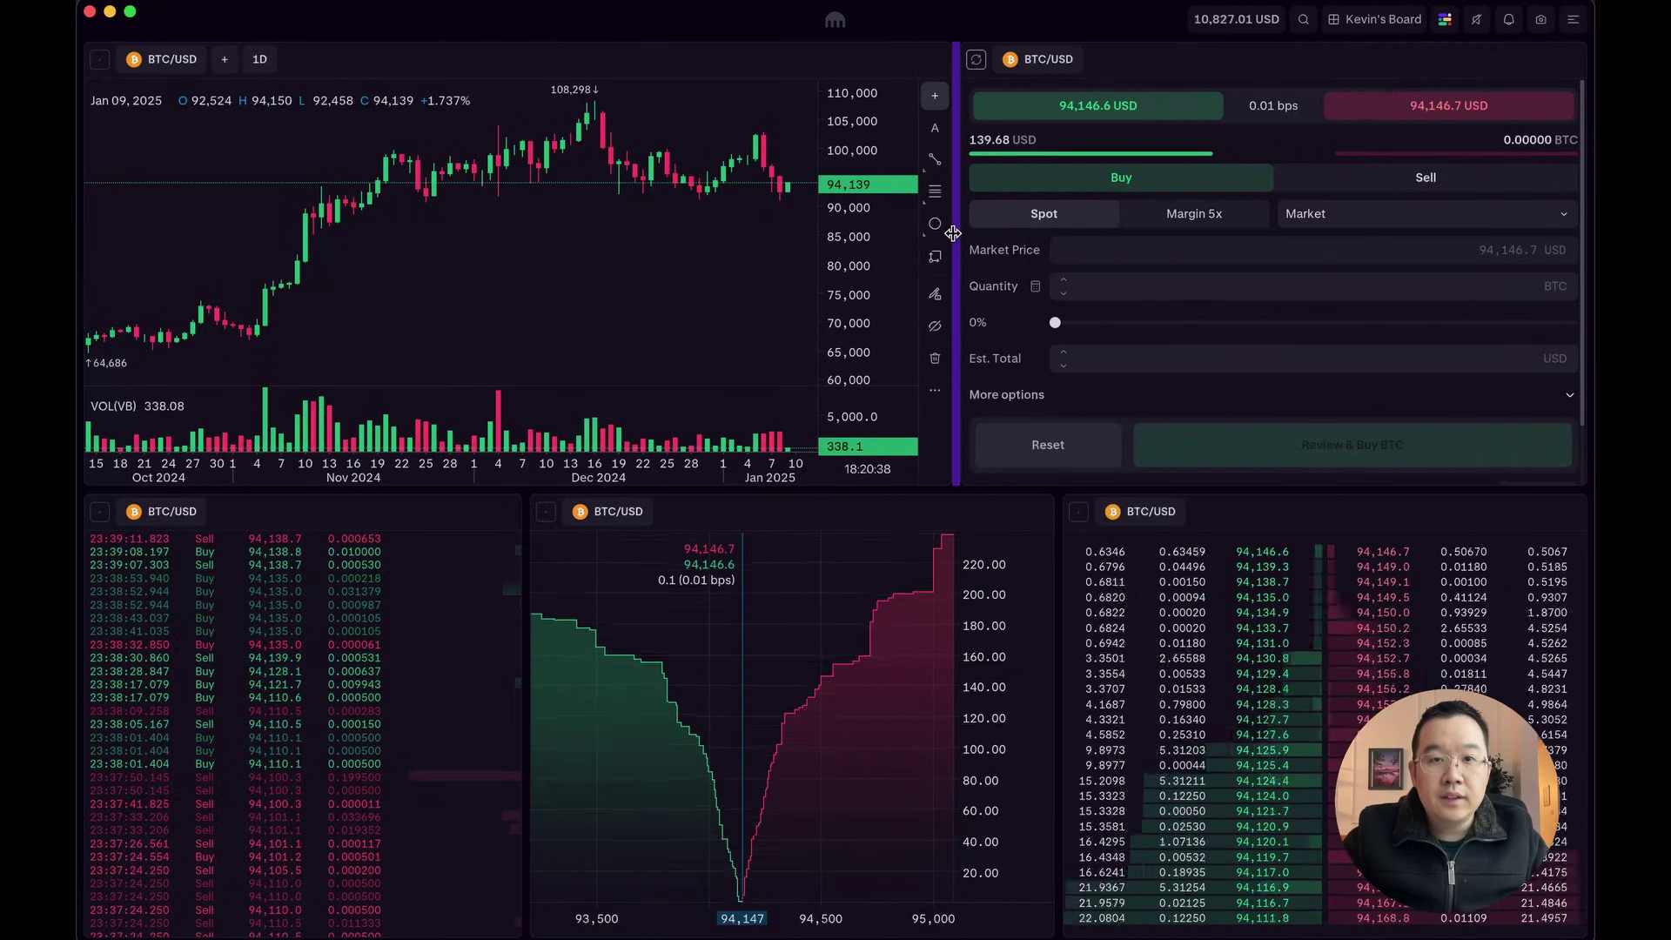
drag(957, 250, 948, 250)
drag(792, 500, 792, 620)
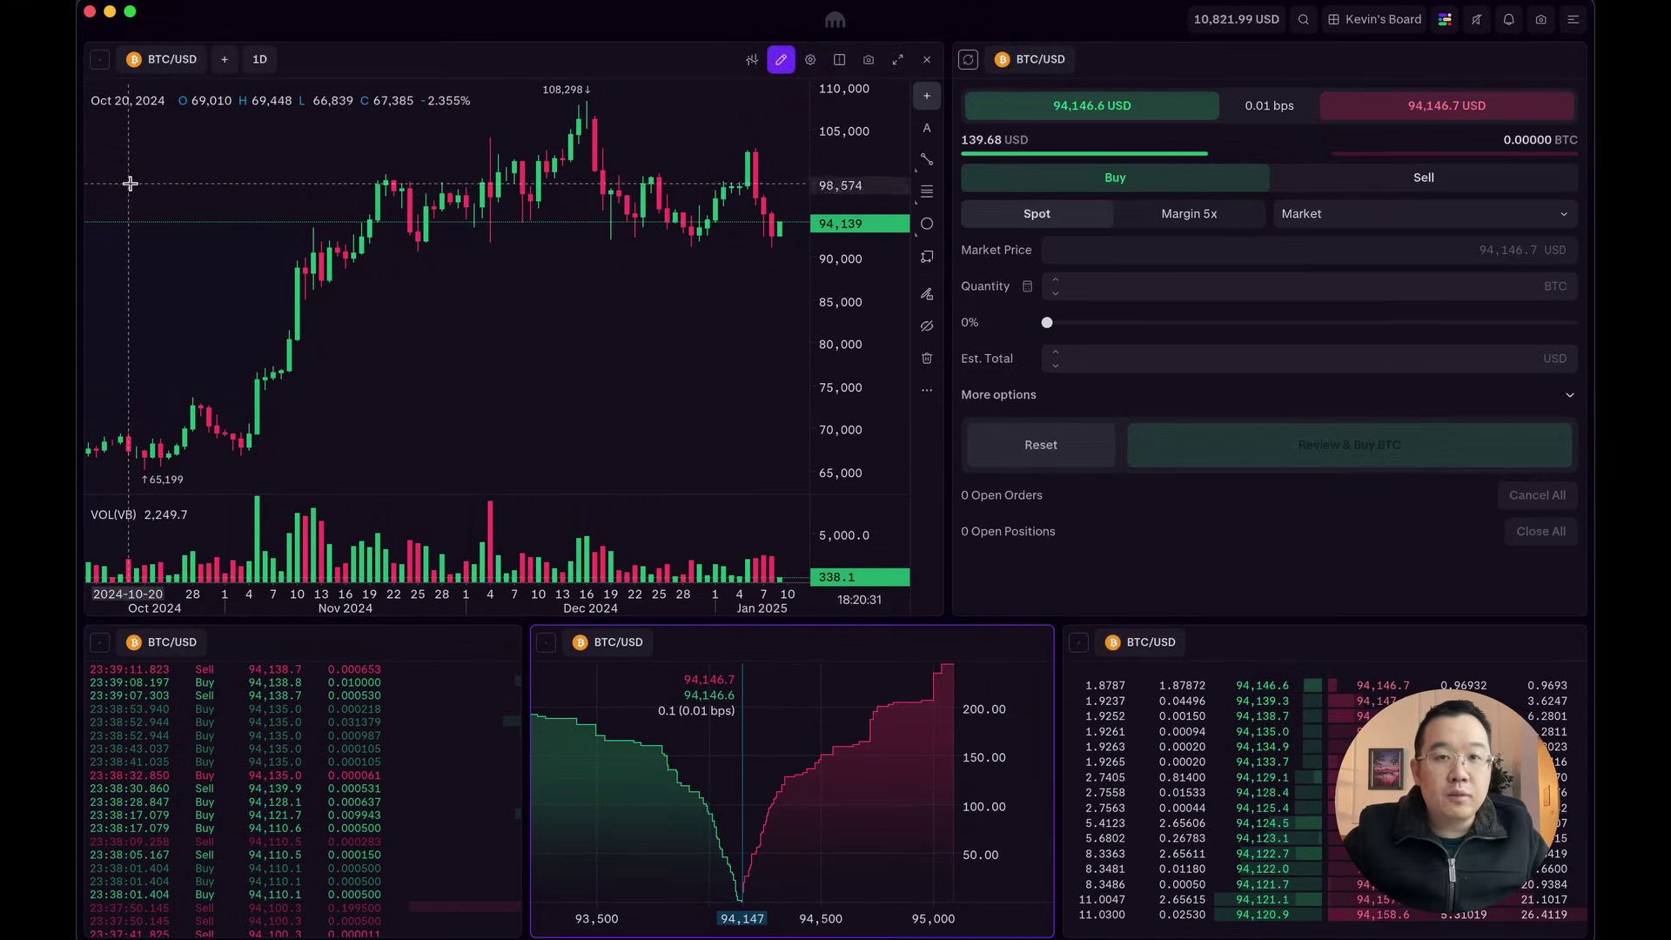
Check each module's link group and switch the linked modules to SOL/USD
click(101, 67)
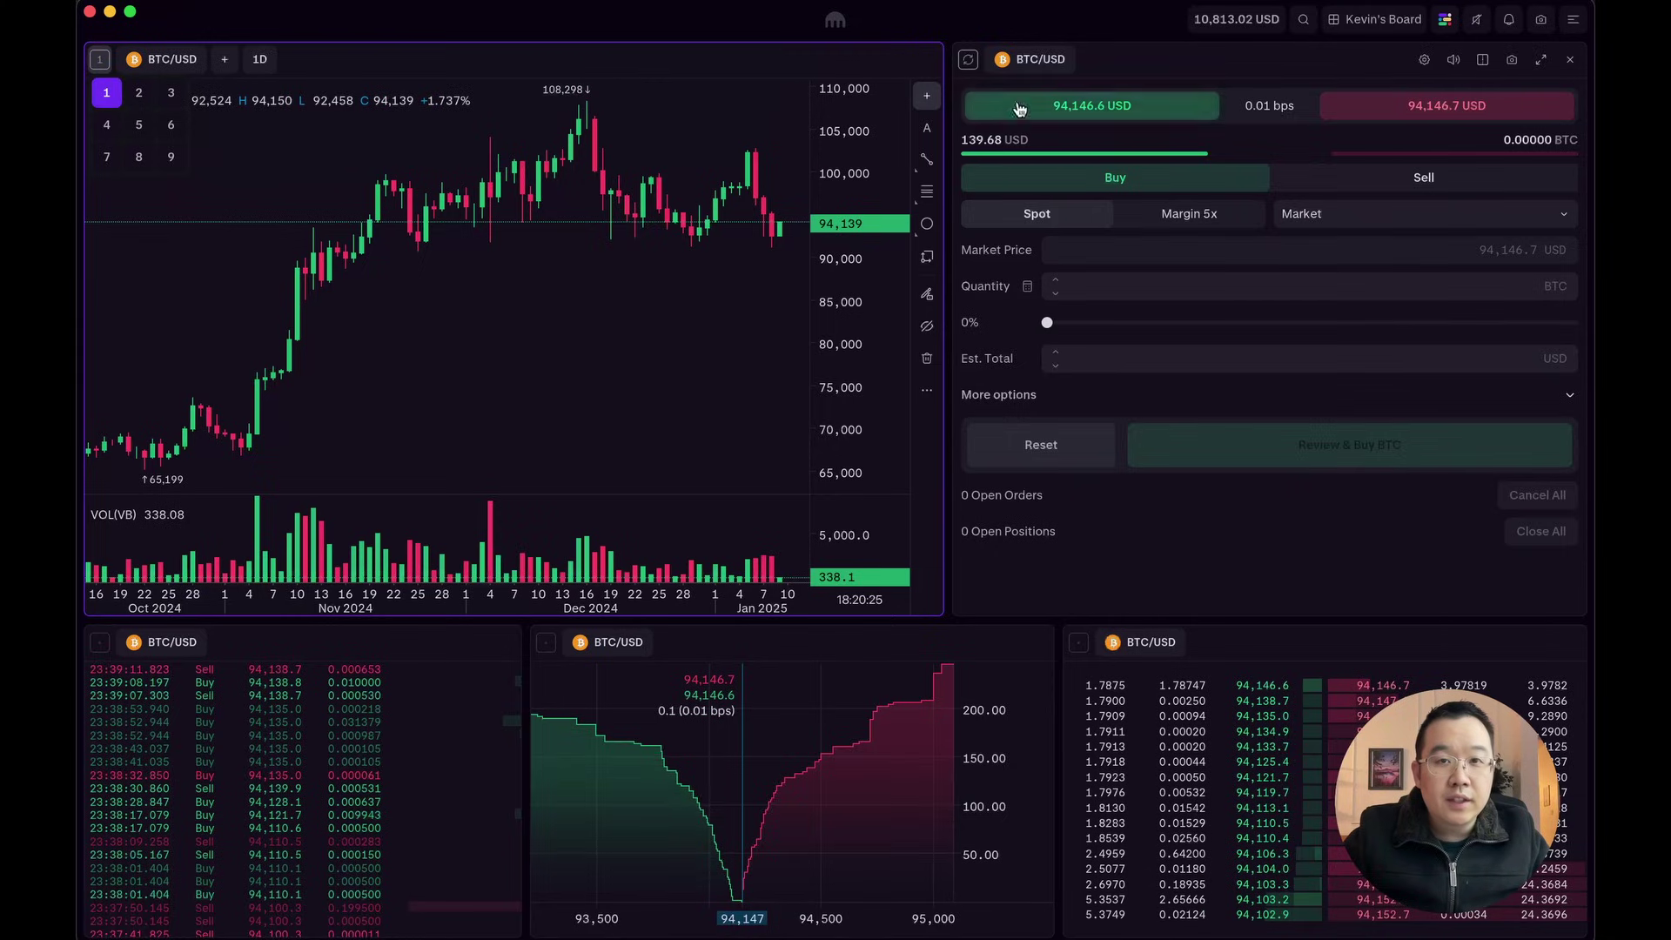
click(968, 59)
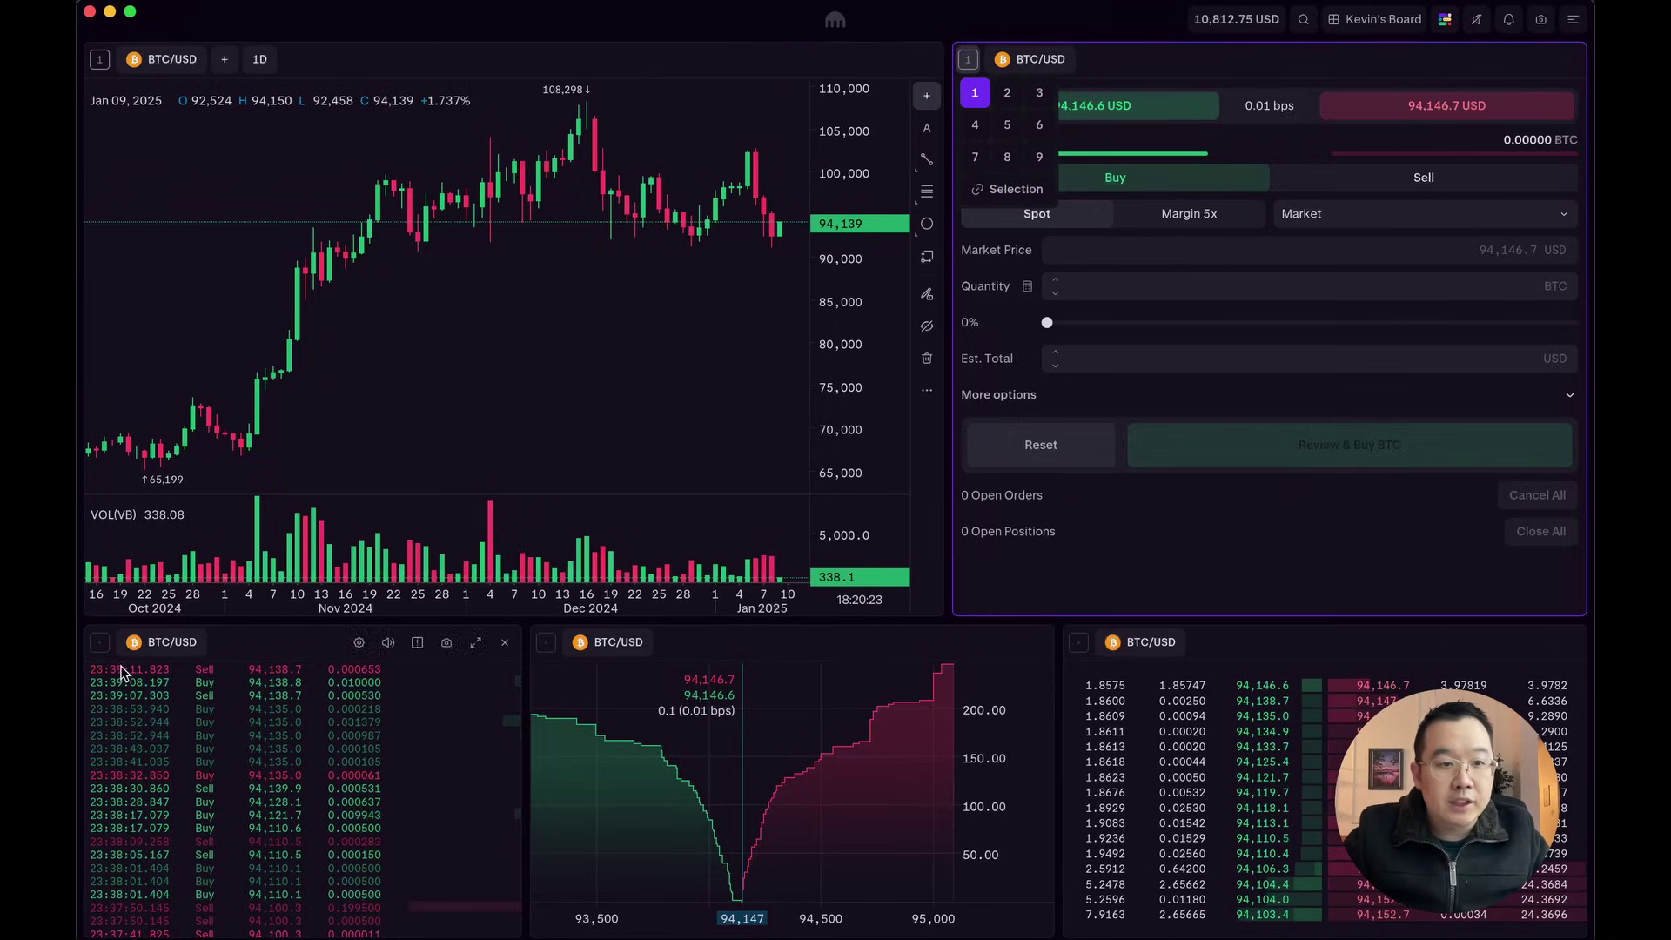
click(96, 645)
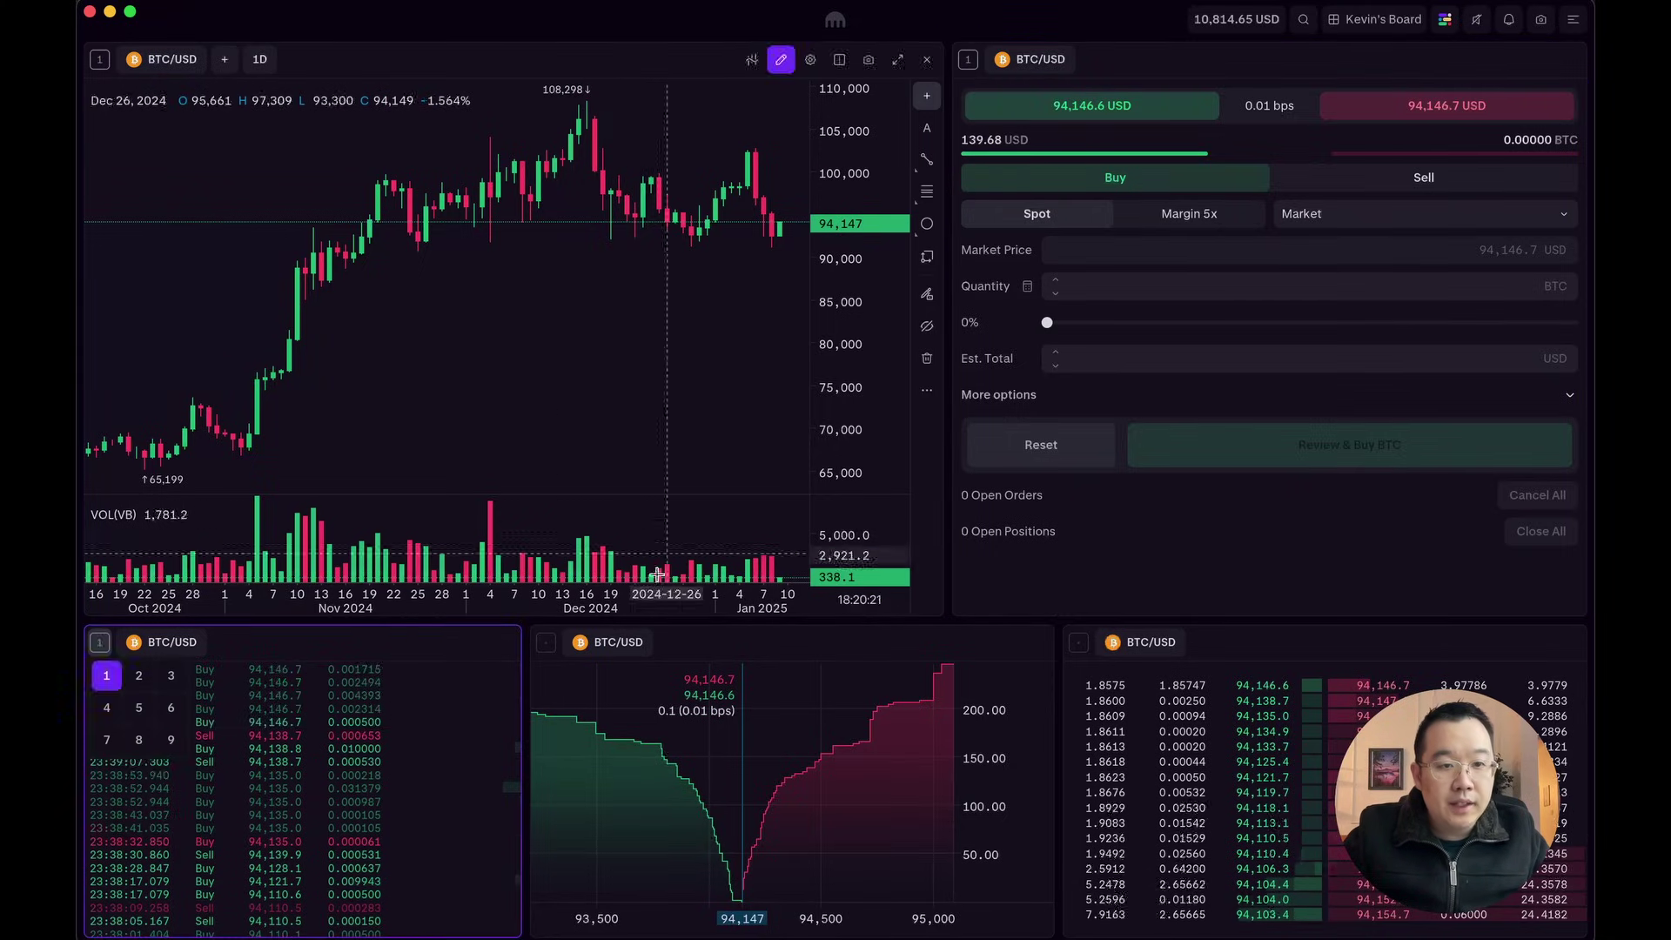
click(723, 642)
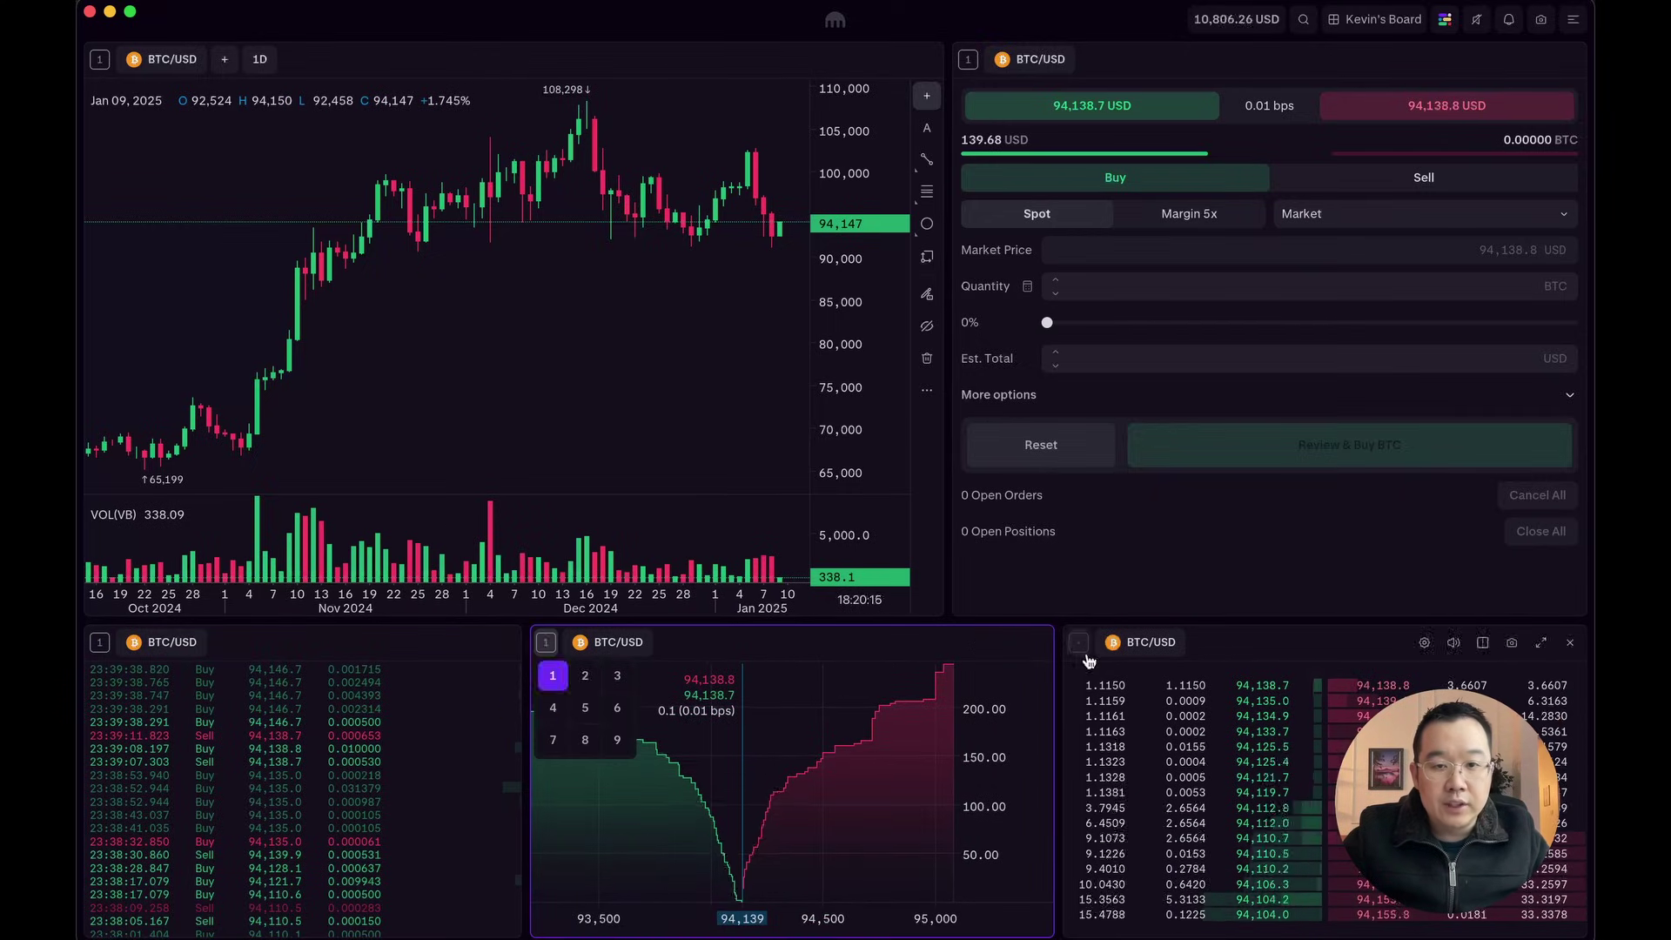
click(1079, 644)
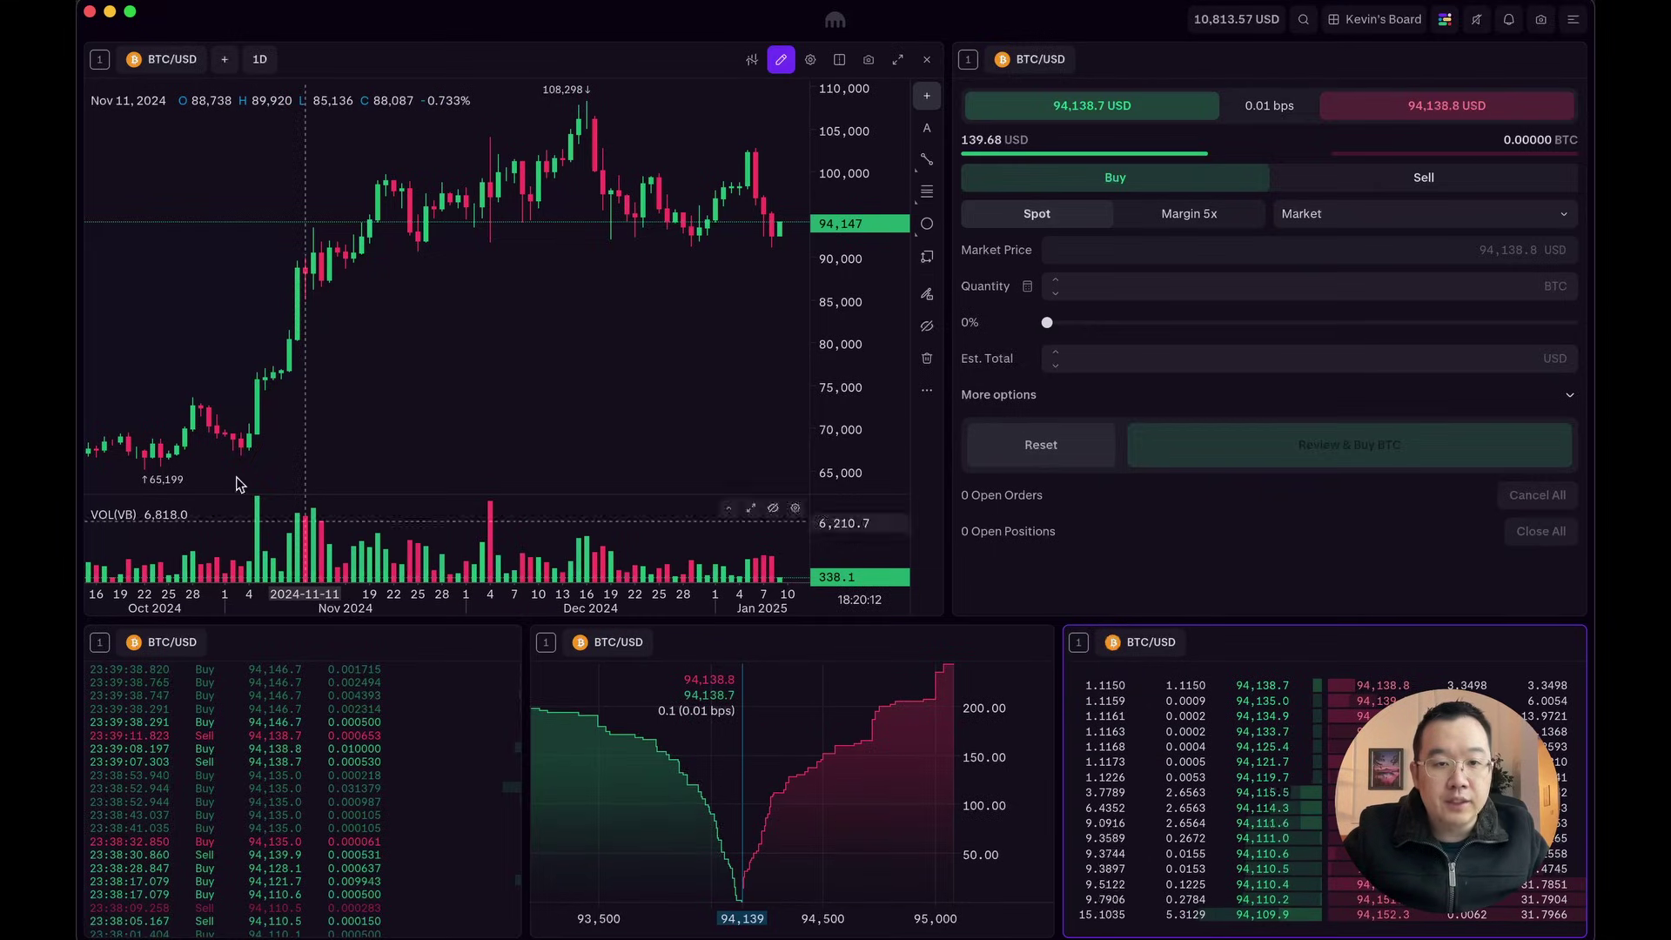
click(150, 61)
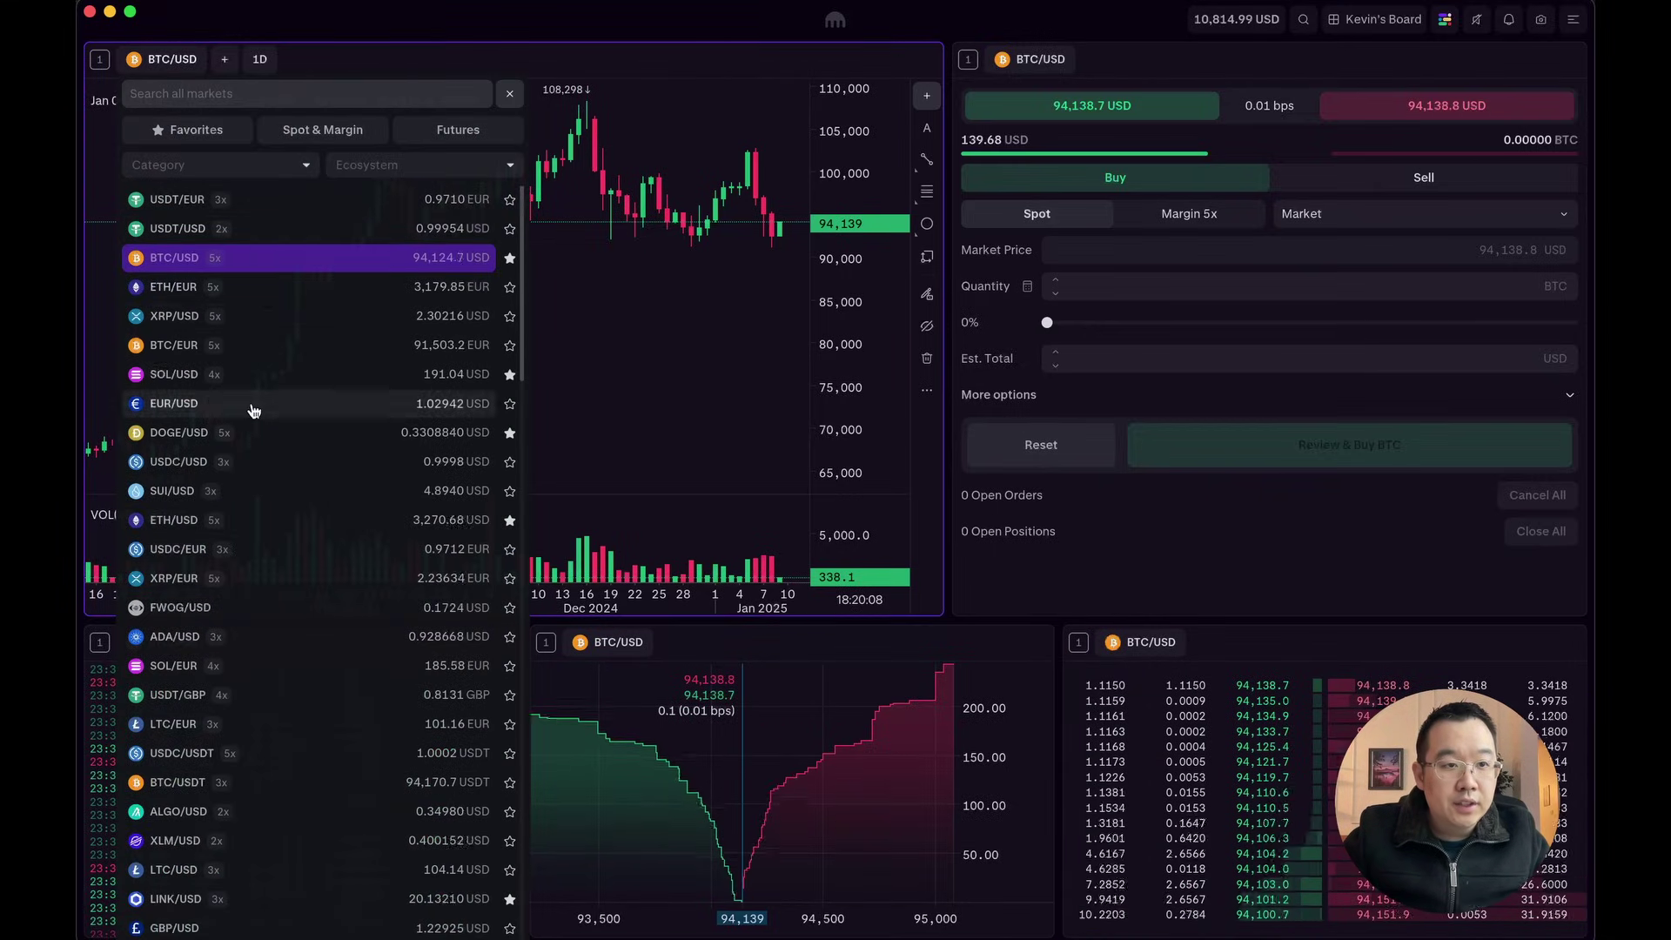
click(258, 374)
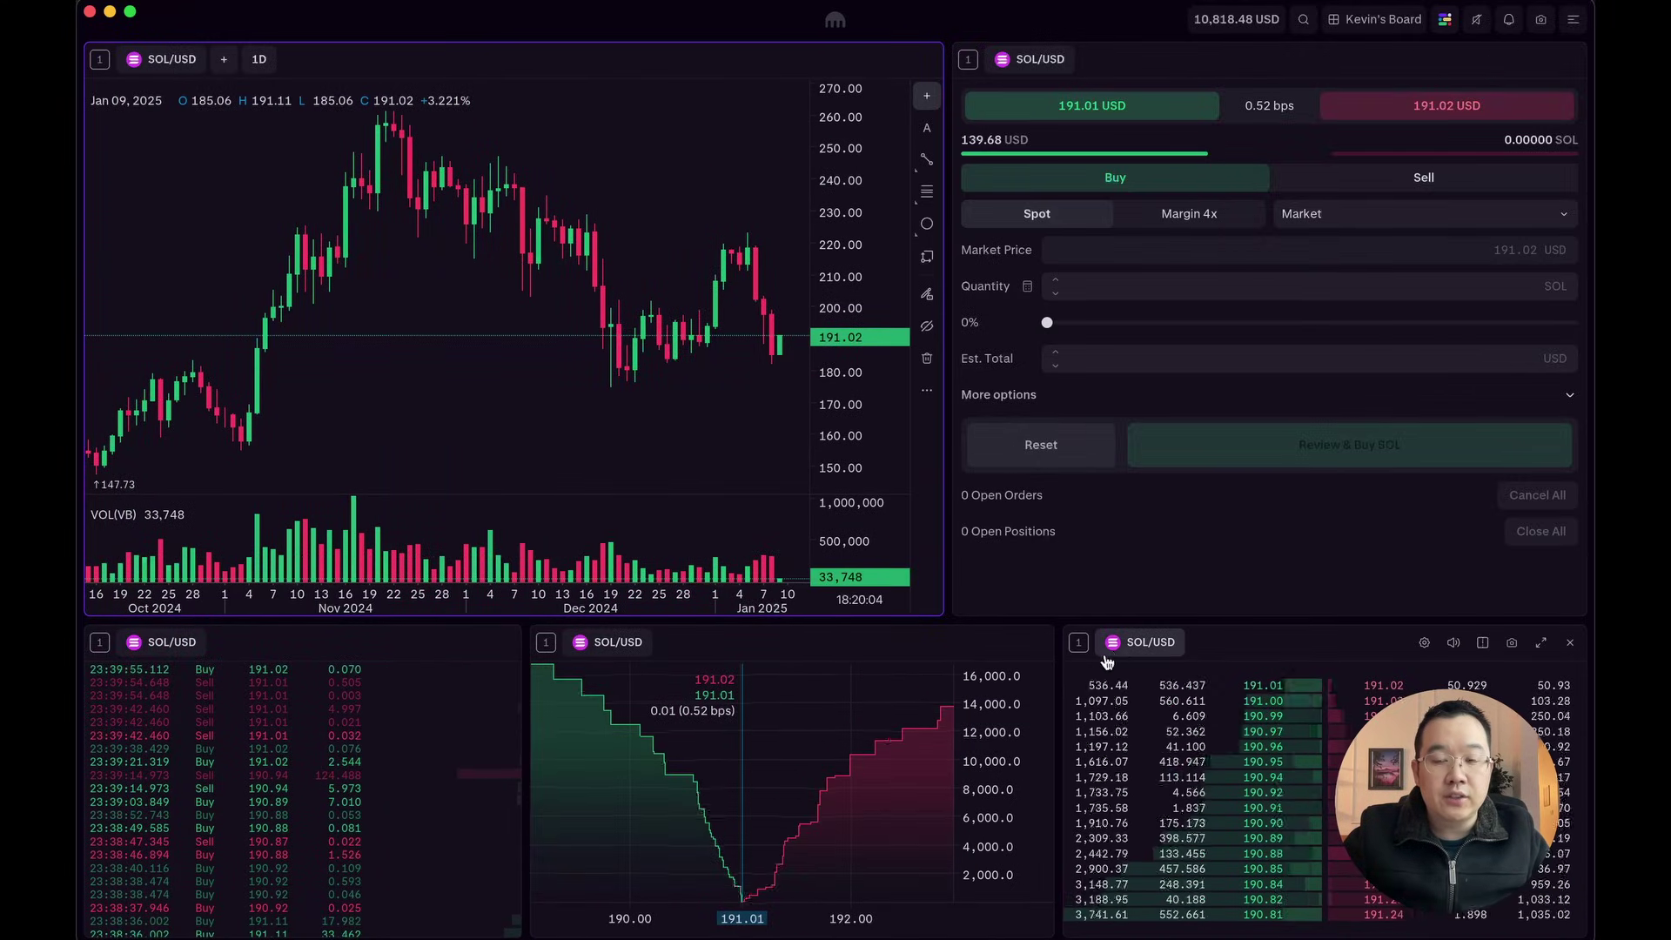
Put the trades list and depth chart into link group 2
click(99, 642)
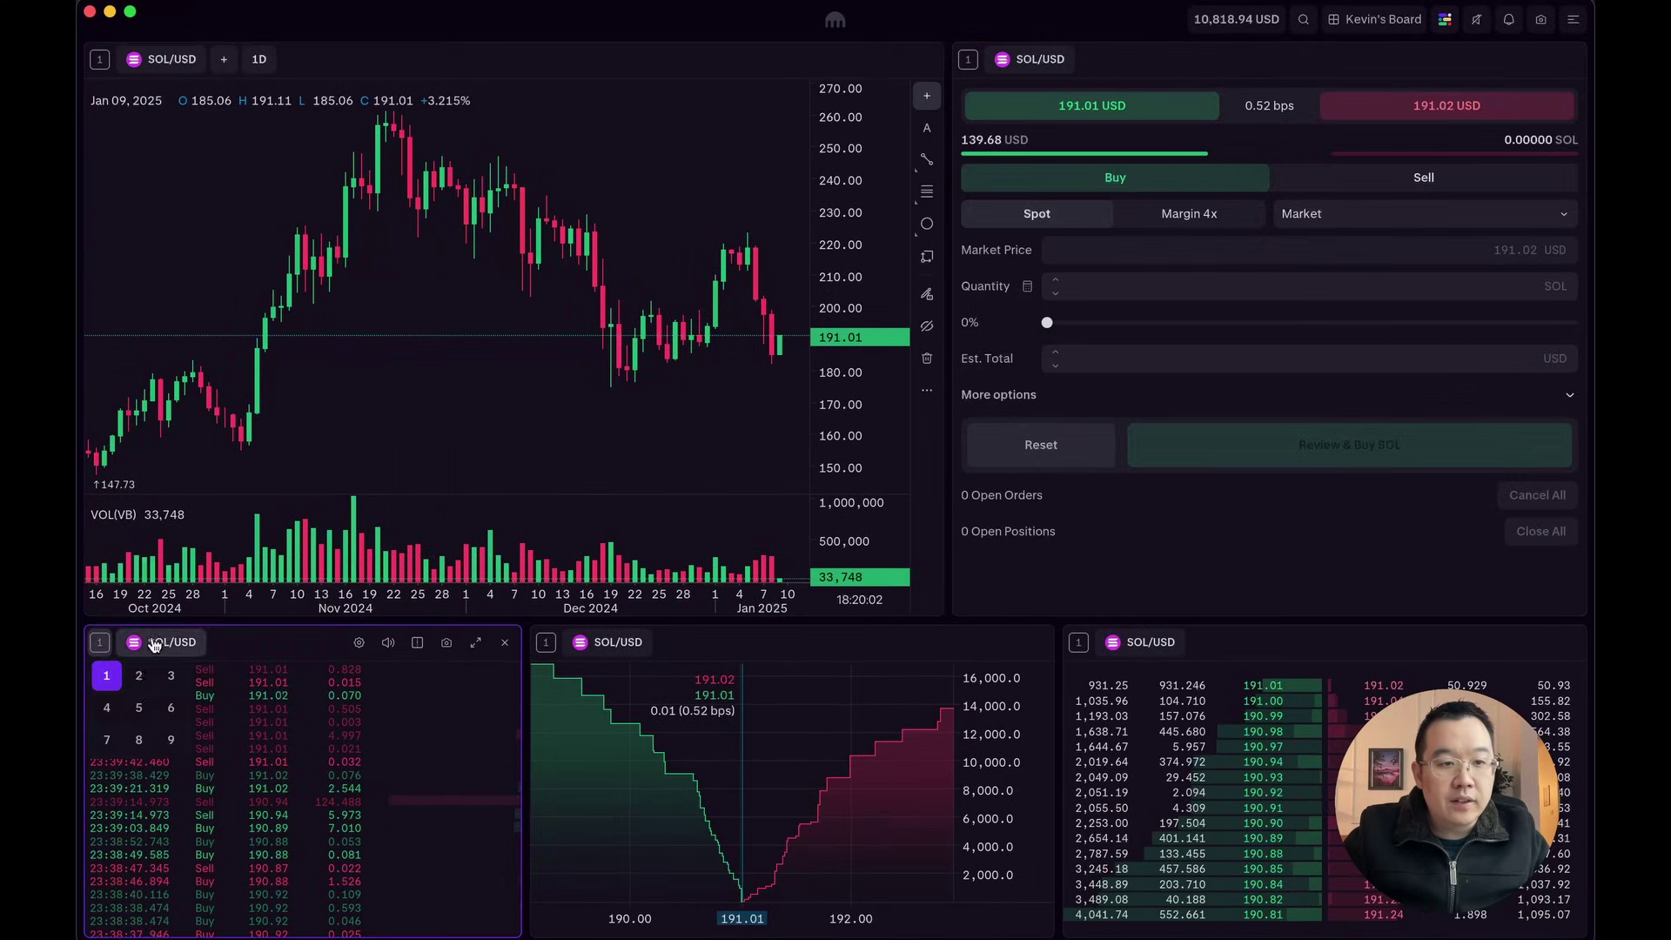
click(138, 683)
click(546, 643)
click(585, 676)
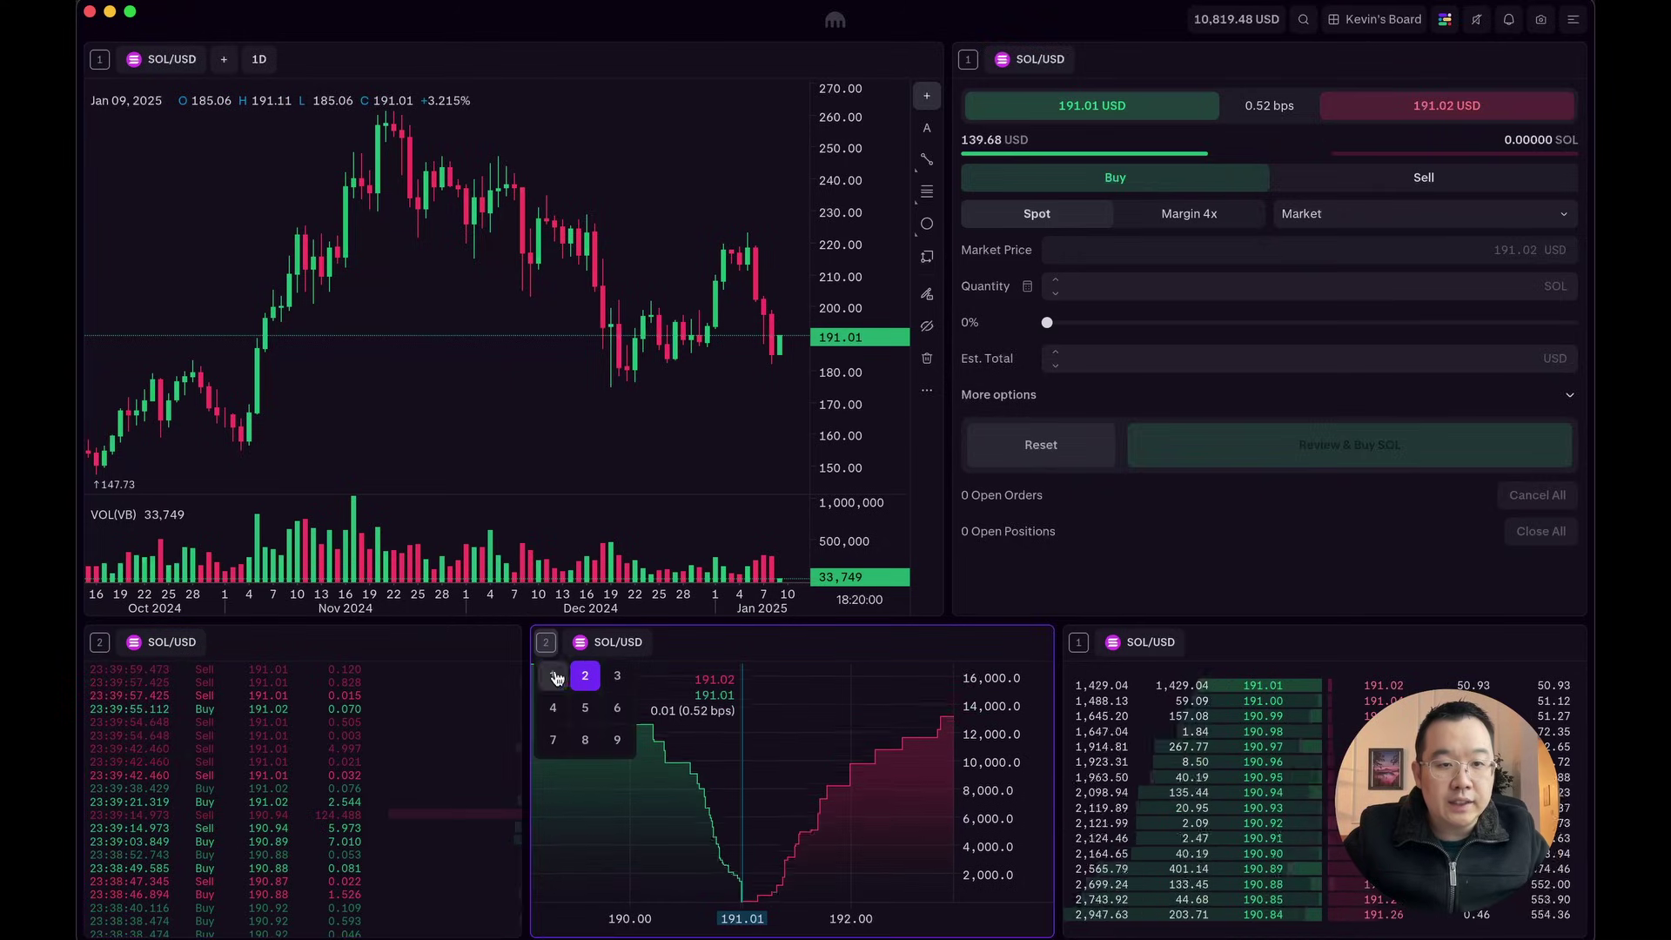
Test DOGE/USD on group 2, return it to SOL/USD, and move the depth chart back to group 1
click(185, 642)
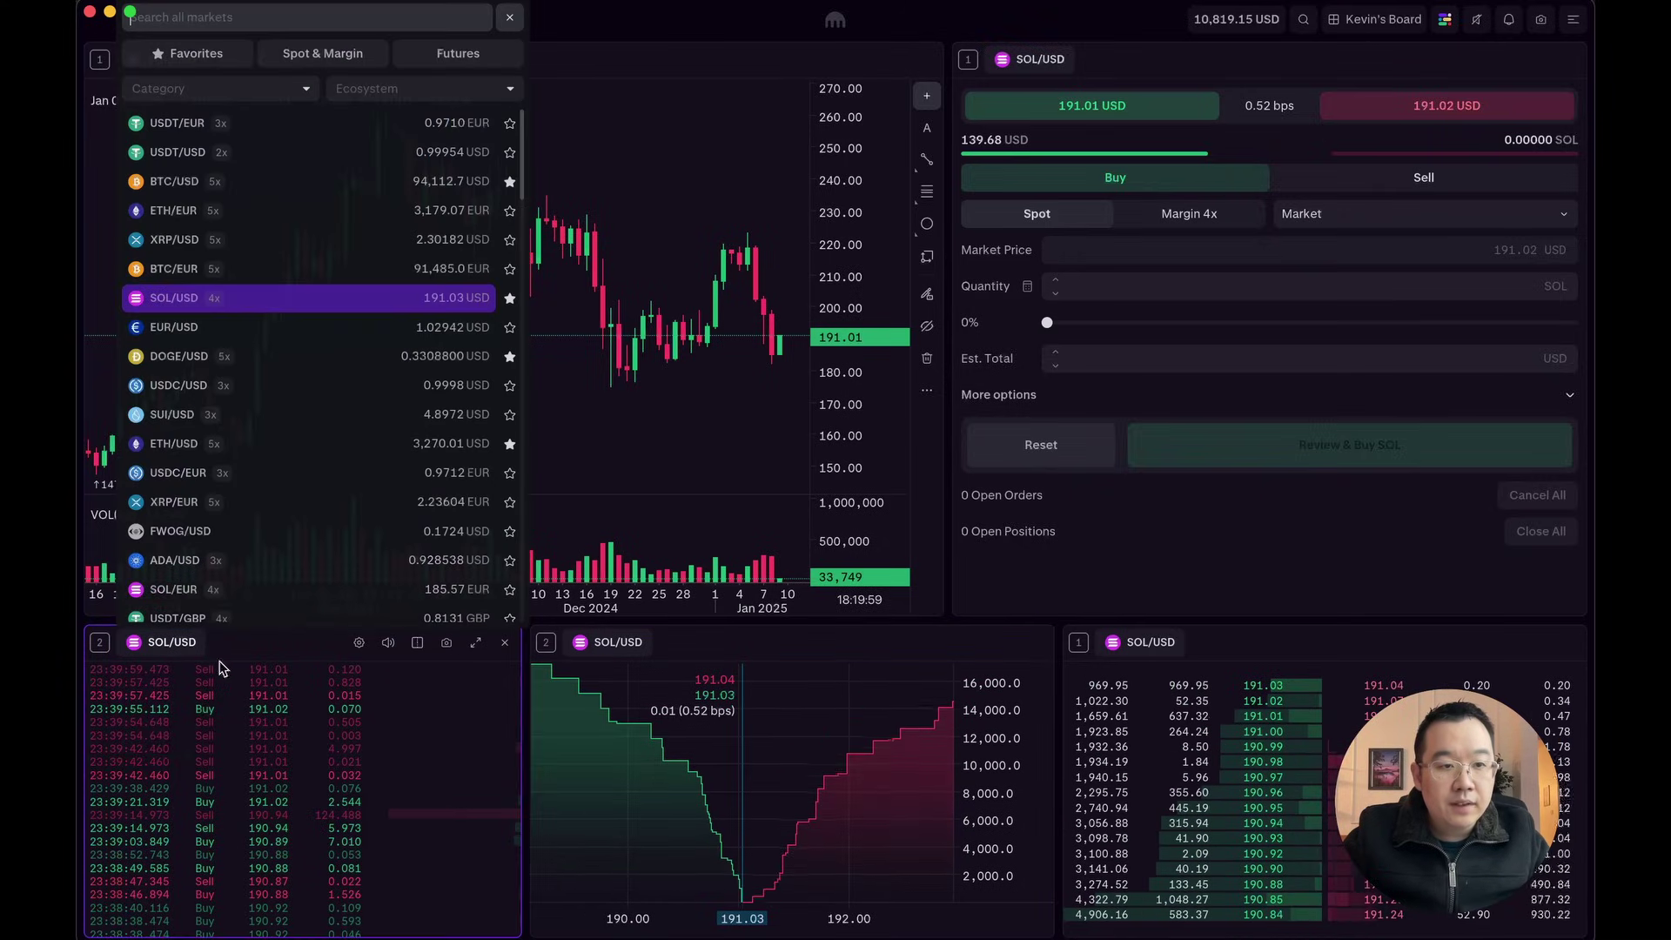
click(201, 356)
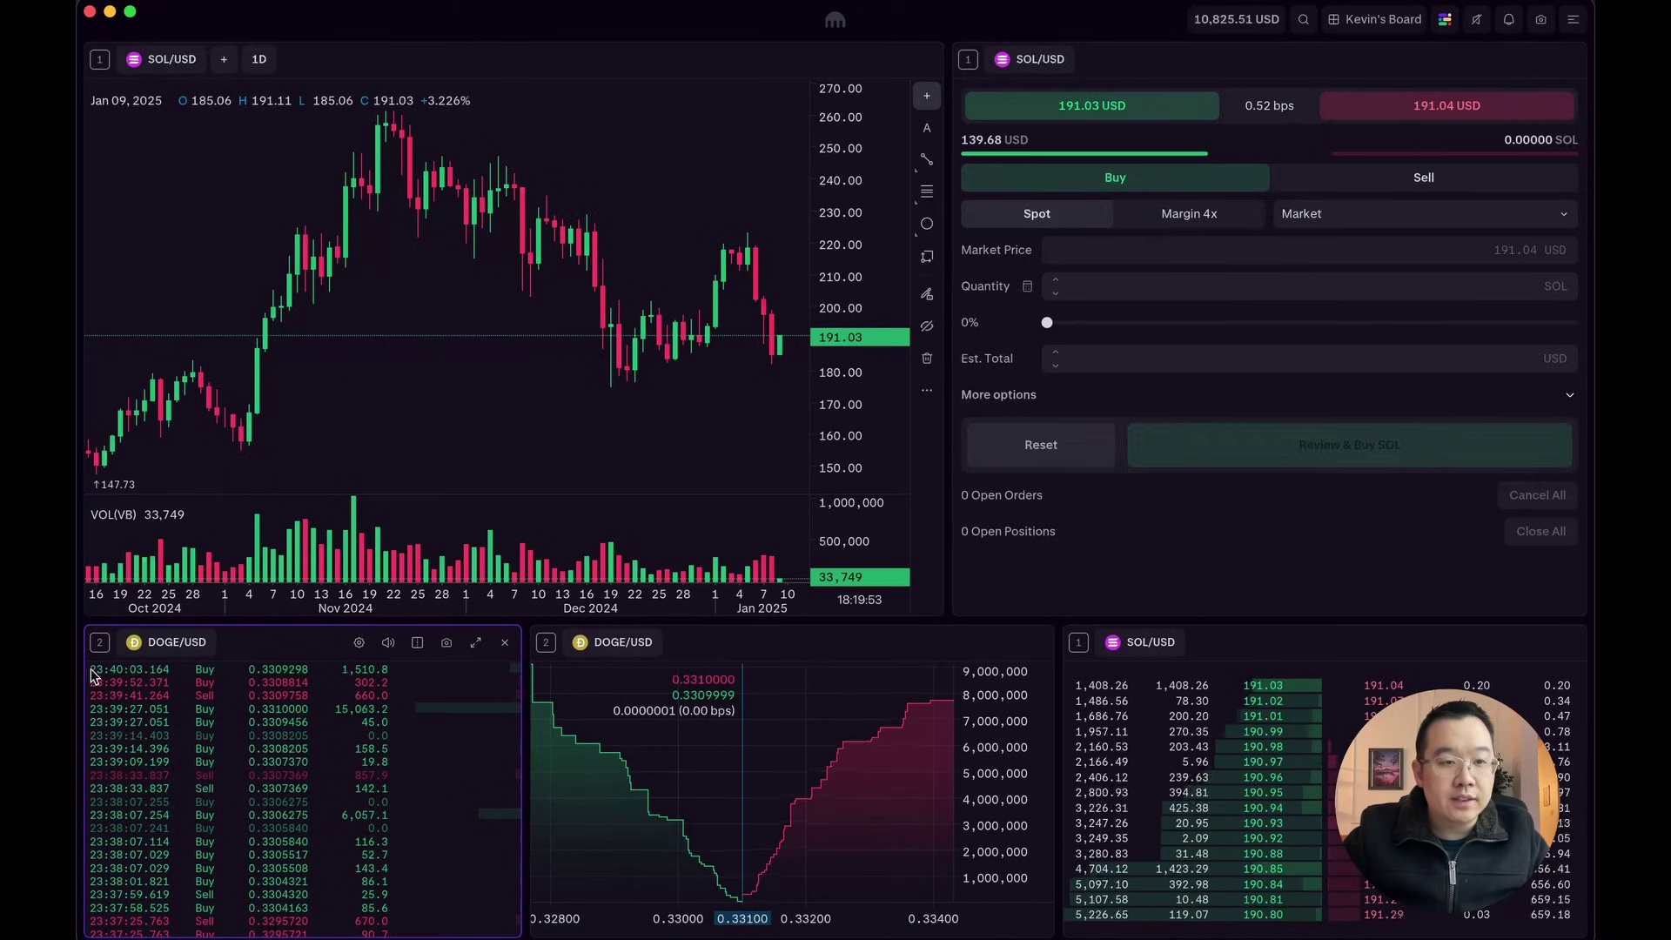
click(174, 642)
click(293, 307)
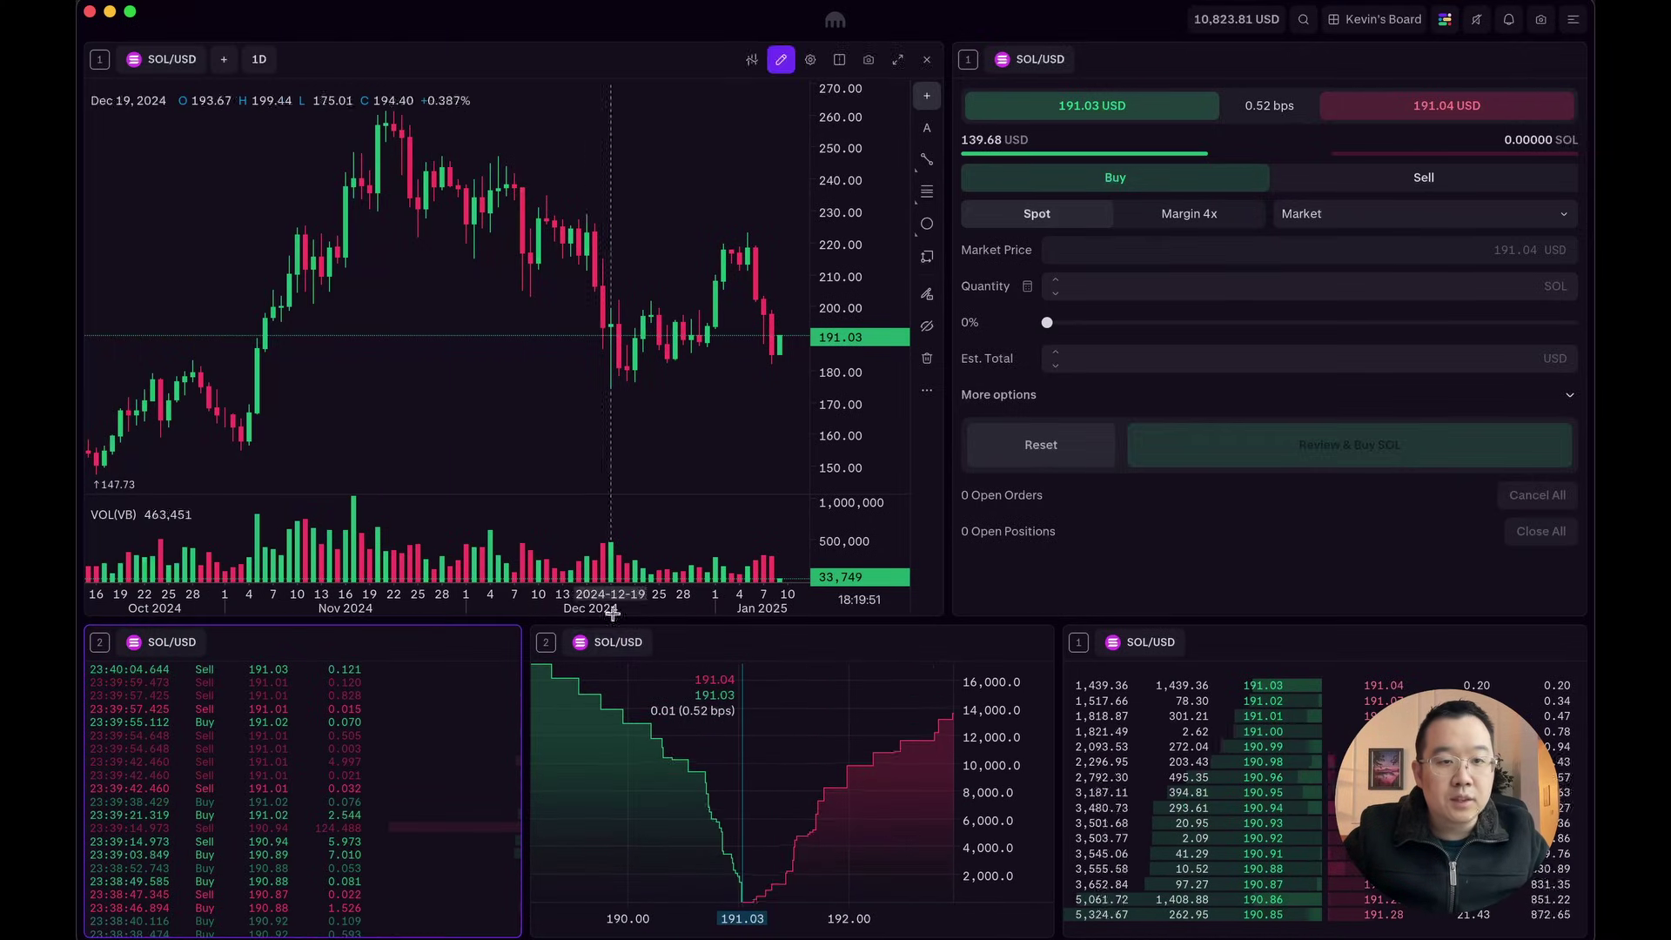
click(545, 647)
click(553, 674)
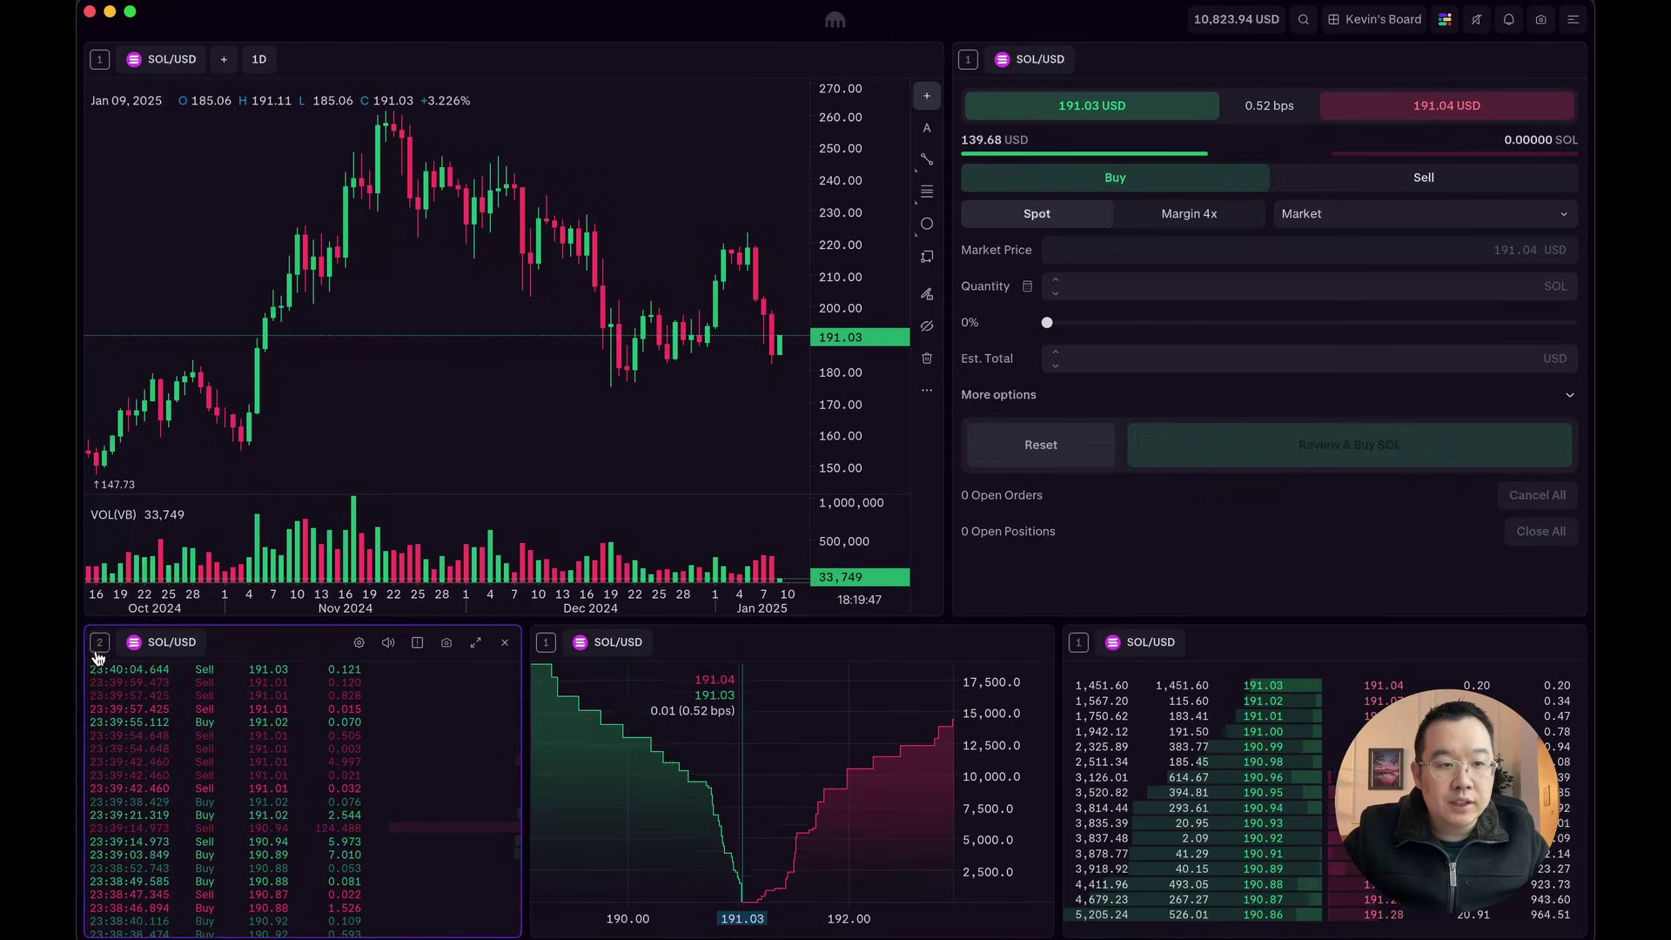
Remove the time & sales module and split the depth chart to add an empty module
click(97, 649)
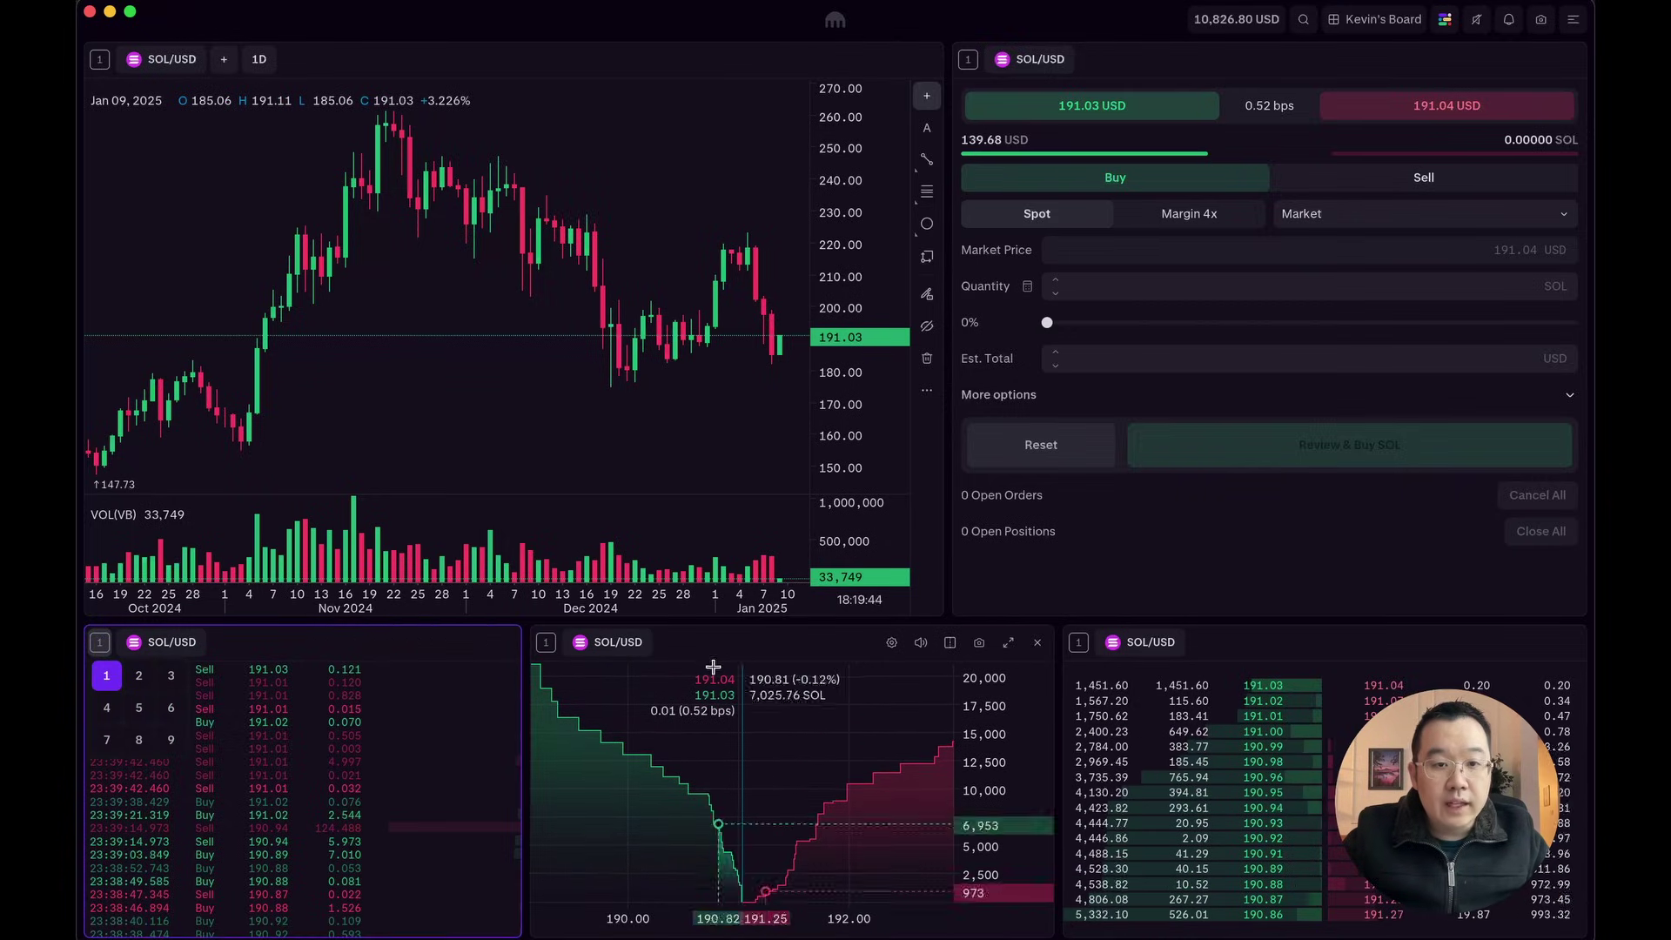
click(754, 649)
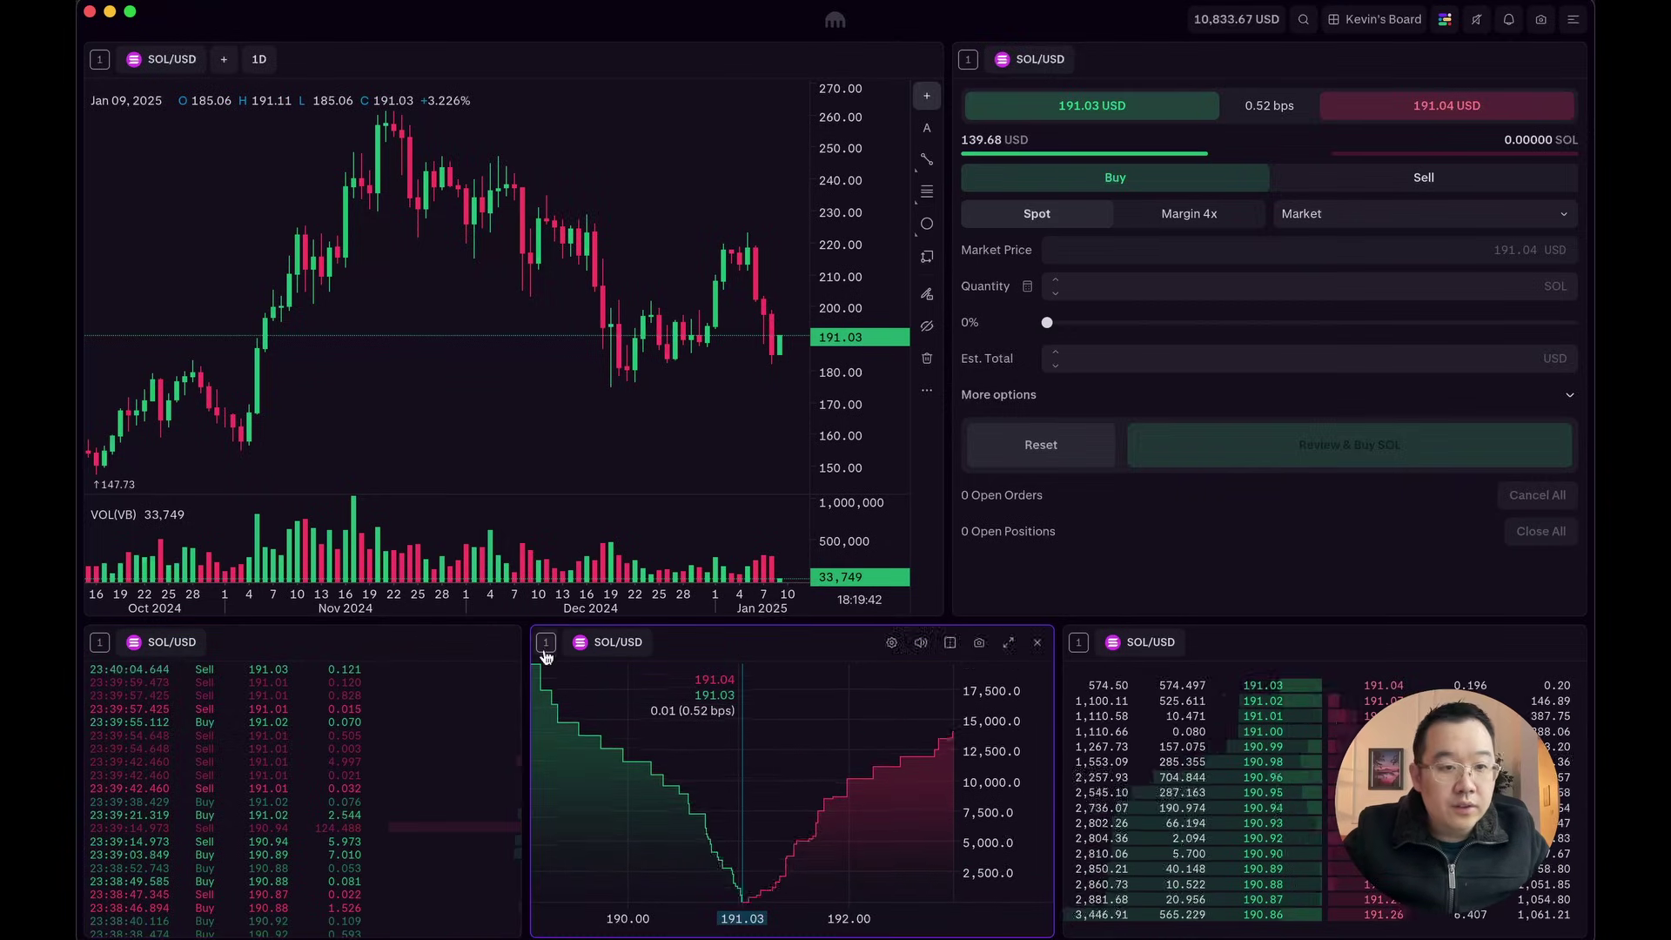
click(505, 642)
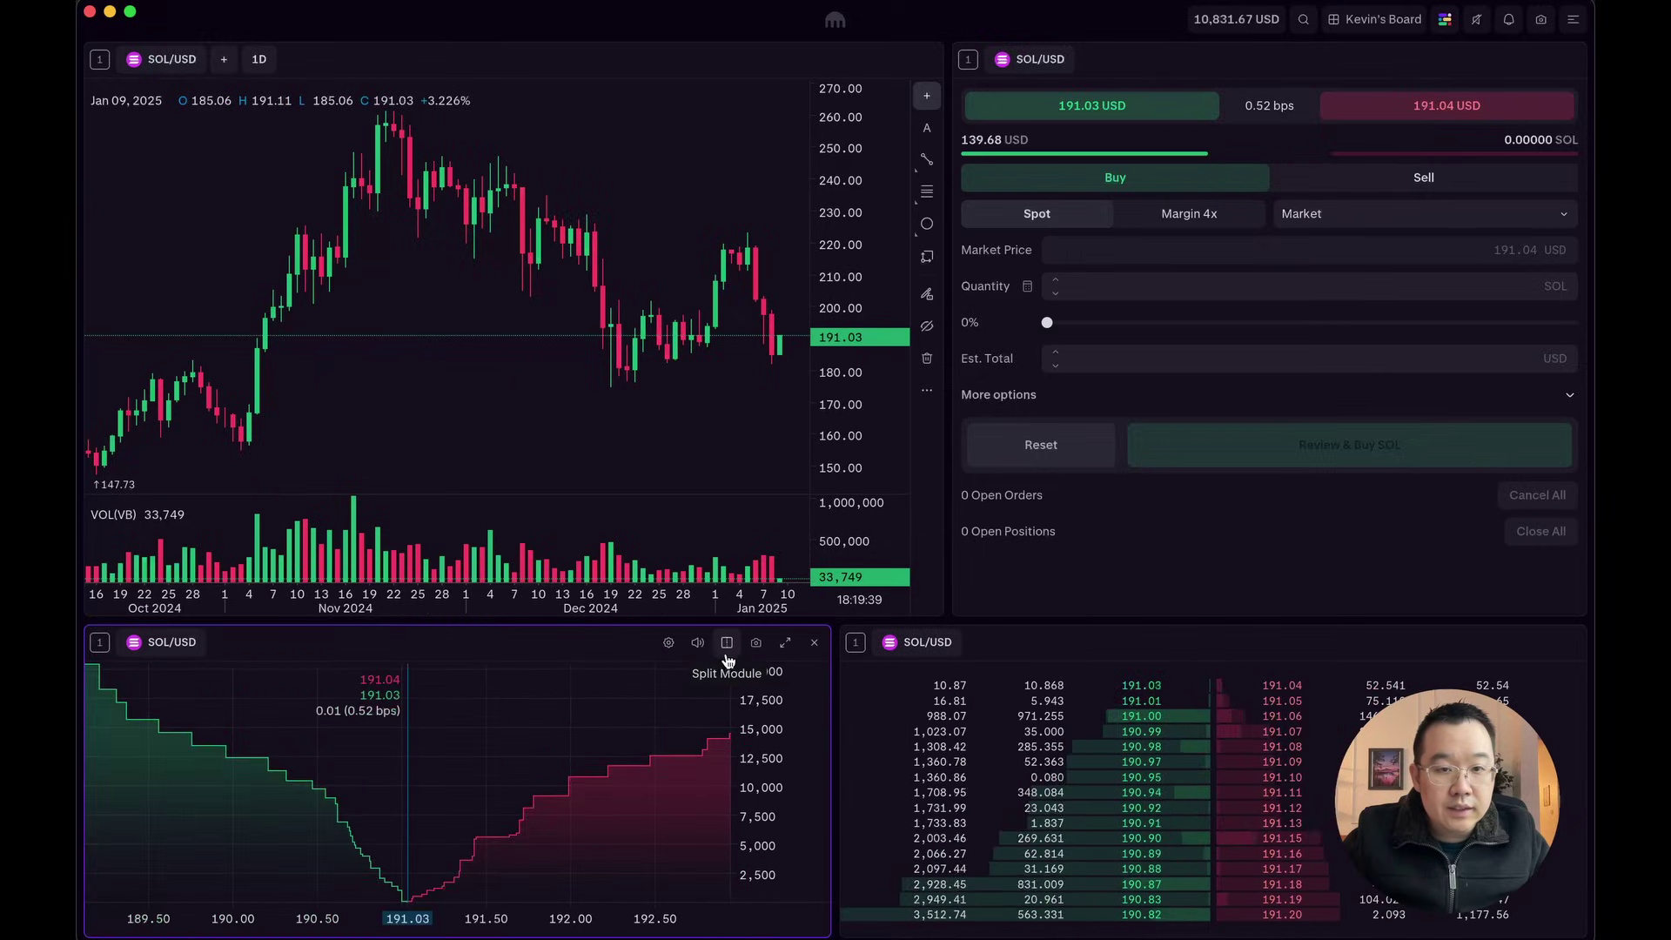
click(727, 643)
click(769, 687)
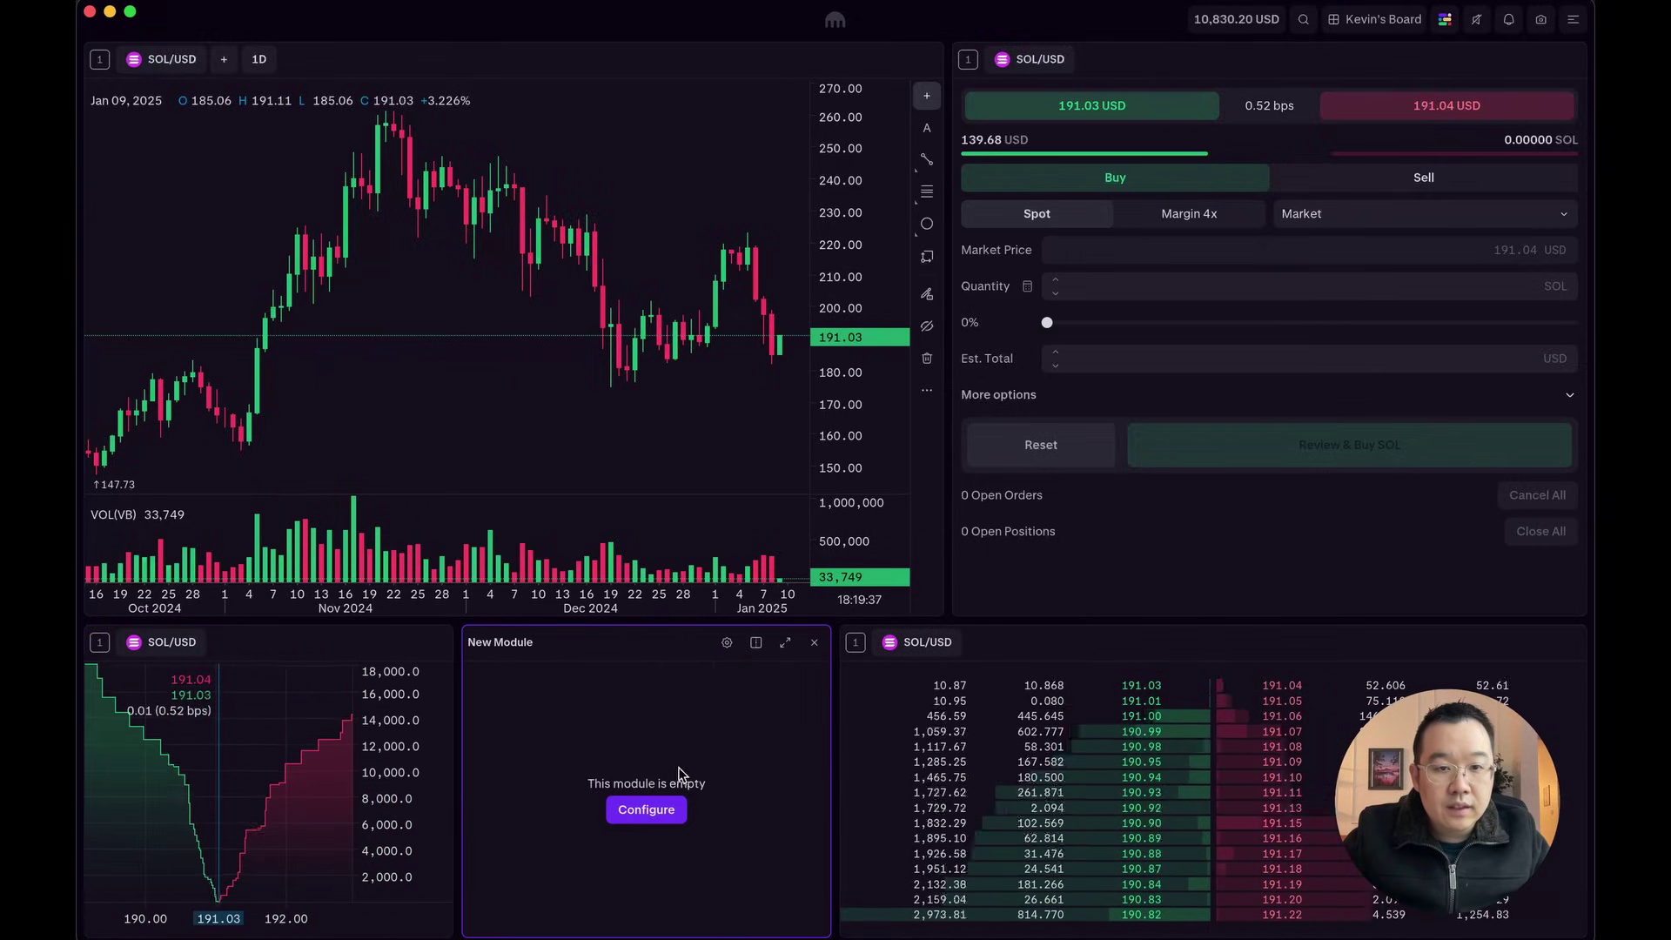
click(649, 810)
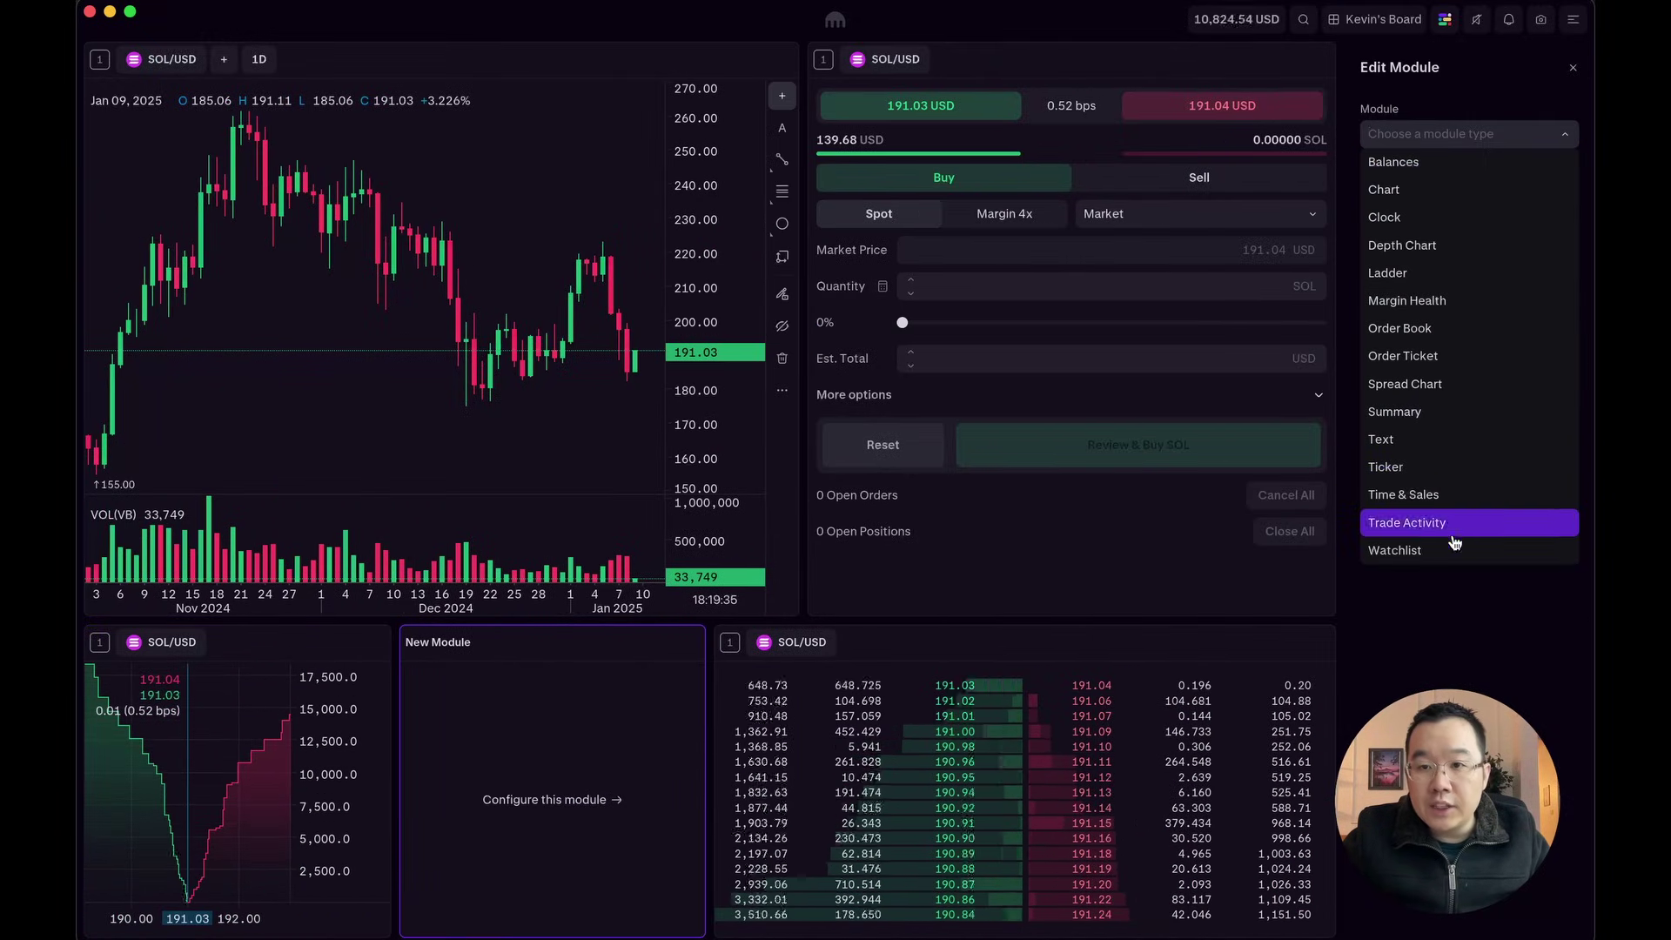
Make the new module a Watchlist with BTC, SOL, DOGE, SUI, ETH and ADA/USD, heightening the bottom row
click(1480, 548)
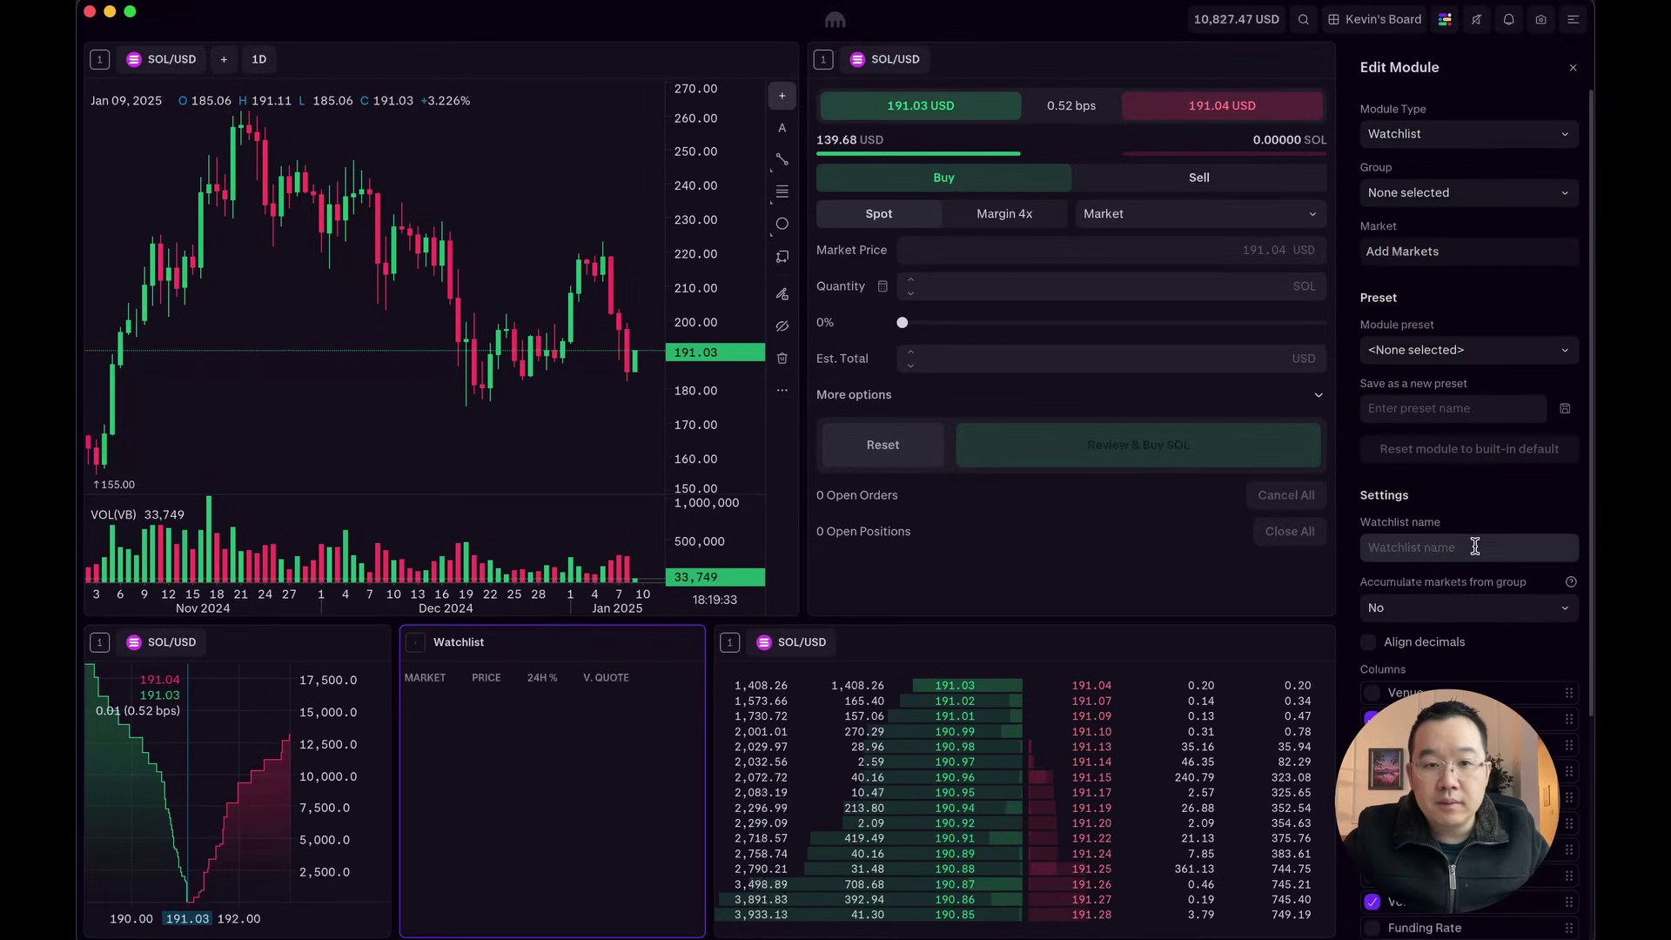
drag(730, 620, 729, 520)
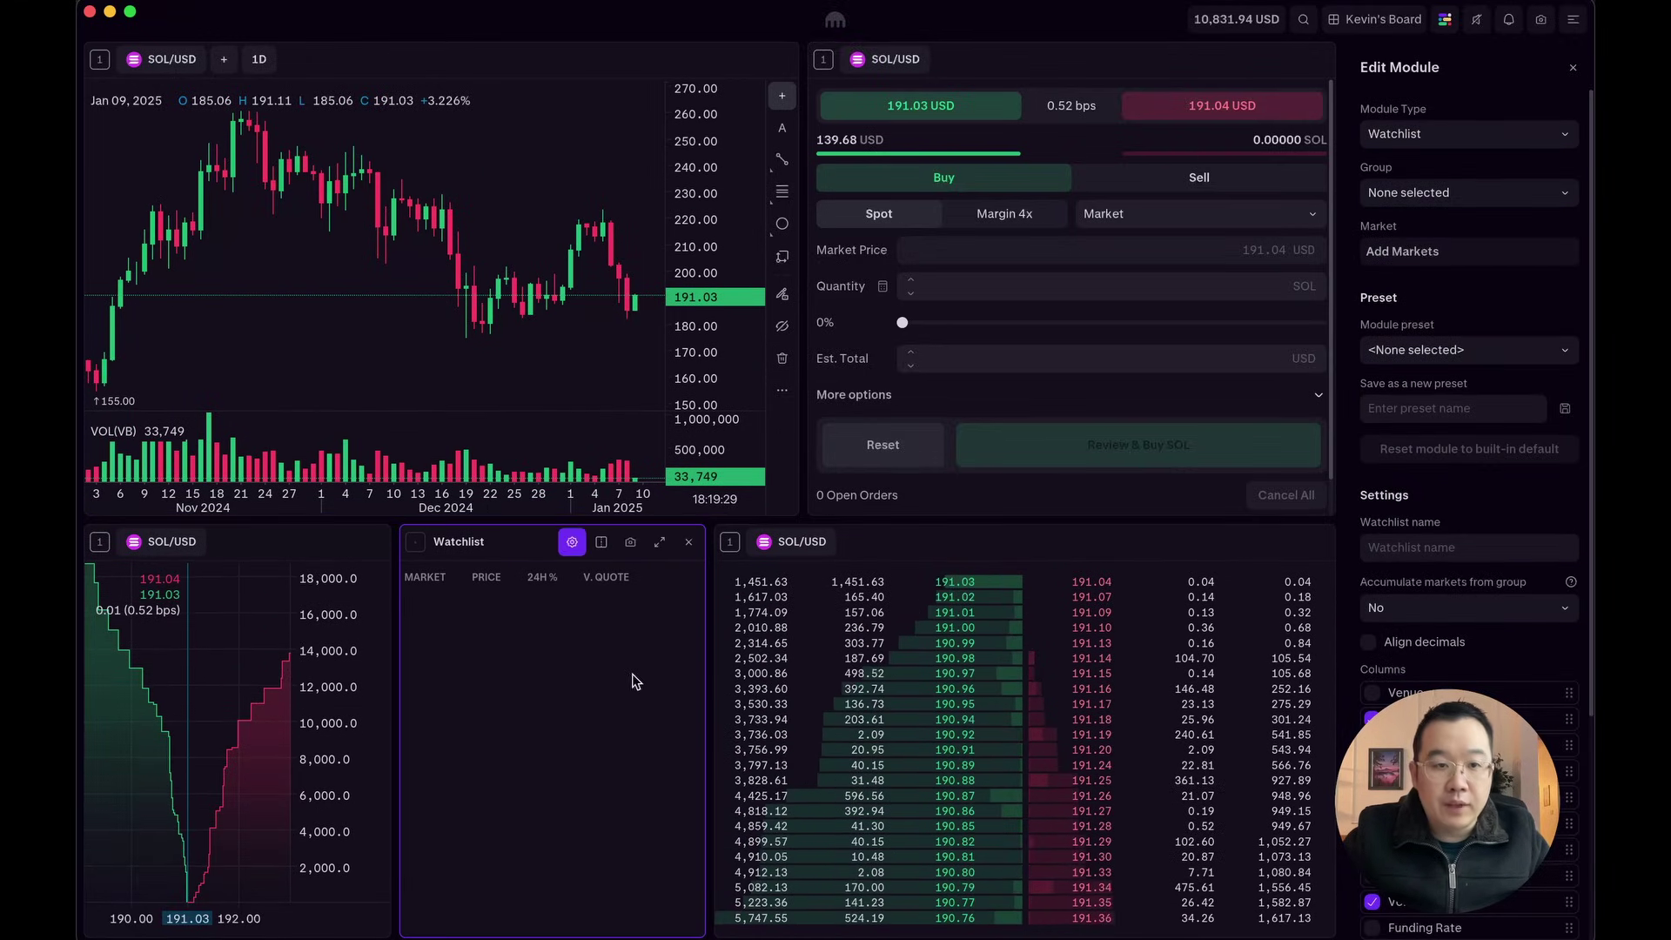
click(1445, 251)
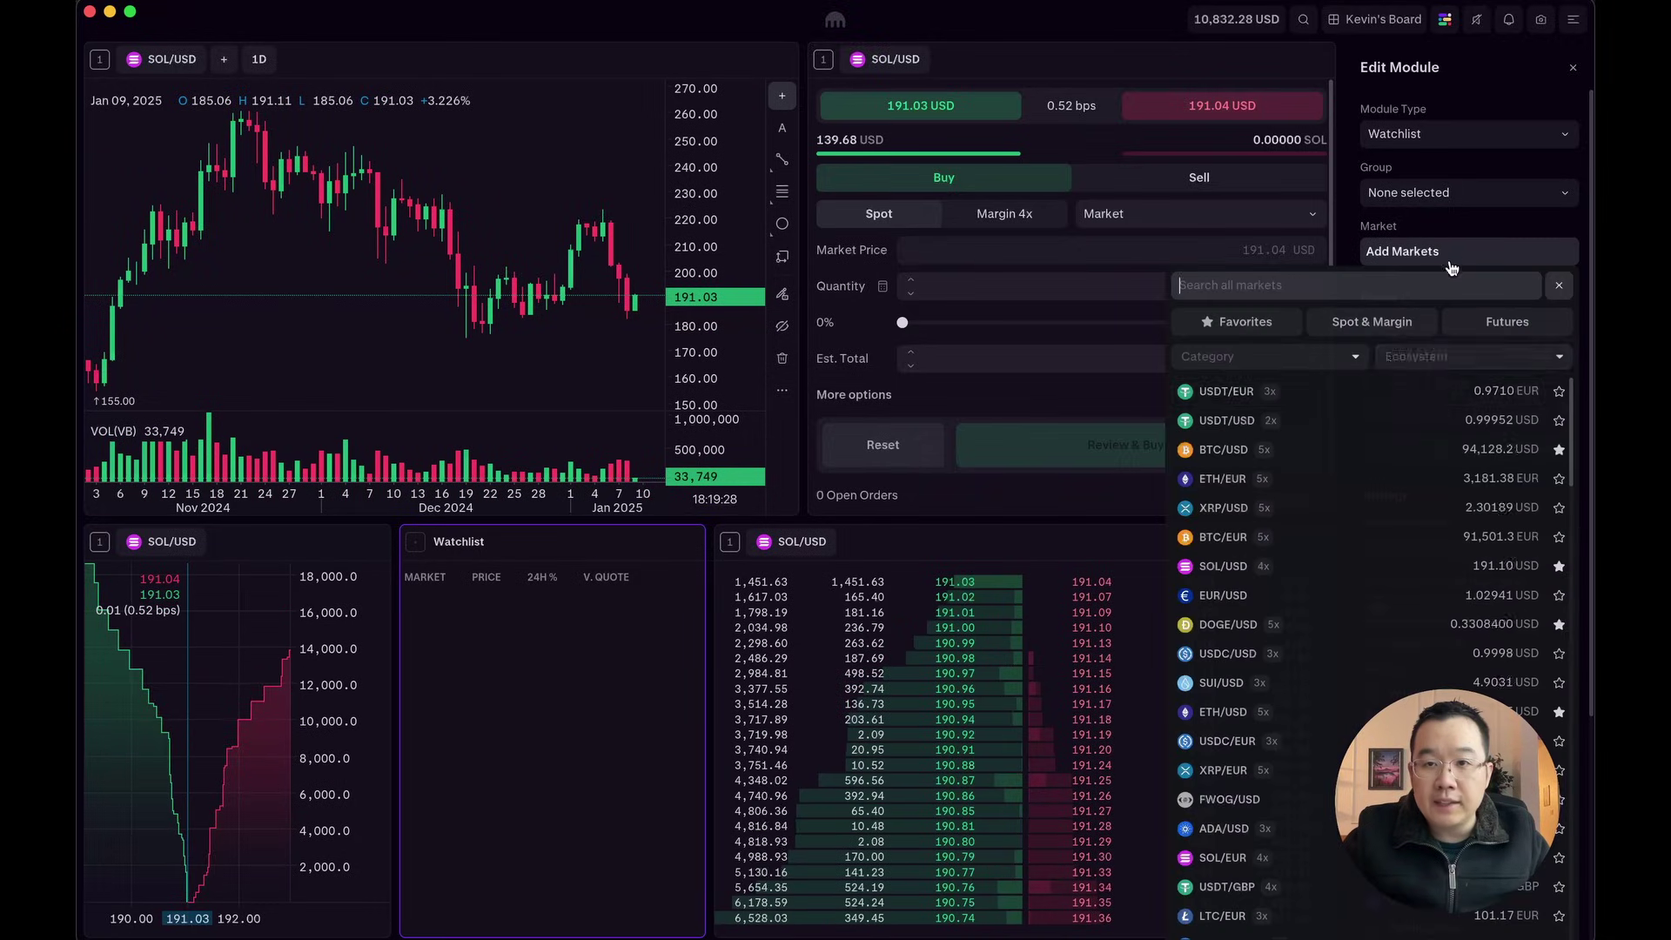
click(1321, 446)
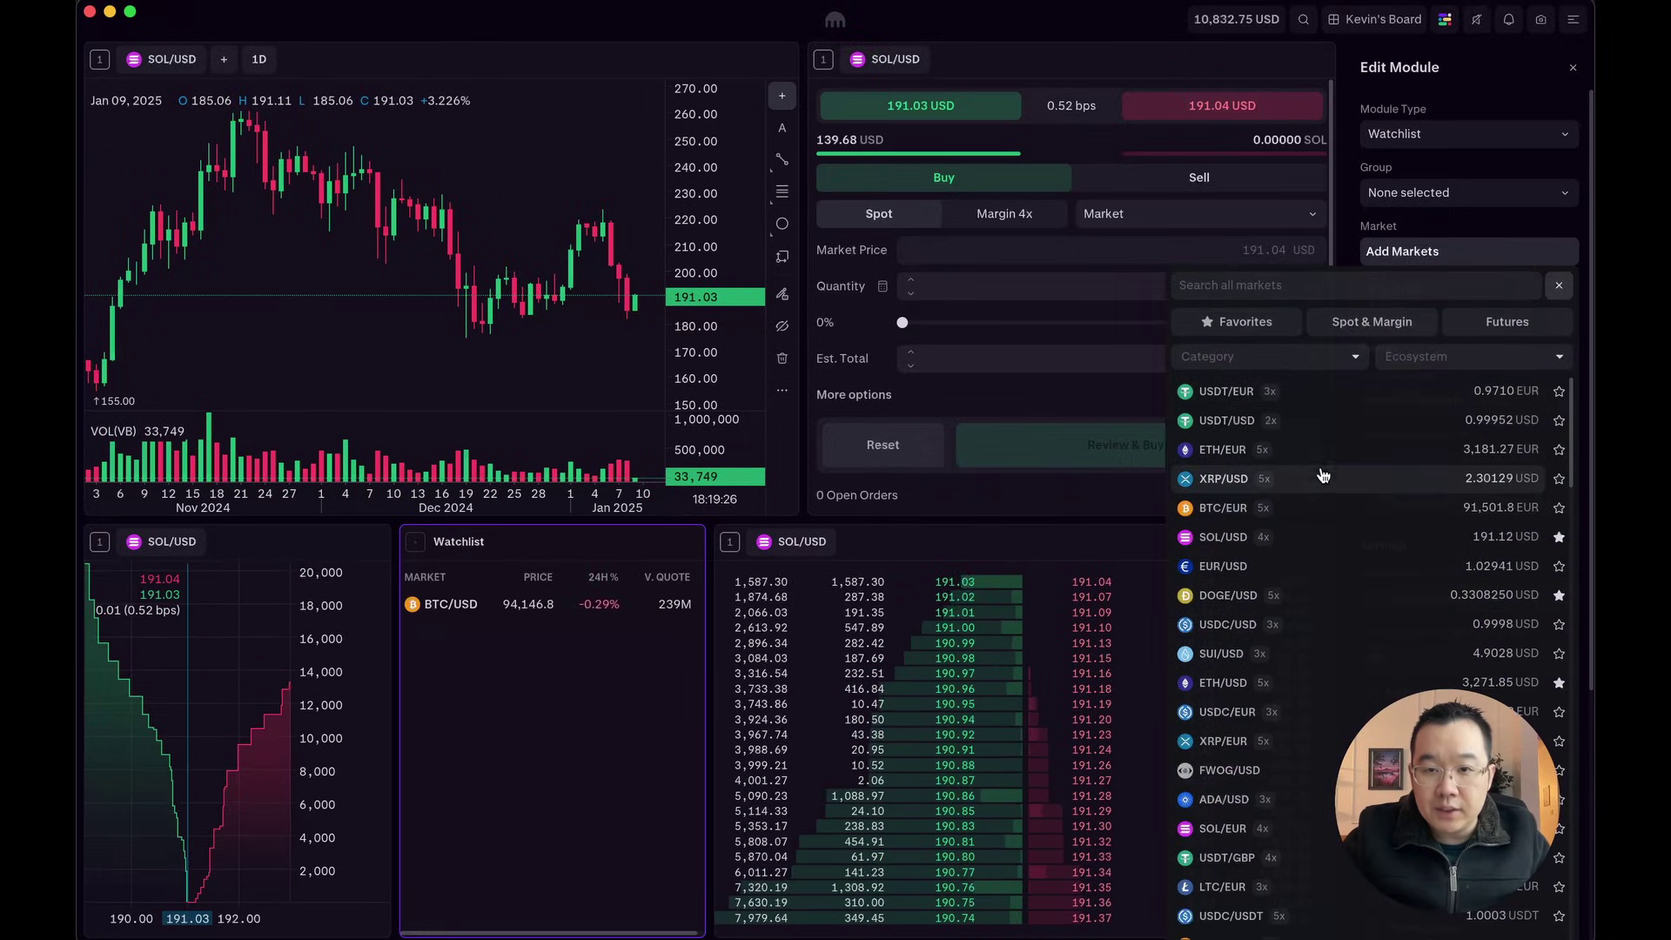
click(1323, 537)
click(1324, 566)
click(1321, 596)
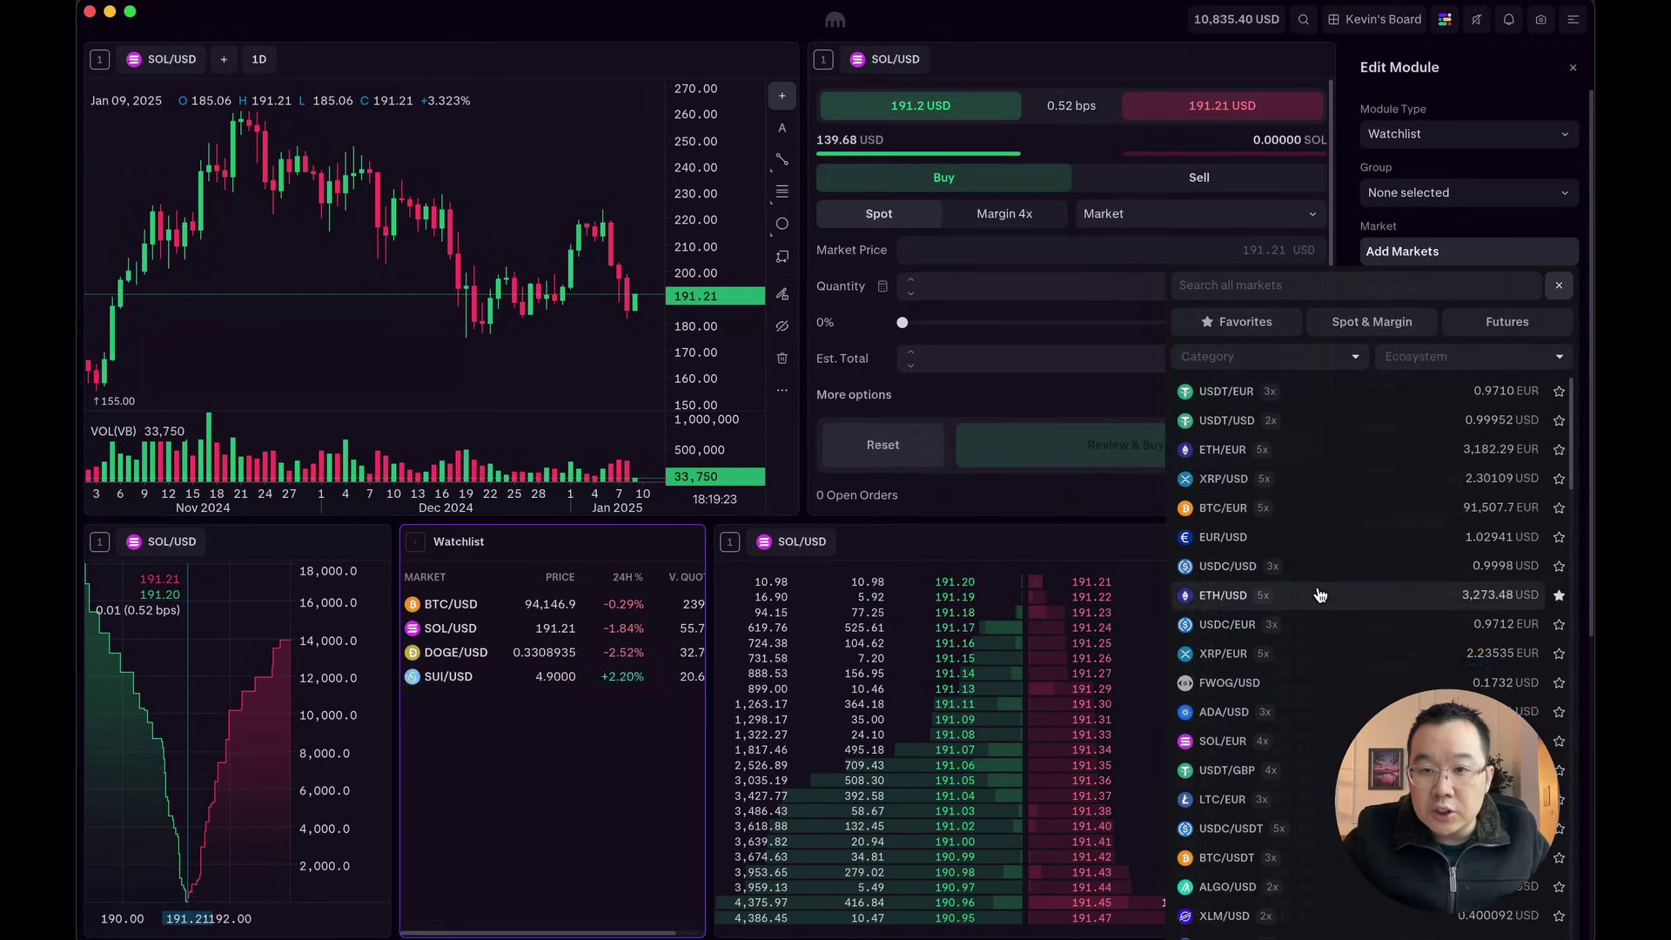
click(1321, 594)
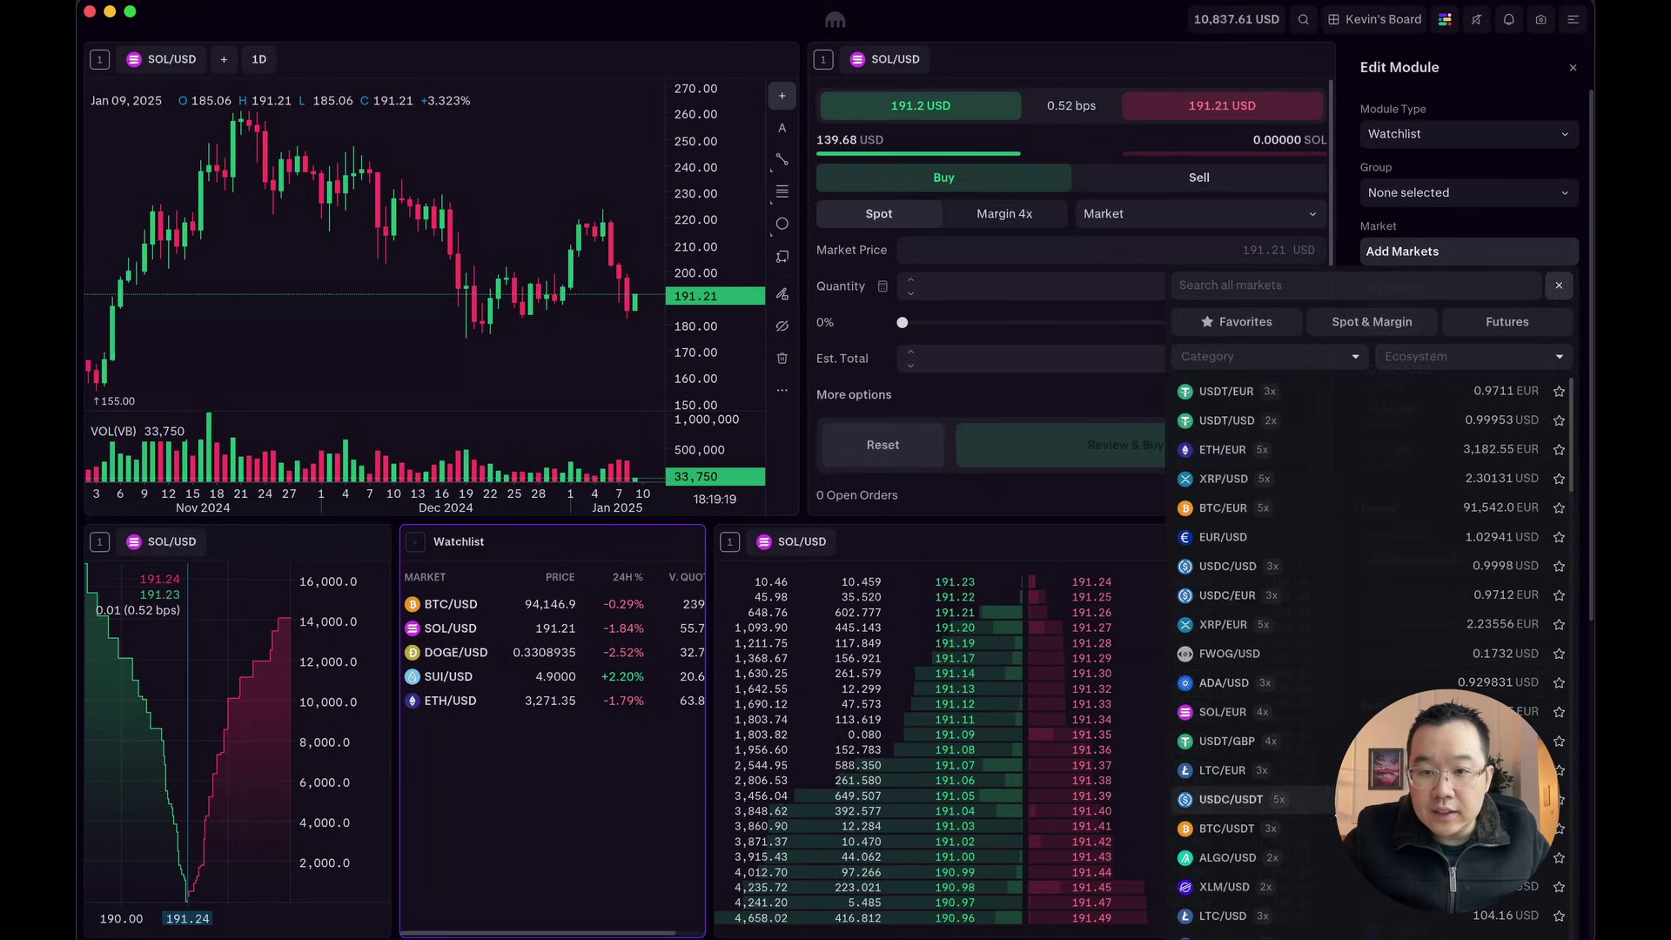
click(1332, 684)
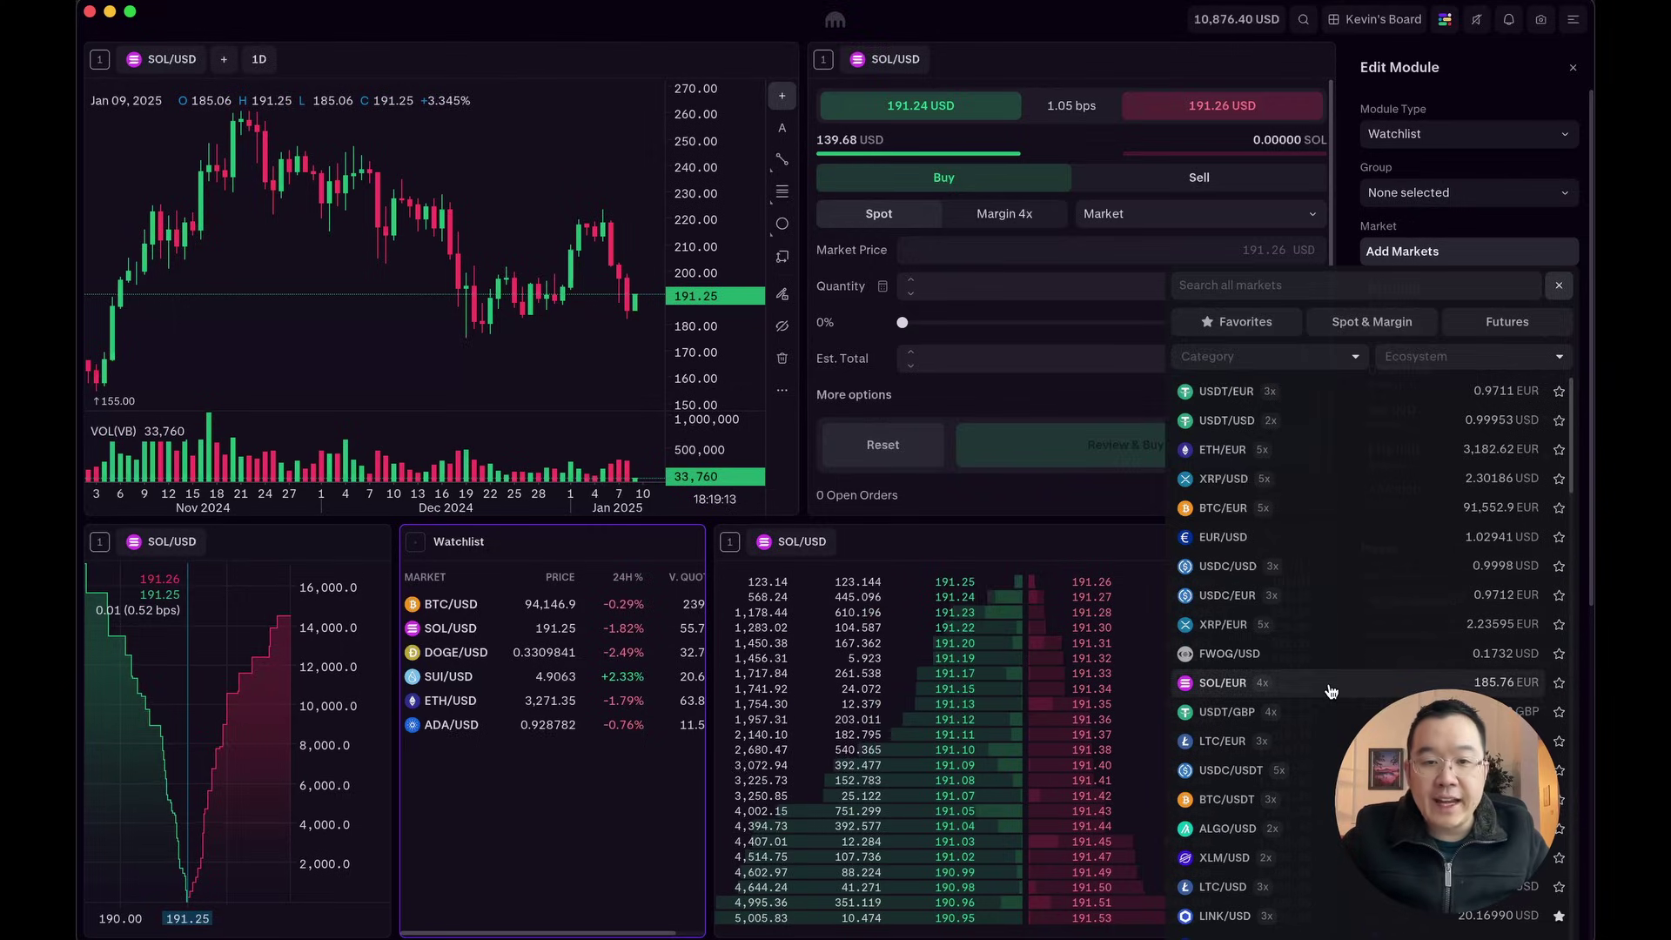
click(1559, 287)
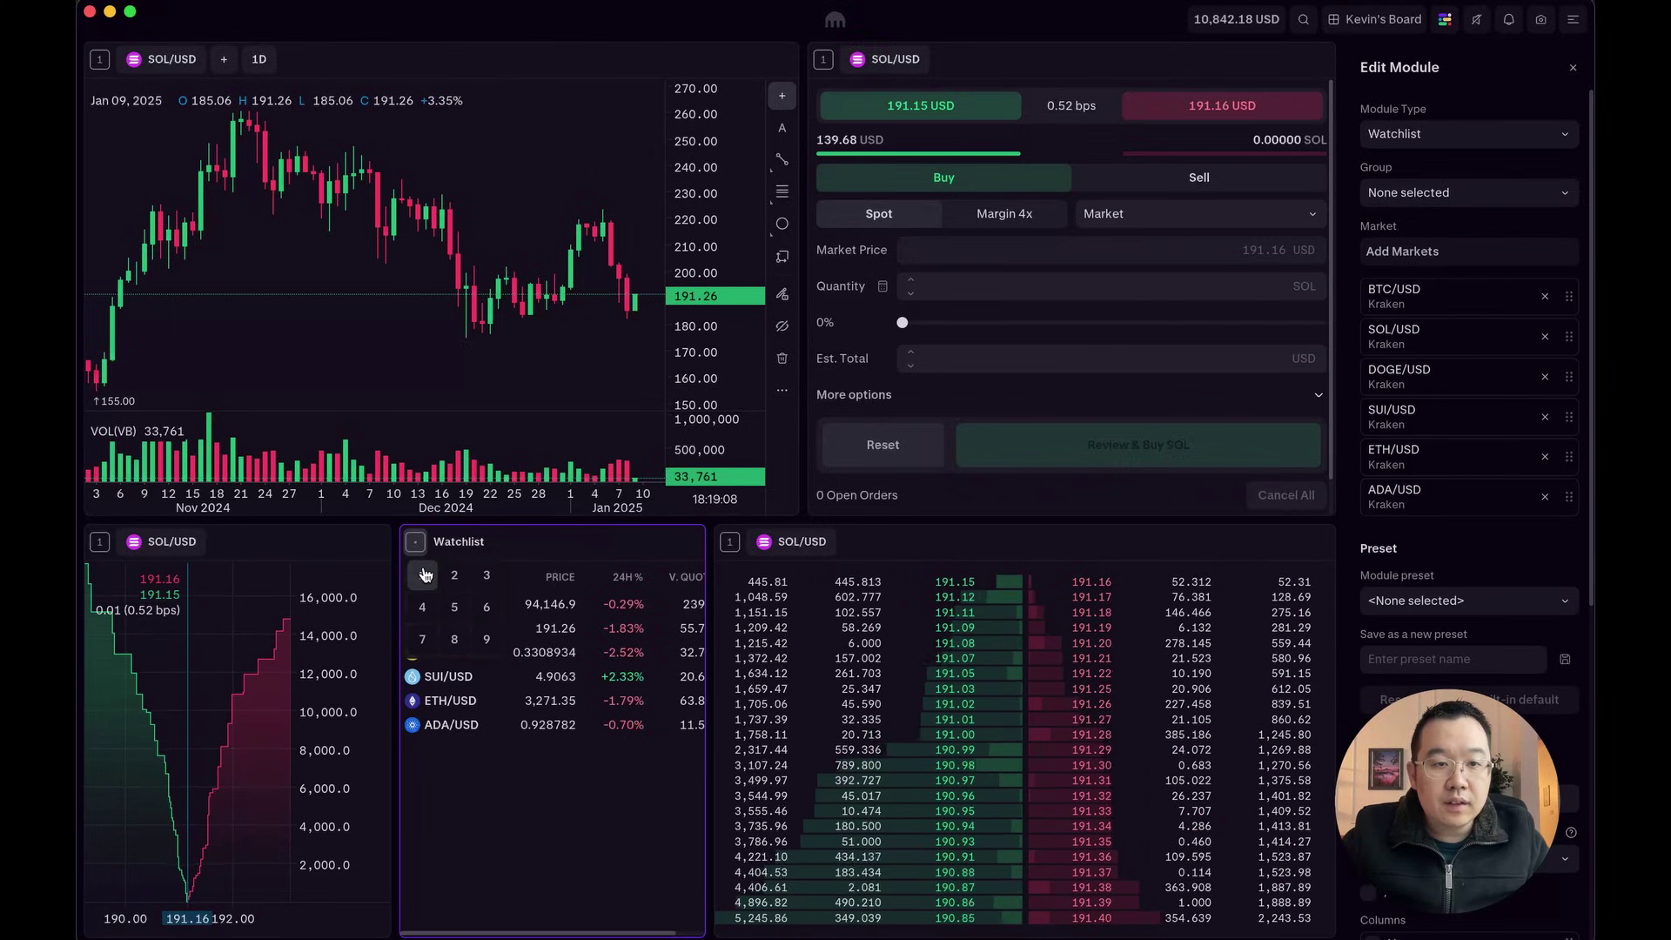
Link the watchlist to Group 1, then drive the linked modules to DOGE/USD and SUI/USD
click(423, 575)
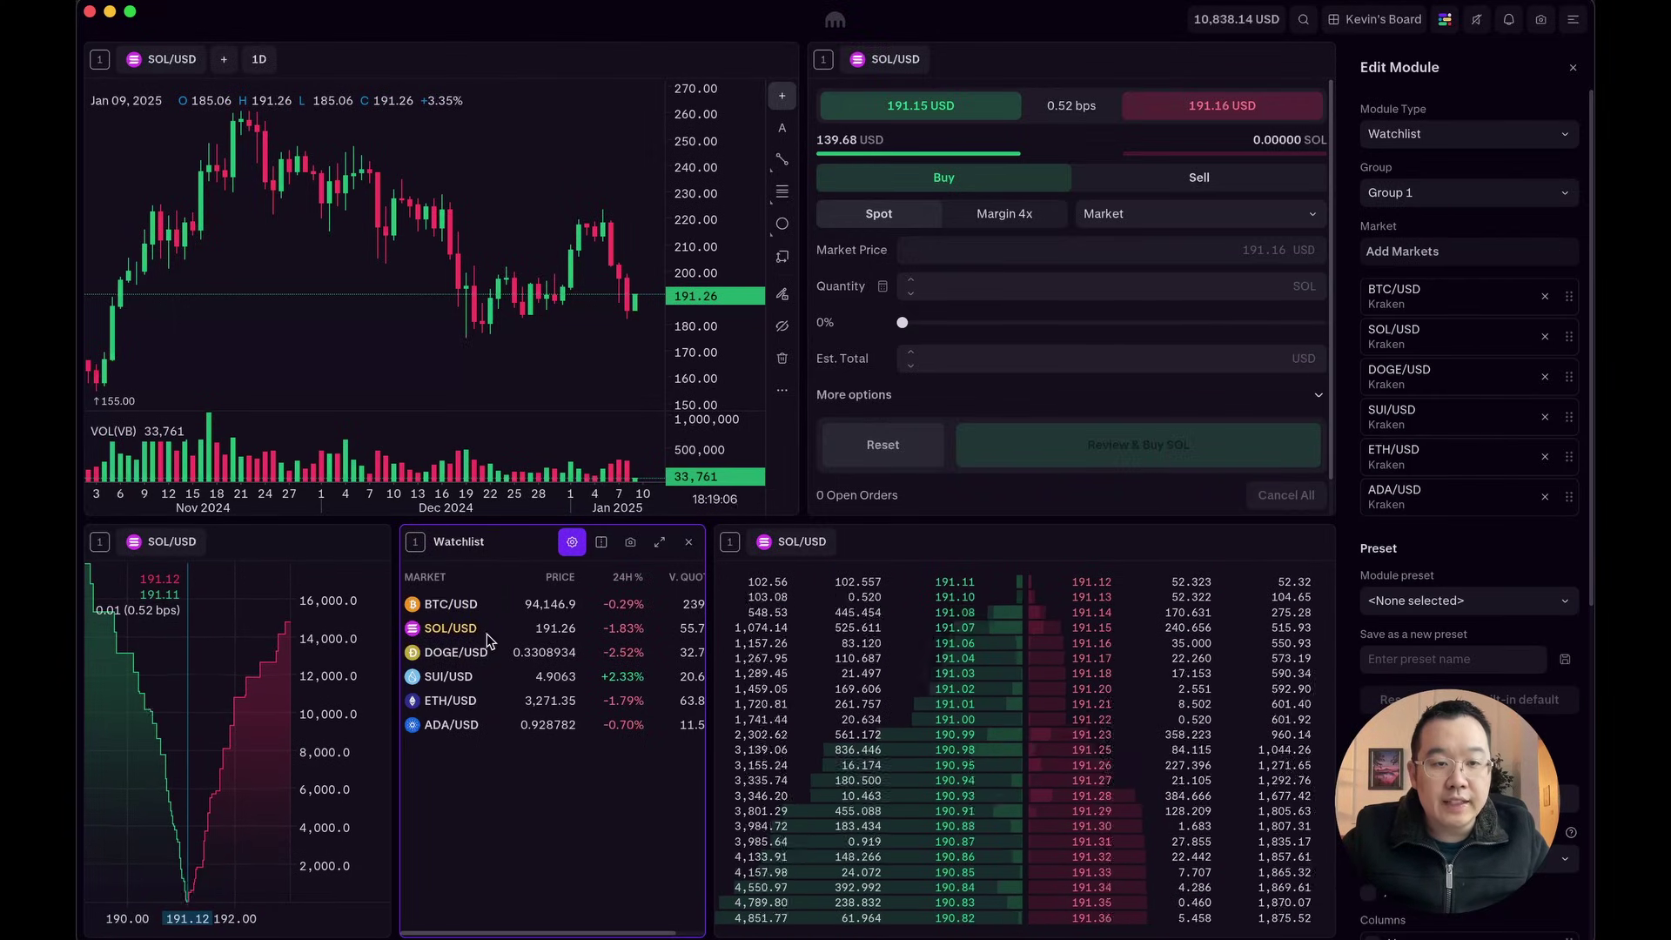
click(478, 658)
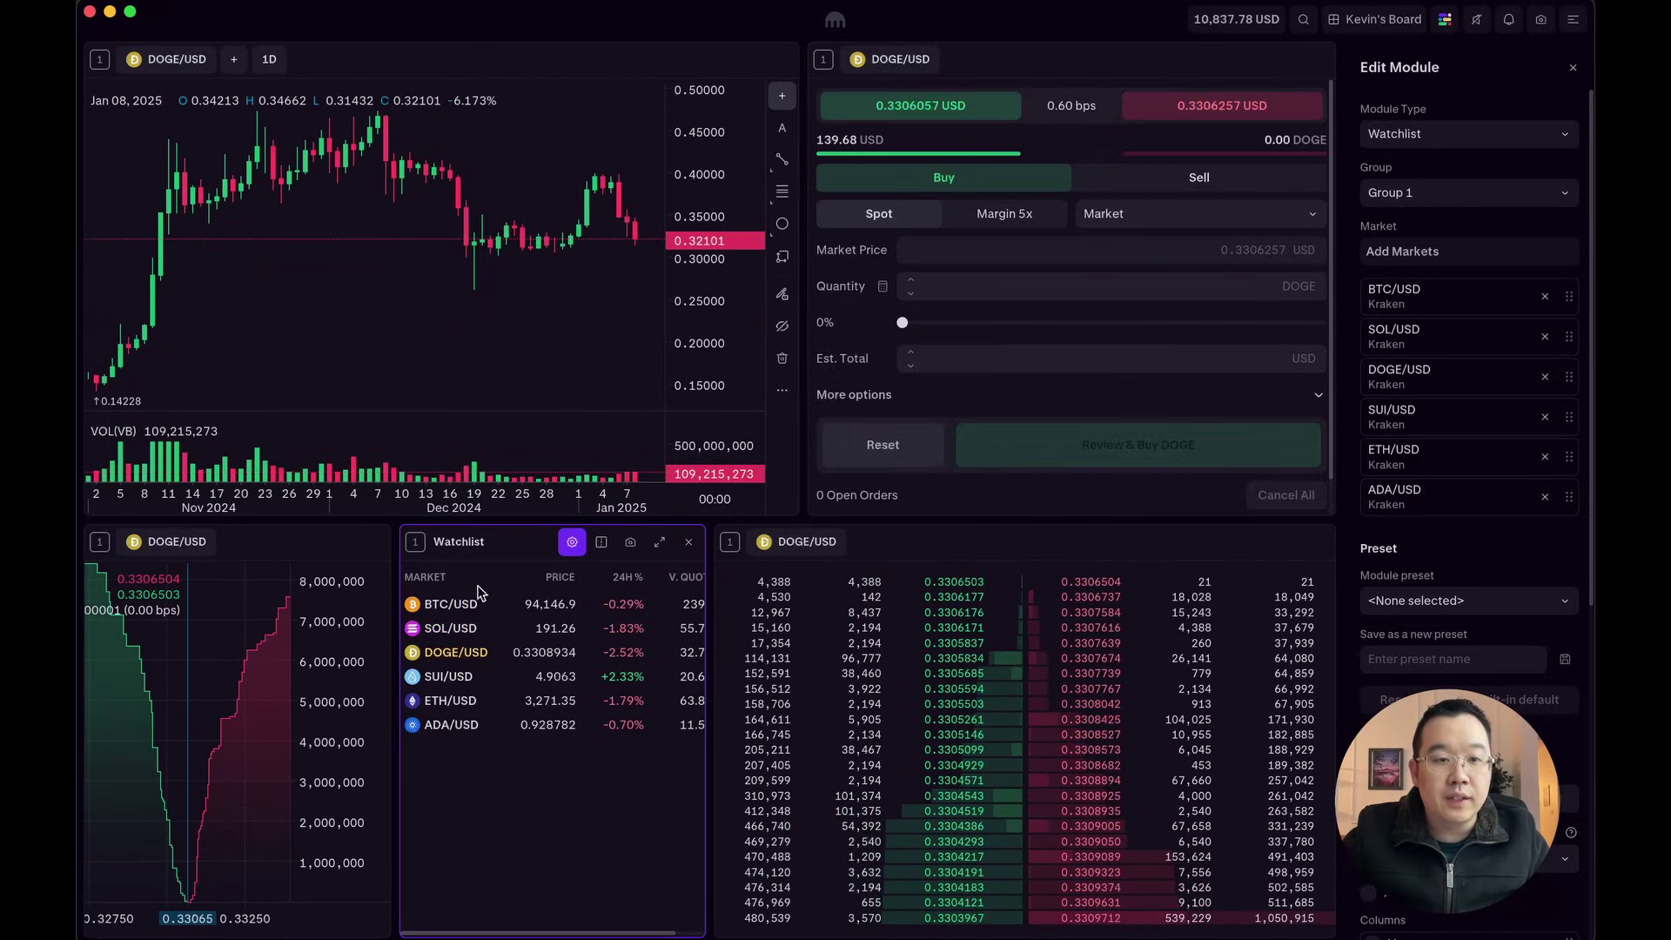
click(447, 685)
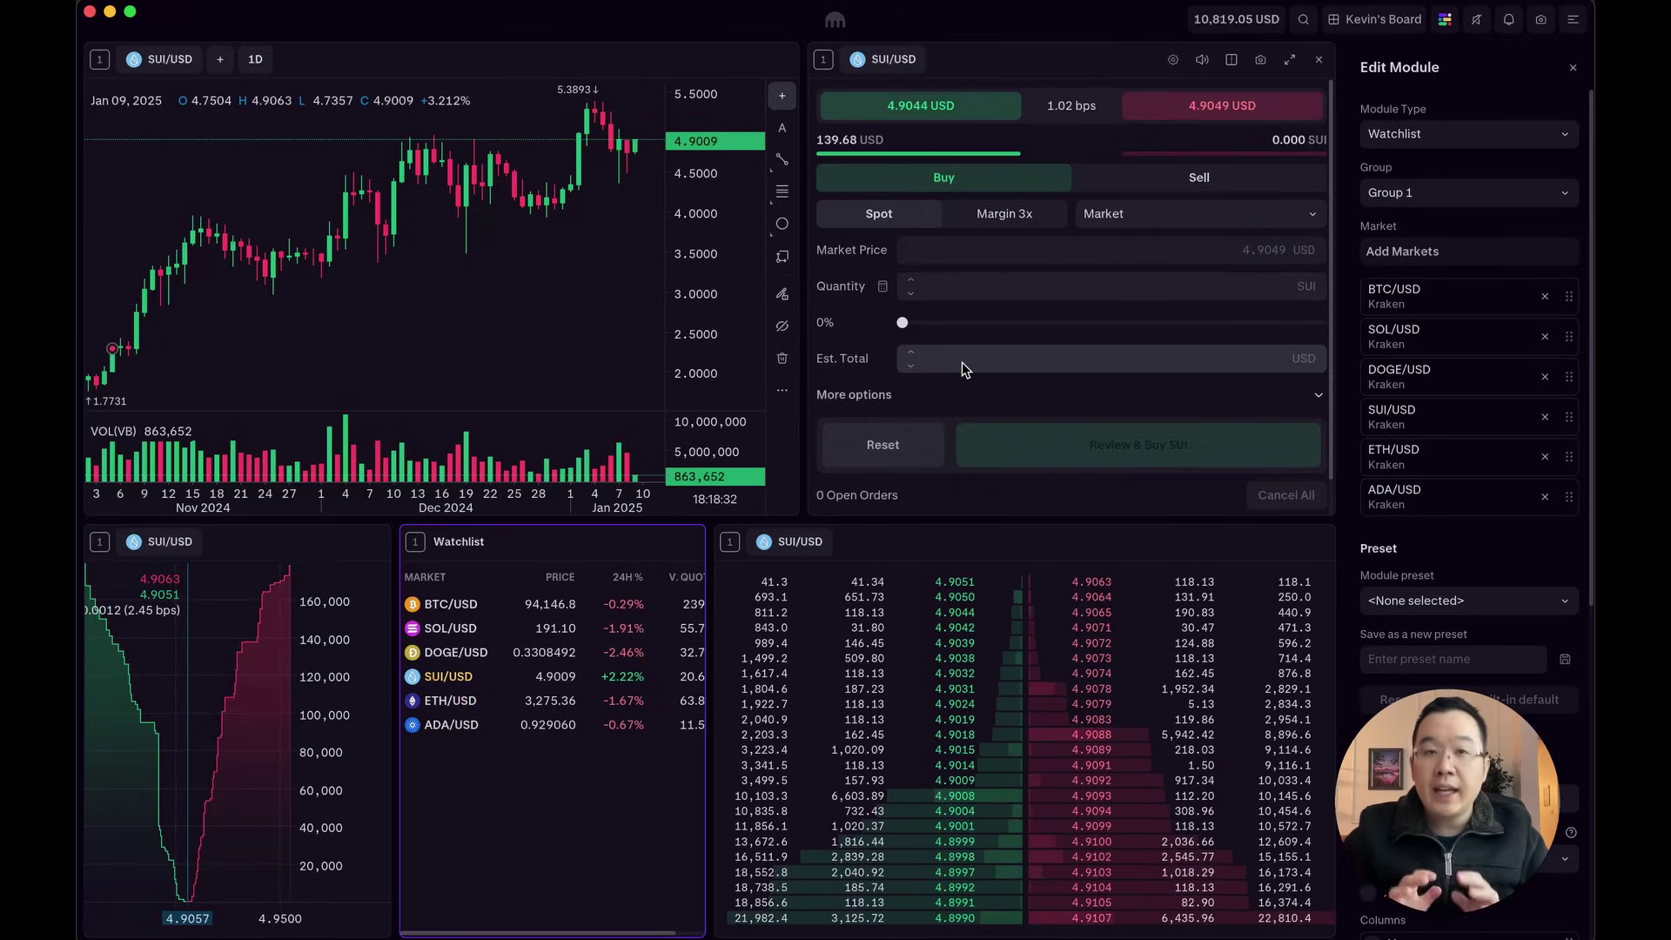
Preview the Cryptowatch and Classic themes, then reapply Kraken Pro
click(1573, 69)
click(1442, 21)
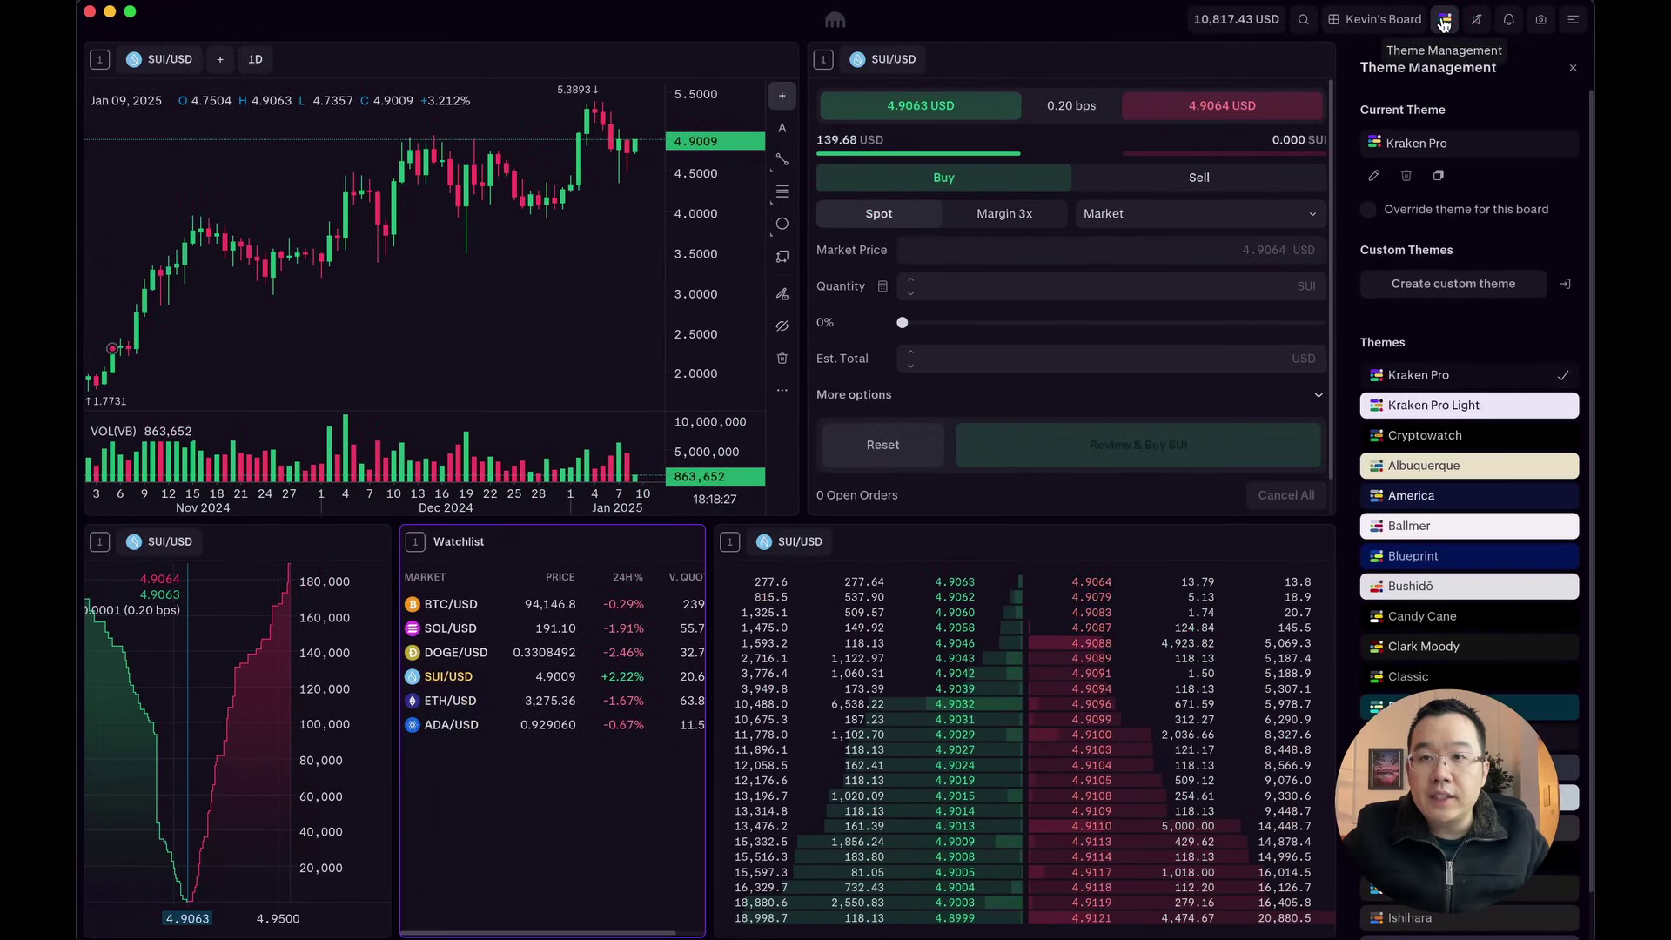
click(1486, 437)
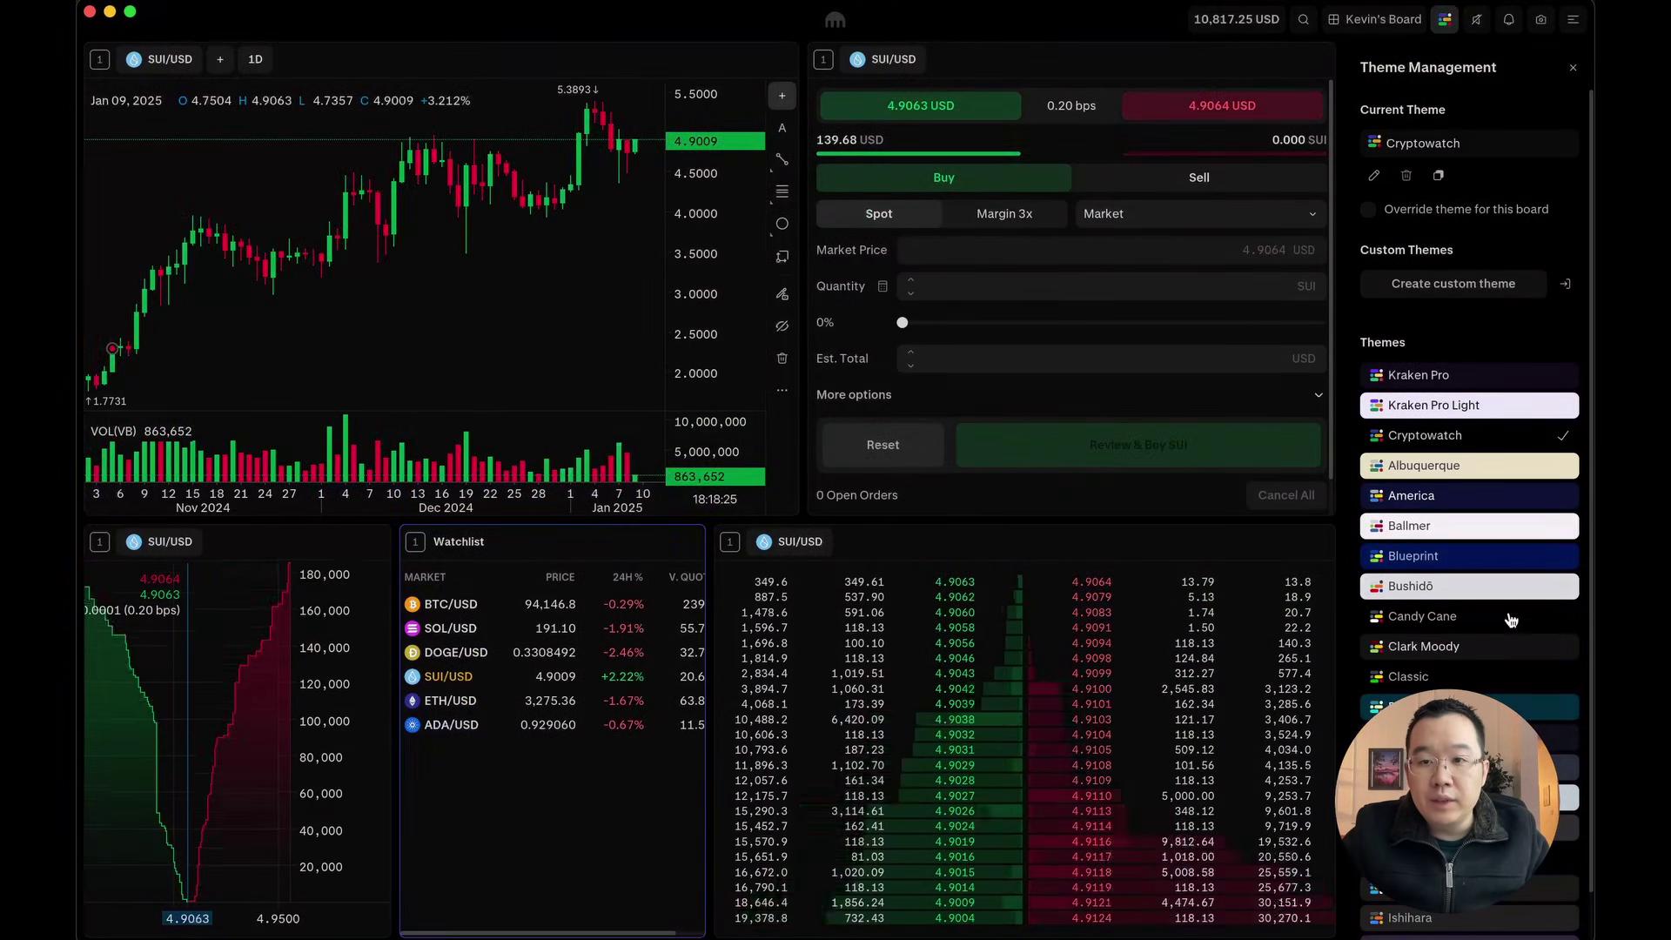
click(1482, 677)
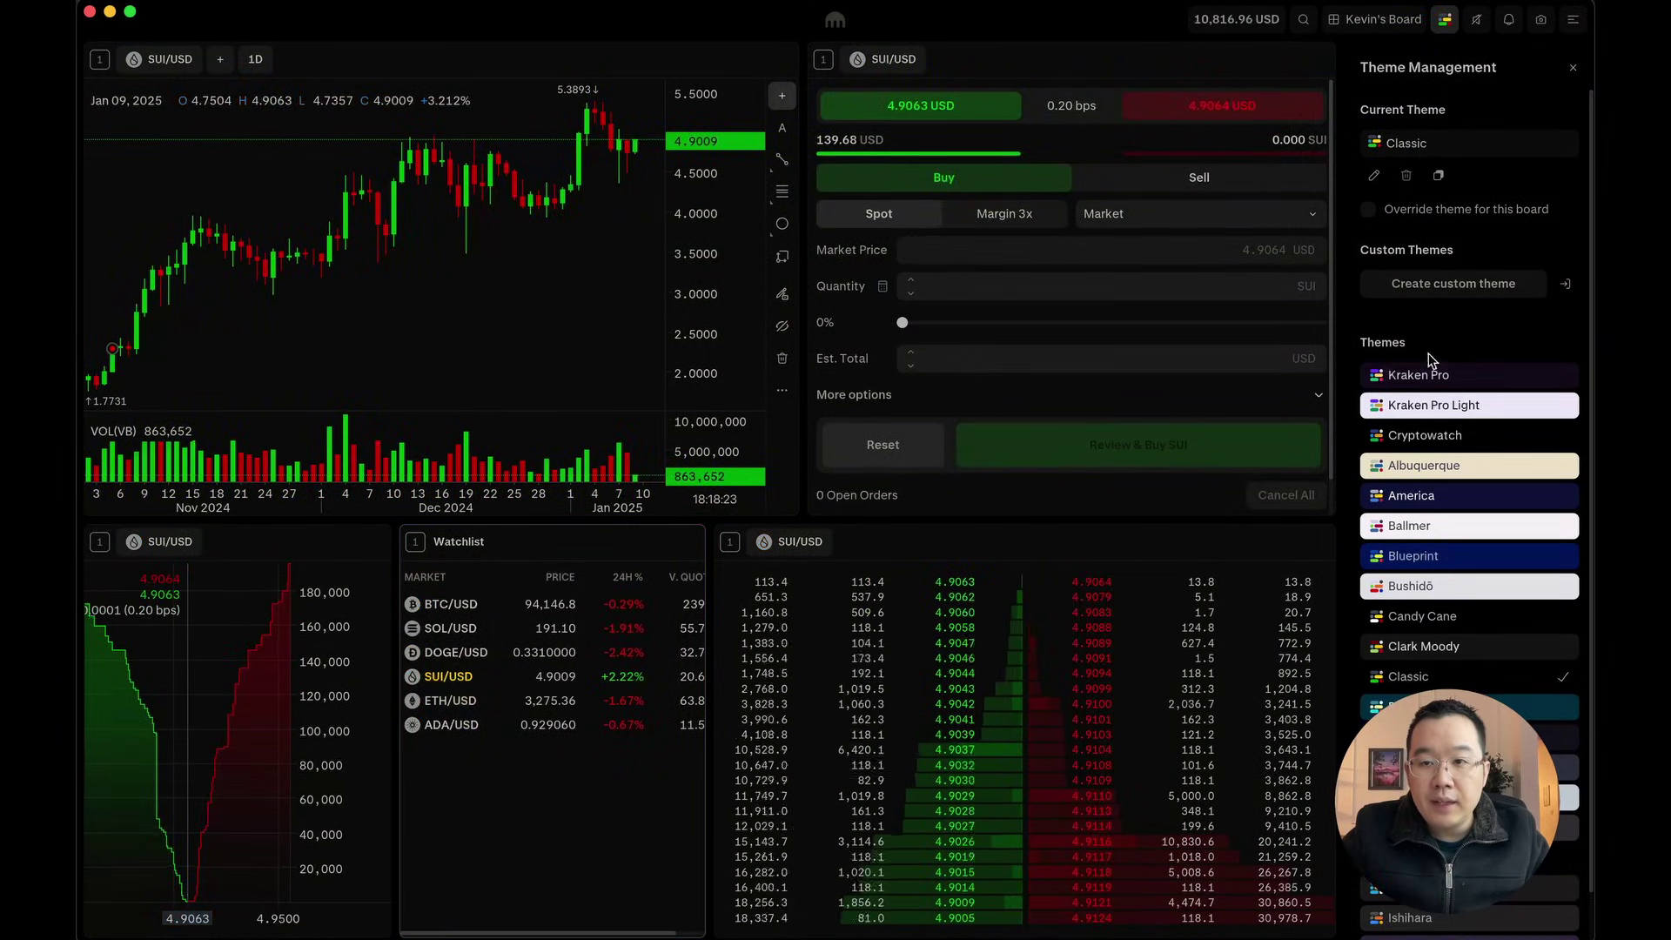
click(1434, 383)
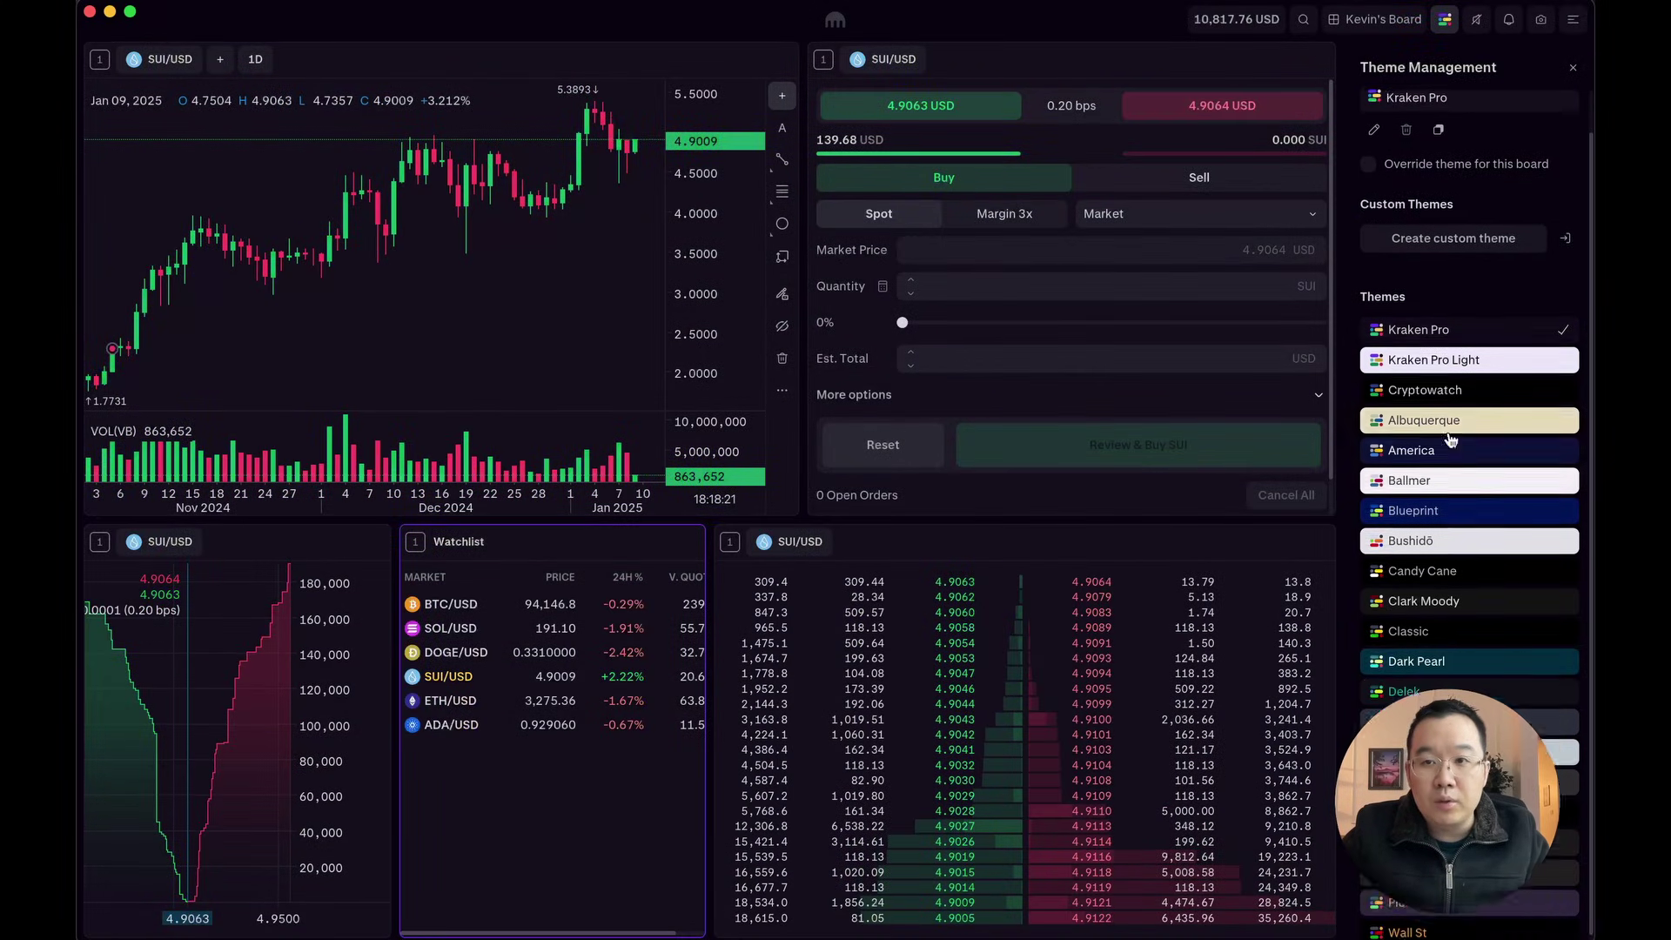
Open Global Configuration, keeping the time zone on Local and currency on US Dollars (USD)
click(1567, 70)
click(1573, 19)
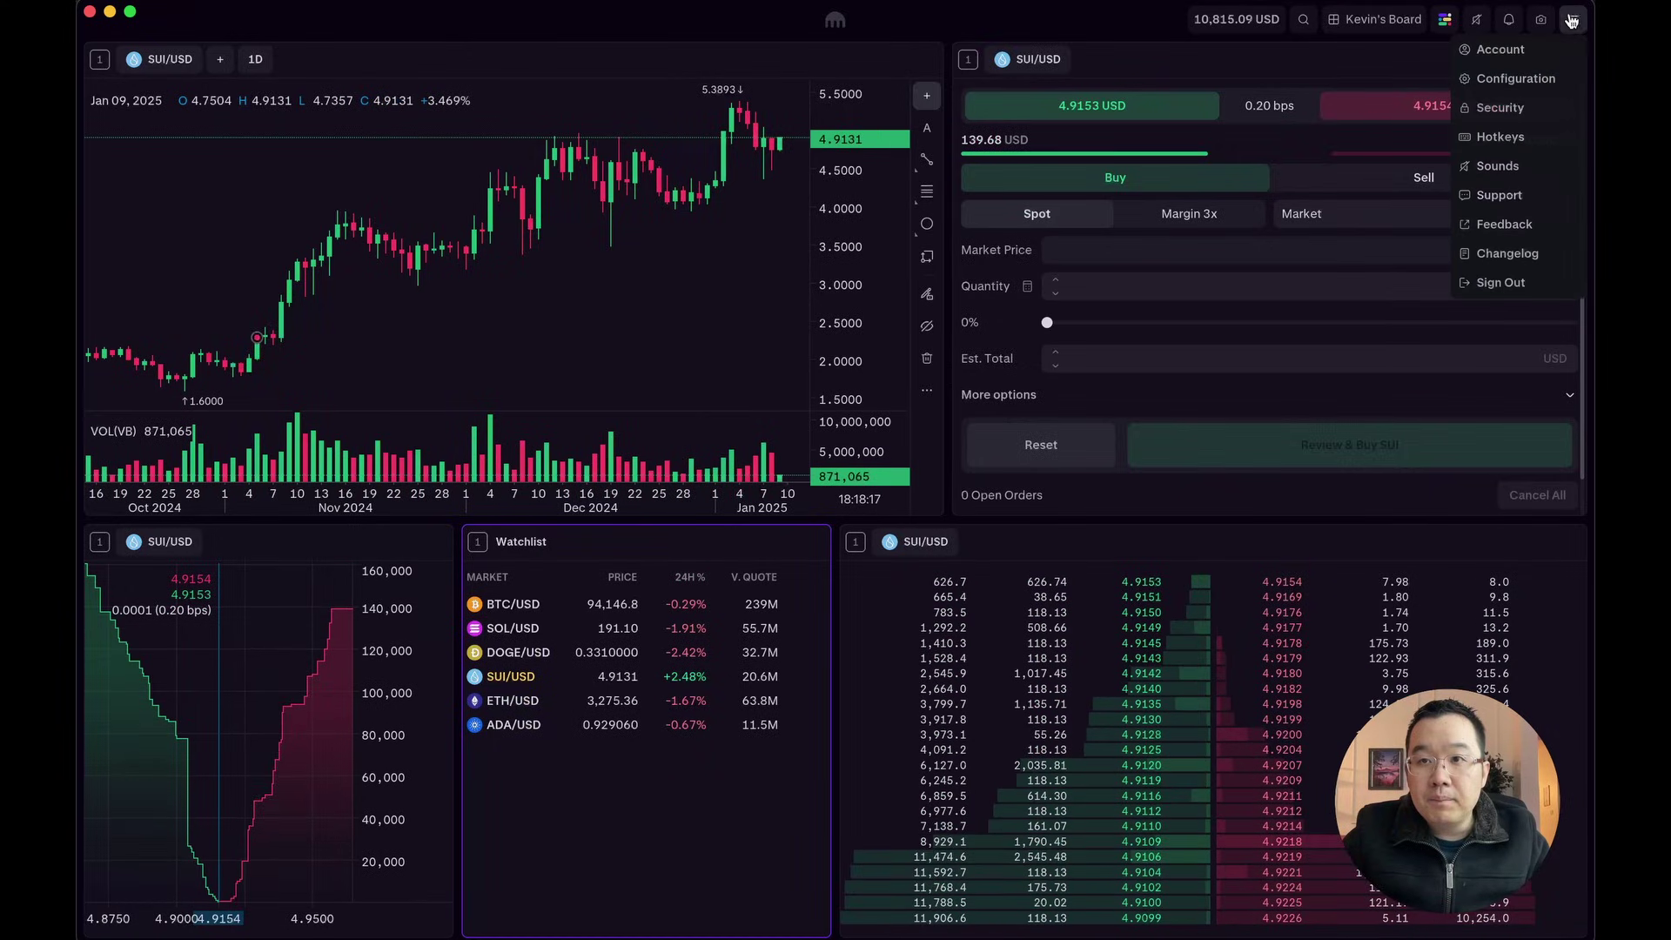
click(1530, 80)
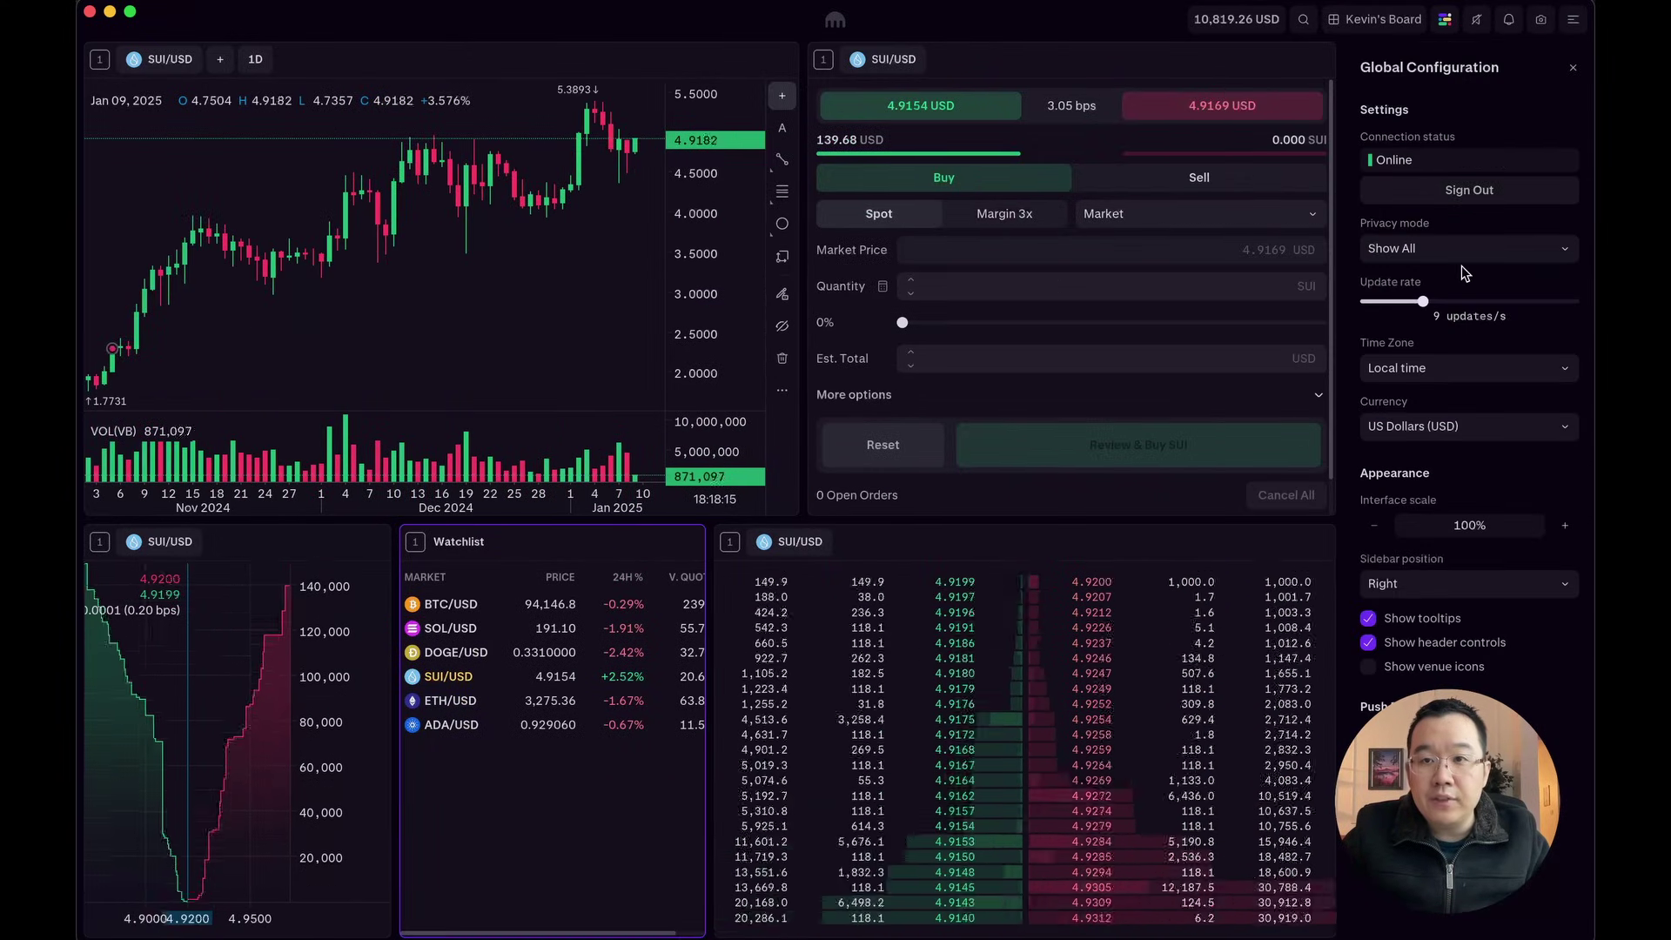
click(1437, 370)
click(1494, 357)
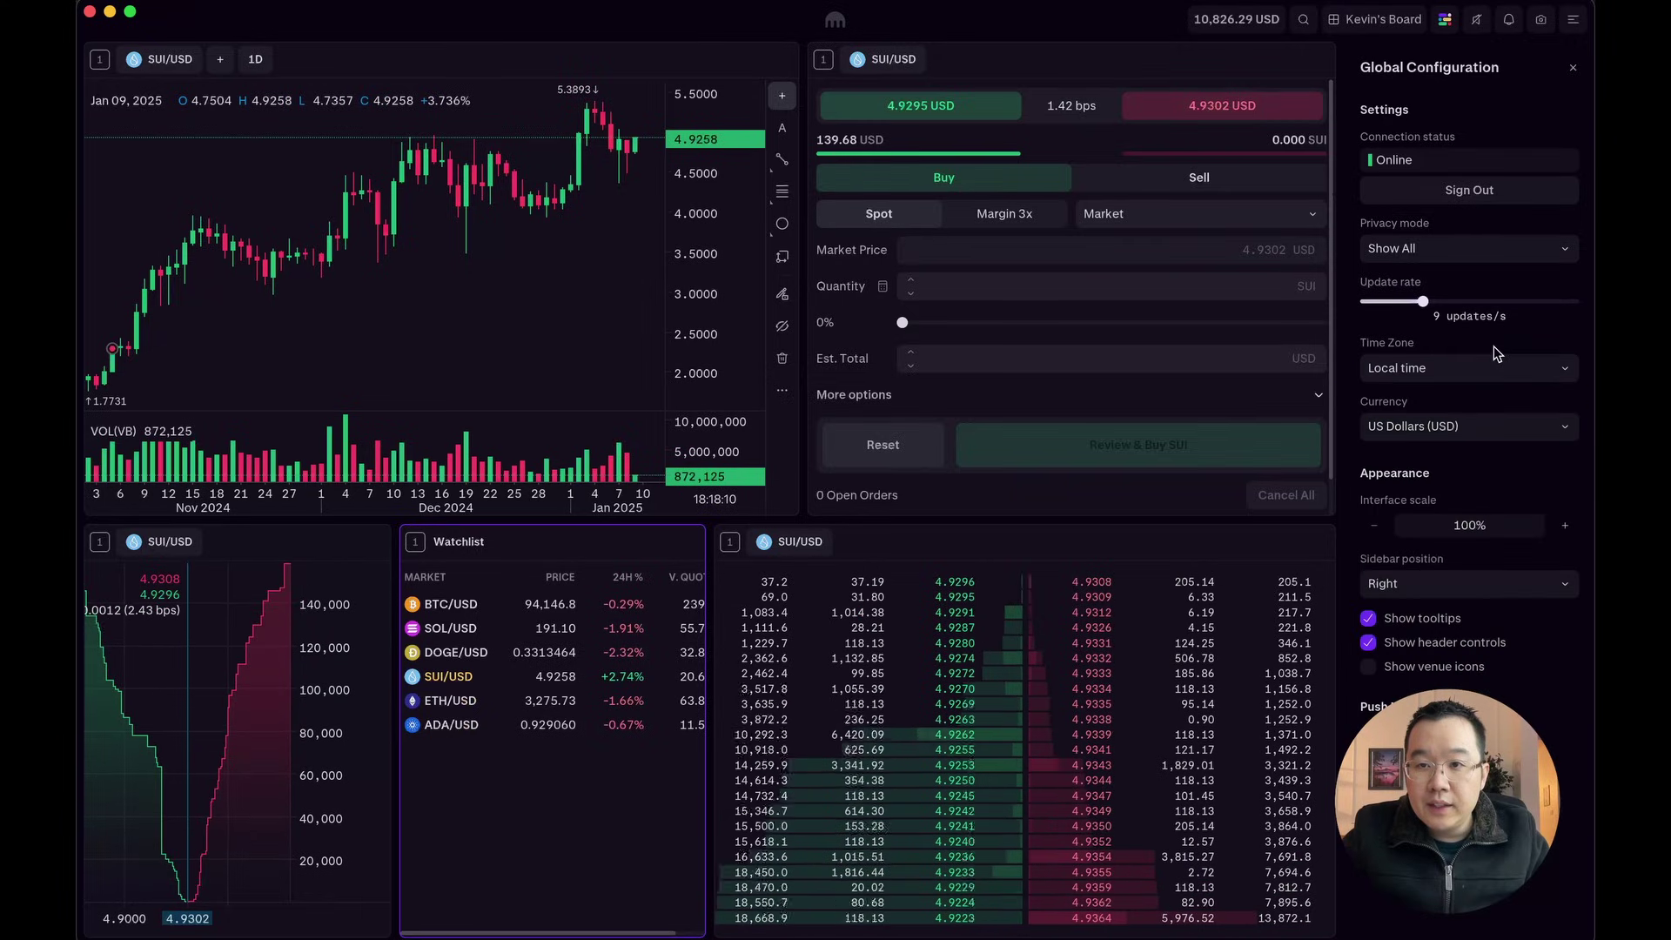
click(1436, 425)
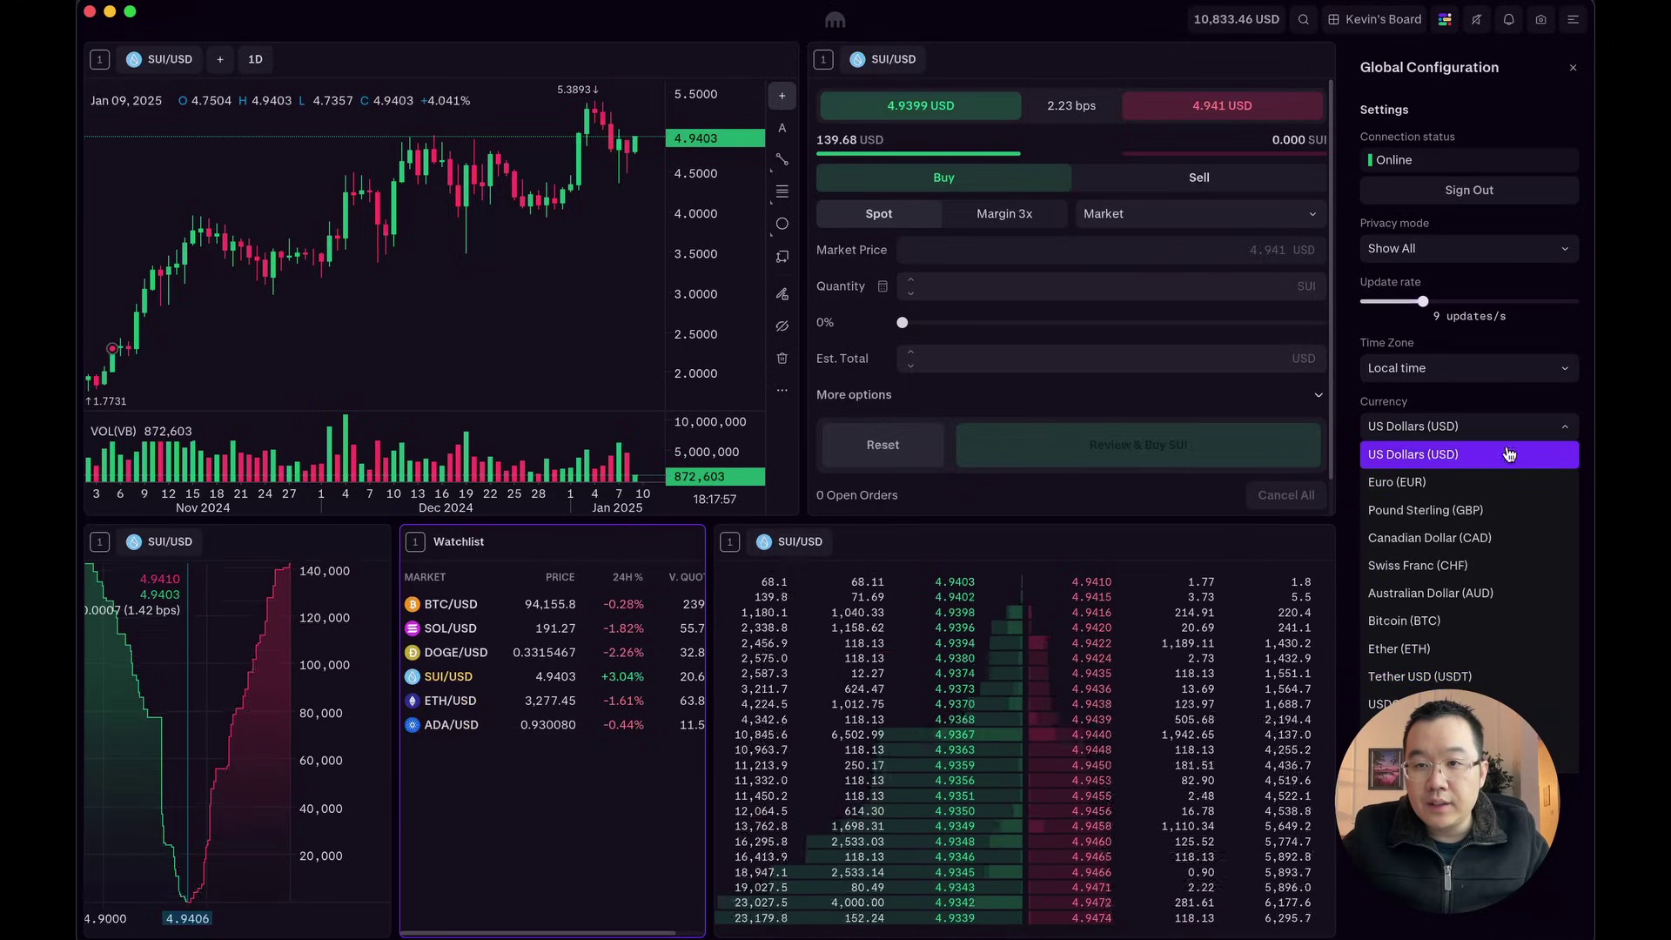
click(1510, 396)
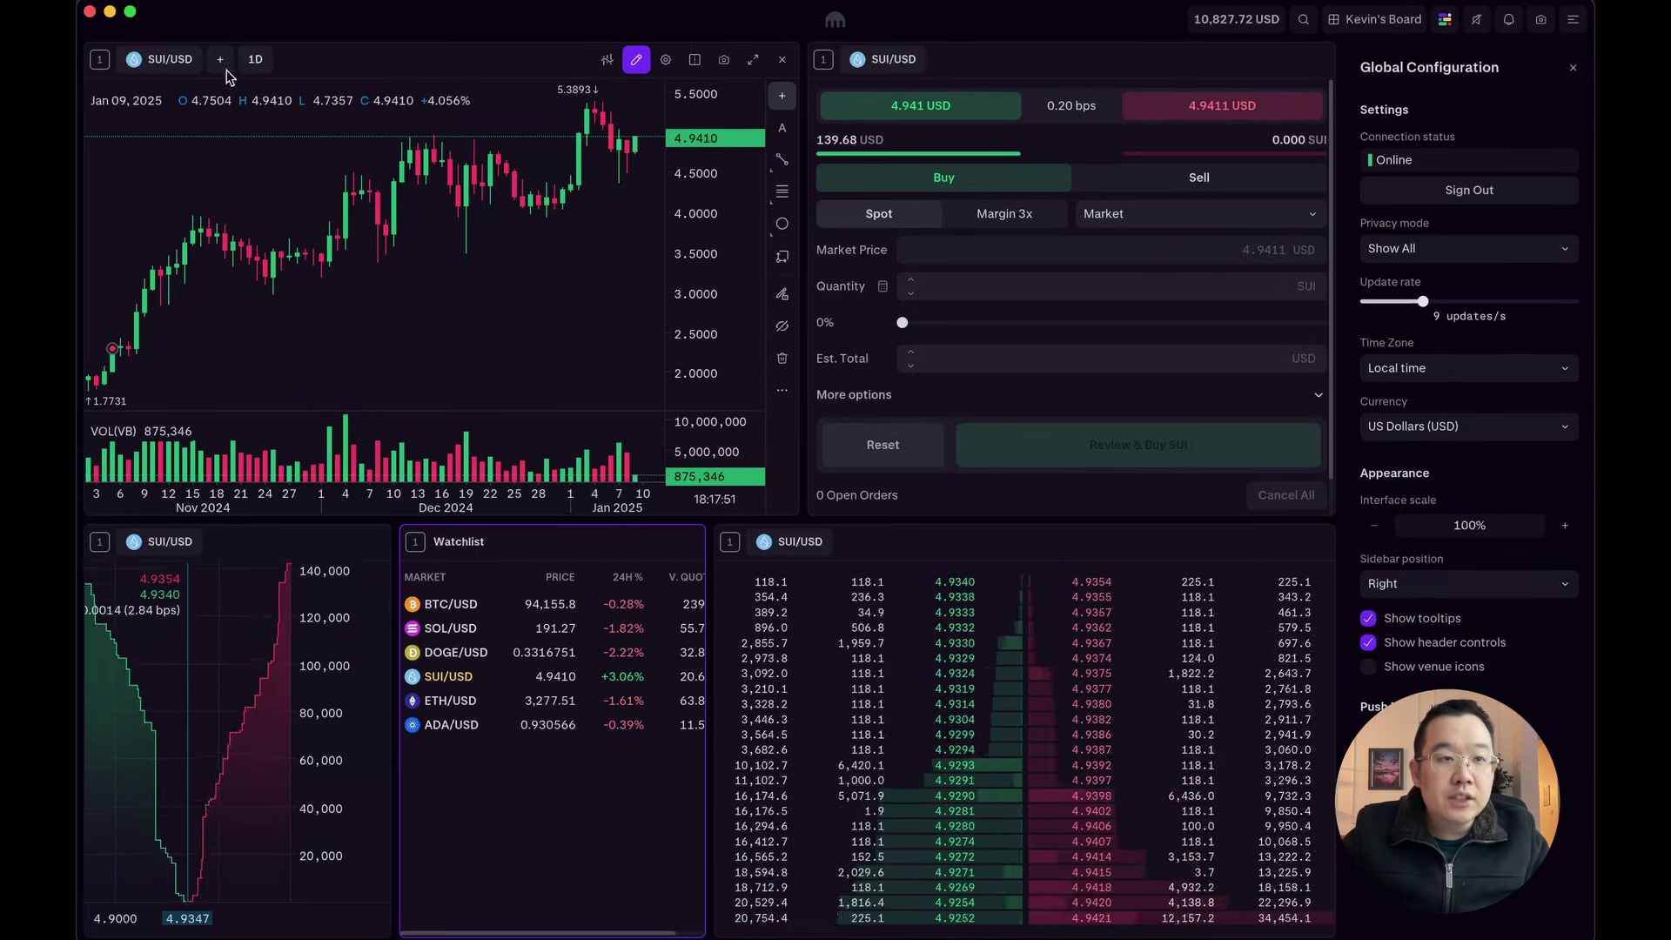
Switch the linked modules to BTC/USD and make the chart panel taller
click(1574, 68)
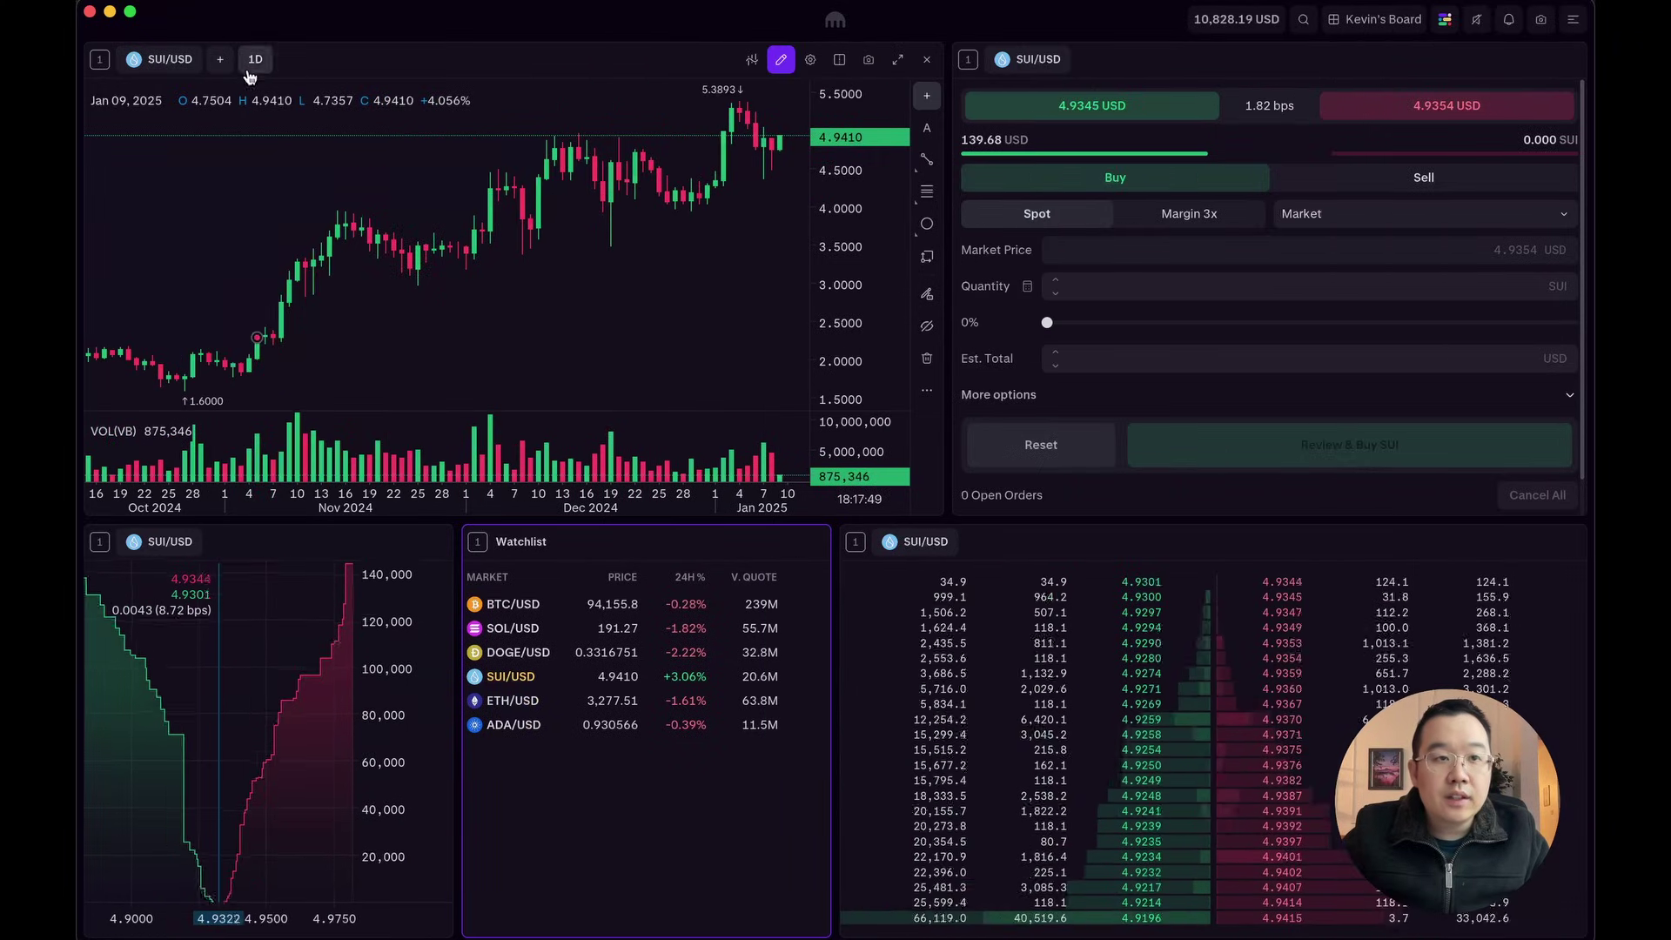
click(165, 59)
click(264, 265)
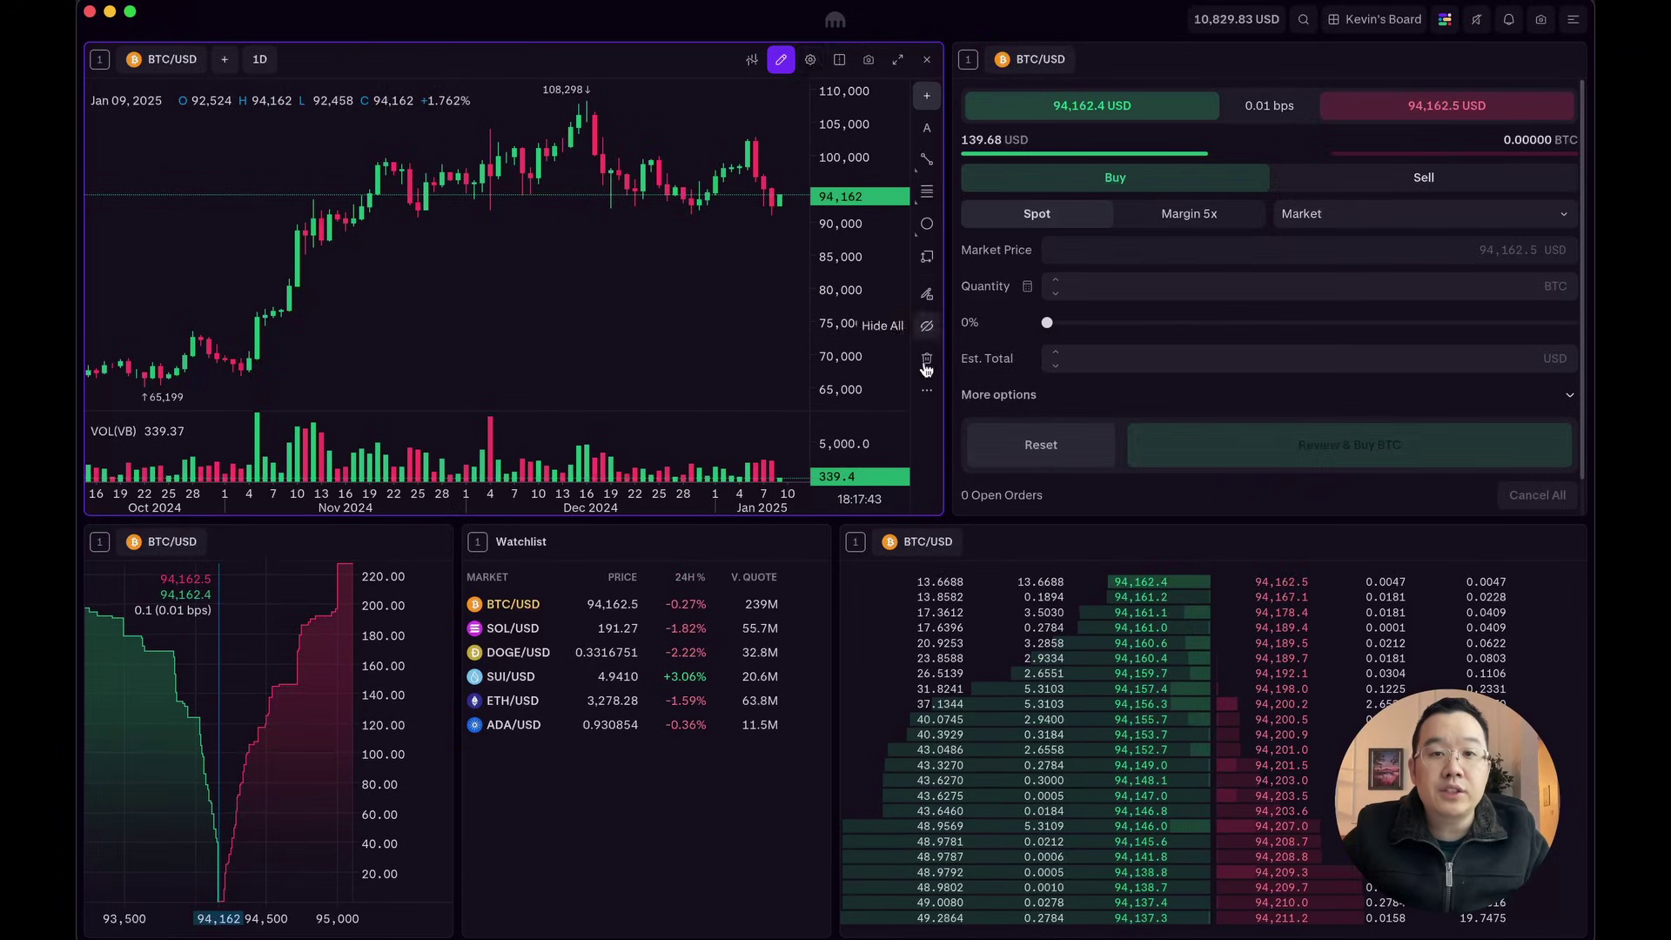
drag(937, 515, 1020, 488)
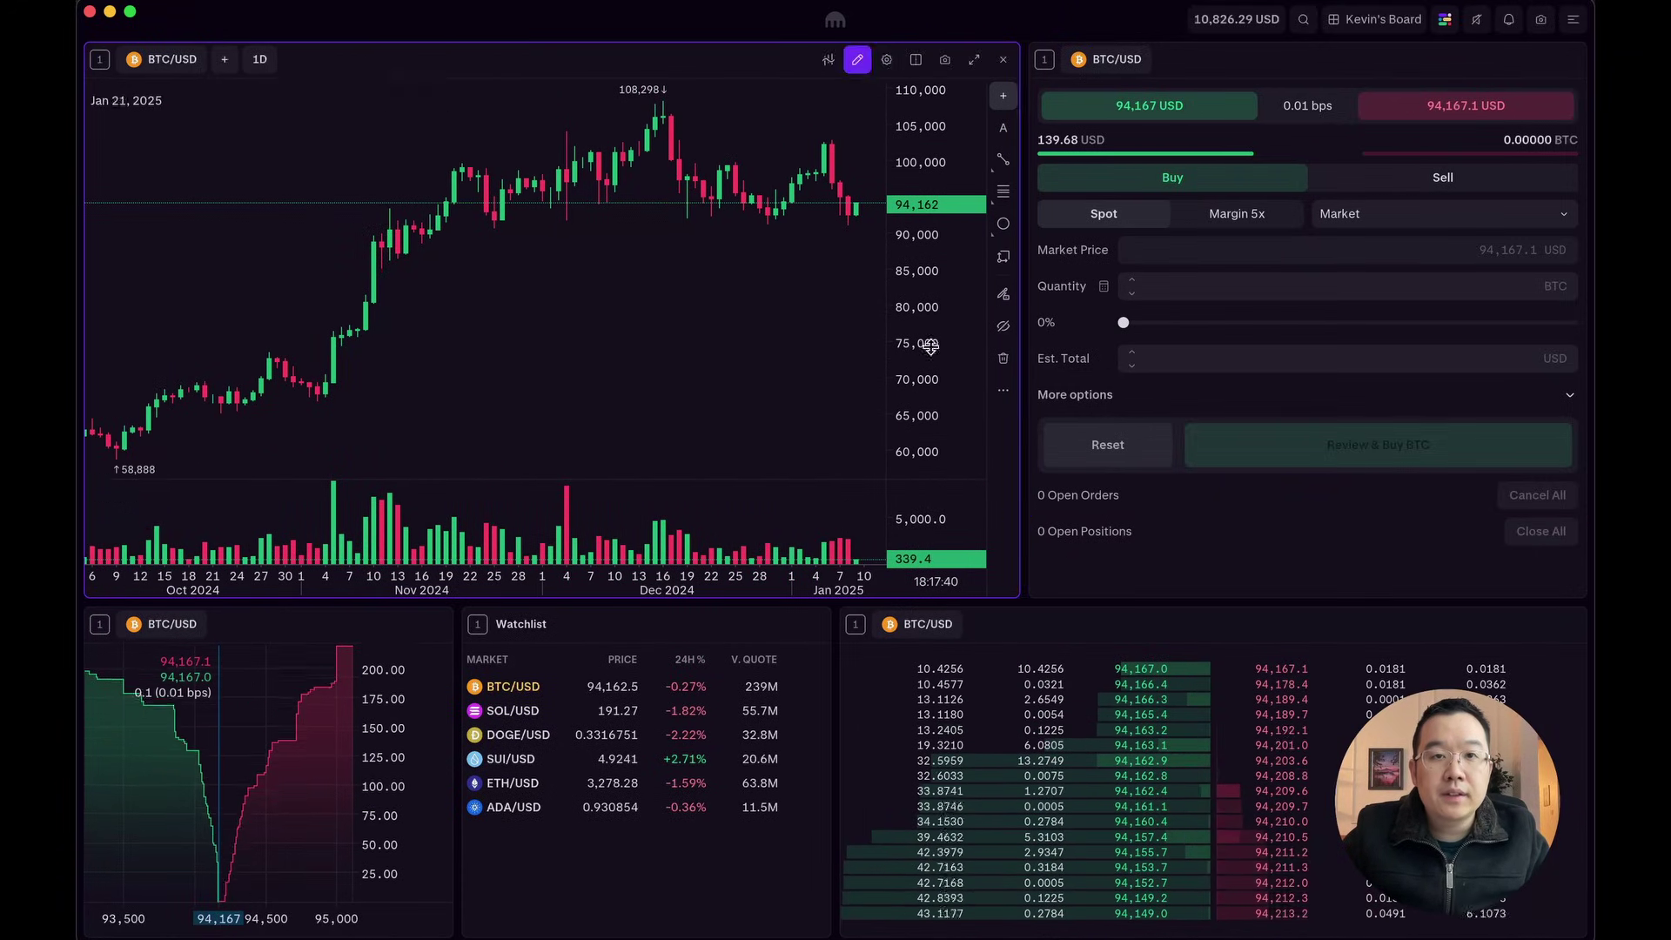
In the chart module settings, keep the 1D interval and review the time span choices
click(889, 71)
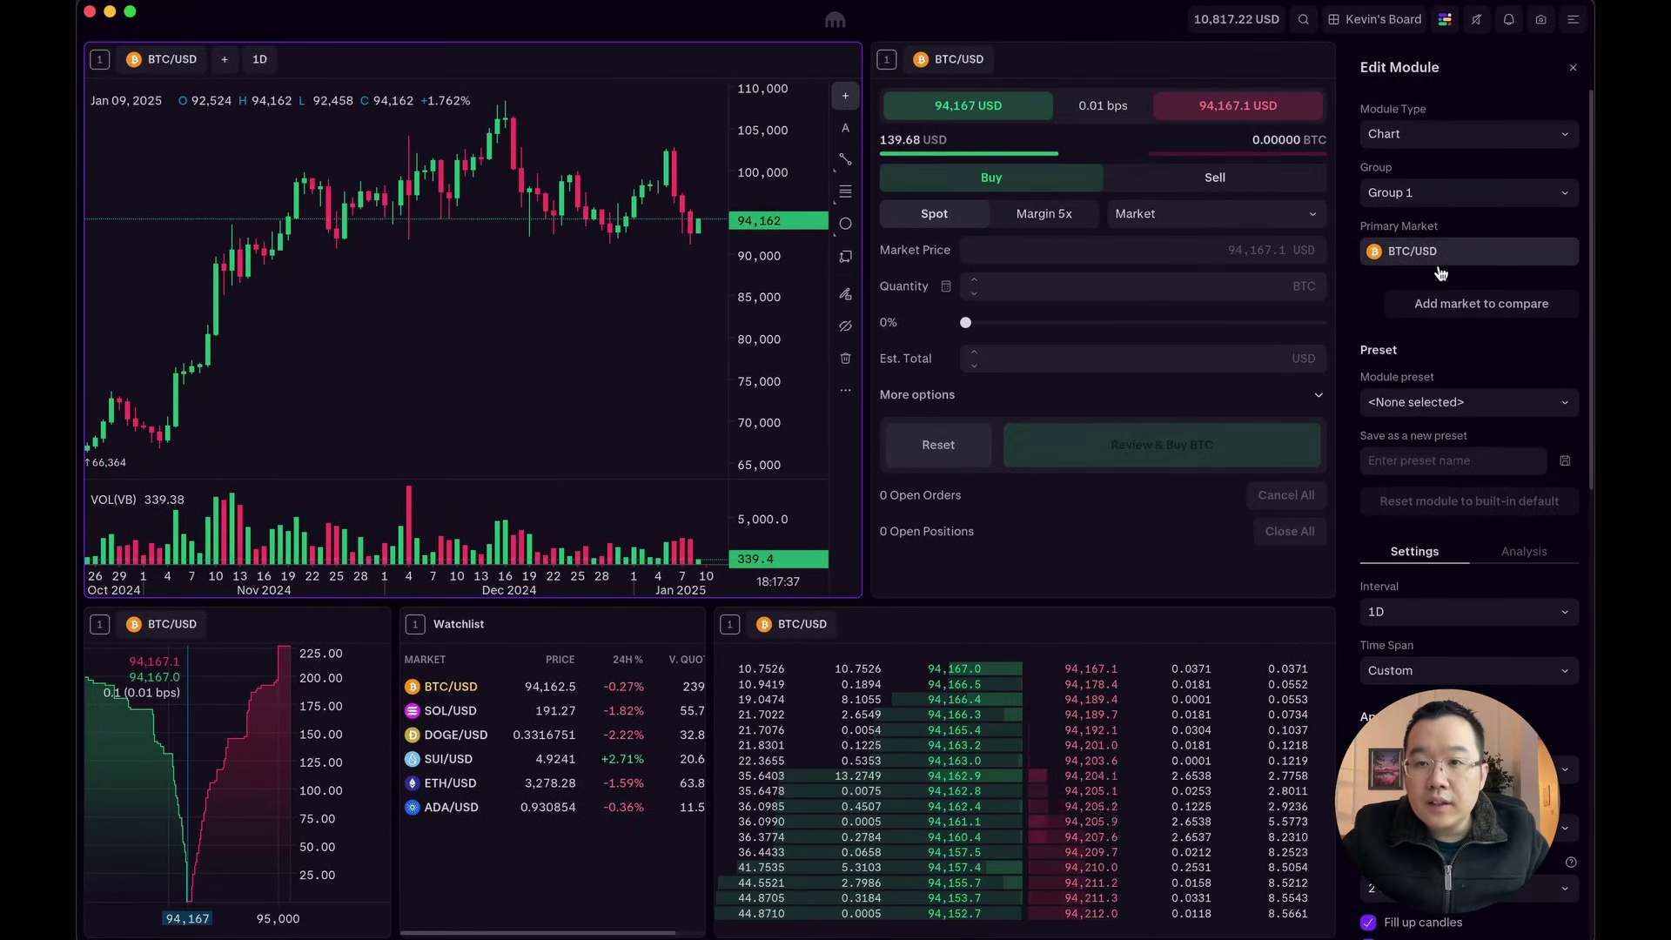
scroll(1469, 416, down, 4)
click(1471, 446)
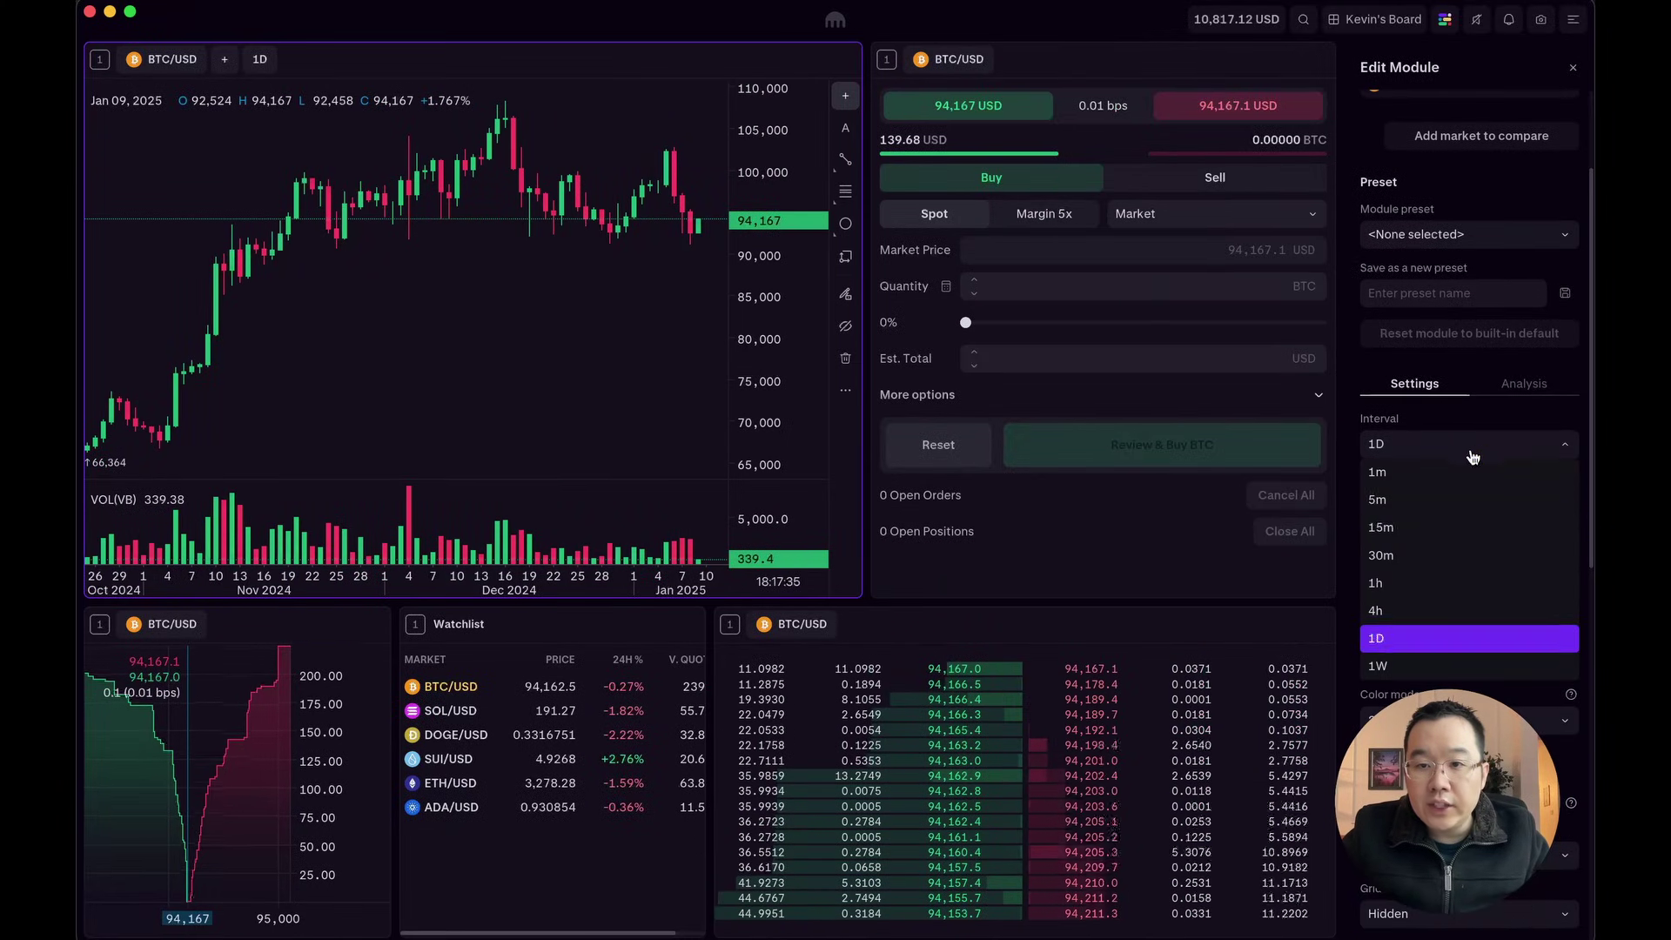
click(1470, 444)
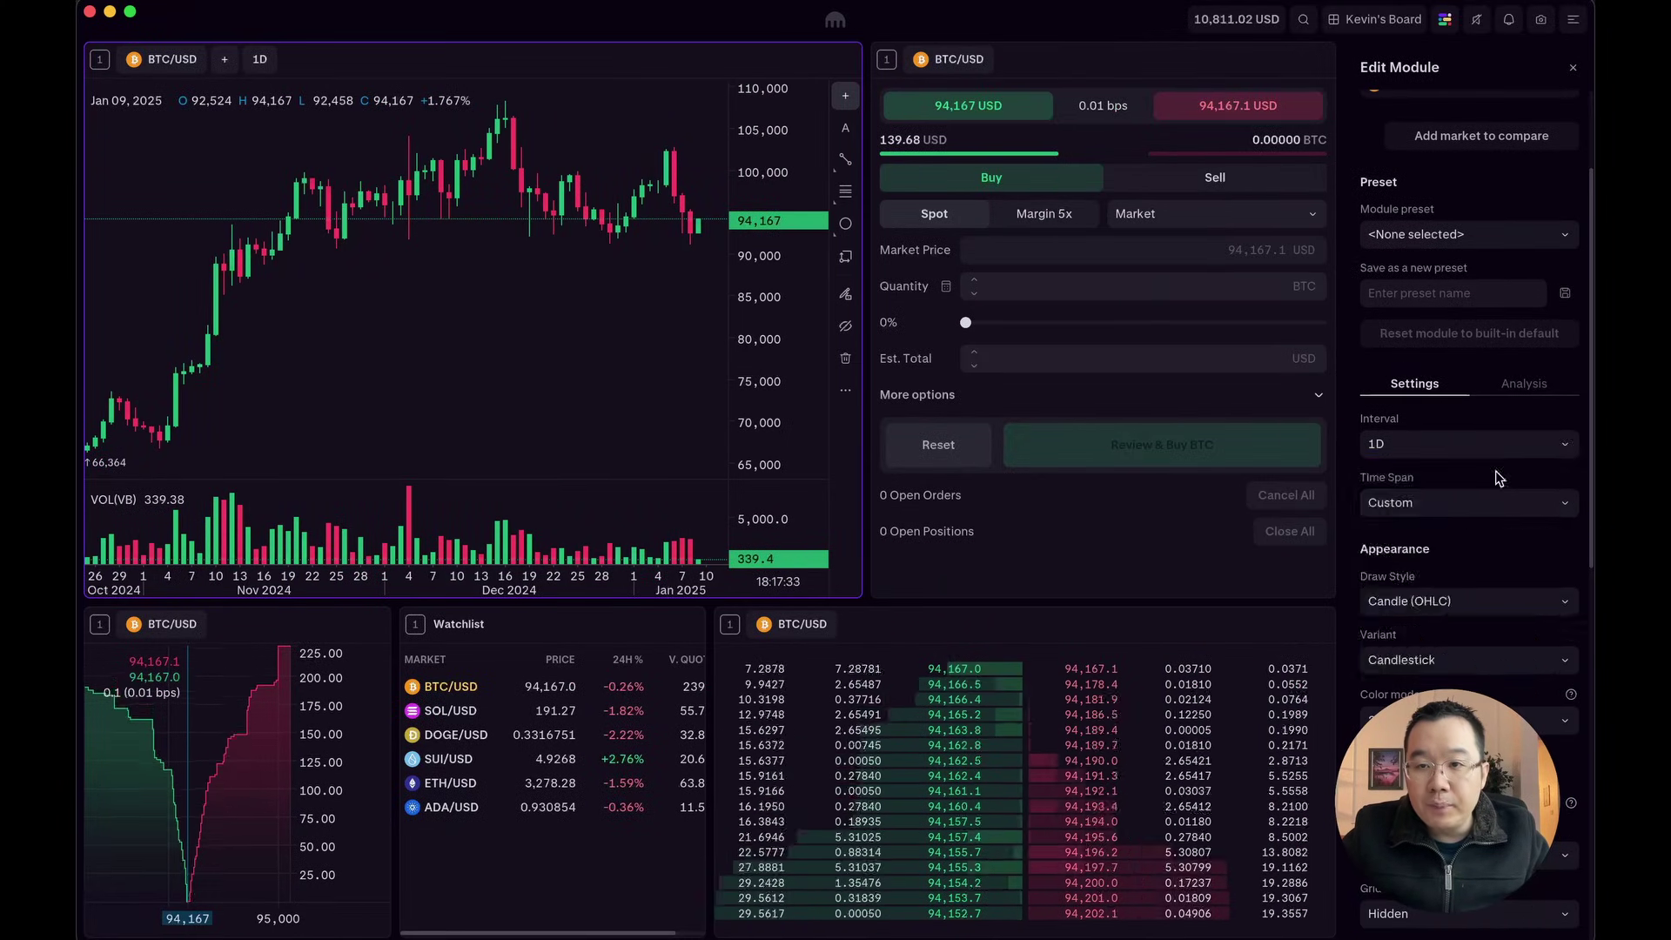
click(1470, 503)
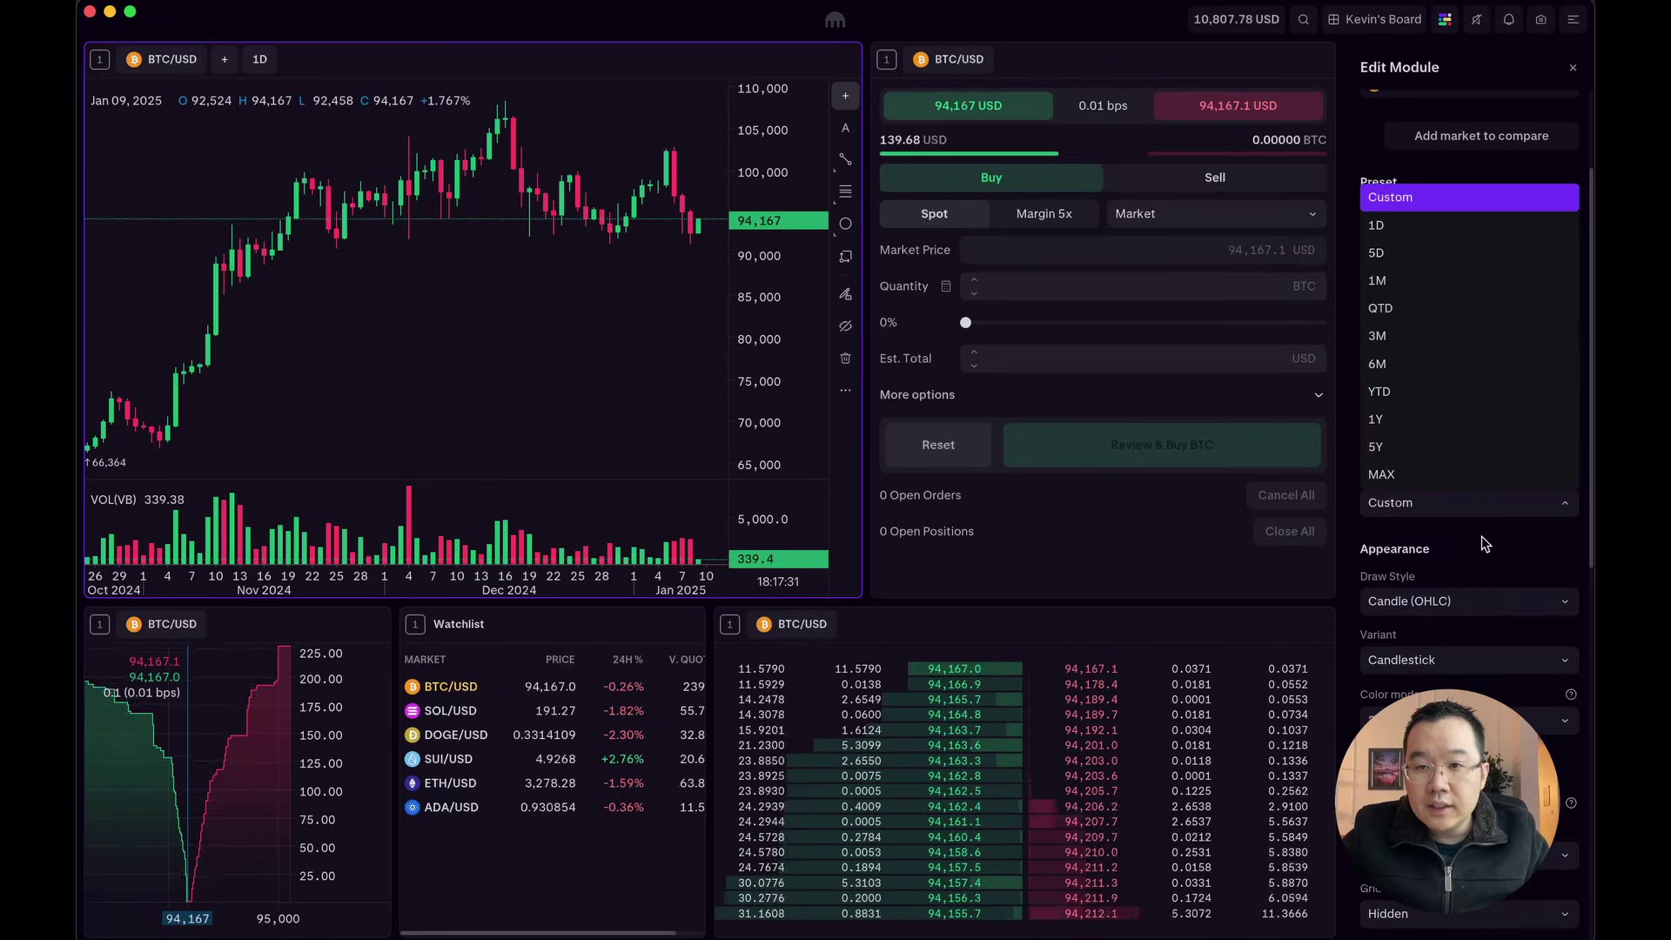
click(1481, 543)
scroll(1481, 543, down, 4)
Try the line and mountain draw styles, then return the chart to candlesticks
click(1429, 425)
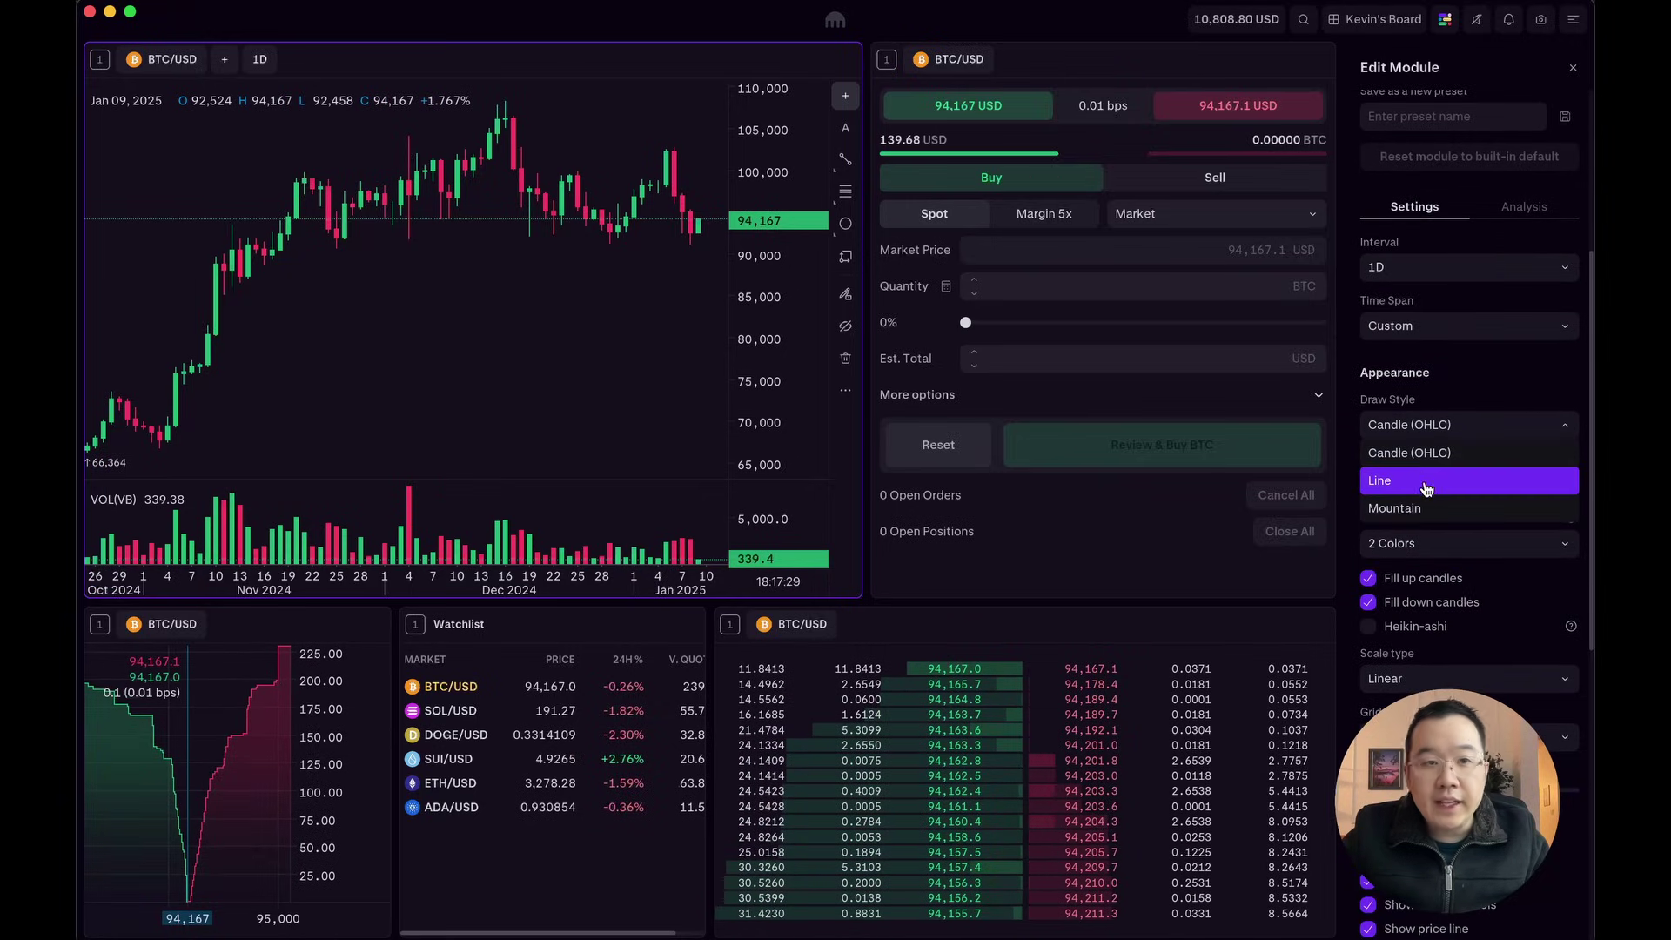
click(1428, 484)
click(1447, 424)
click(1436, 508)
click(1447, 422)
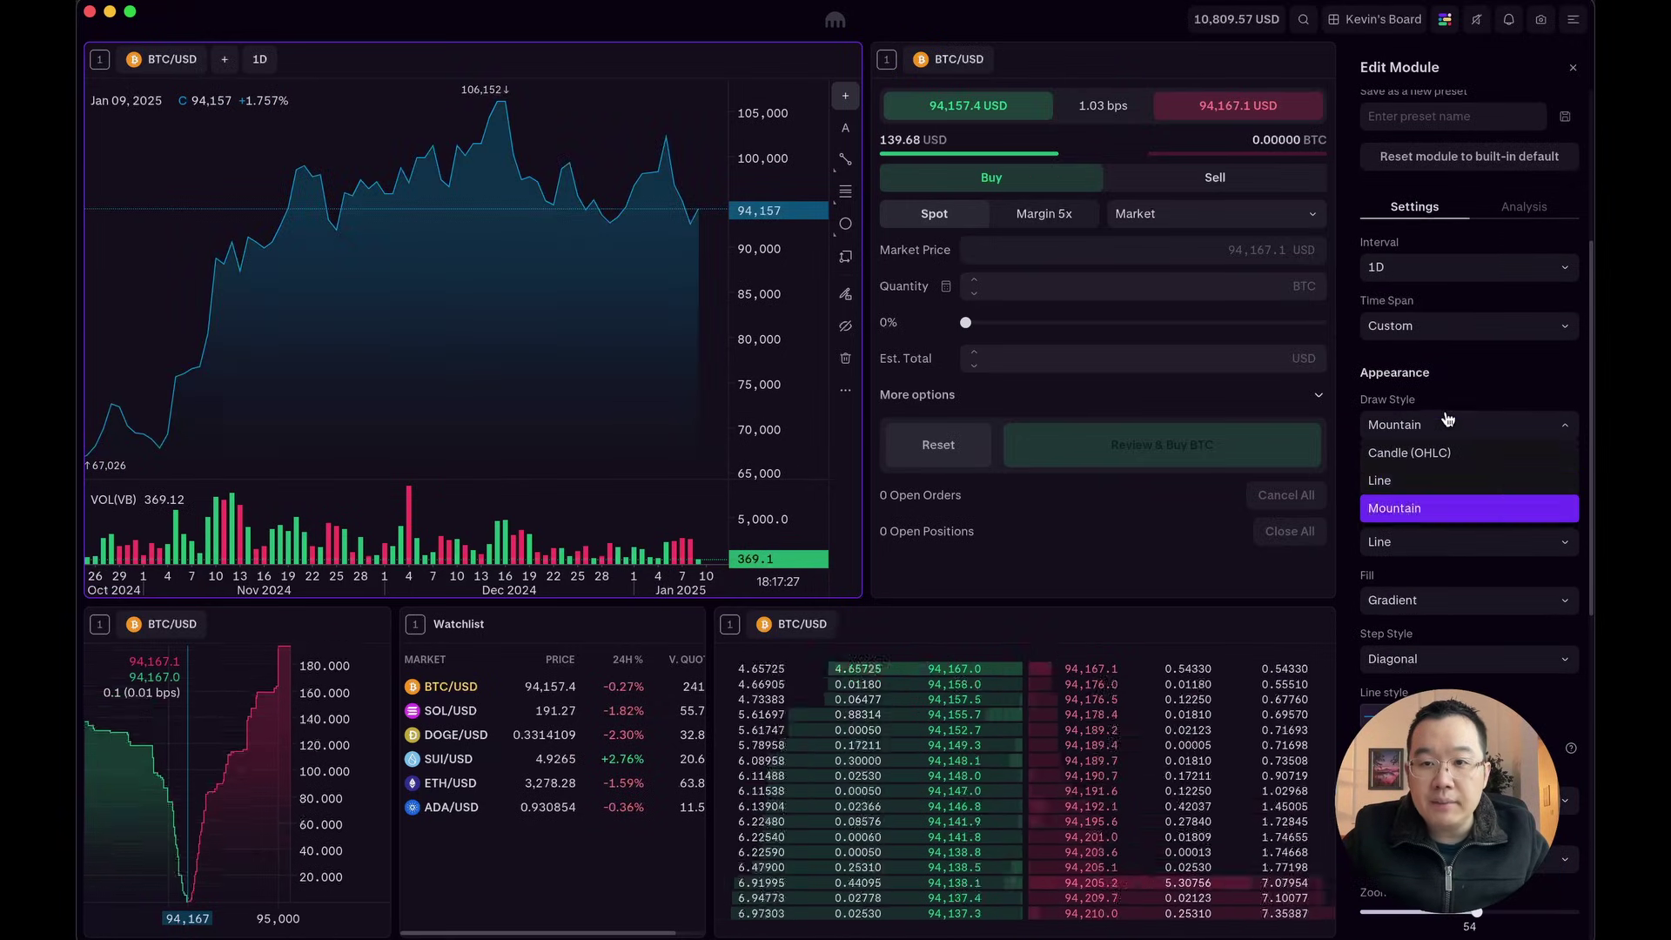
click(1427, 453)
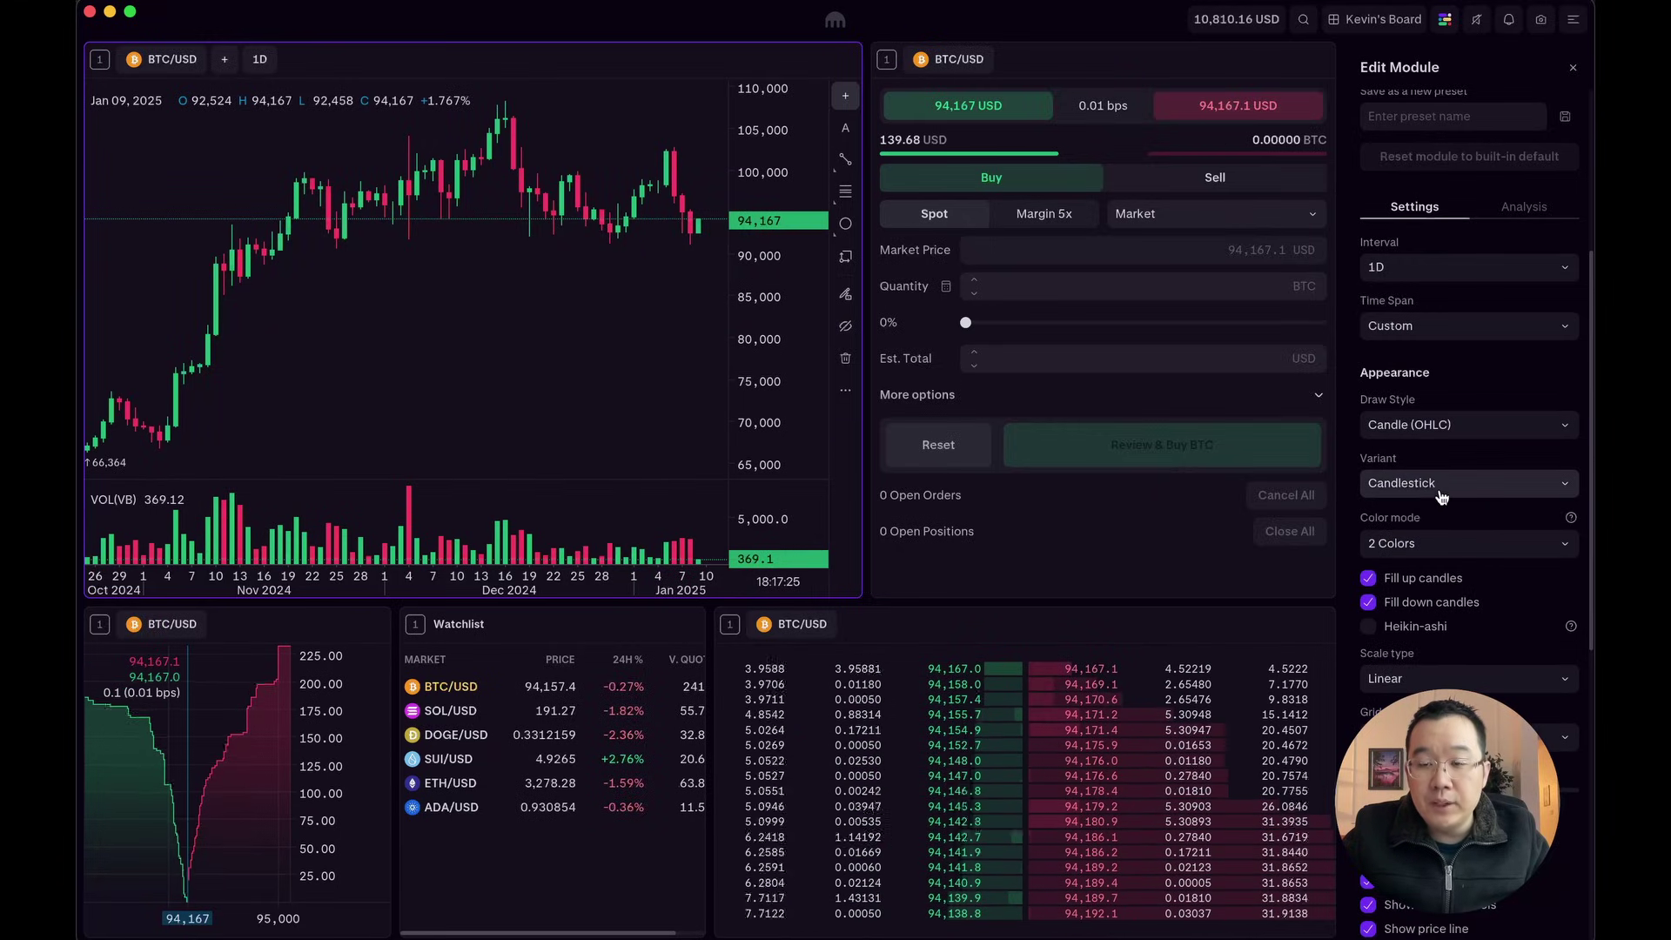
Try body-only candles, restore full candlesticks with wicks, and make down candles filled
click(1442, 497)
click(1418, 395)
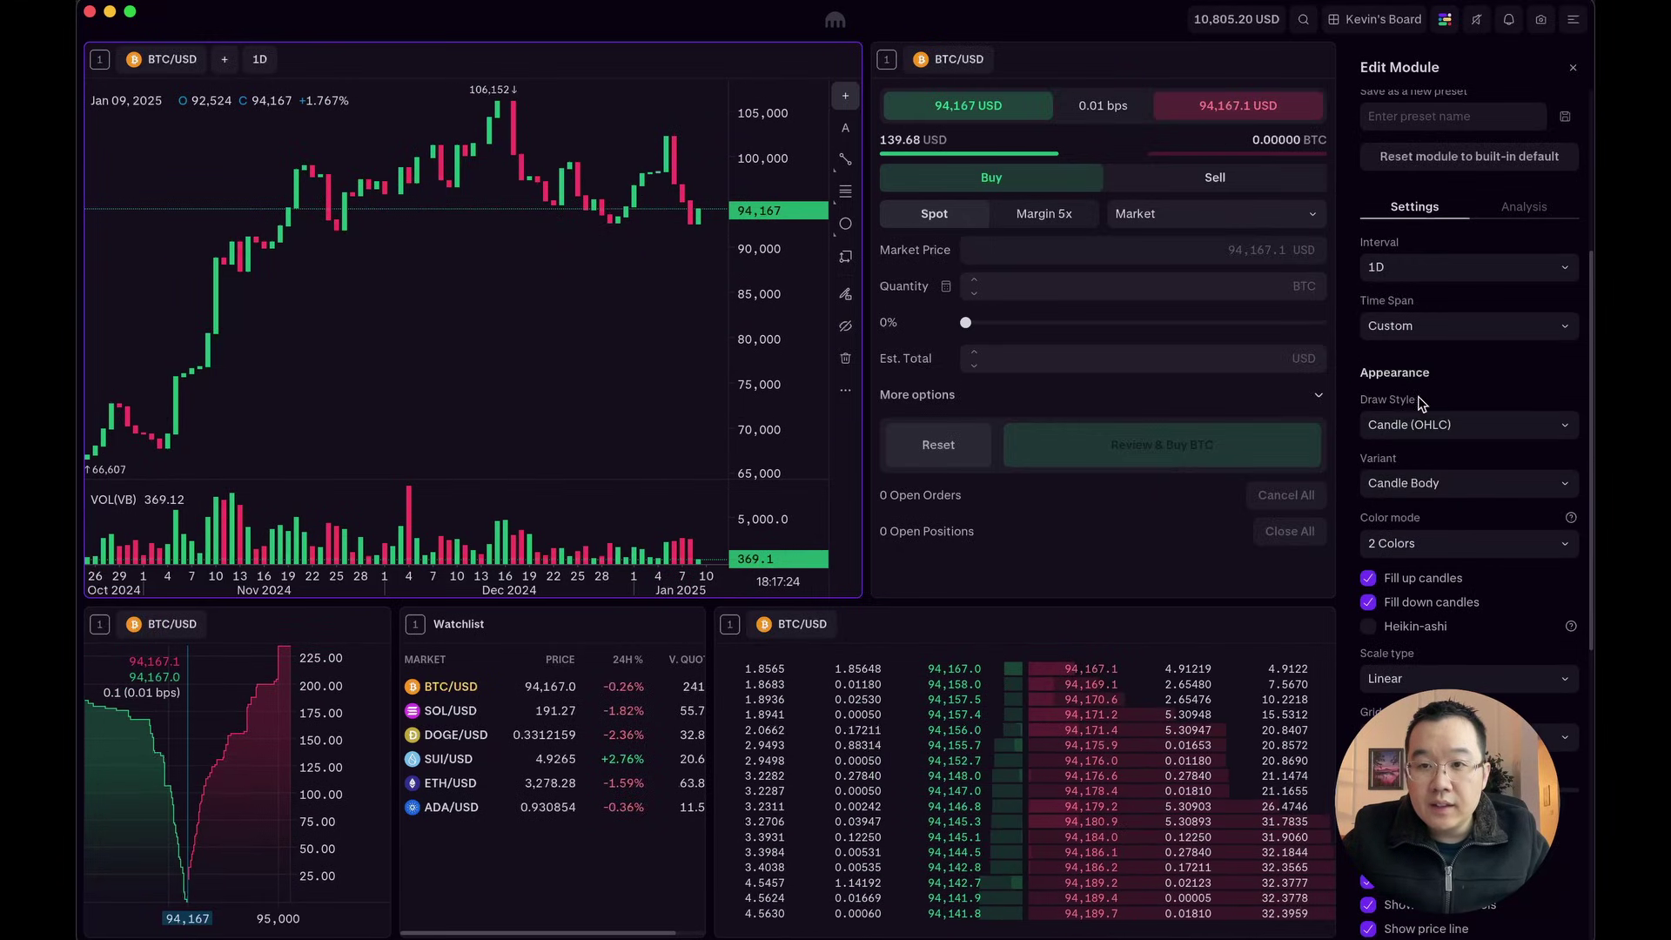
click(1447, 484)
click(1452, 453)
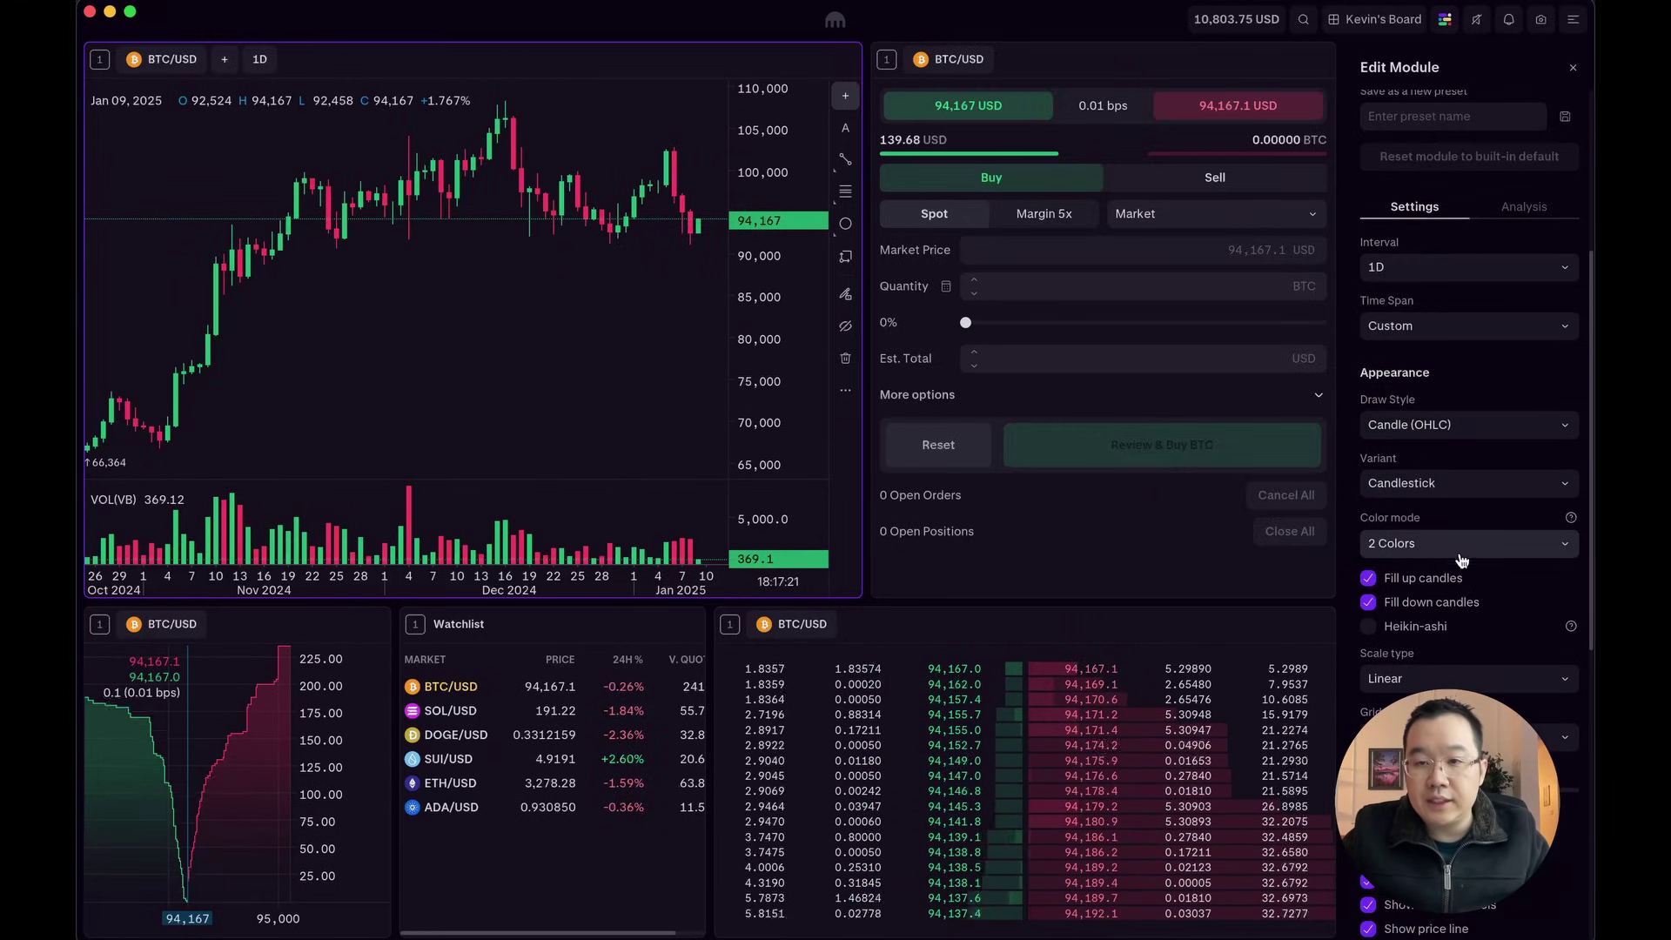
scroll(1462, 560, down, 4)
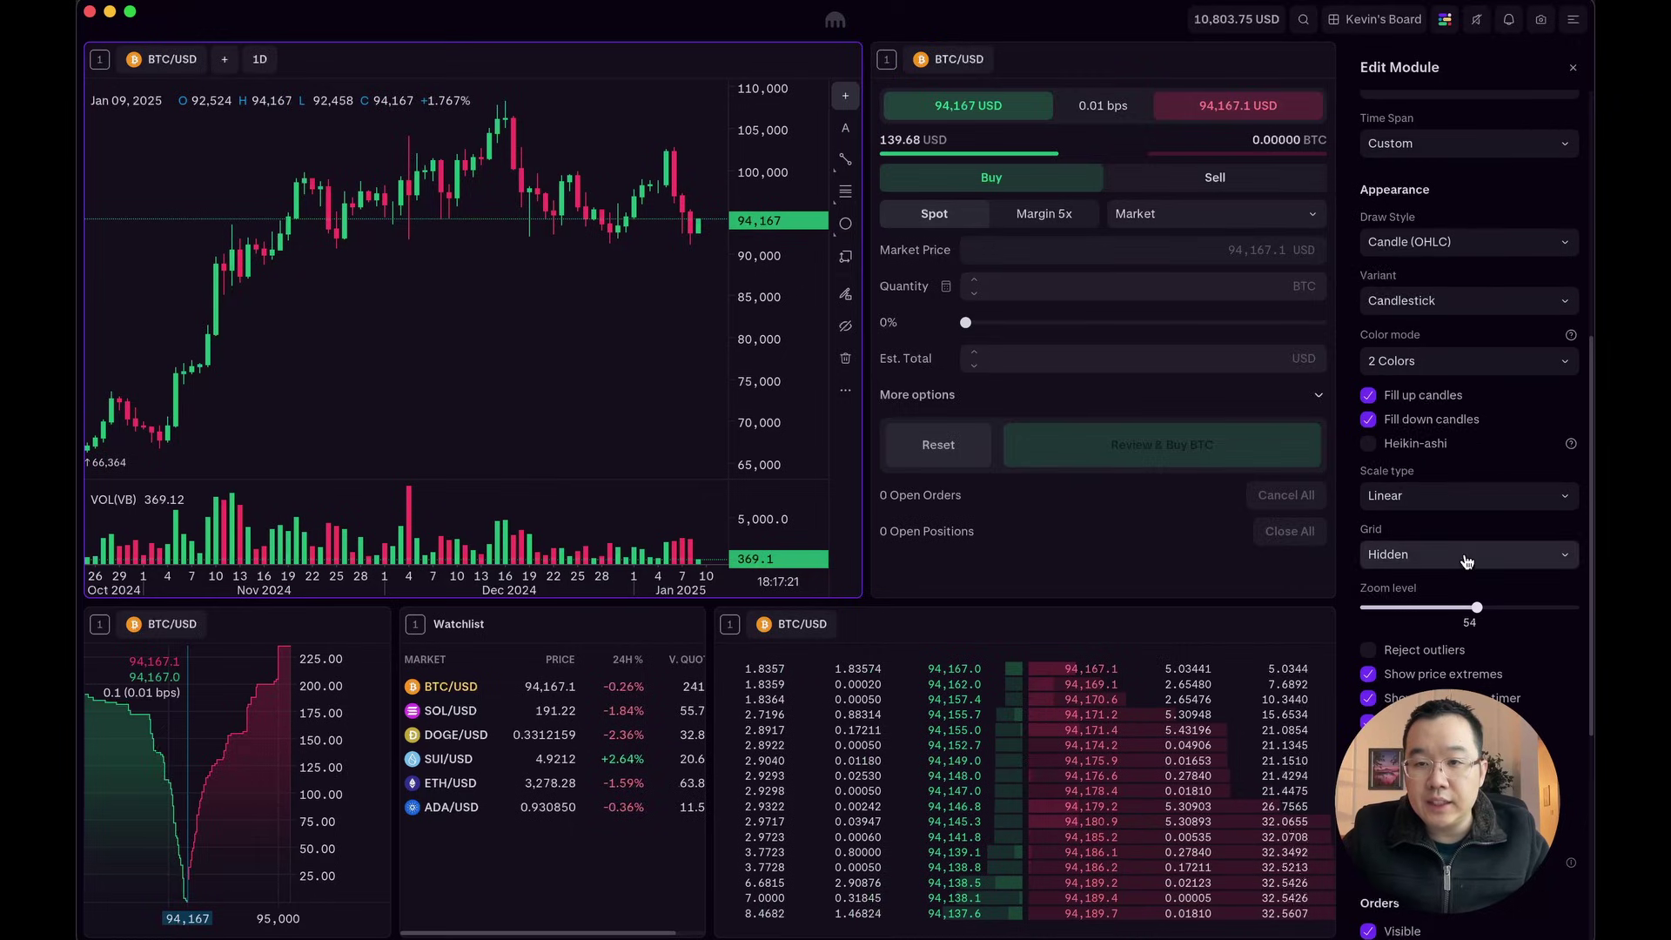
click(1413, 425)
Zoom the chart out to show more candles and enlarge the label font from 6 to 9
scroll(1453, 444, down, 5)
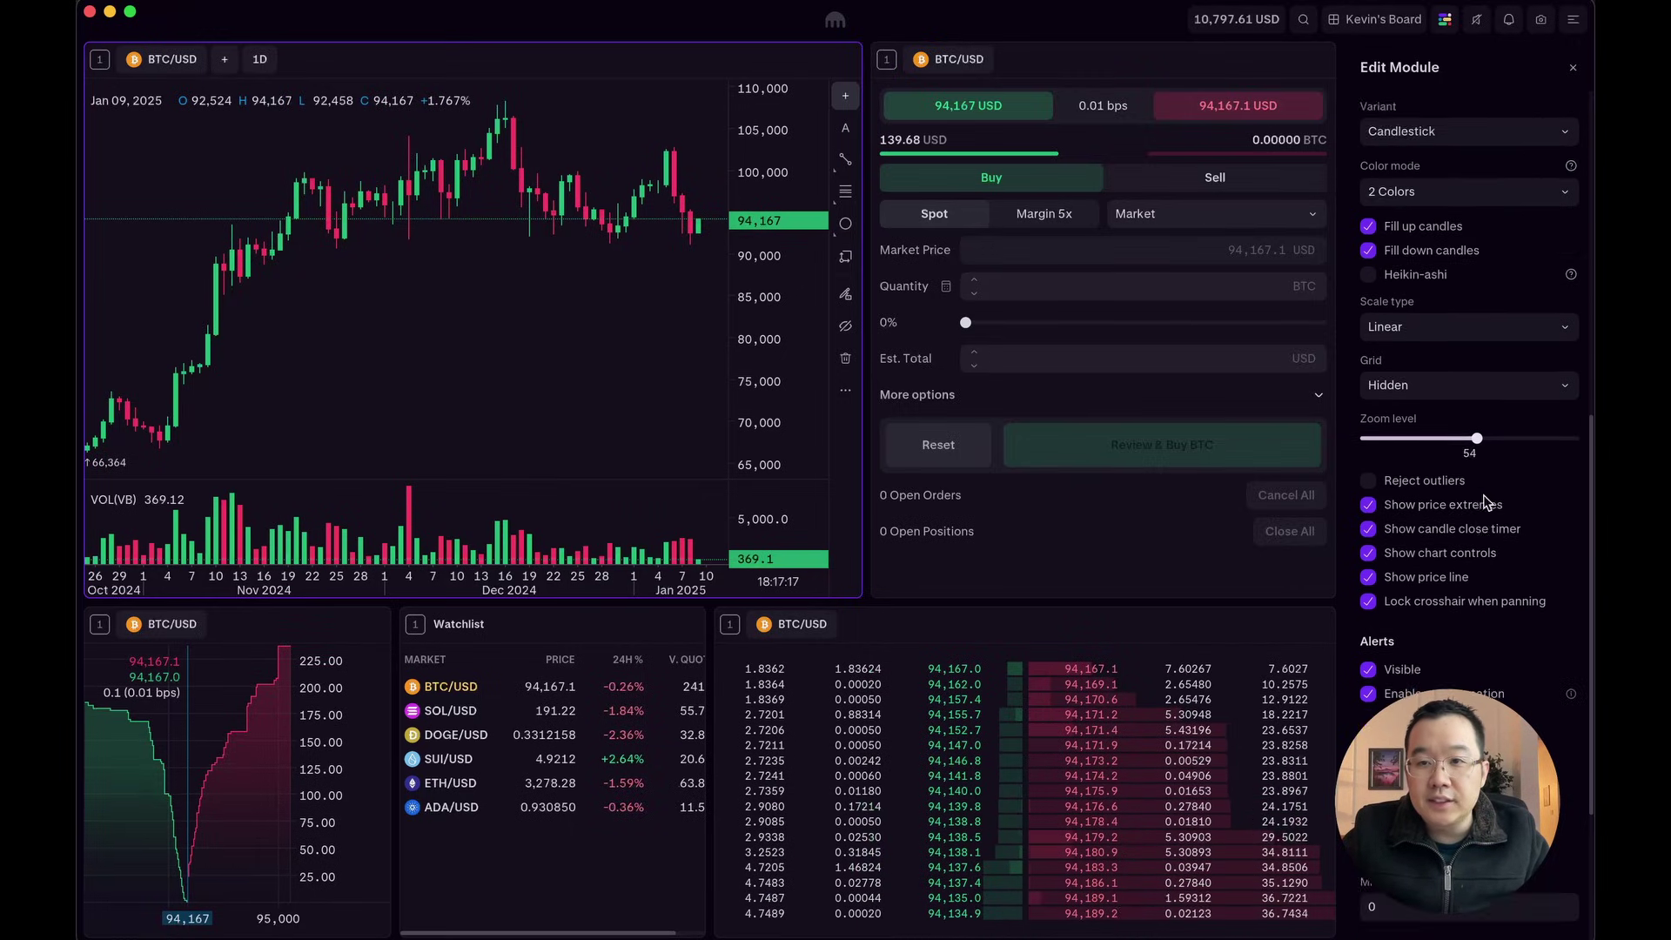
drag(1470, 406, 1462, 405)
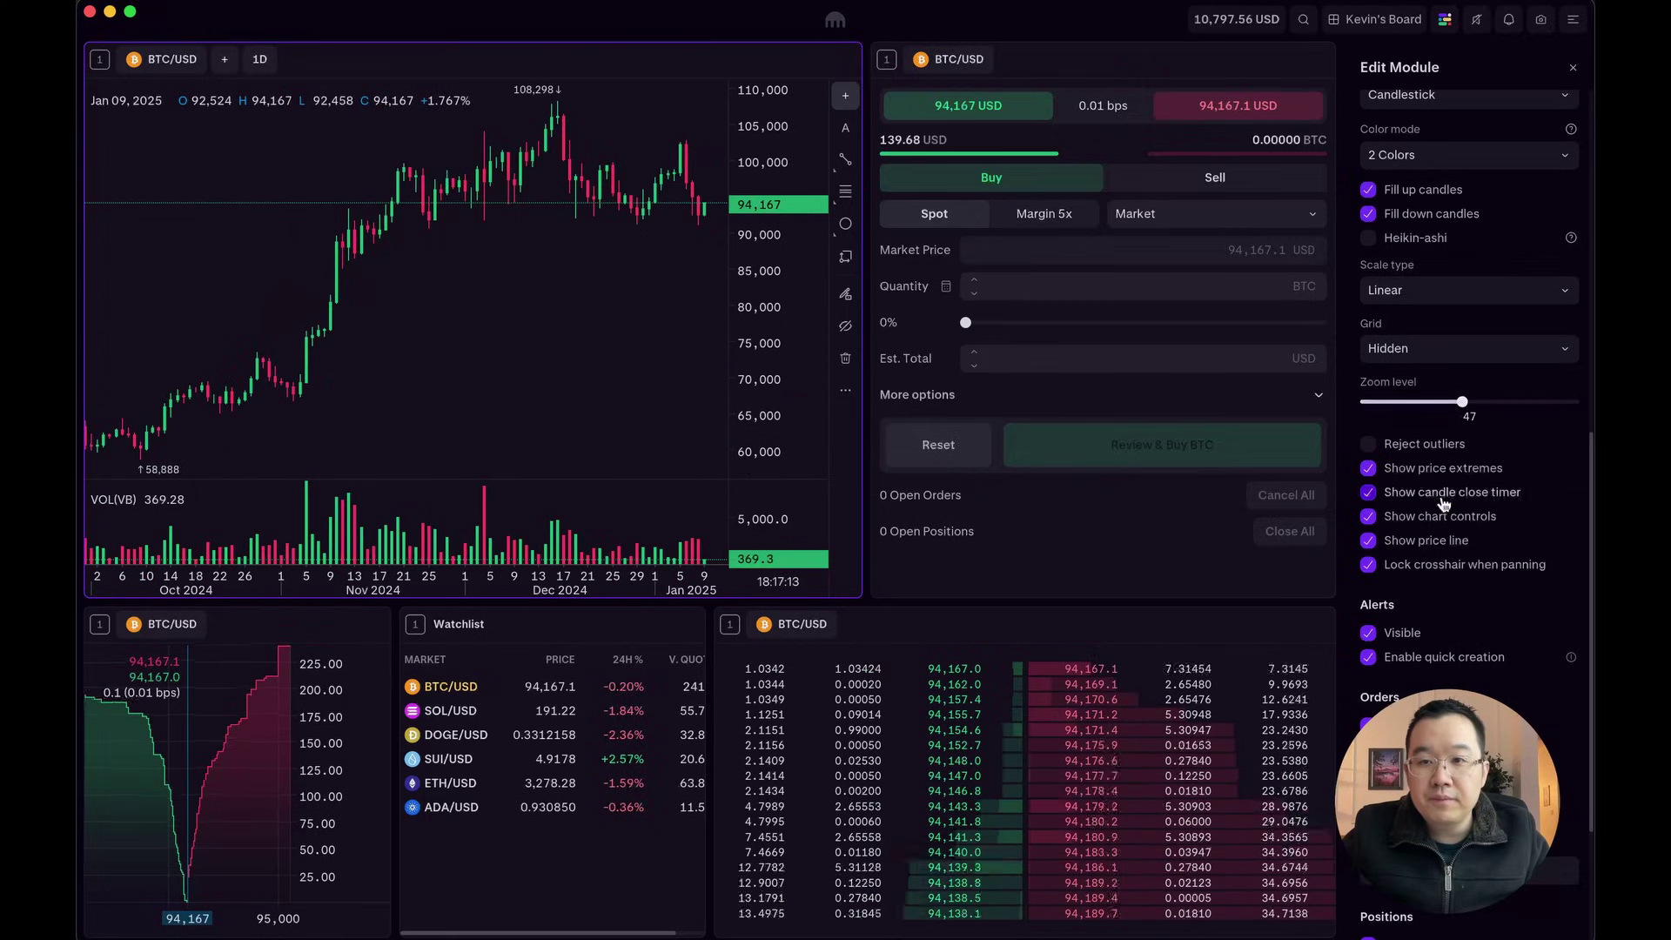
scroll(1462, 404, down, 6)
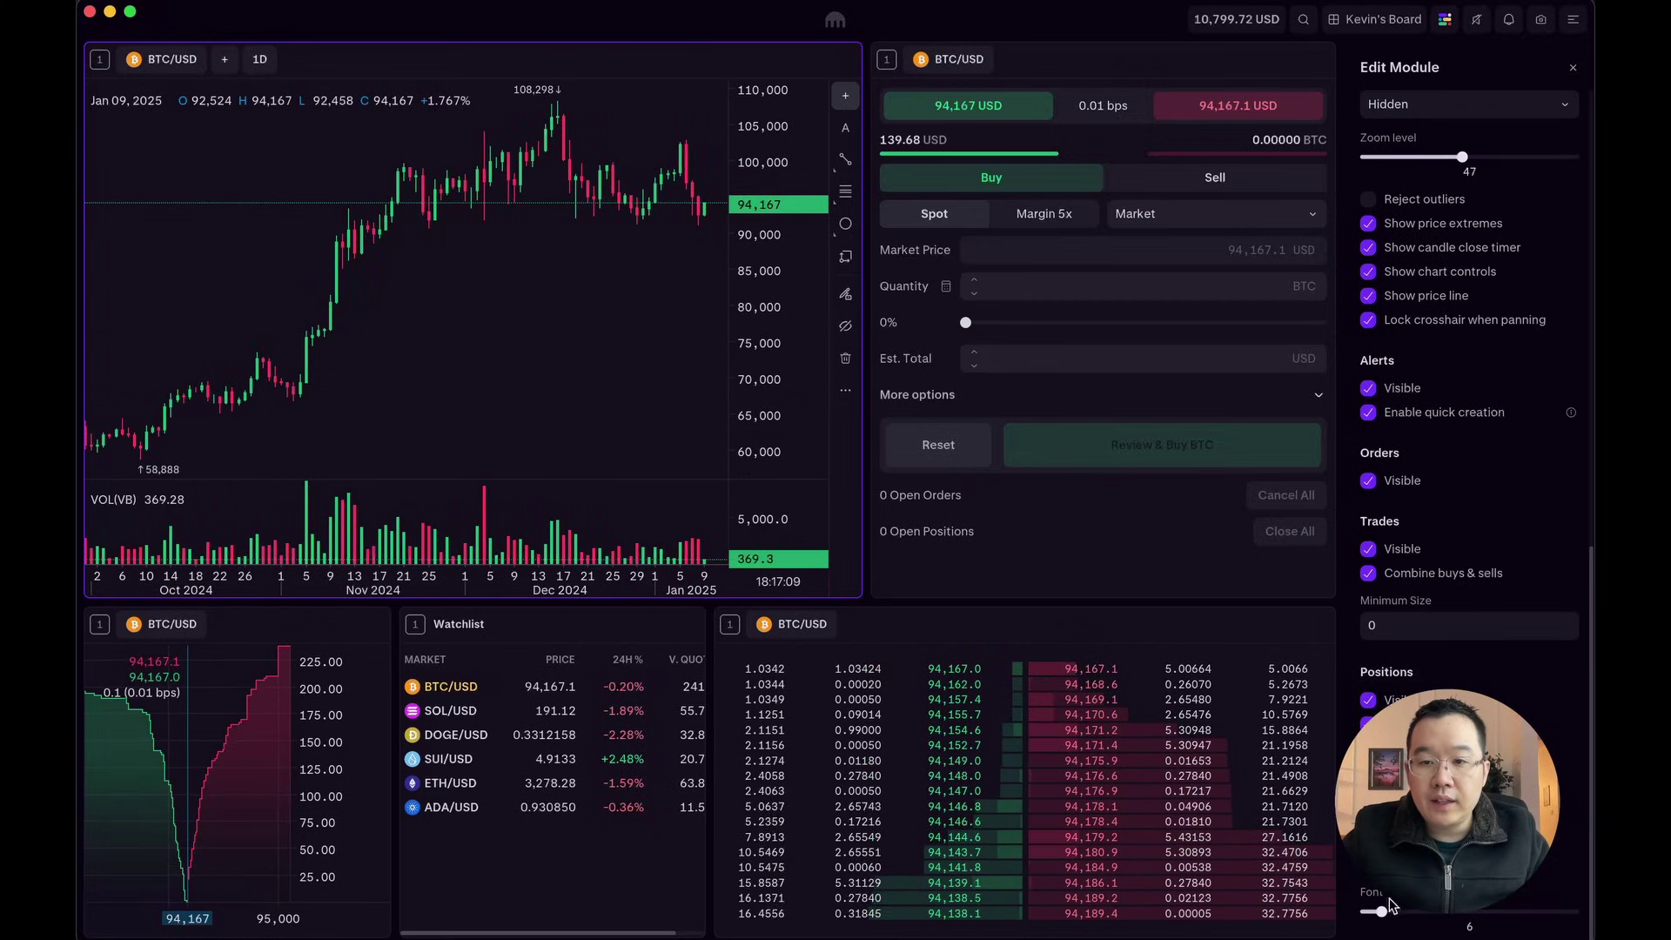
drag(1390, 905, 1390, 908)
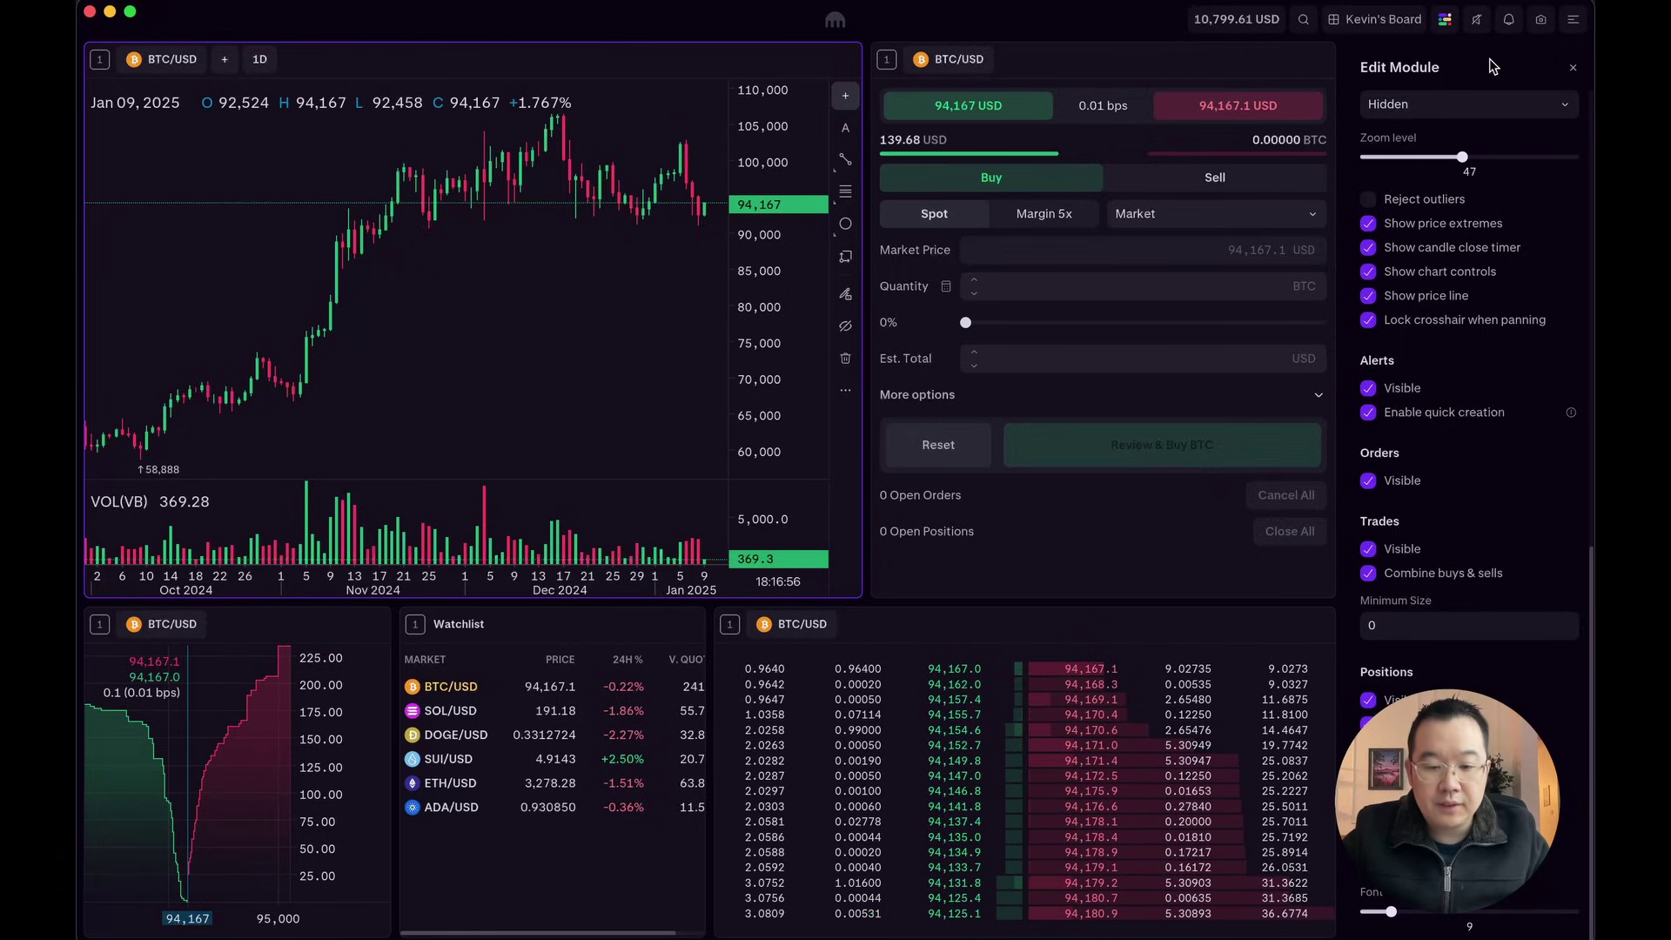
Widen the chart against the order ticket and switch the order ticket to Active mode
click(1573, 67)
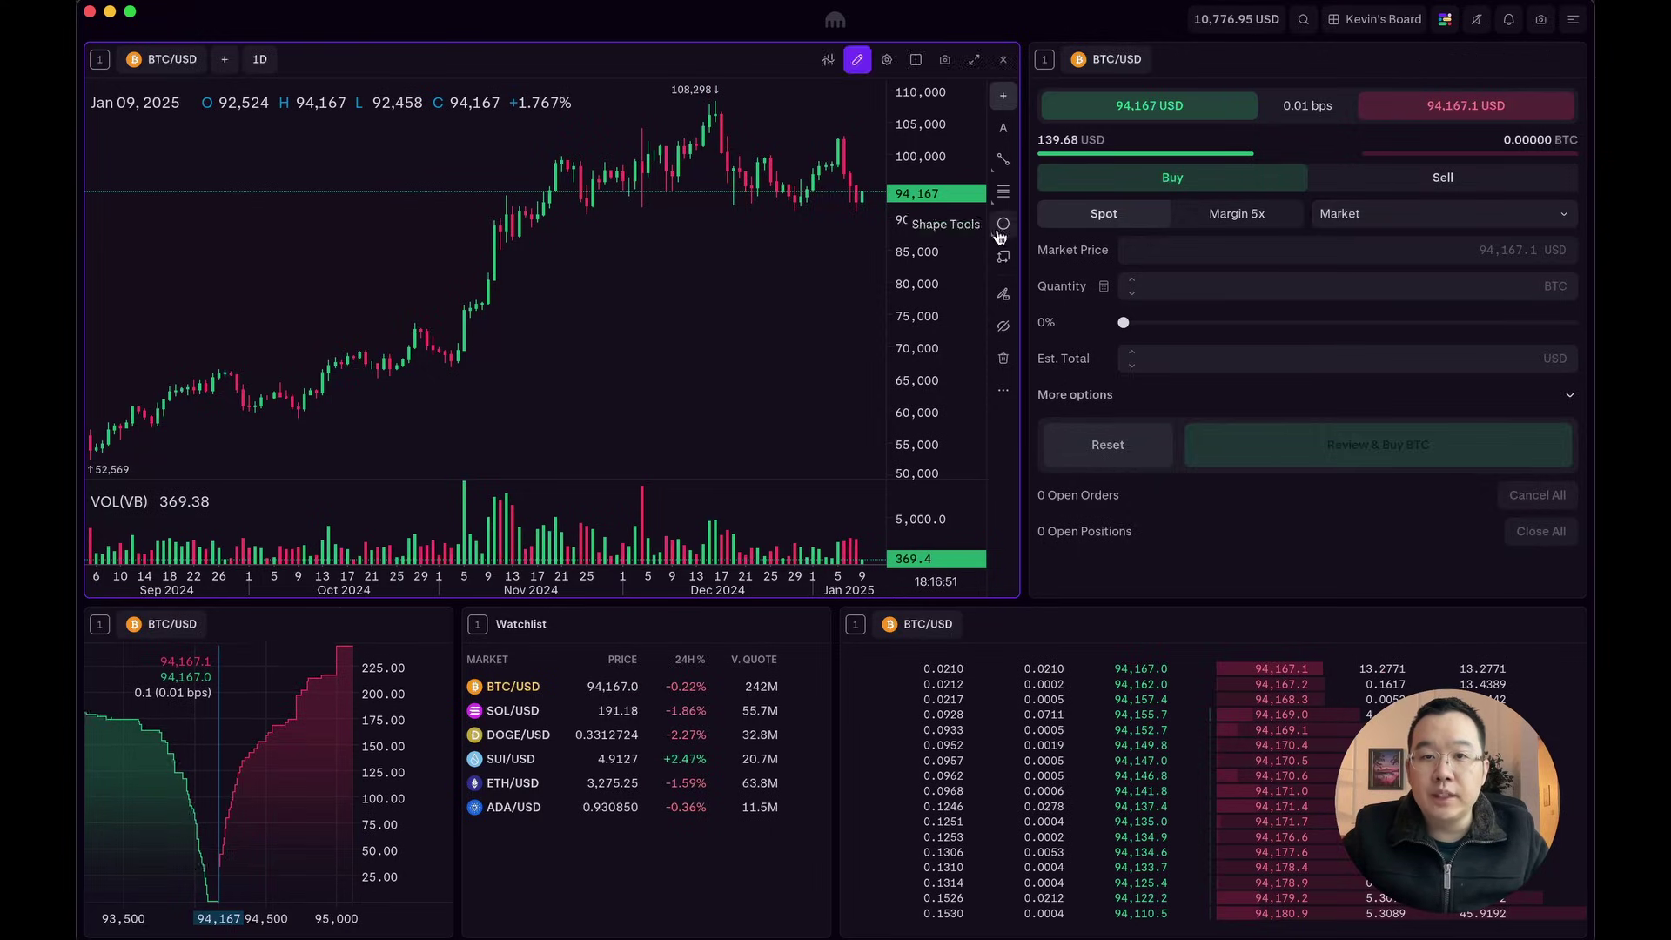
drag(1024, 242, 1144, 242)
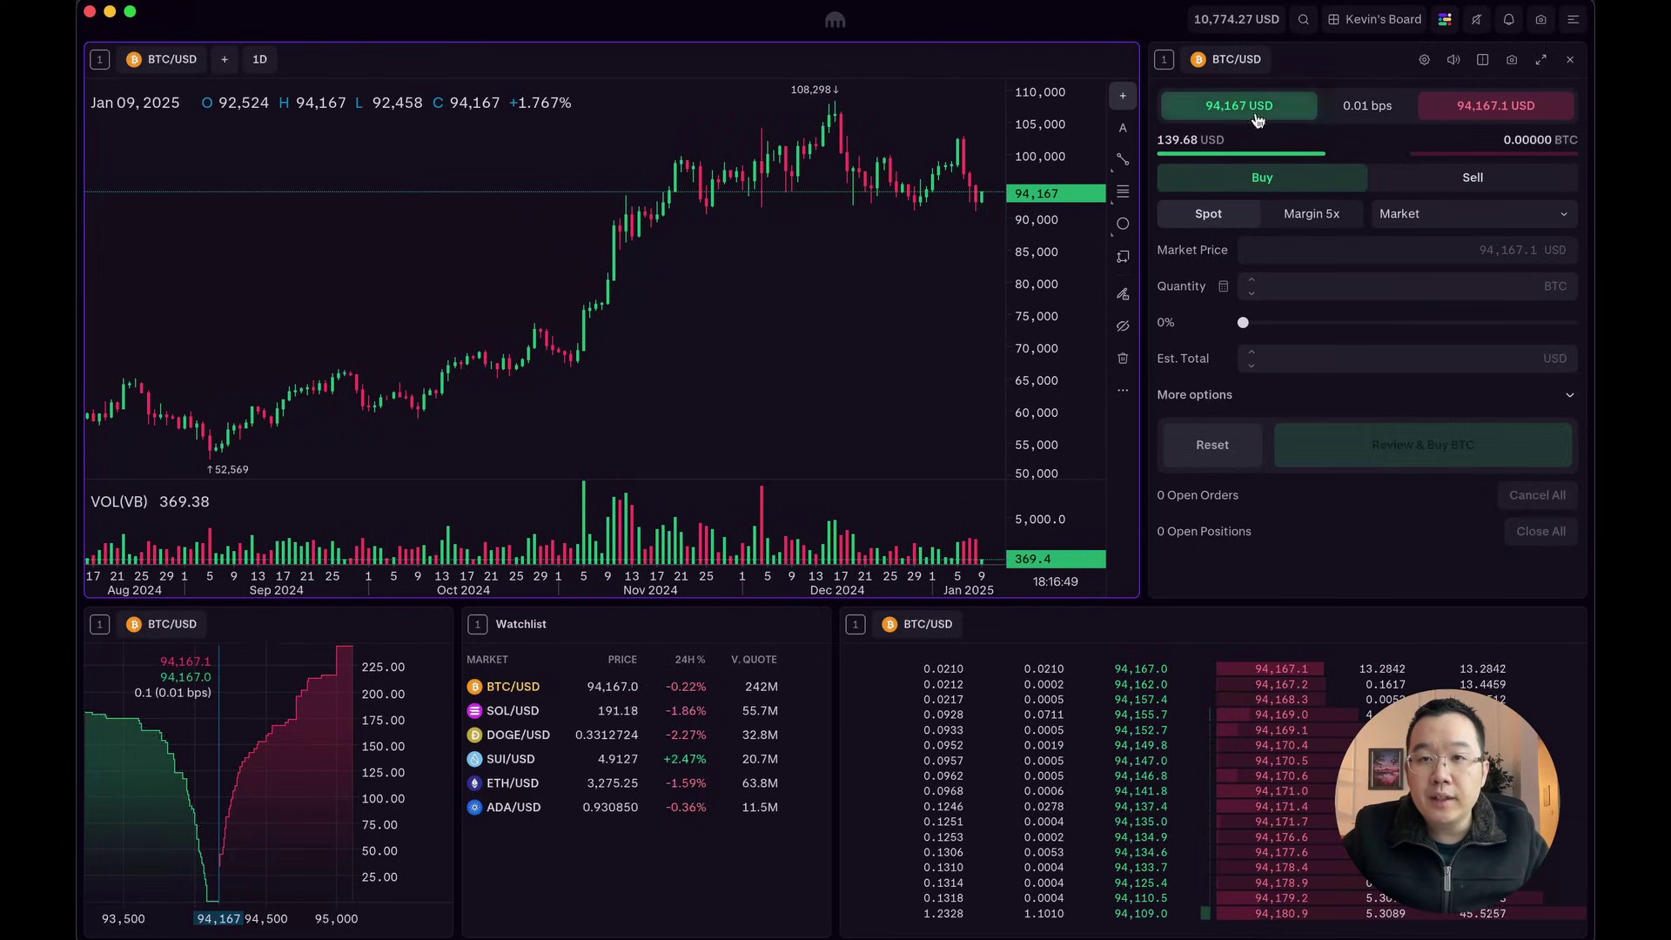
click(1424, 60)
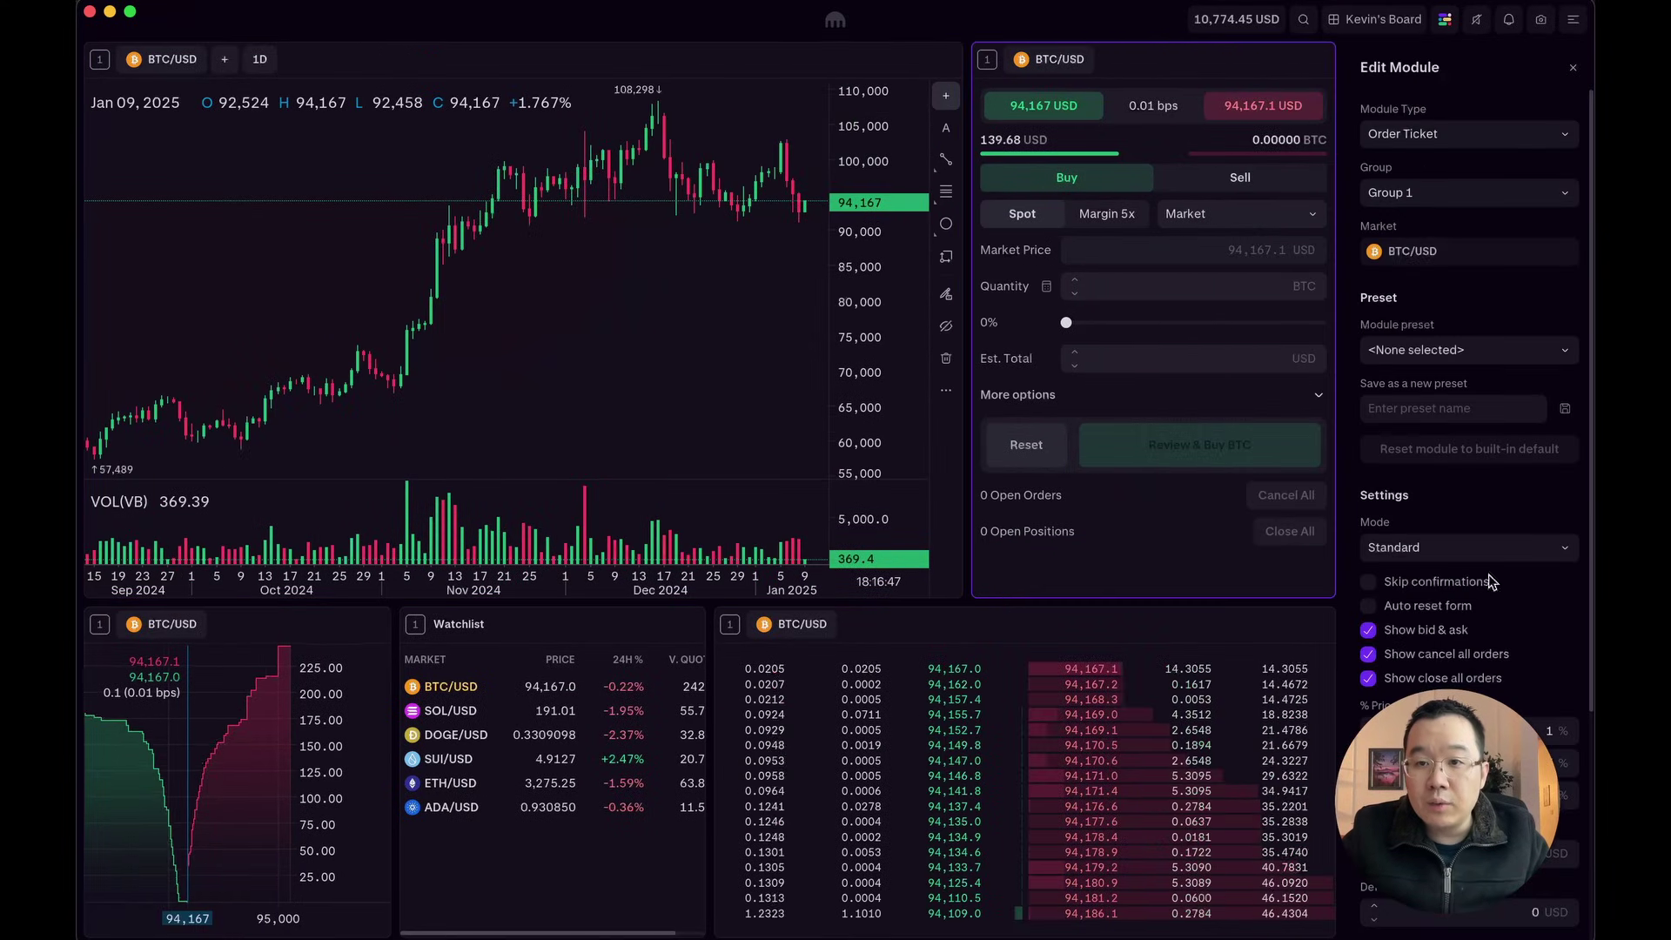
click(1440, 549)
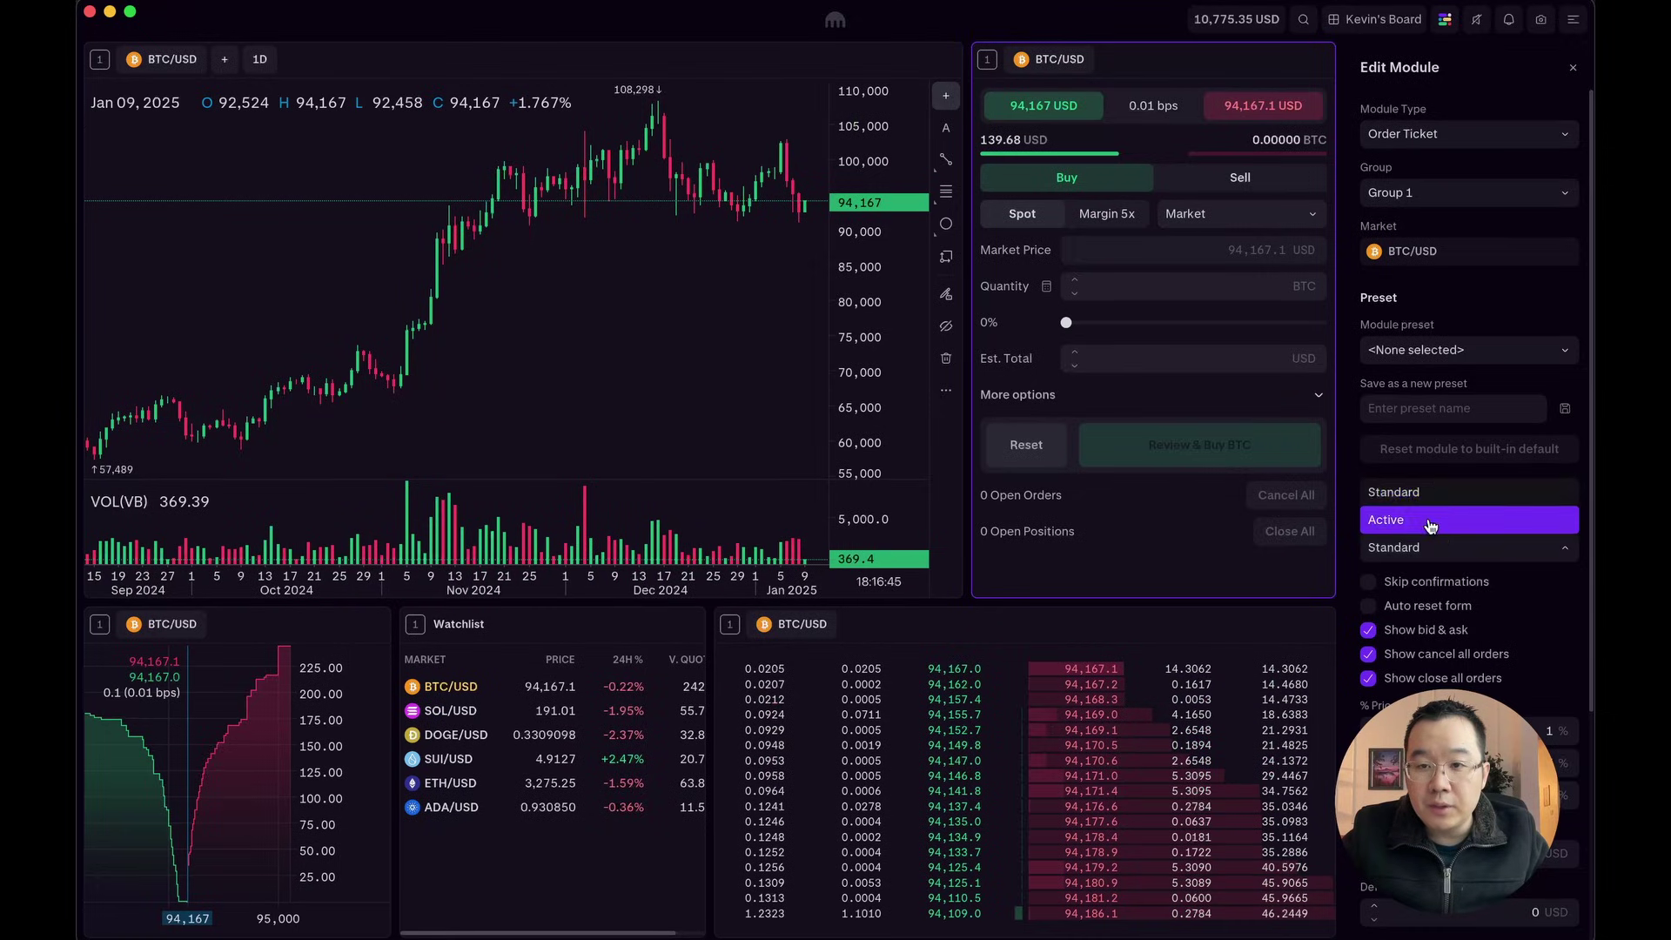
click(1430, 521)
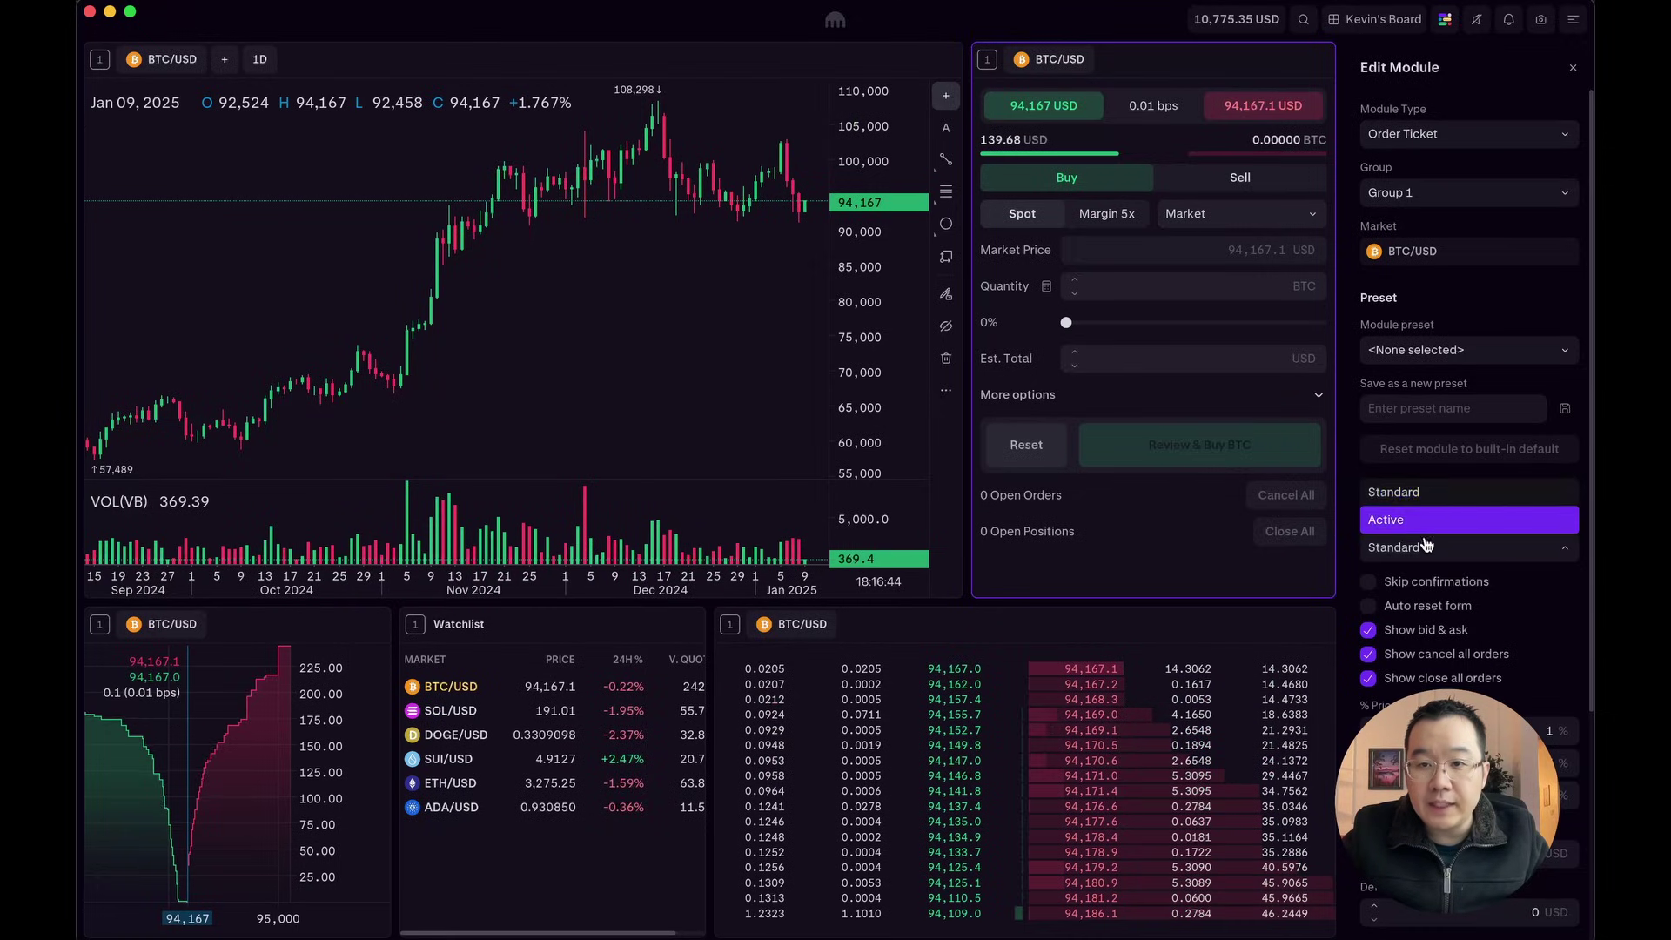
click(1573, 69)
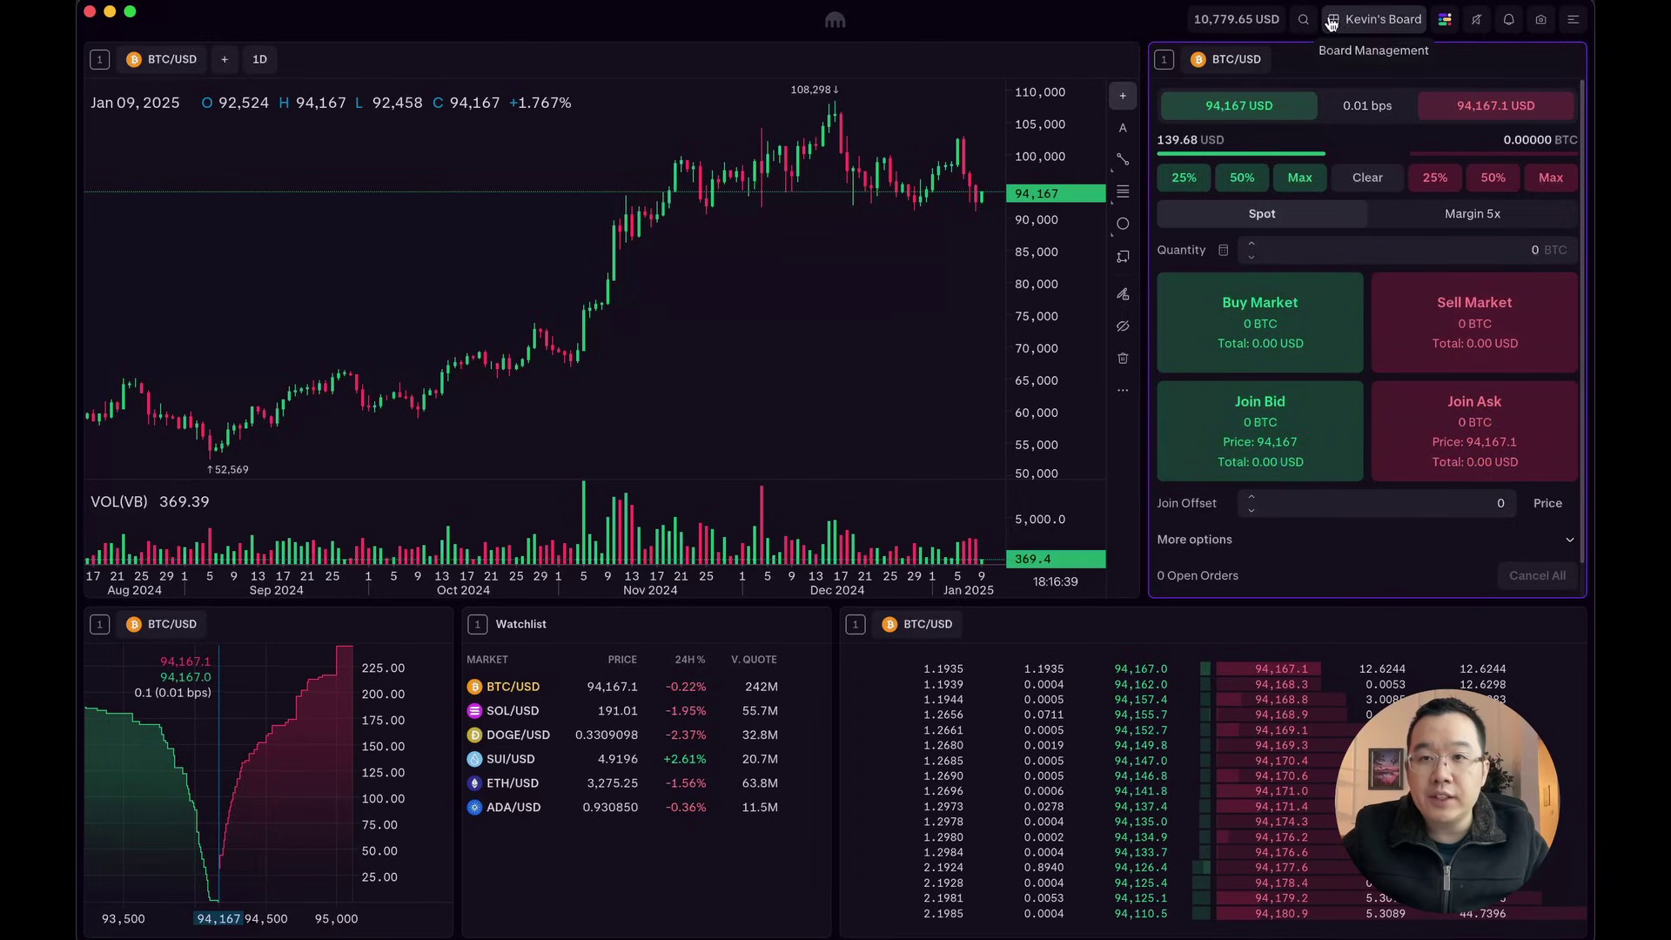
Load the Active Trade Form board and place a max-quantity limit buy joining the bid at 93,967
click(1375, 19)
click(1436, 731)
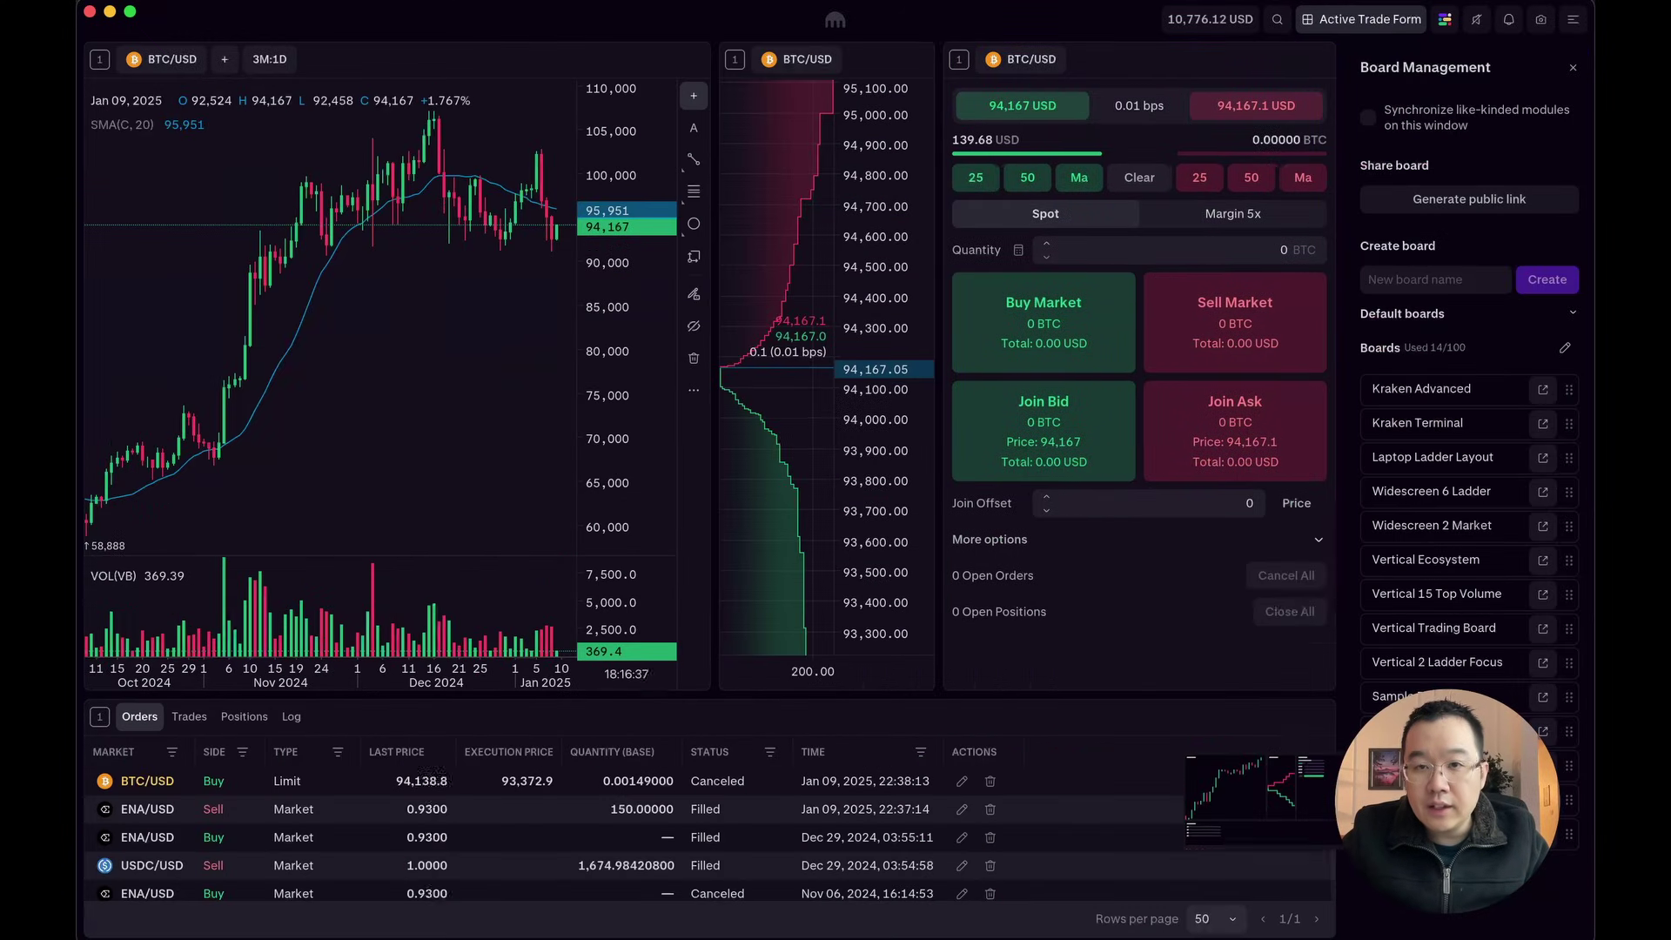
click(1572, 68)
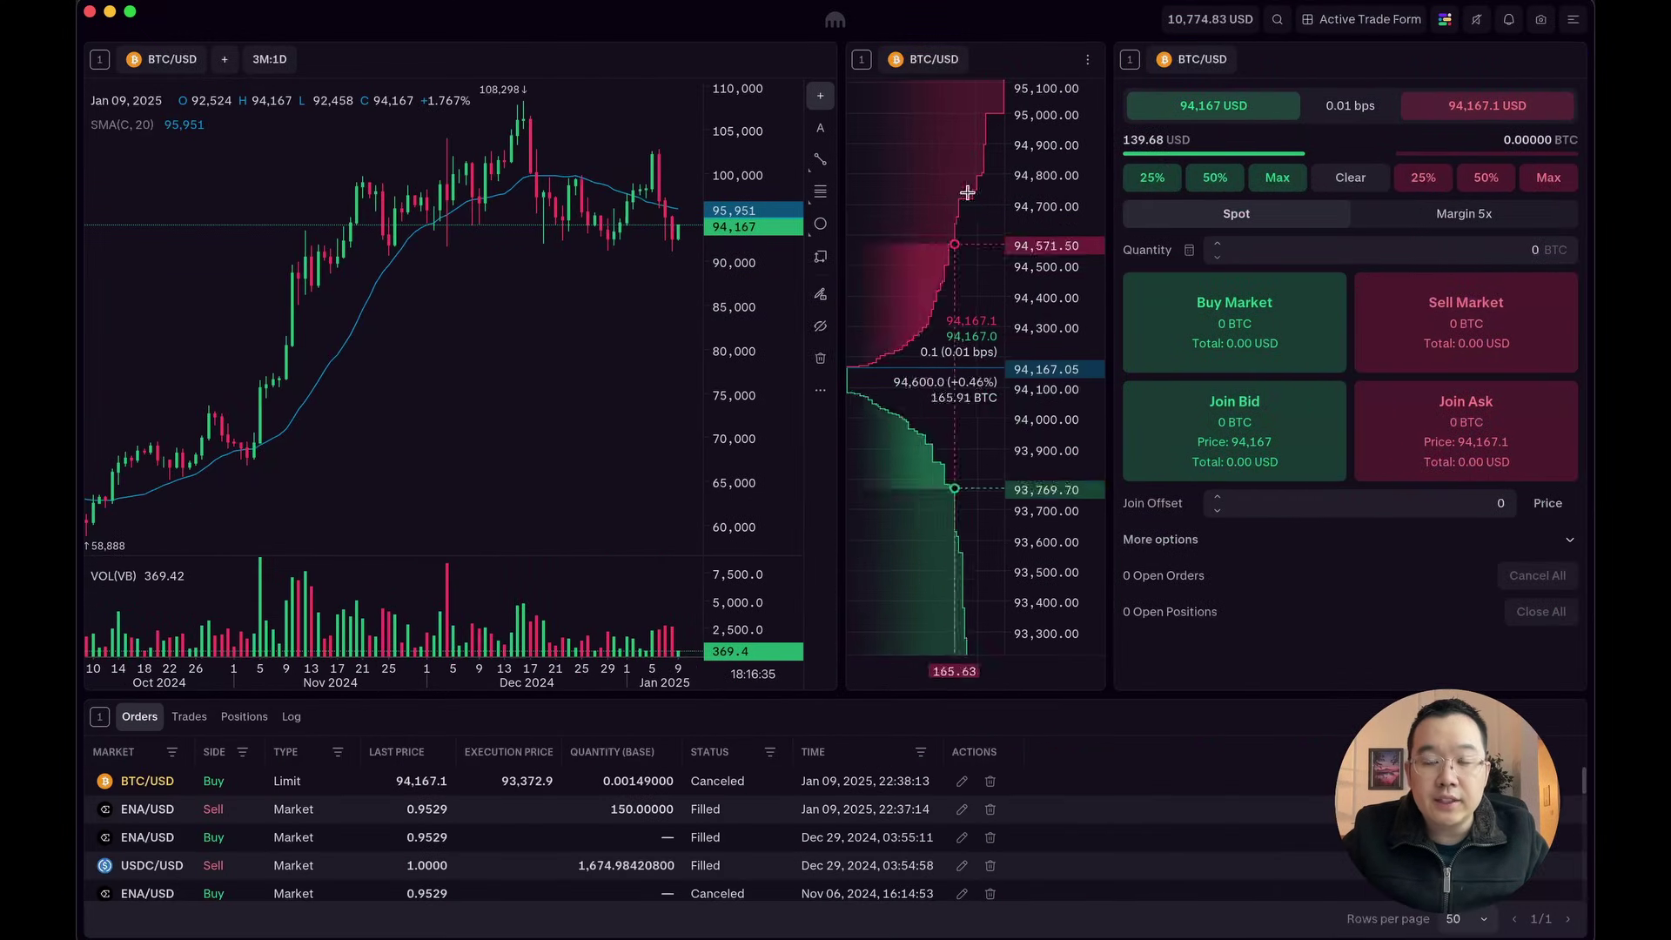
click(1275, 185)
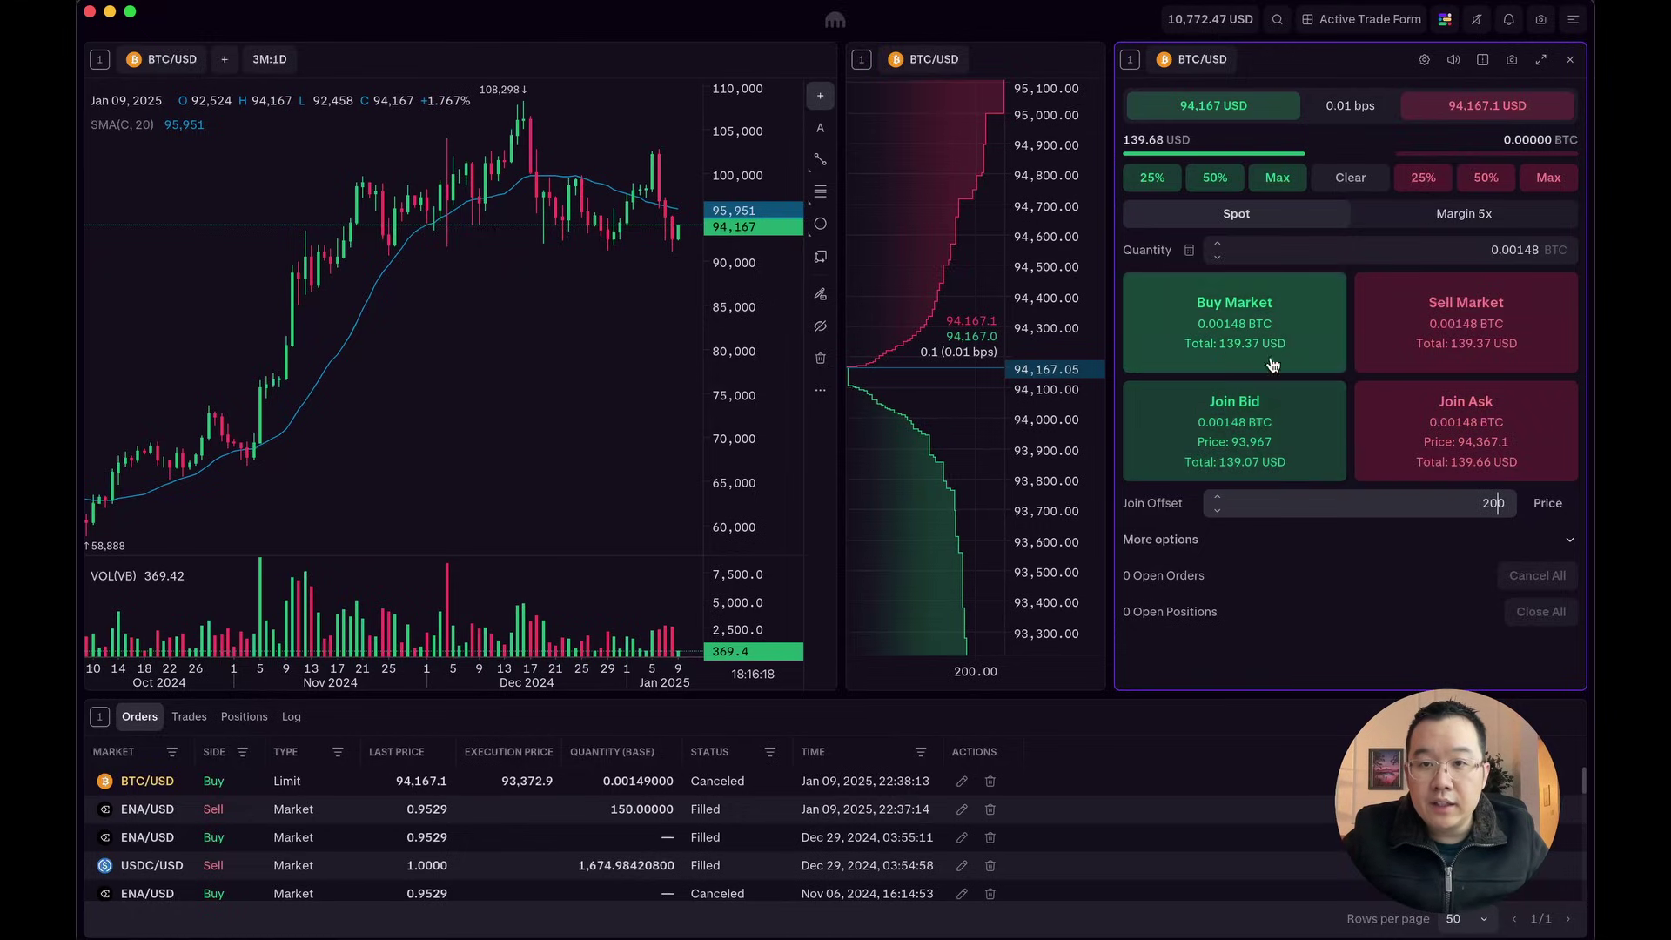
click(1244, 421)
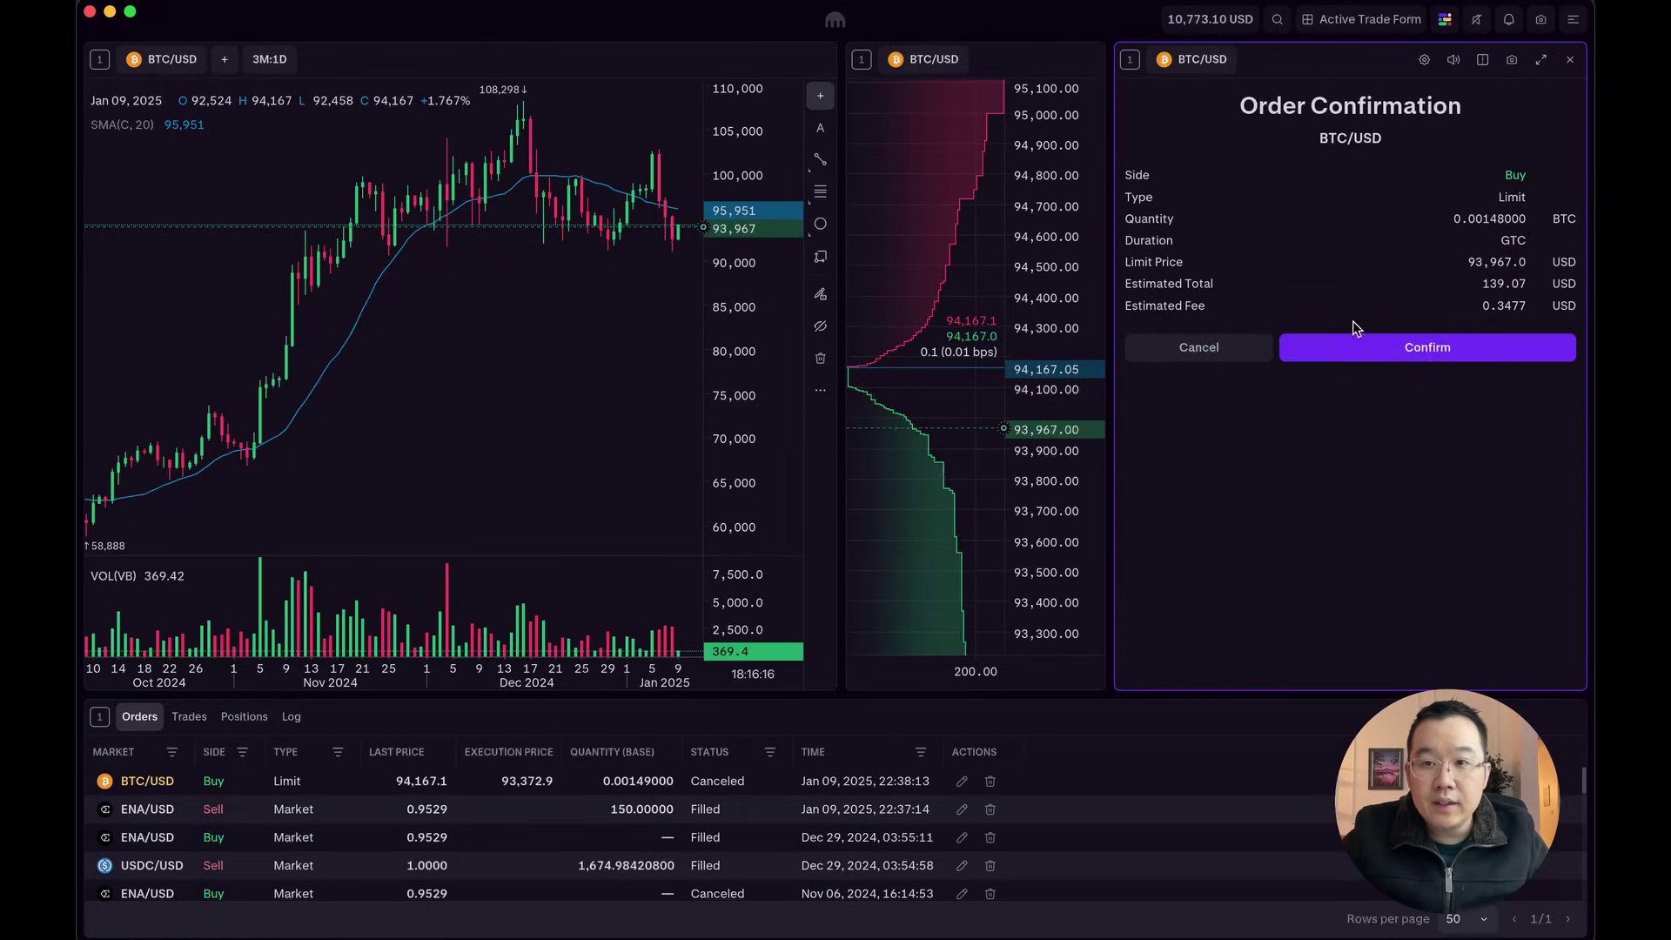
click(1358, 348)
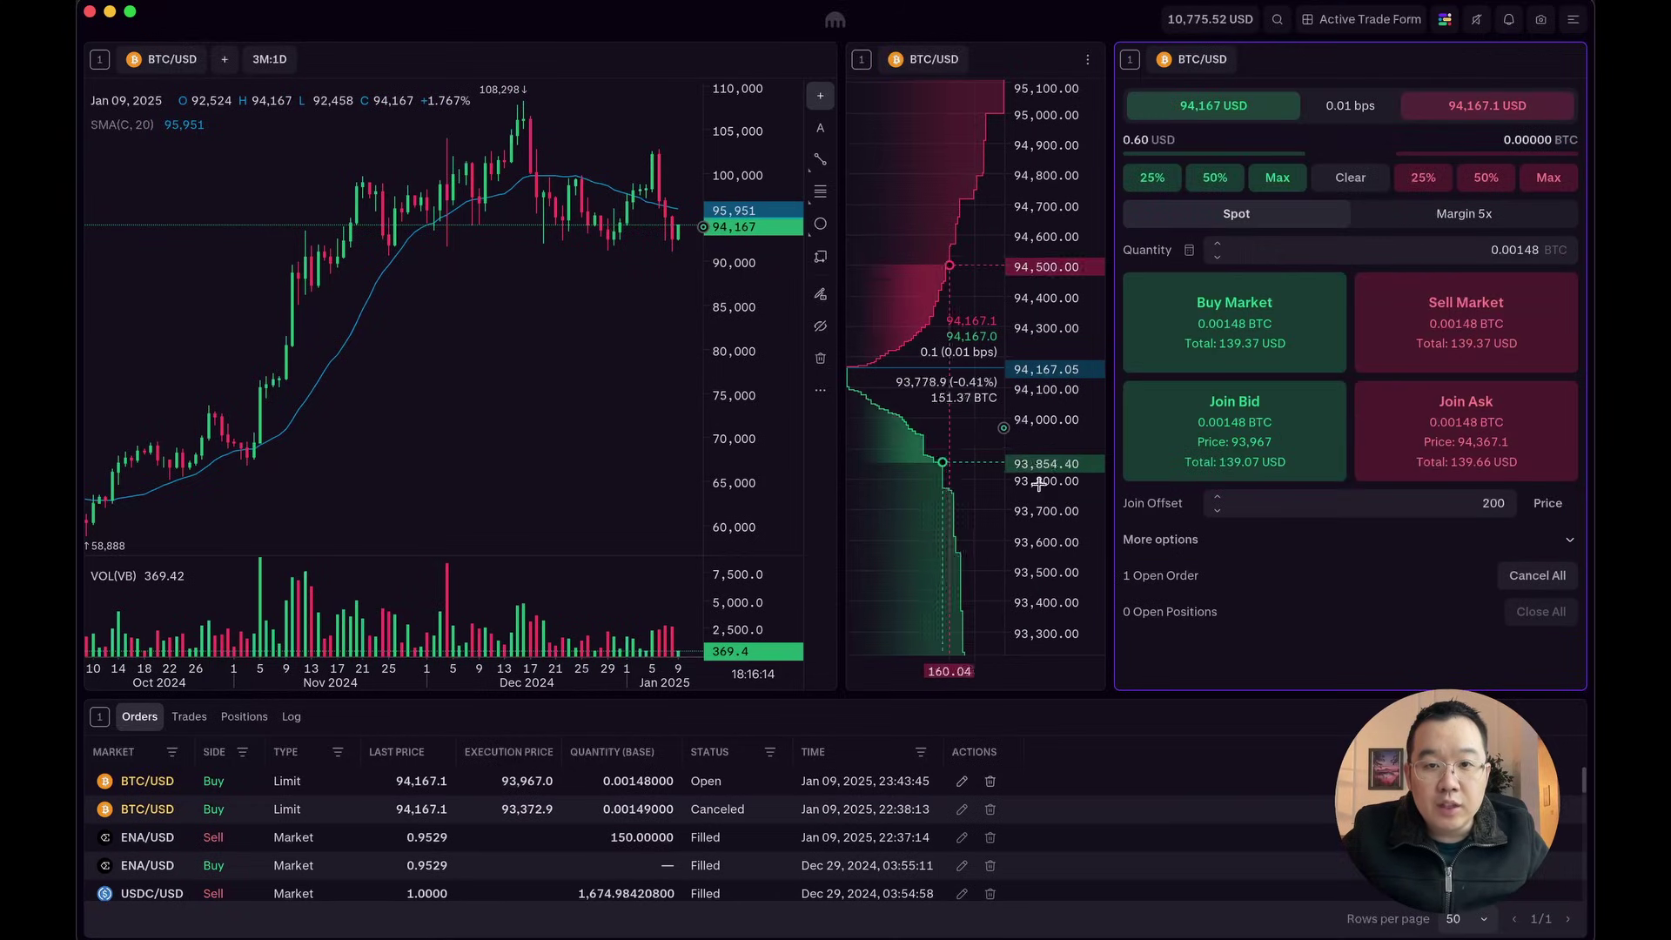
Cancel the open 93,967 buy order and switch back to the custom board
mouse_move(1005, 430)
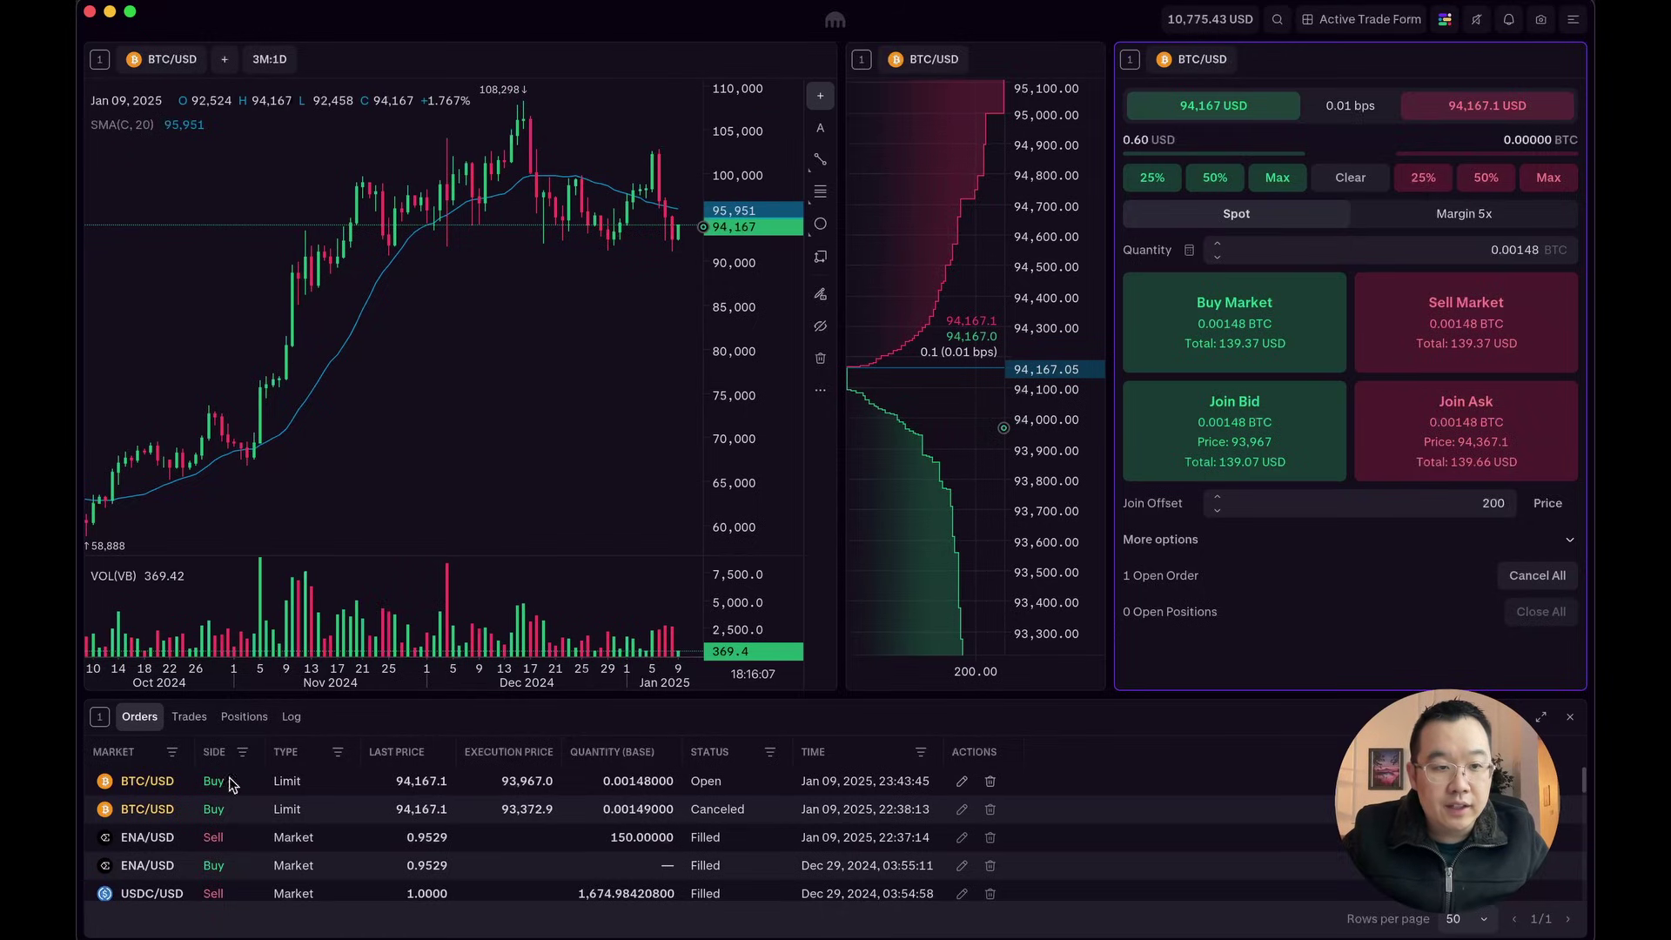
click(991, 781)
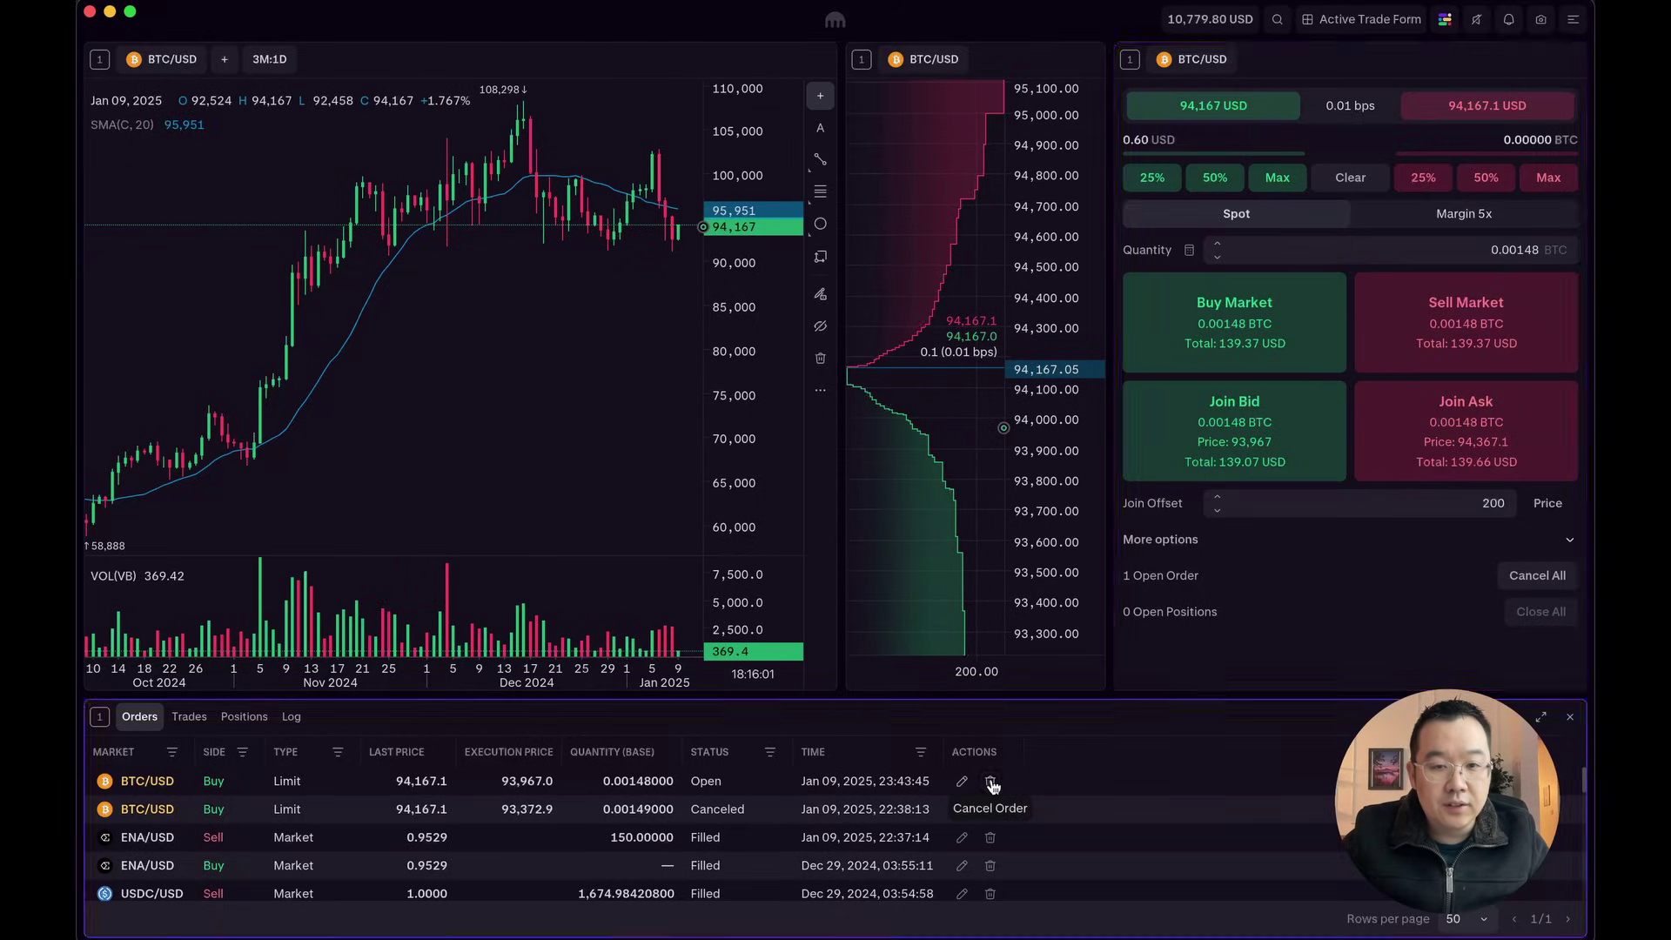
click(1367, 19)
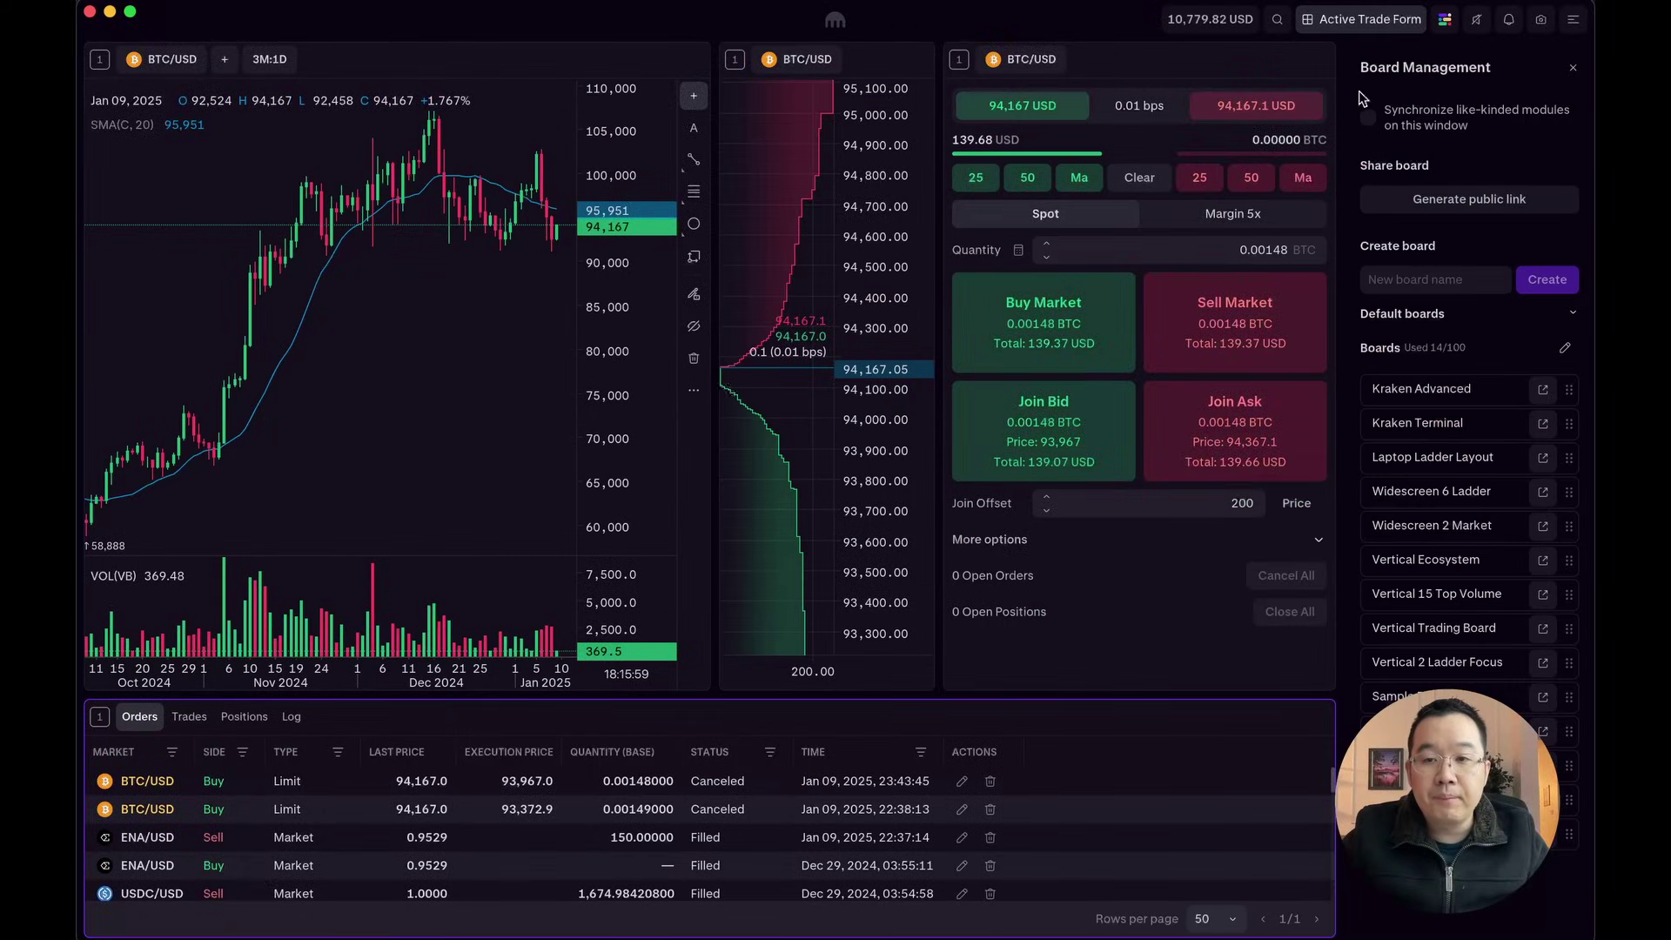
click(1436, 731)
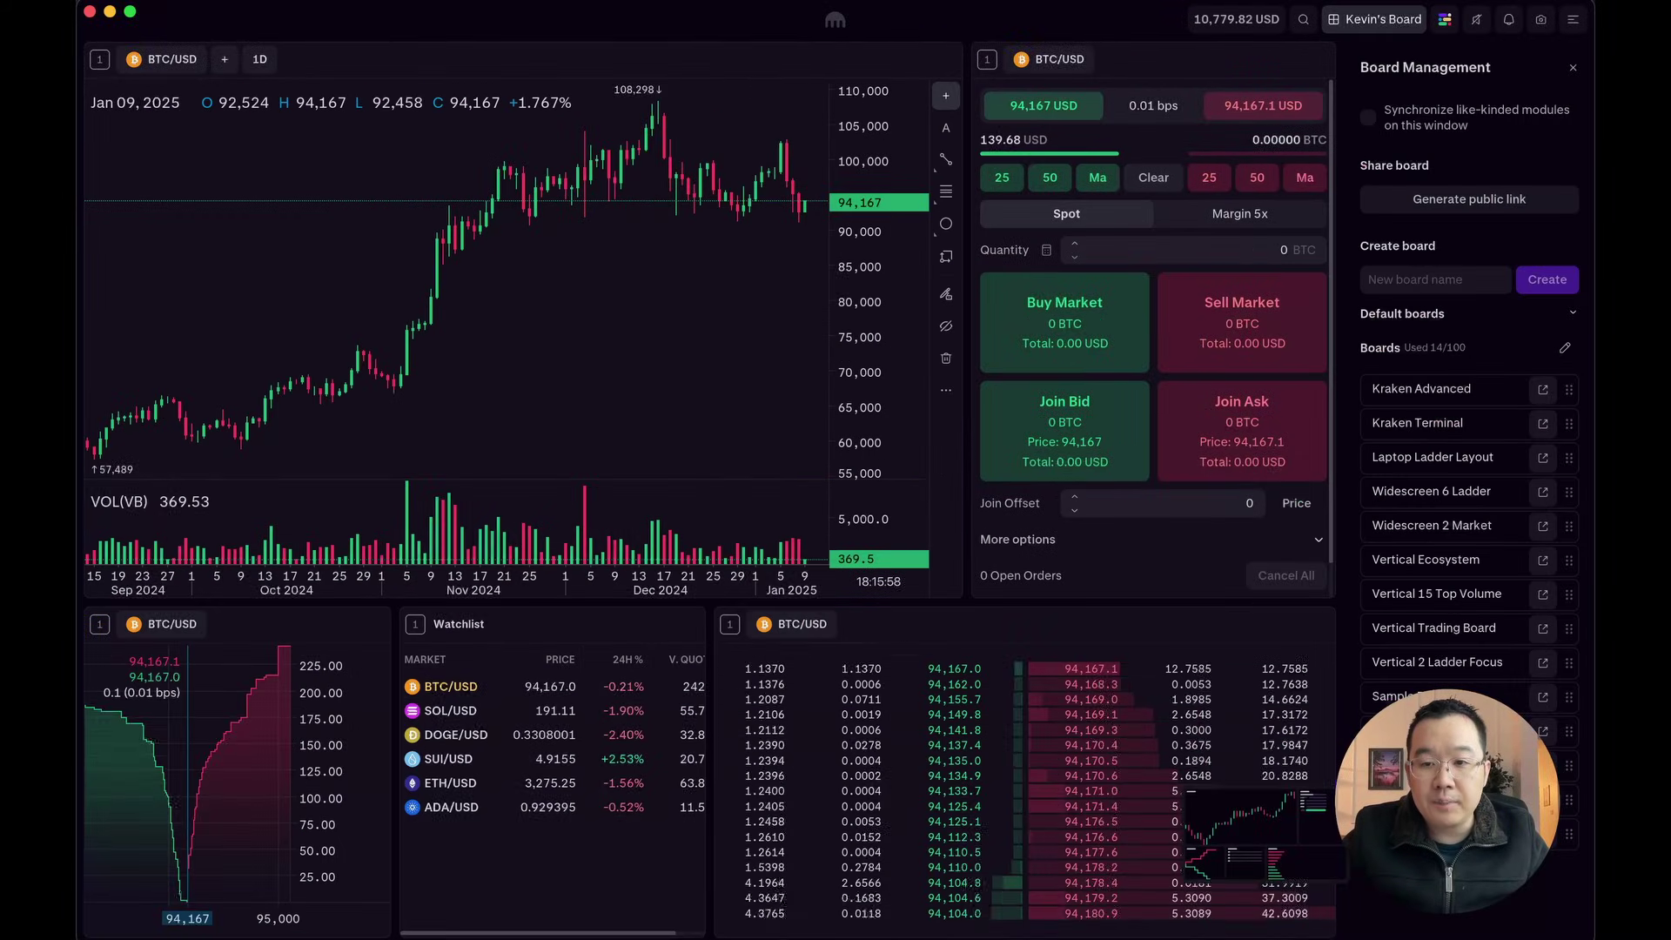
Add Bollinger Bands to the BTC/USD price chart
click(1570, 69)
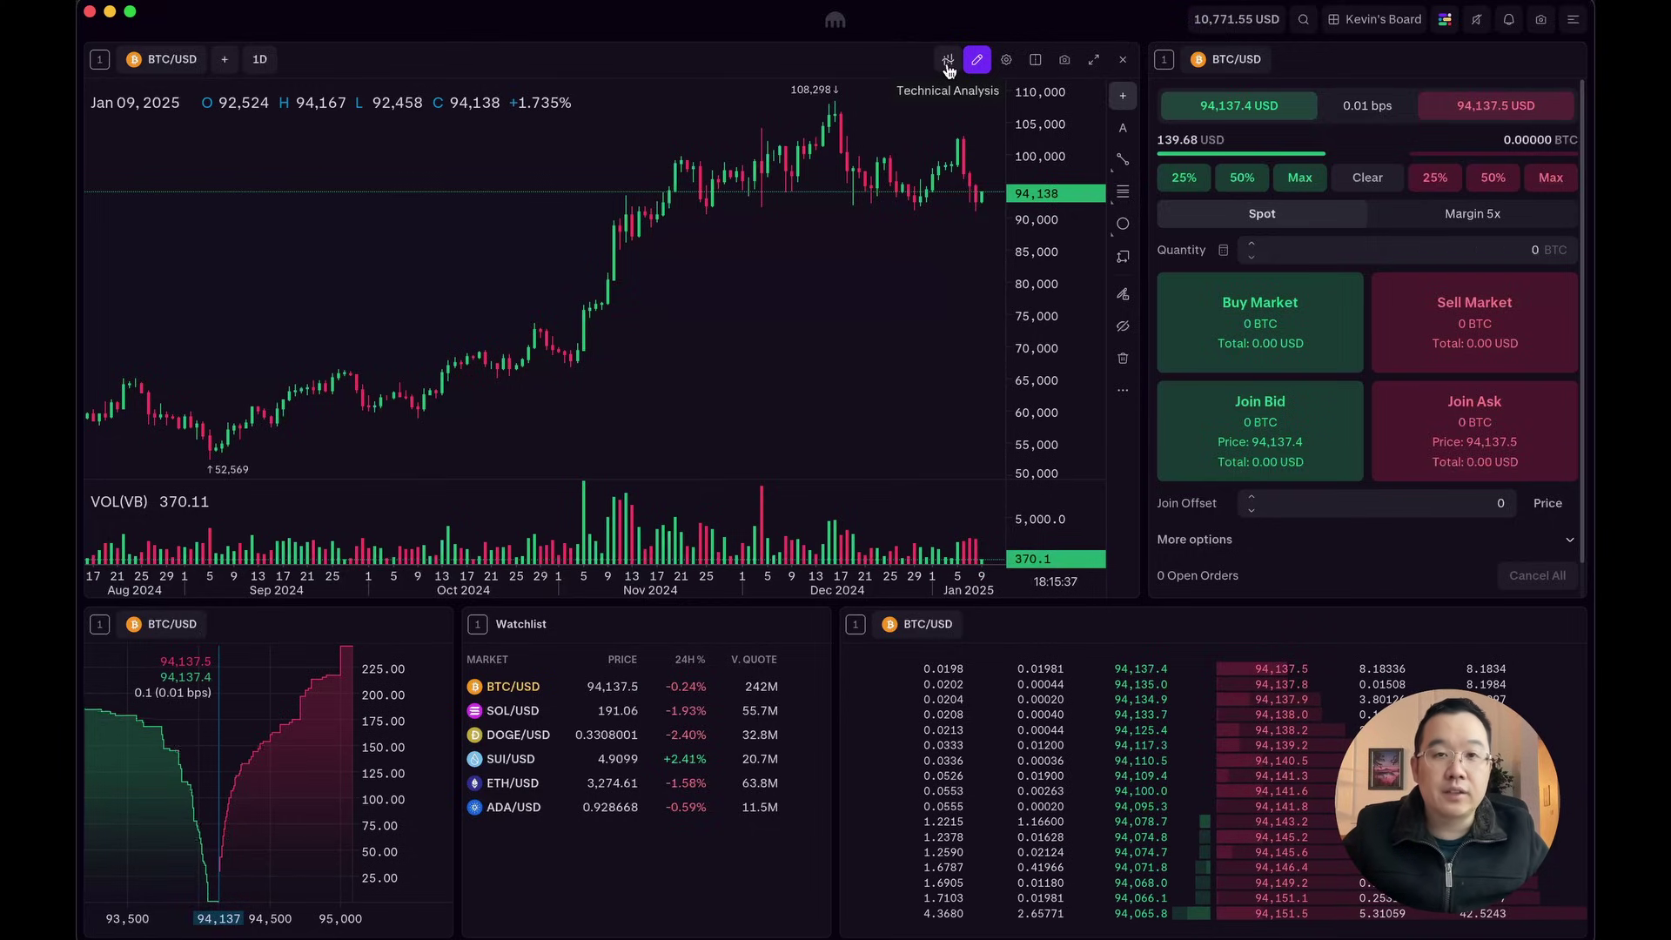
click(948, 66)
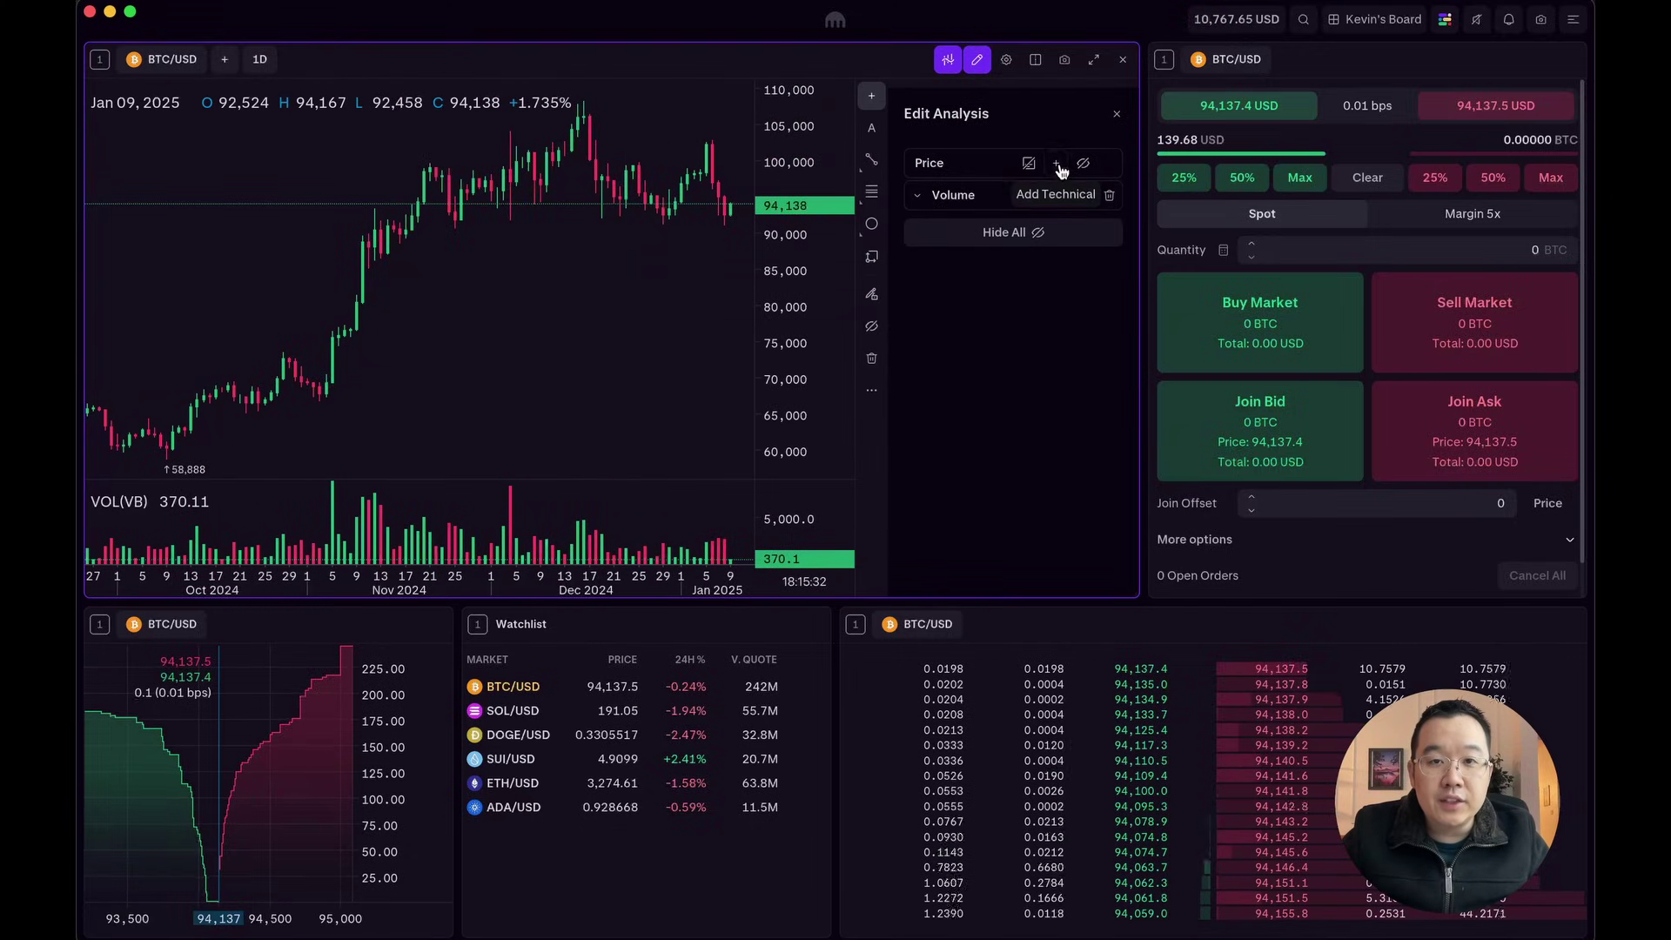
click(1059, 165)
click(1018, 444)
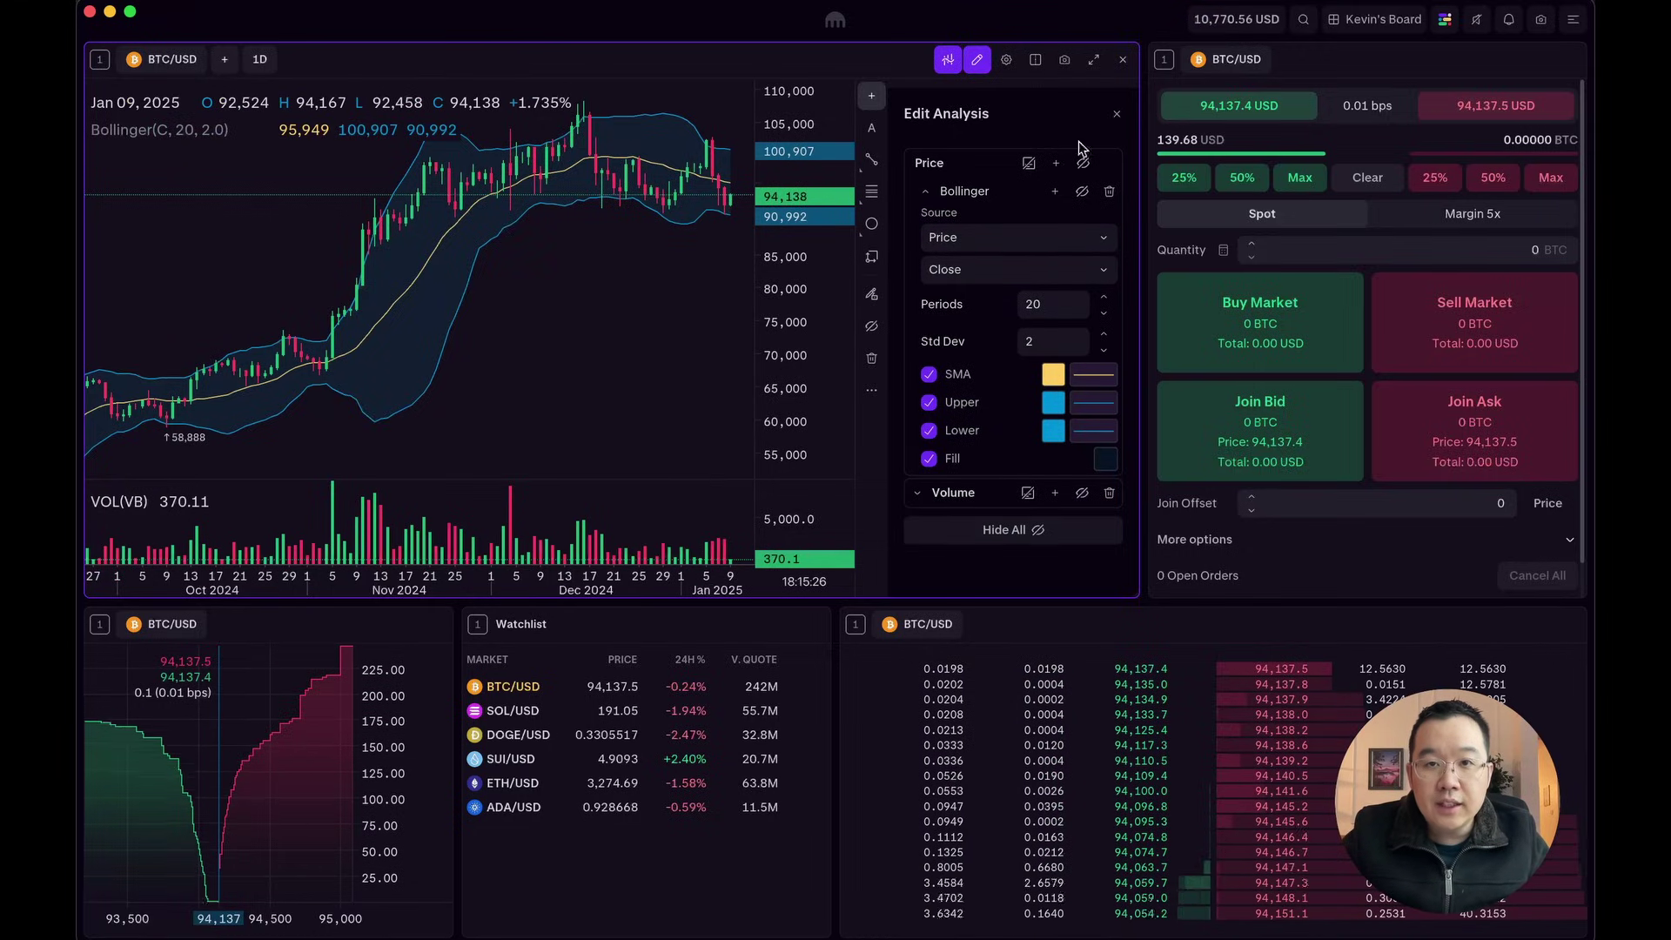
click(925, 191)
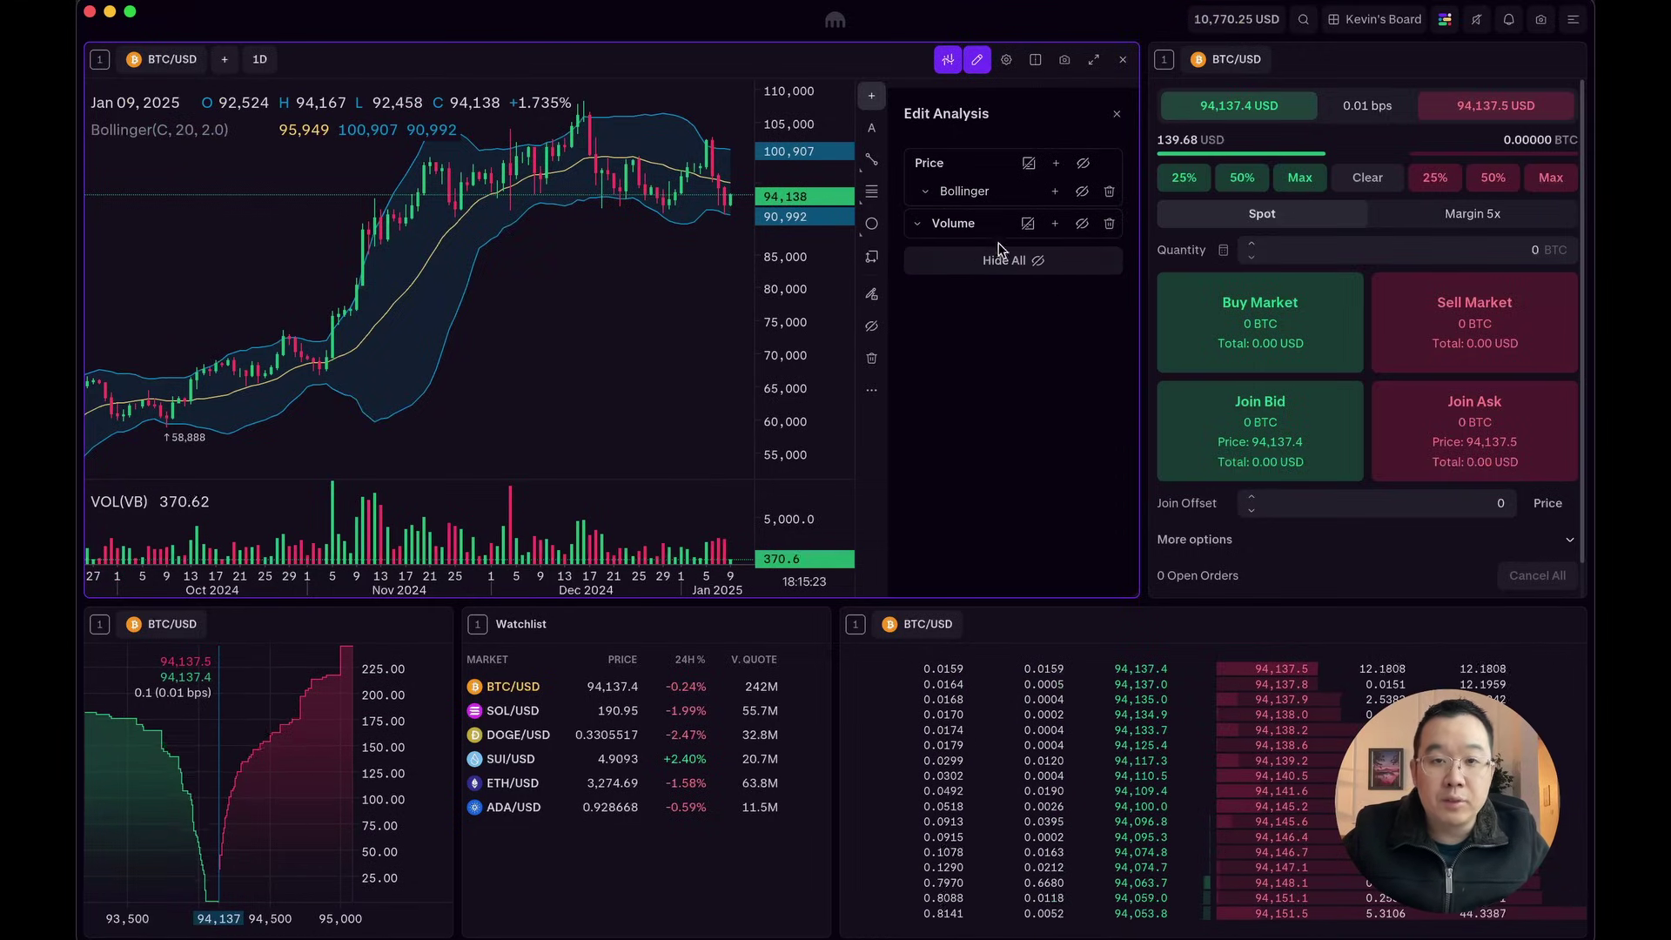
scroll(668, 453, left, 5)
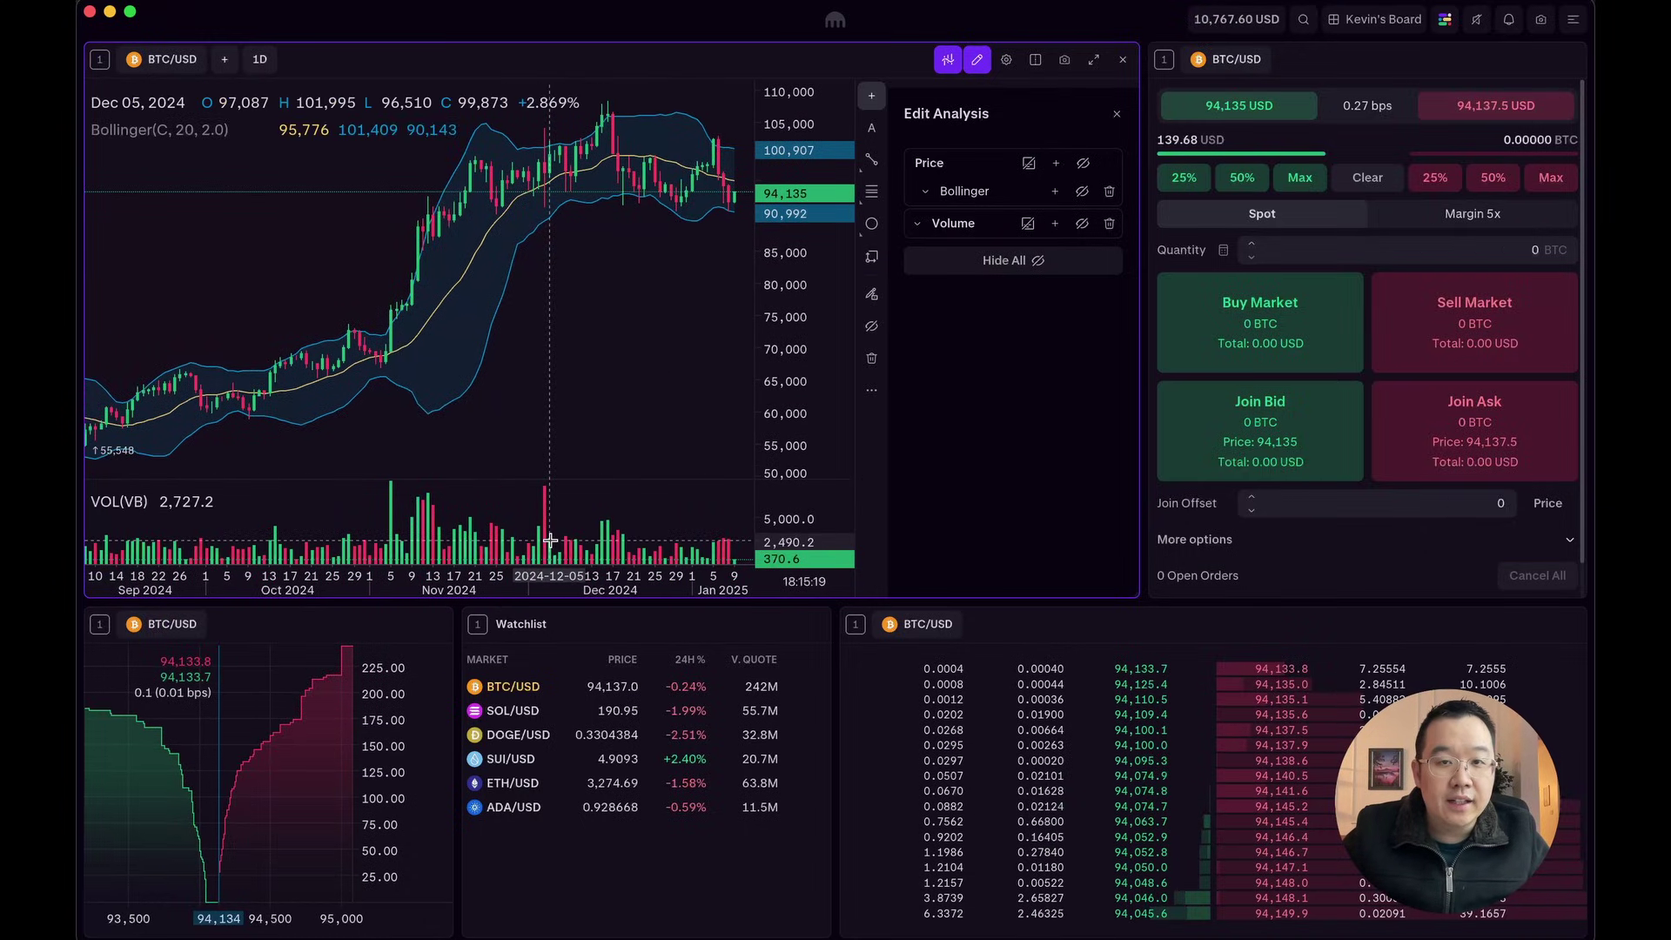
Add a pale yellow, thicker, dotted Simple Moving Average to the volume pane
click(1051, 225)
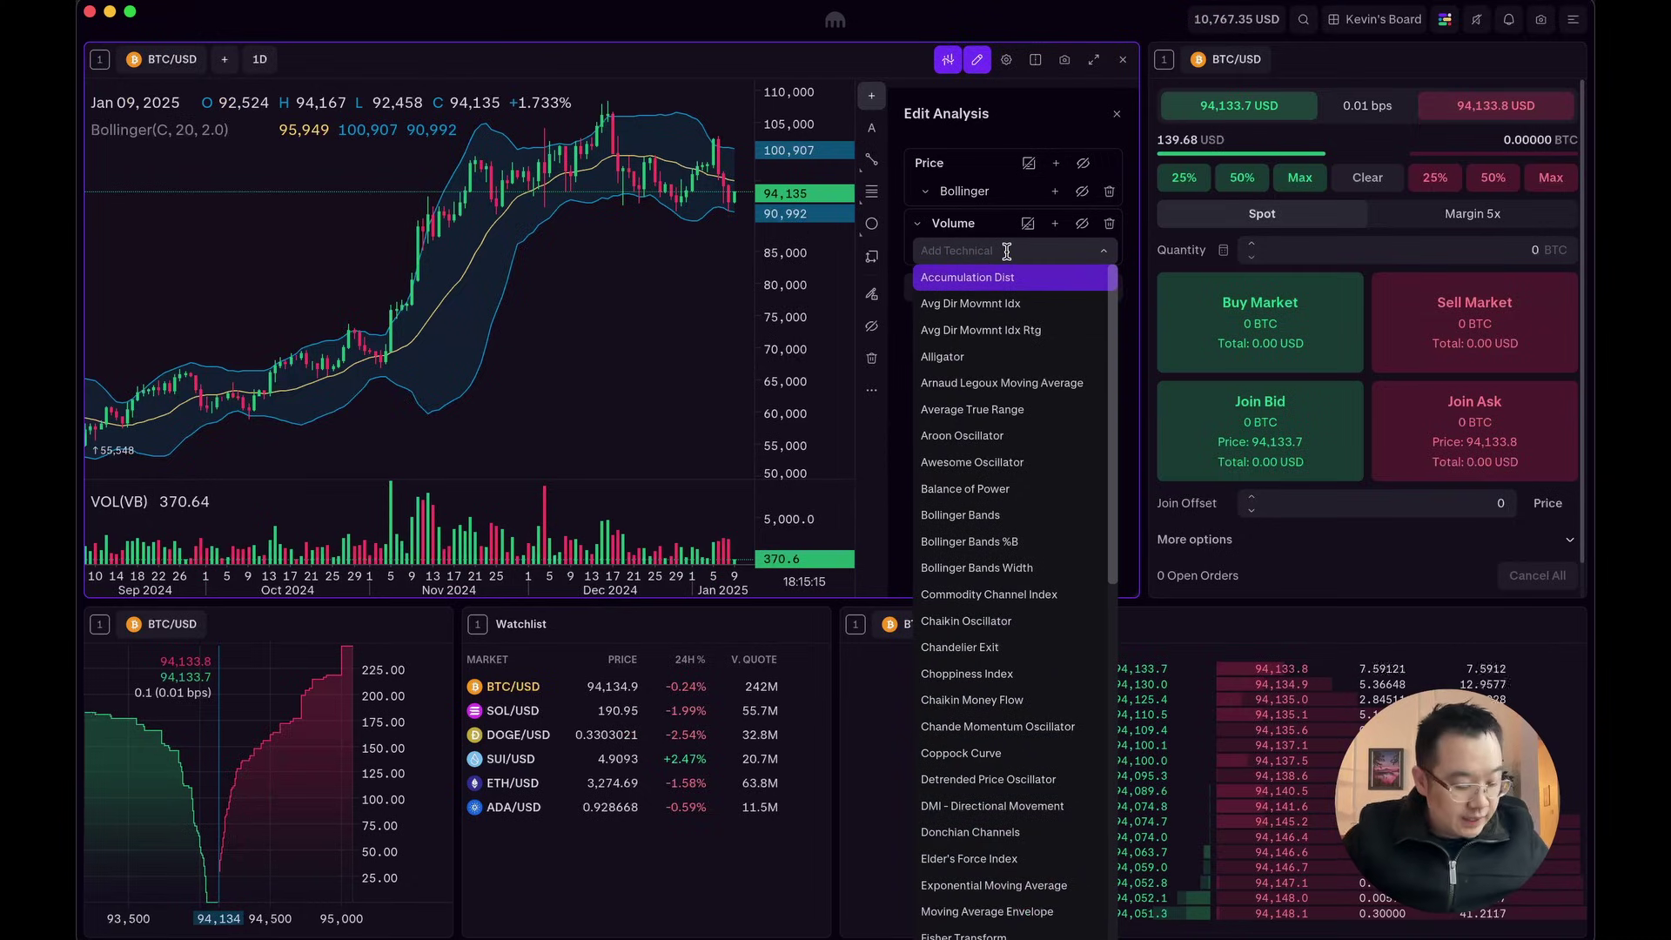
text(sma)
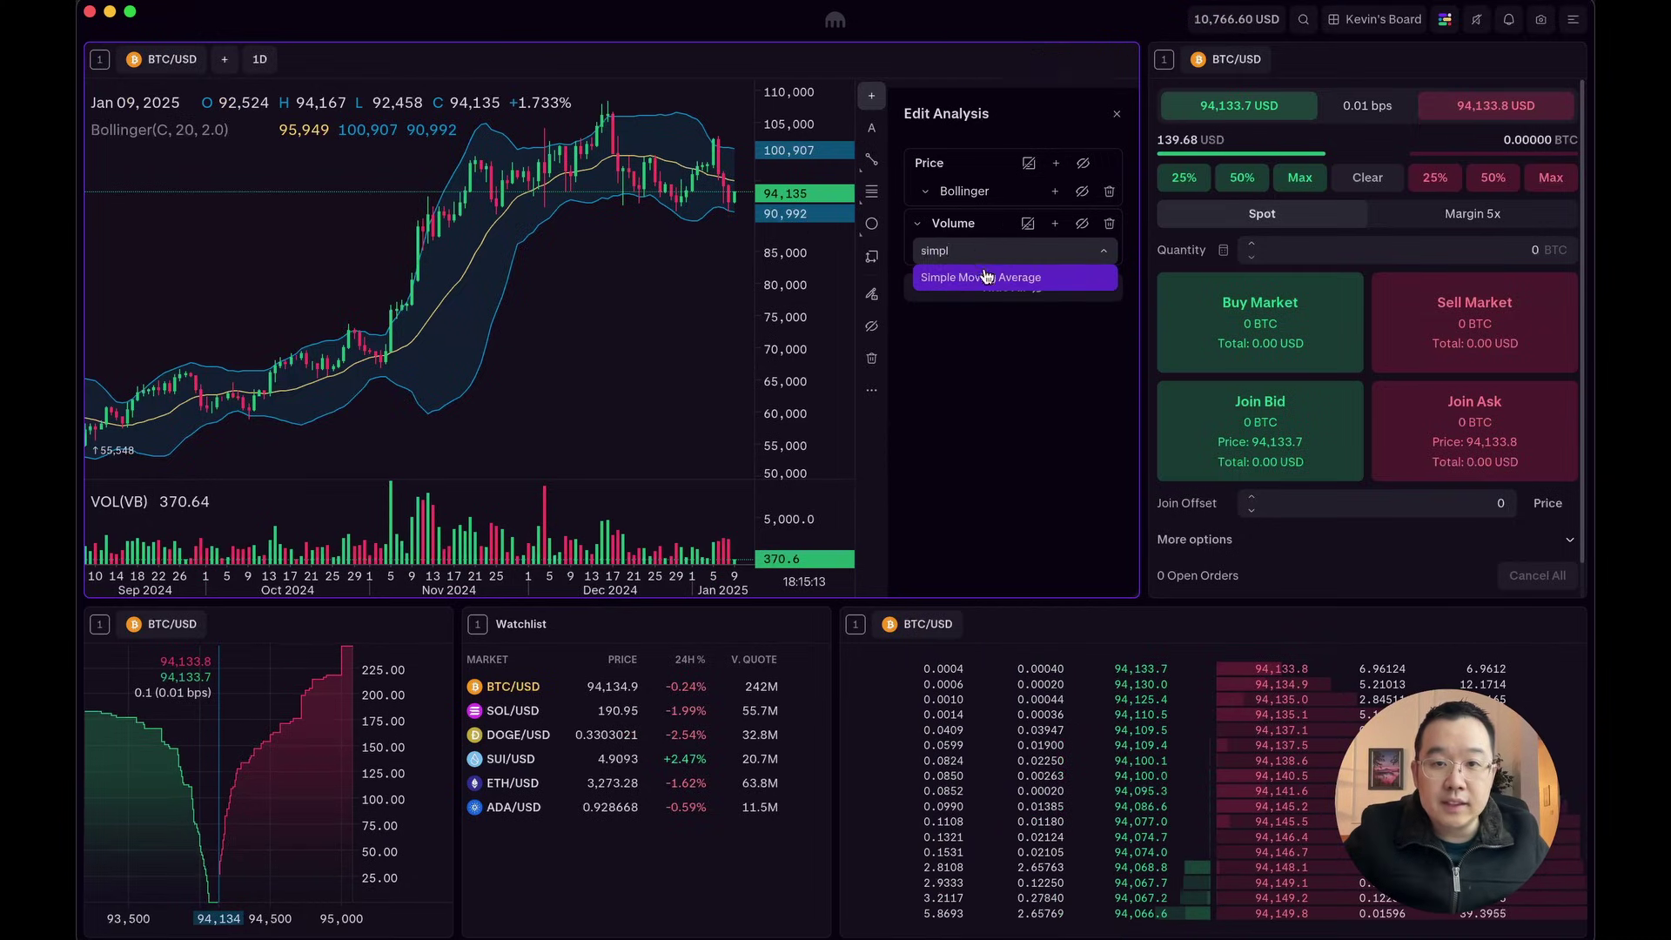
click(984, 277)
click(1053, 365)
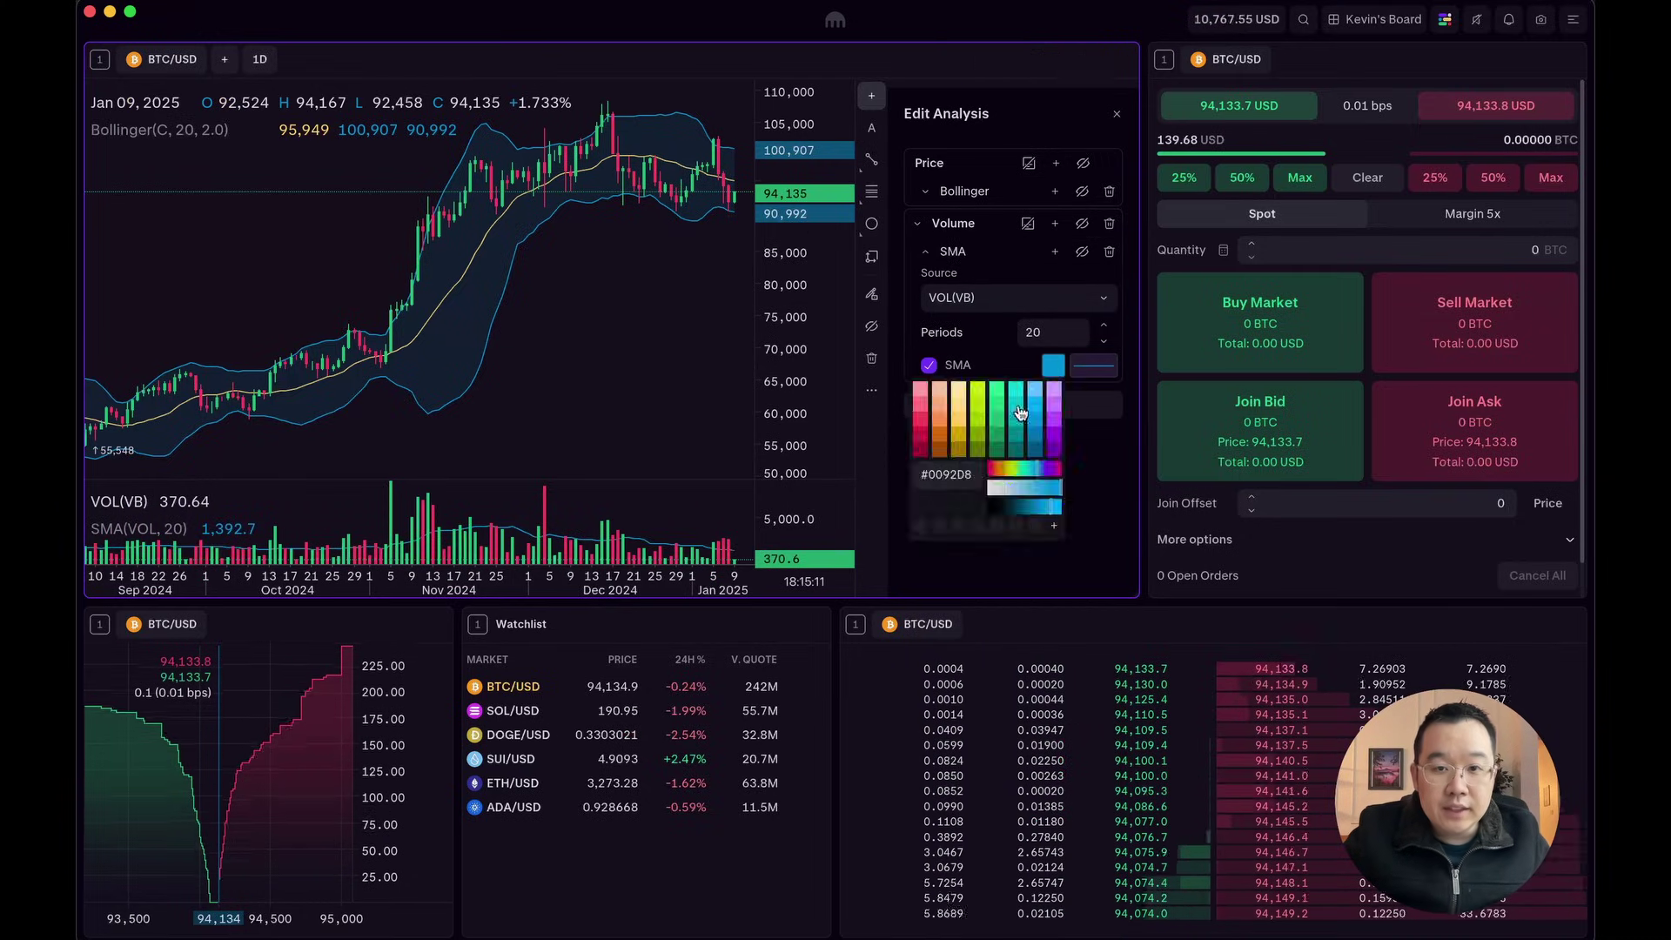
click(960, 398)
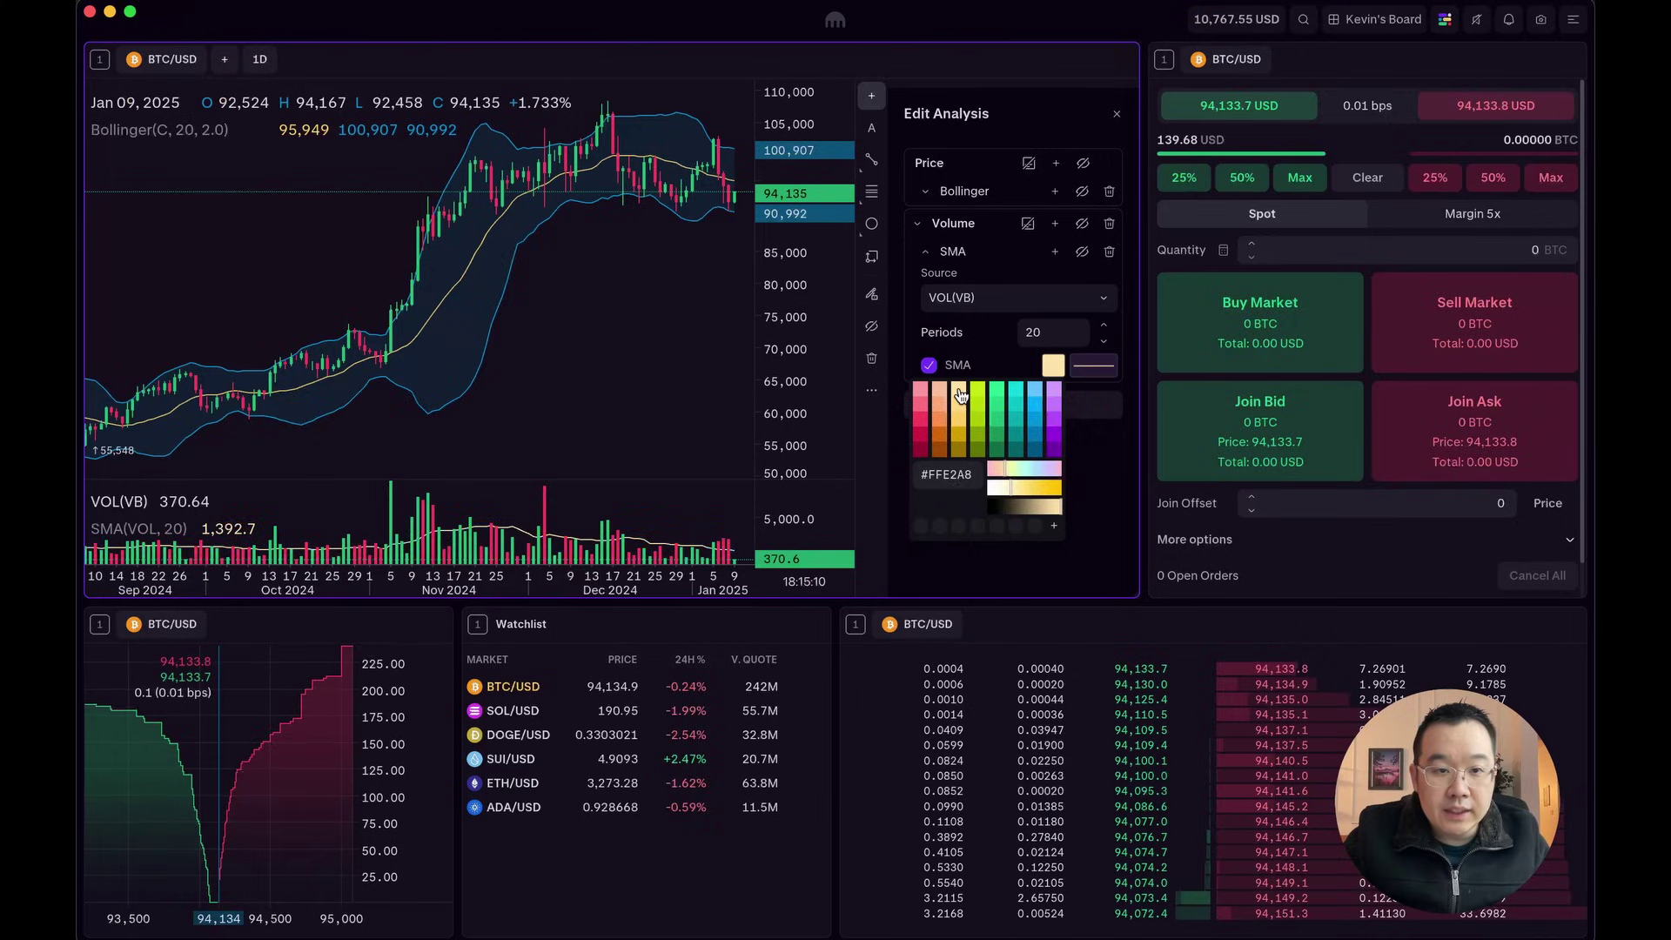
click(1088, 365)
click(1094, 365)
click(1099, 445)
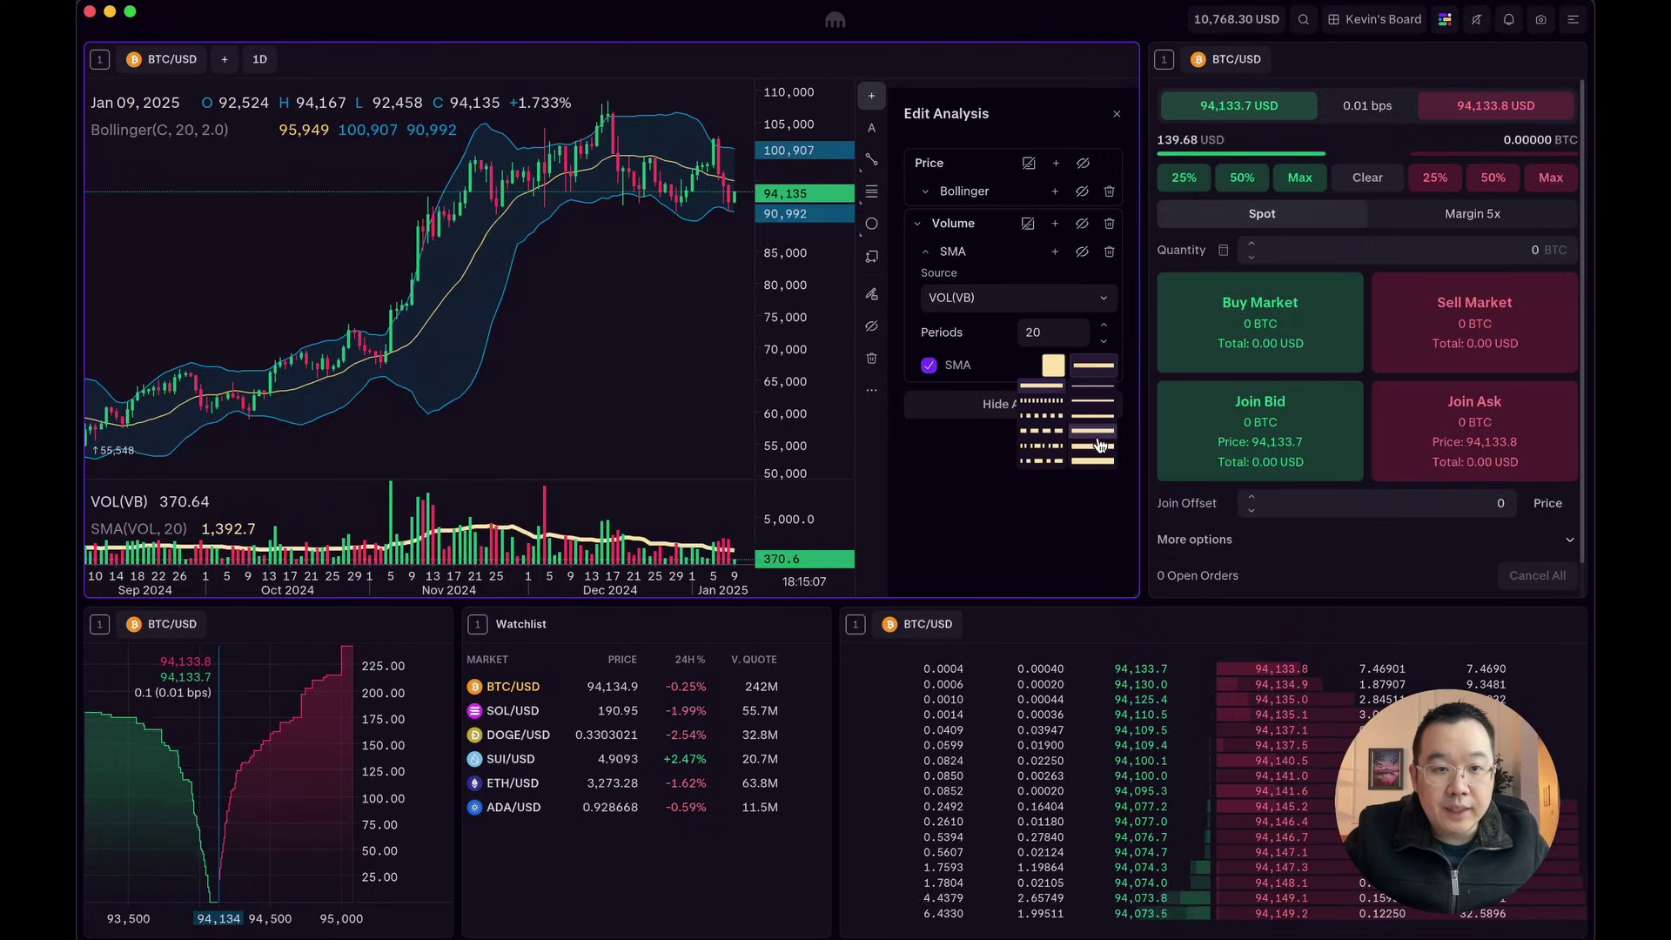
click(1056, 403)
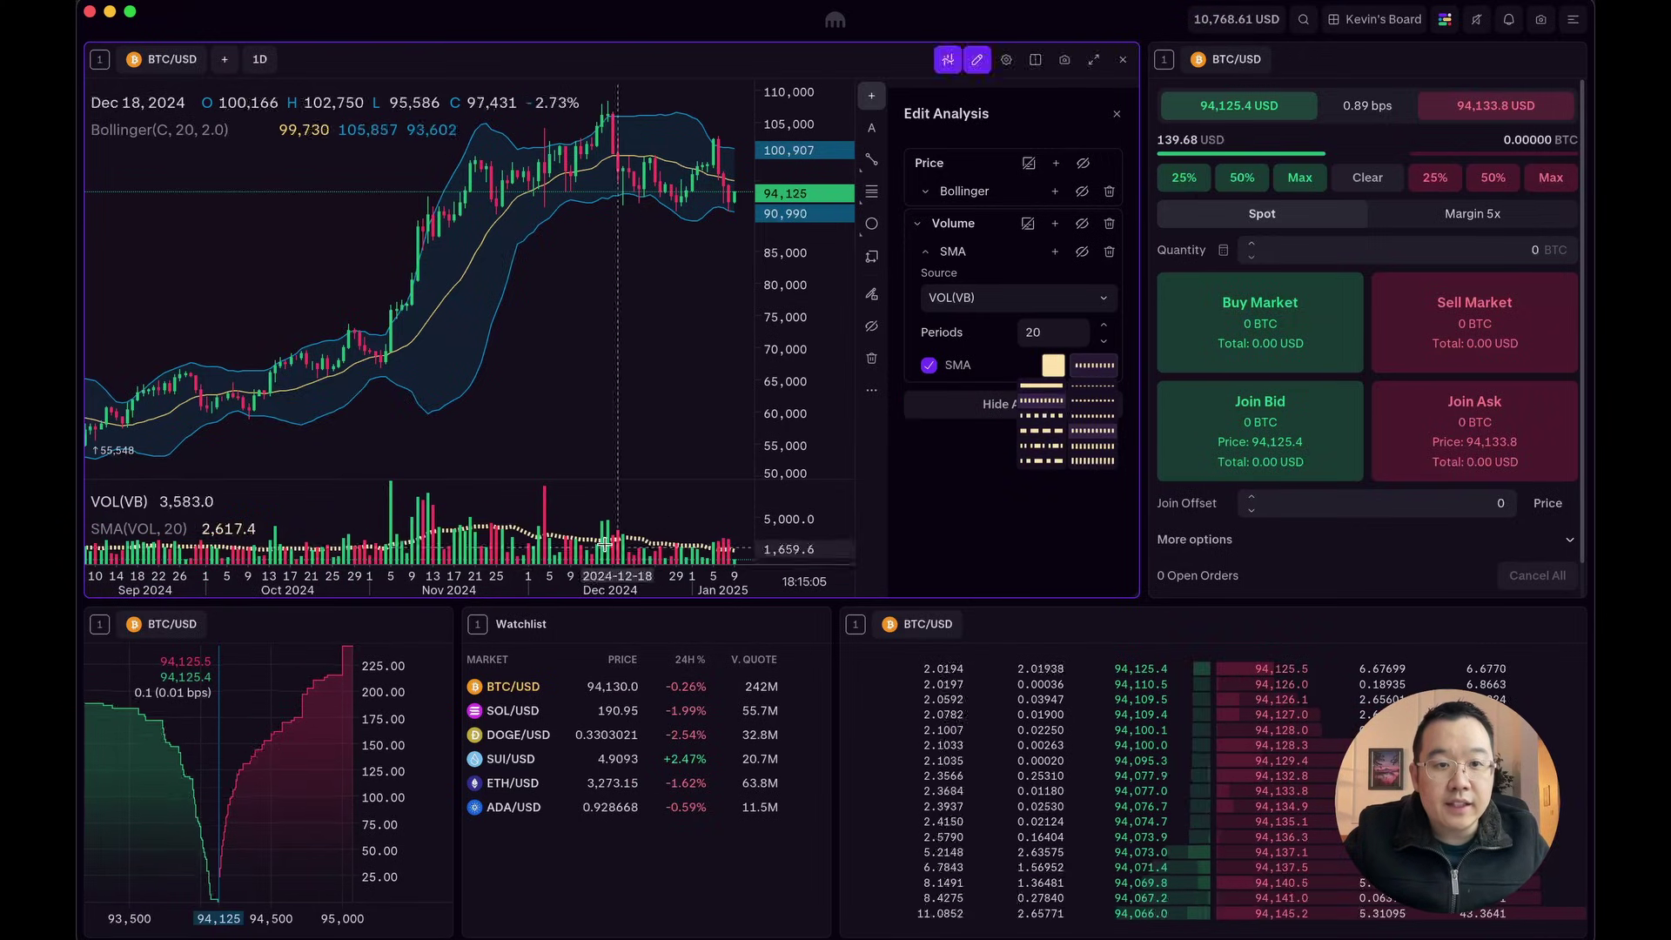
Make the chart row taller, then hide the volume SMA and the Bollinger bands
scroll(600, 591, down, 3)
drag(600, 602, 600, 638)
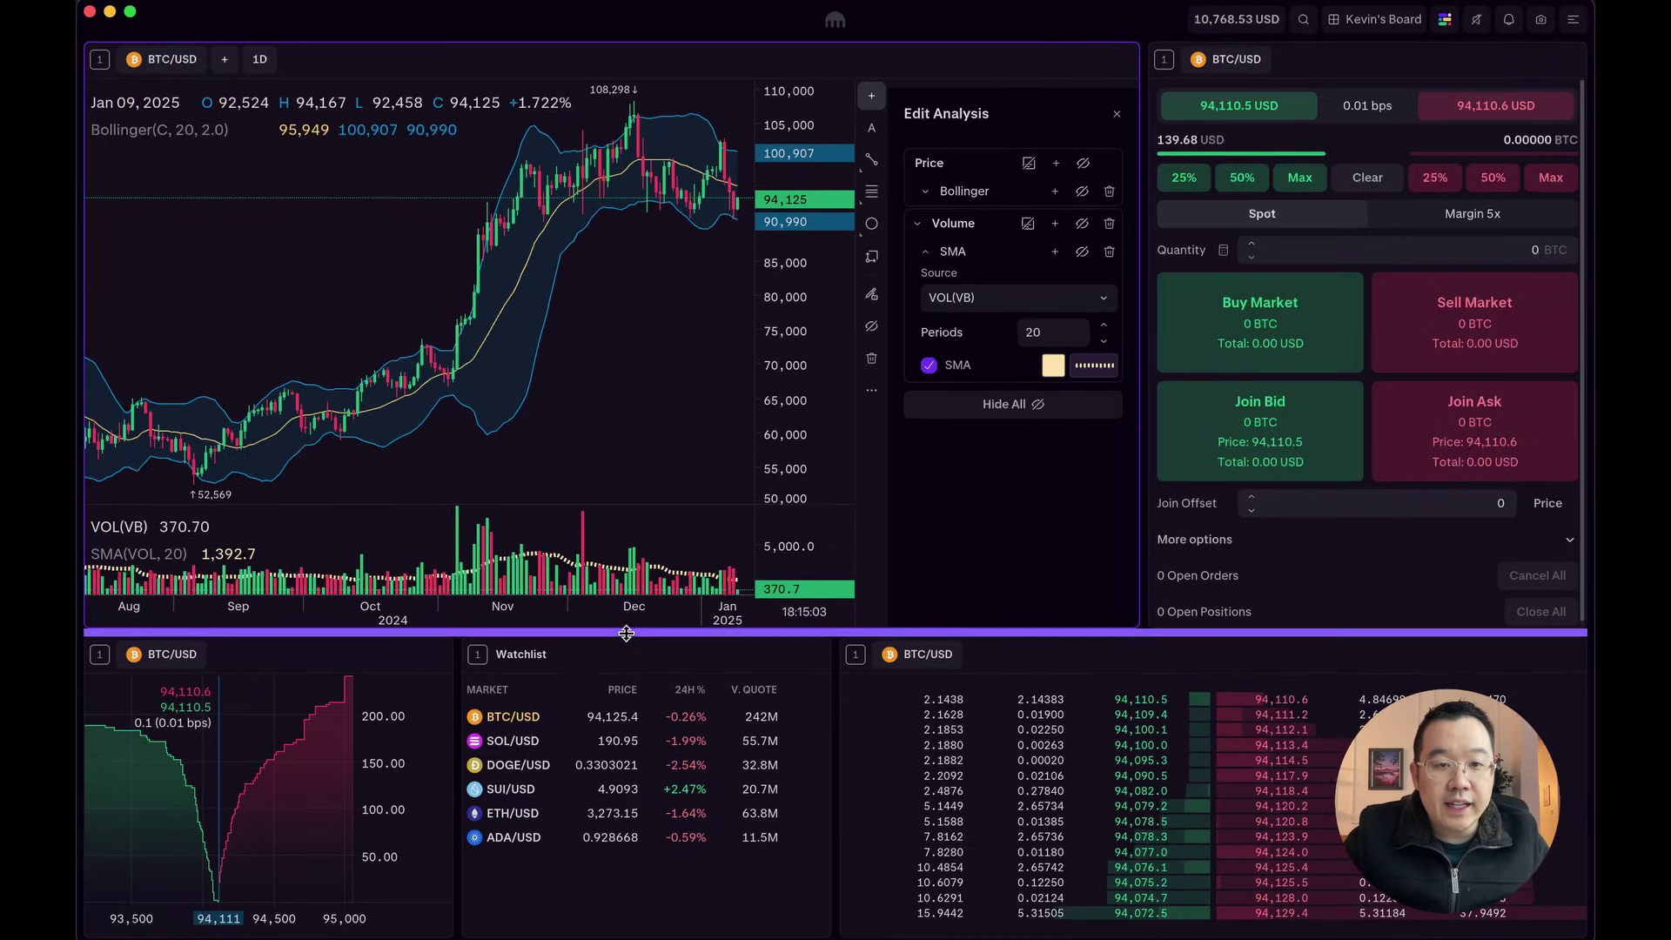
click(916, 225)
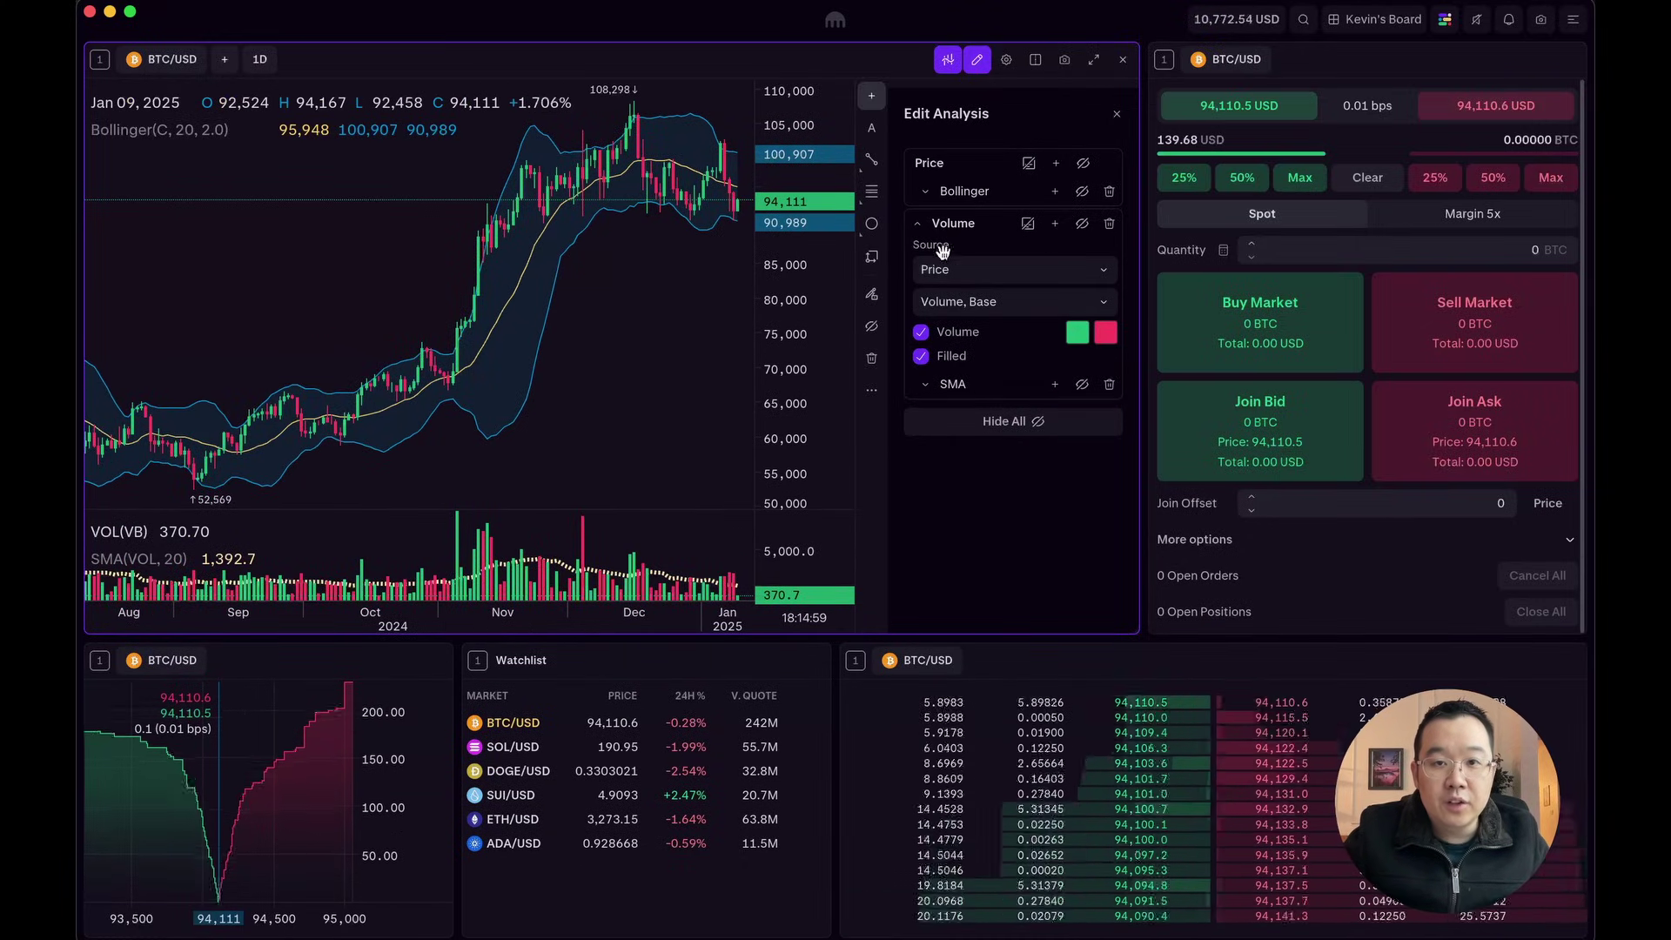
click(922, 232)
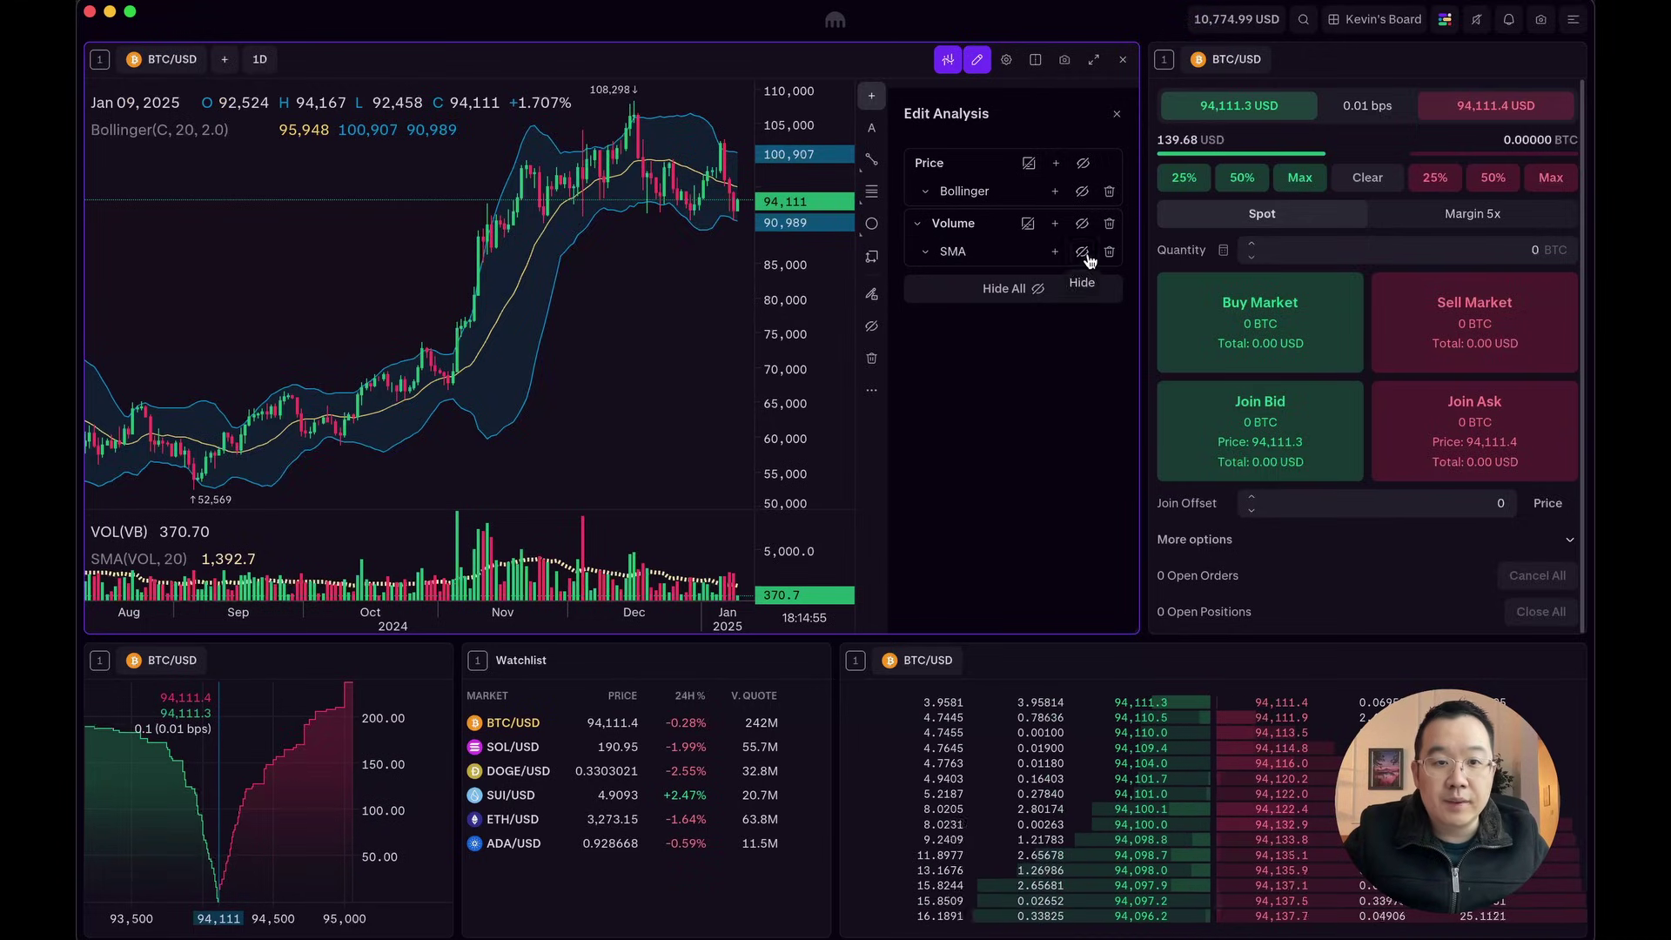
click(1084, 253)
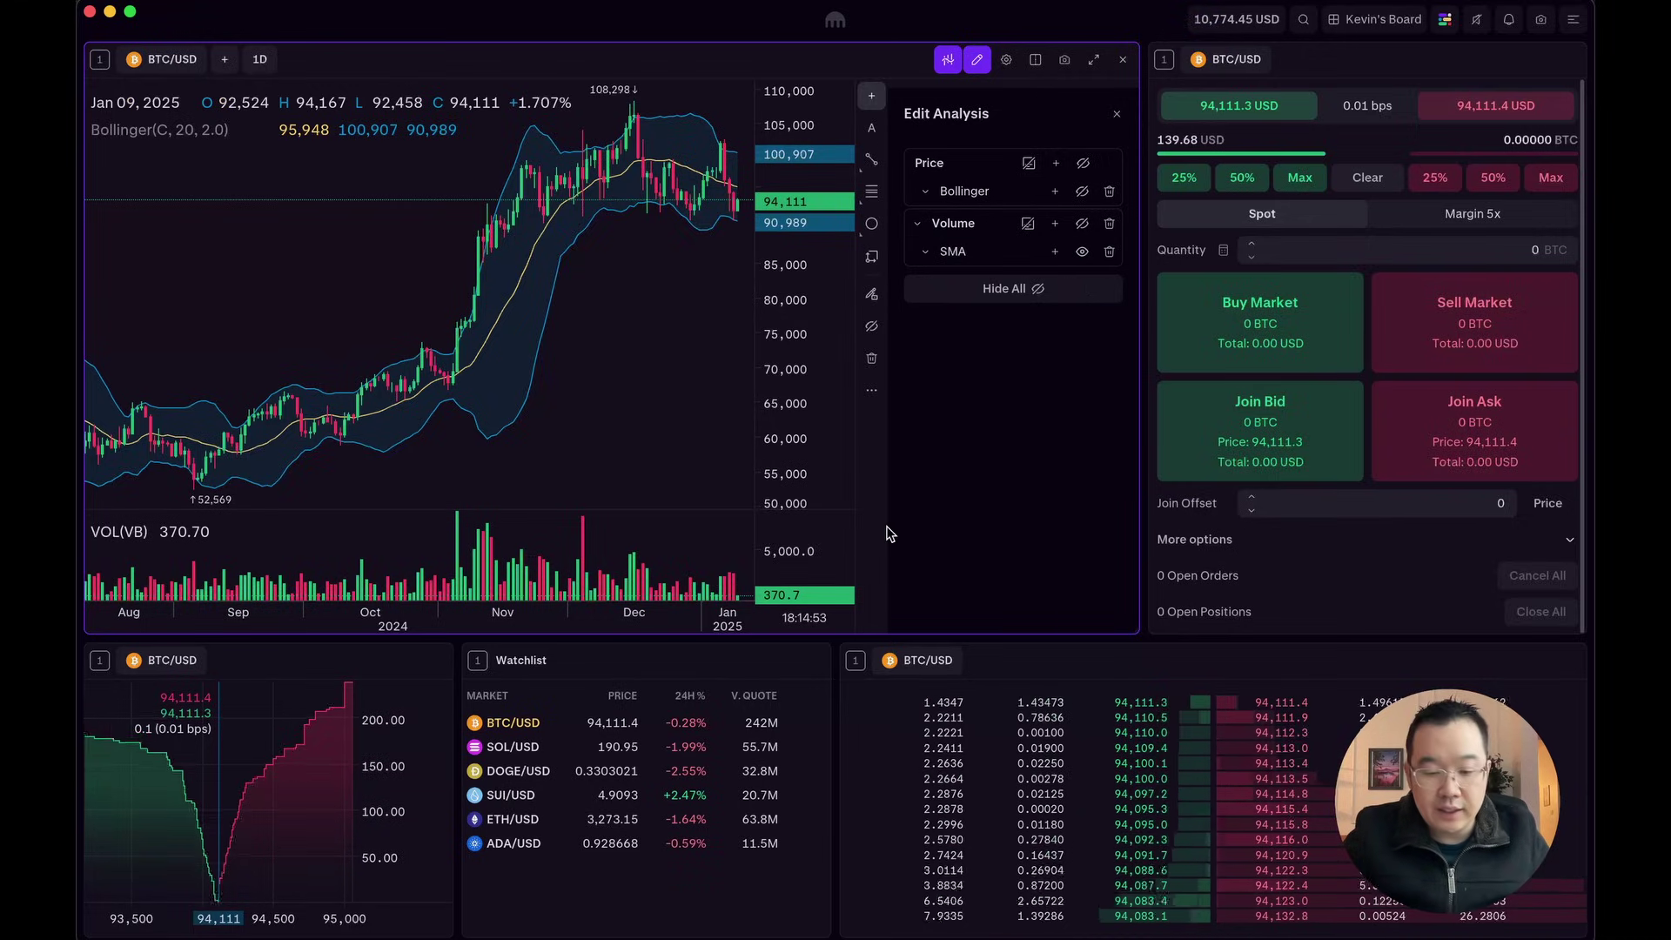
click(1108, 190)
click(1116, 114)
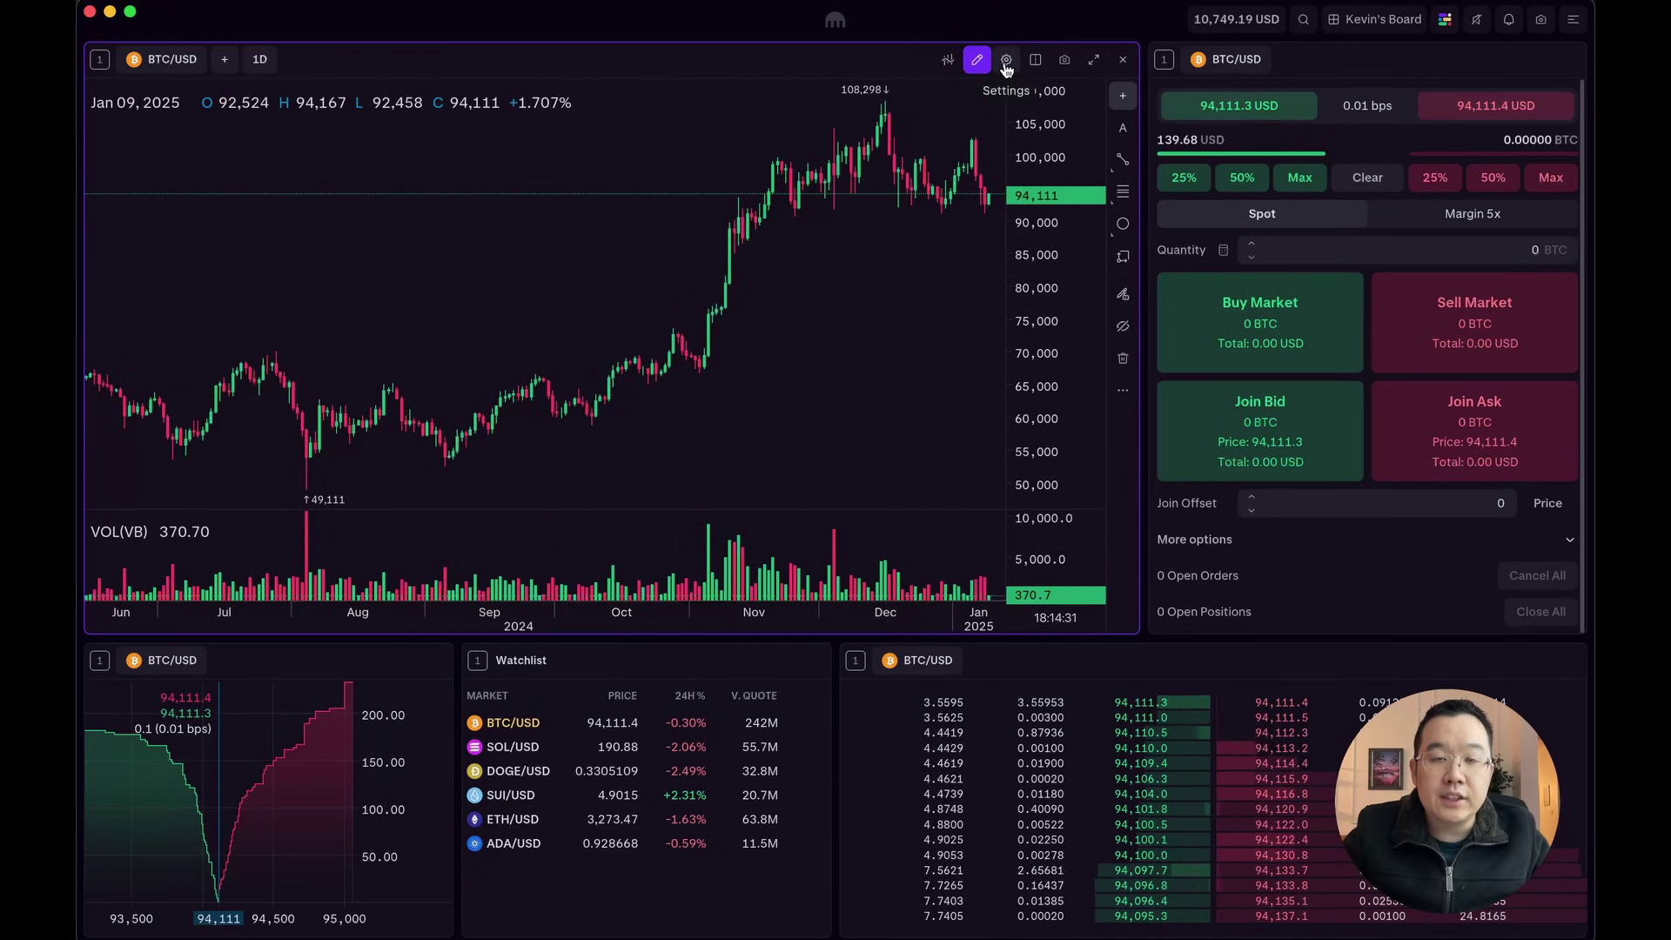
click(1005, 62)
scroll(1458, 496, down, 10)
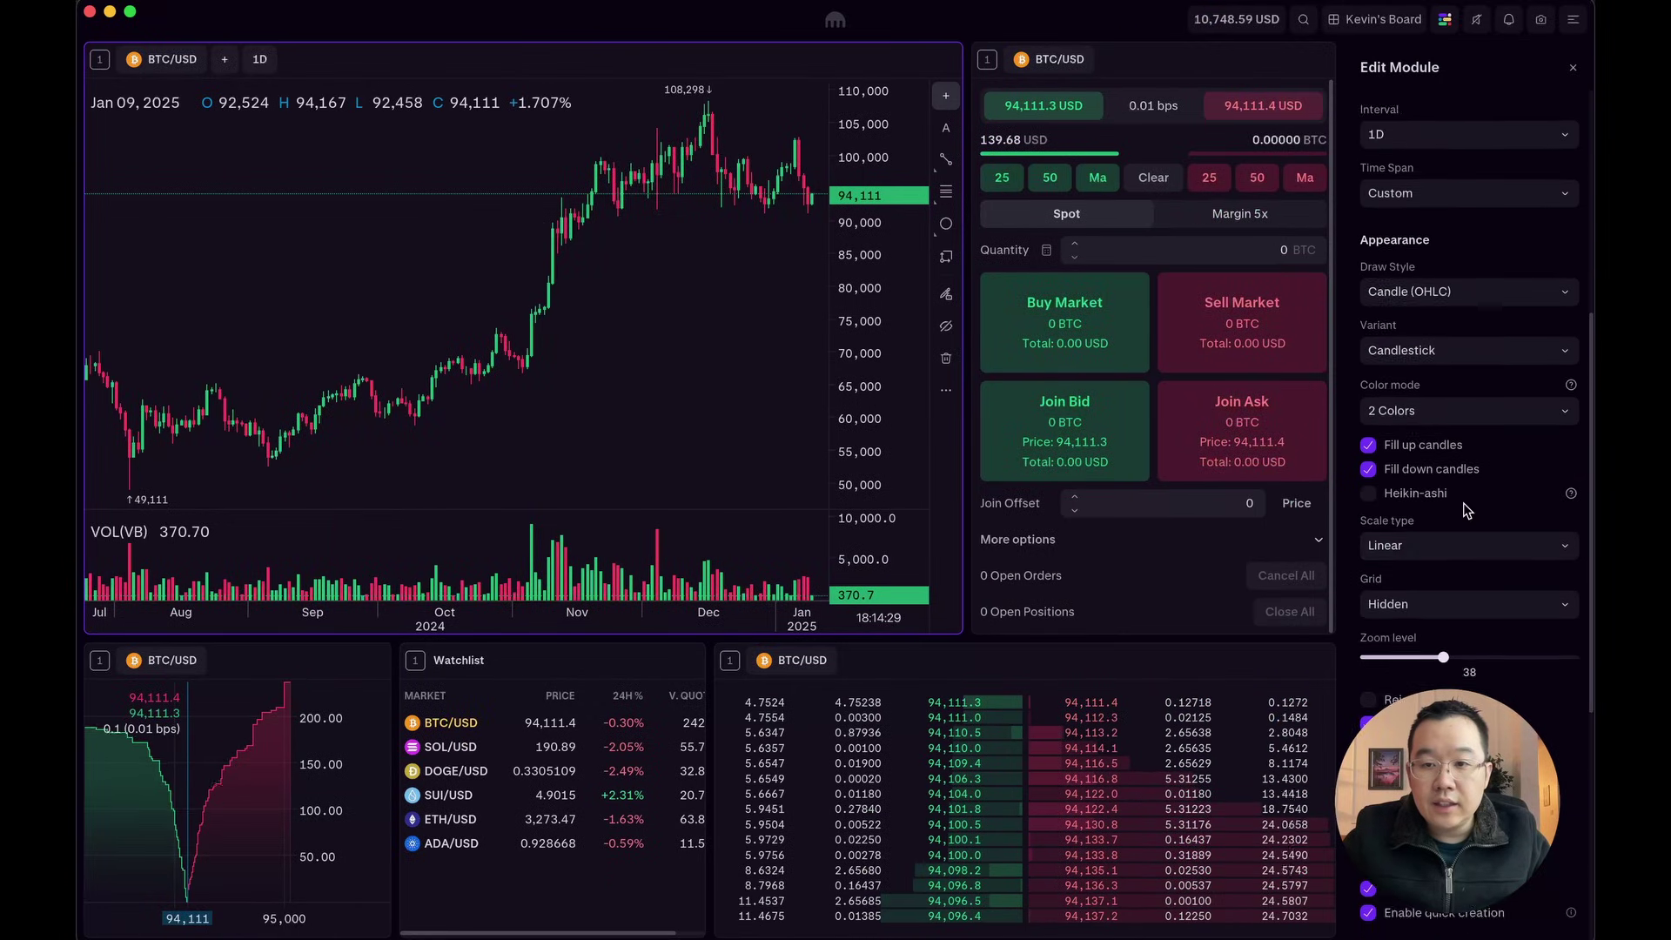
scroll(1480, 574, down, 1)
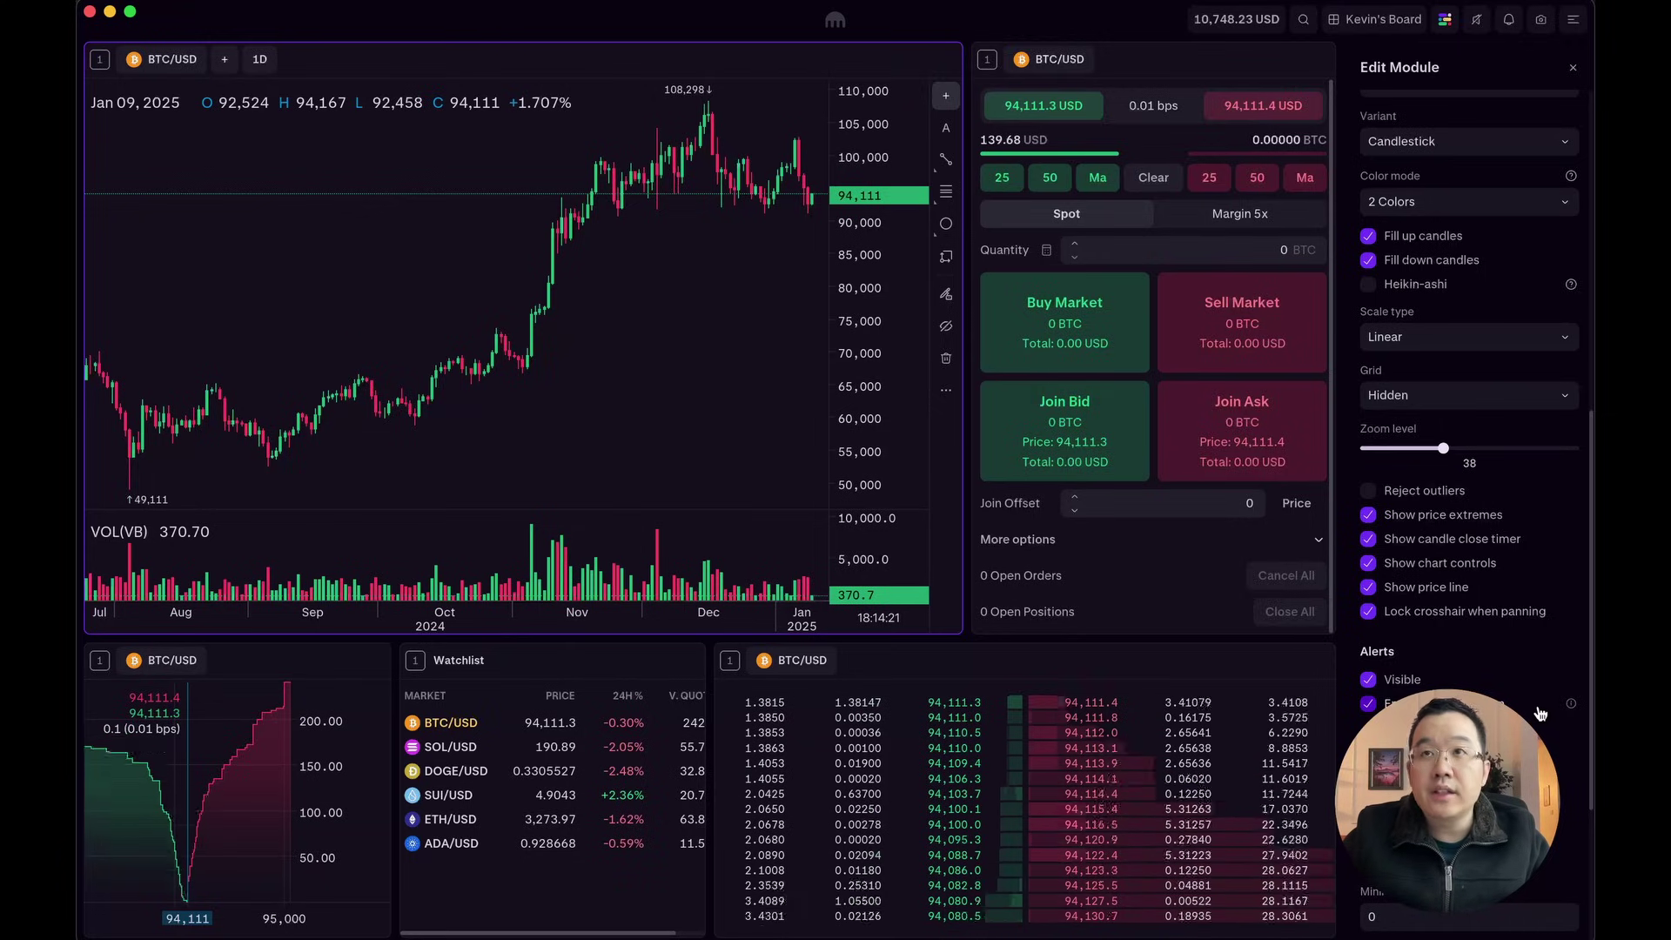
click(1573, 67)
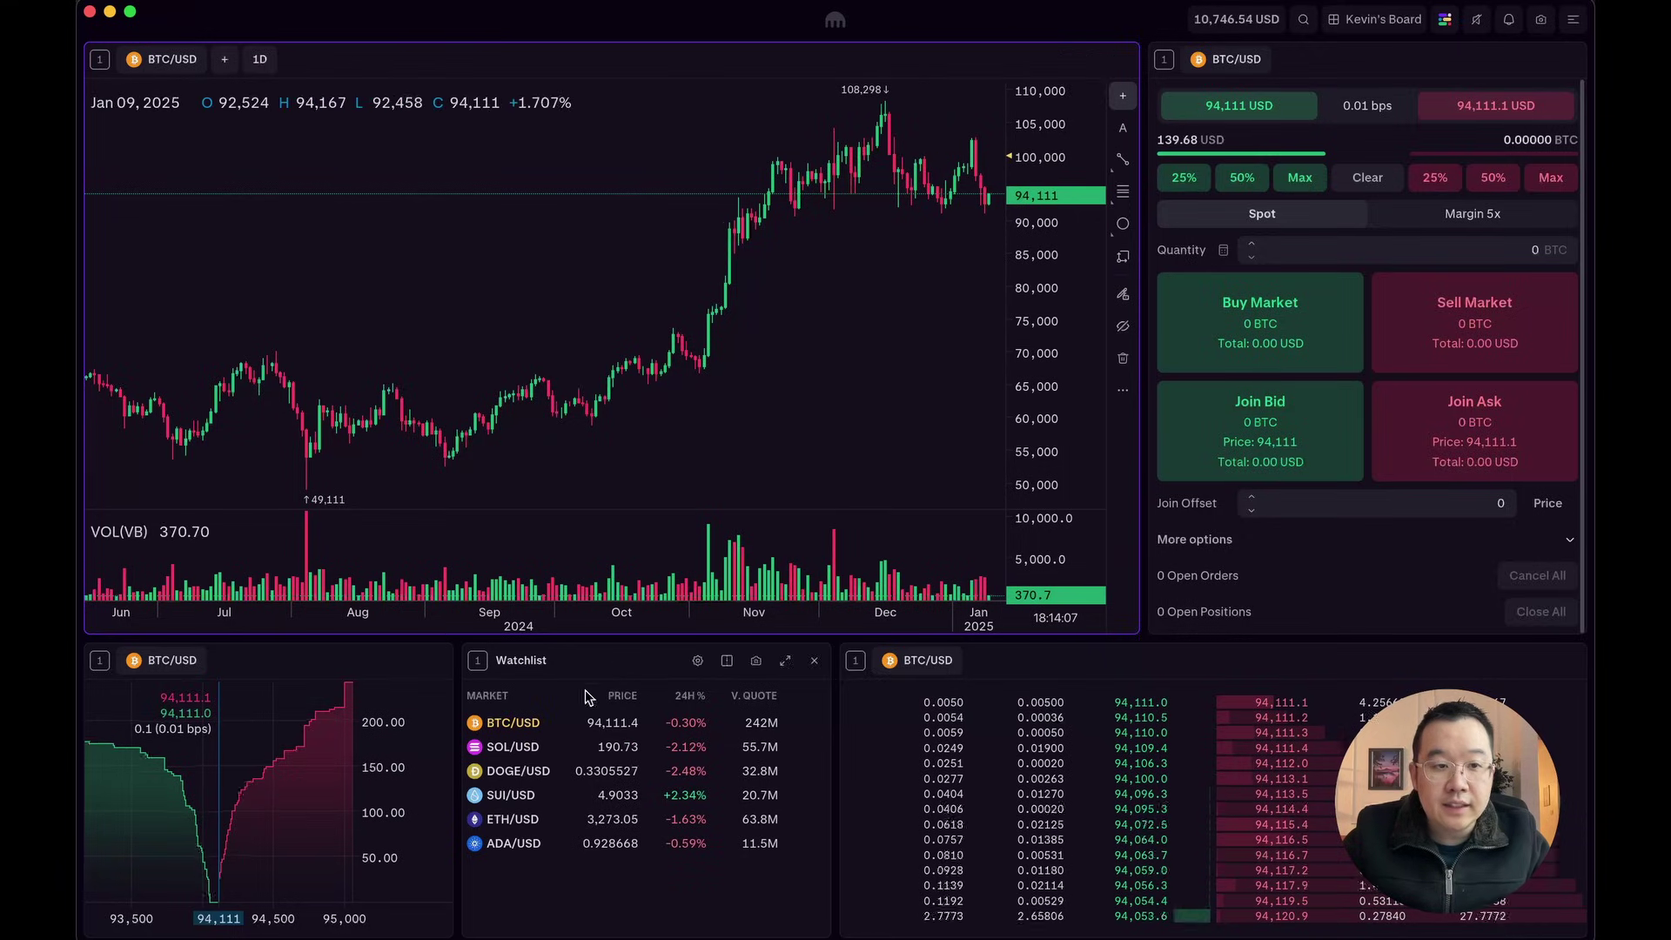
Place a BTC/USD price alert on the chart and change its trigger price to 100,000 USD
click(1015, 157)
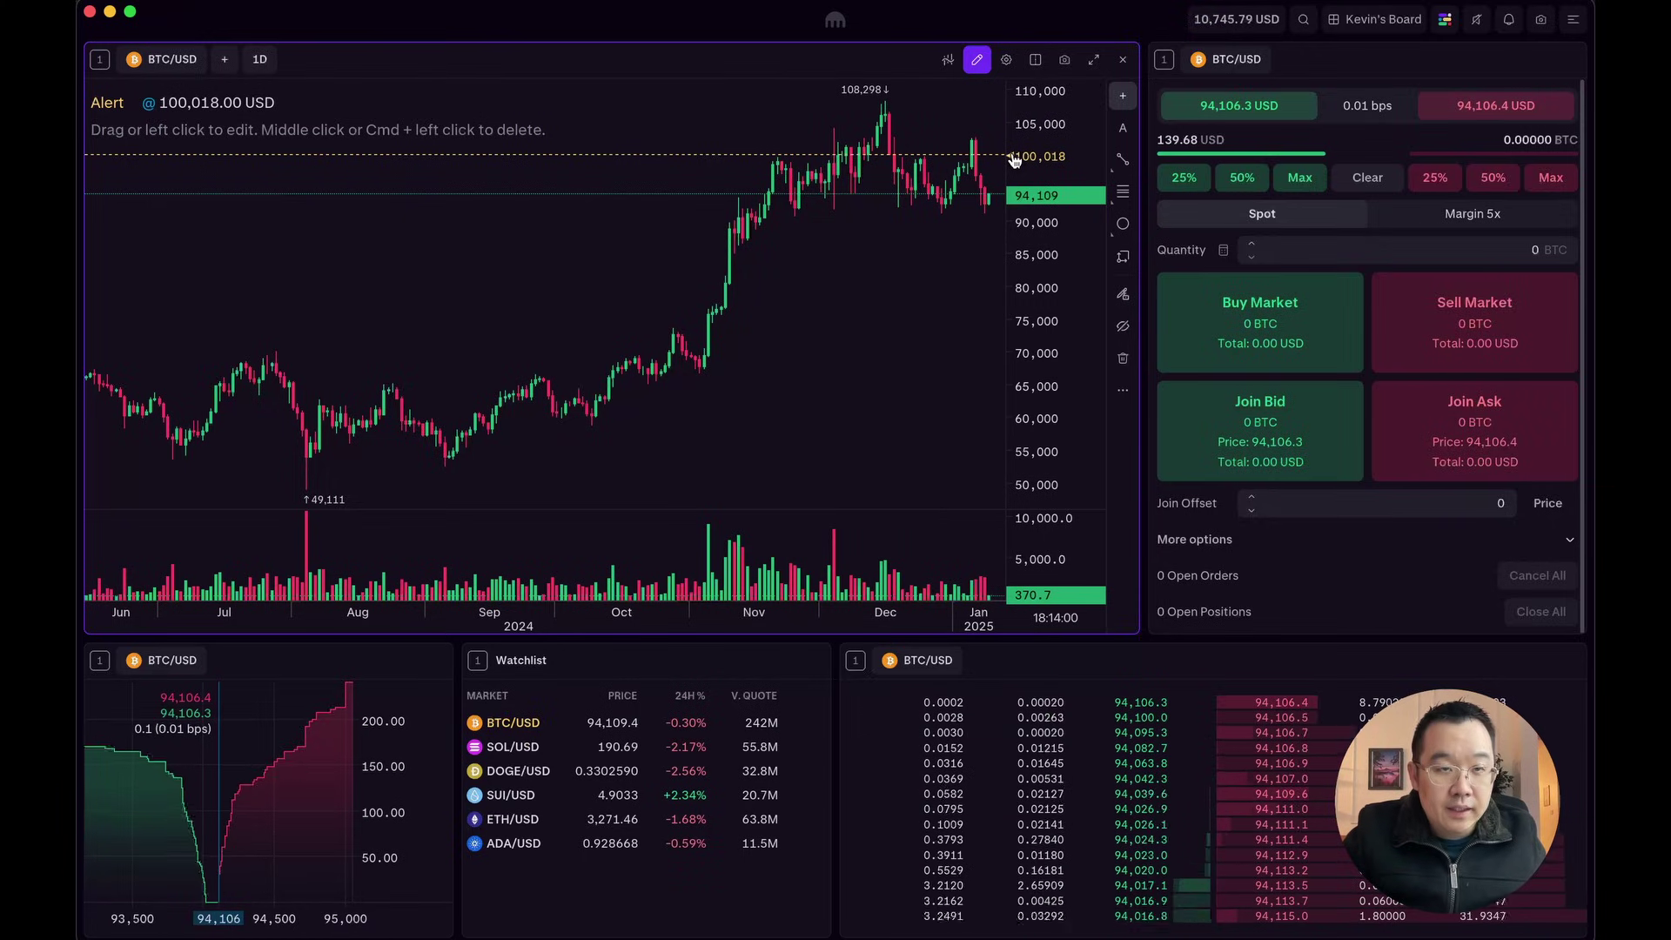
click(1511, 21)
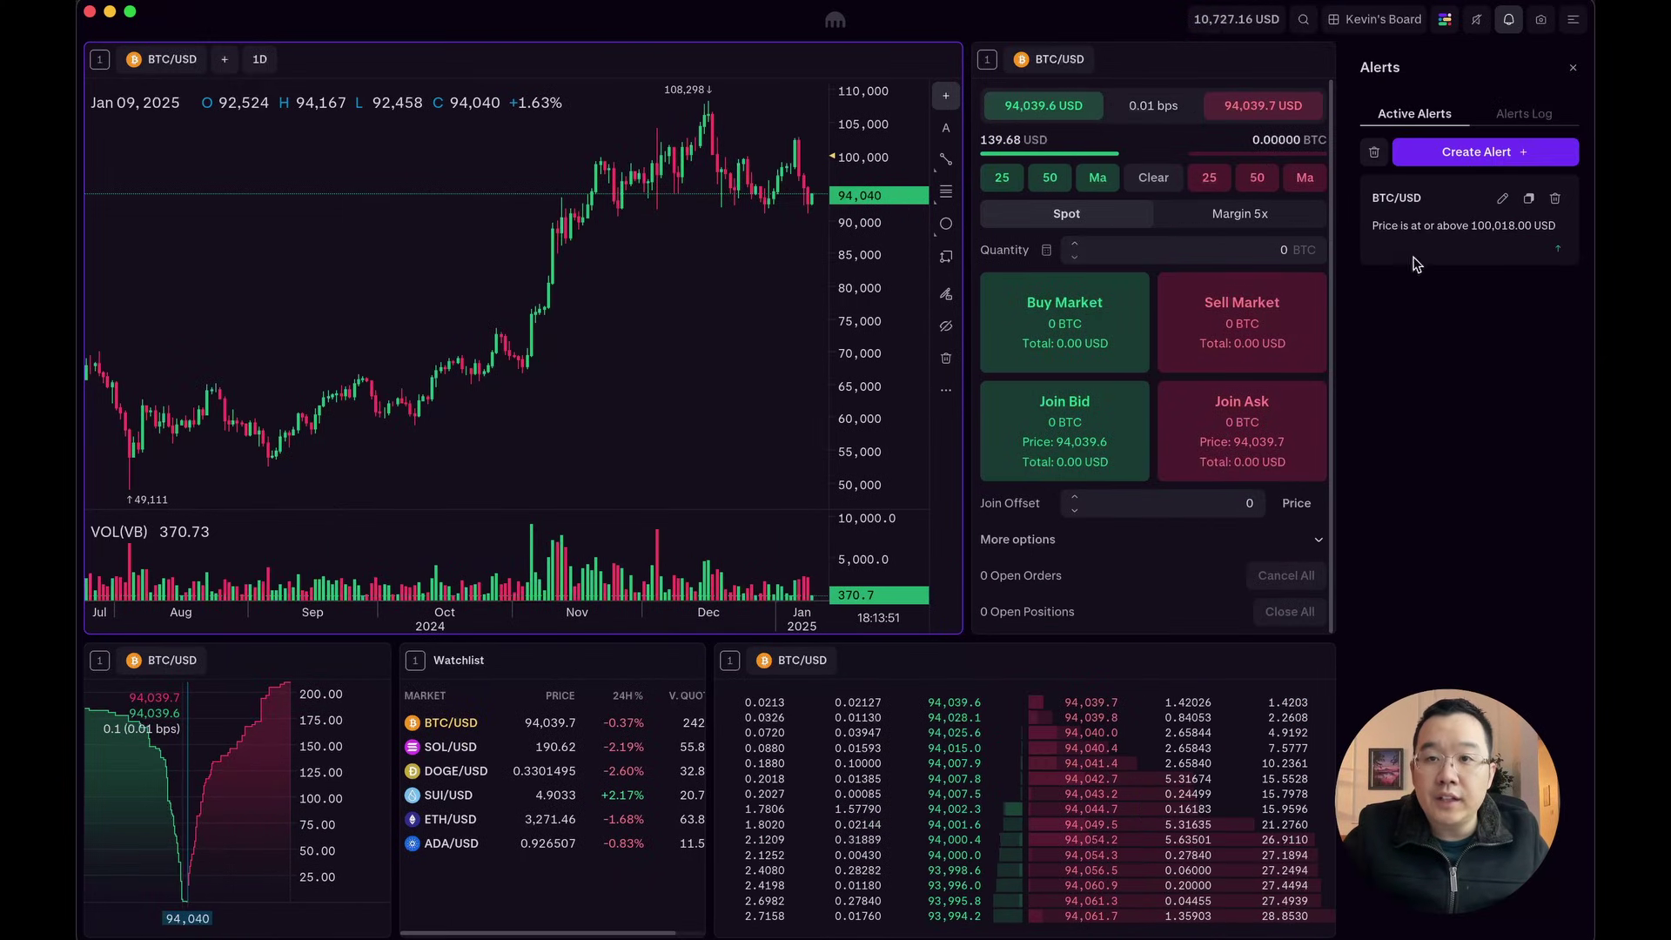
click(1502, 199)
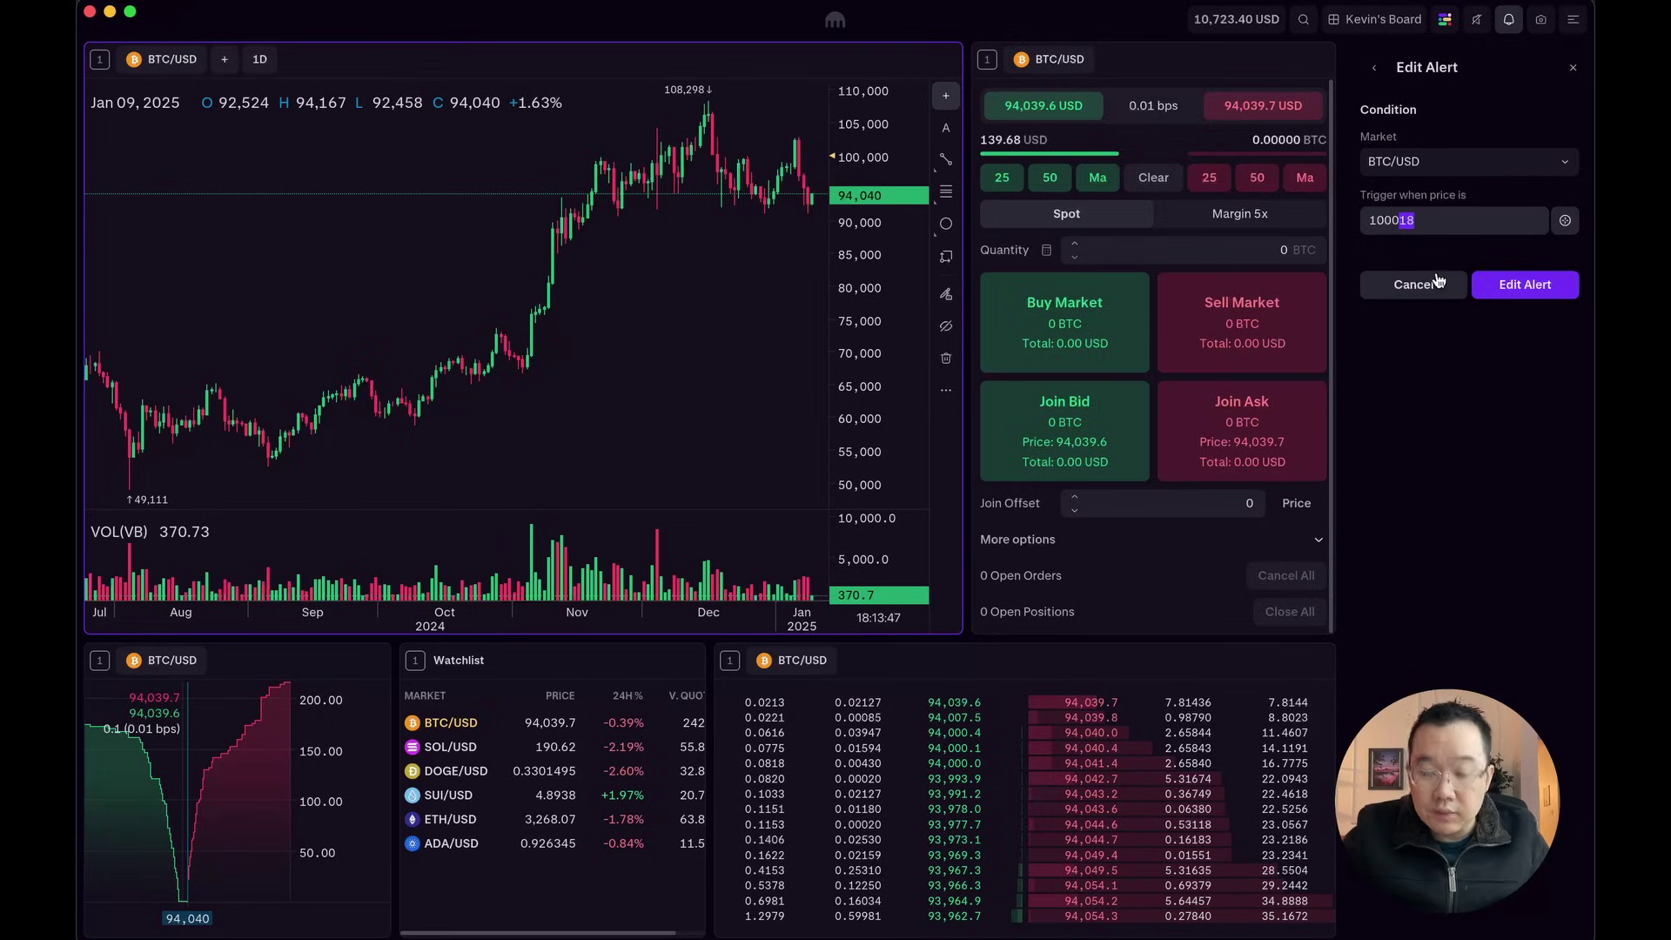
text(00)
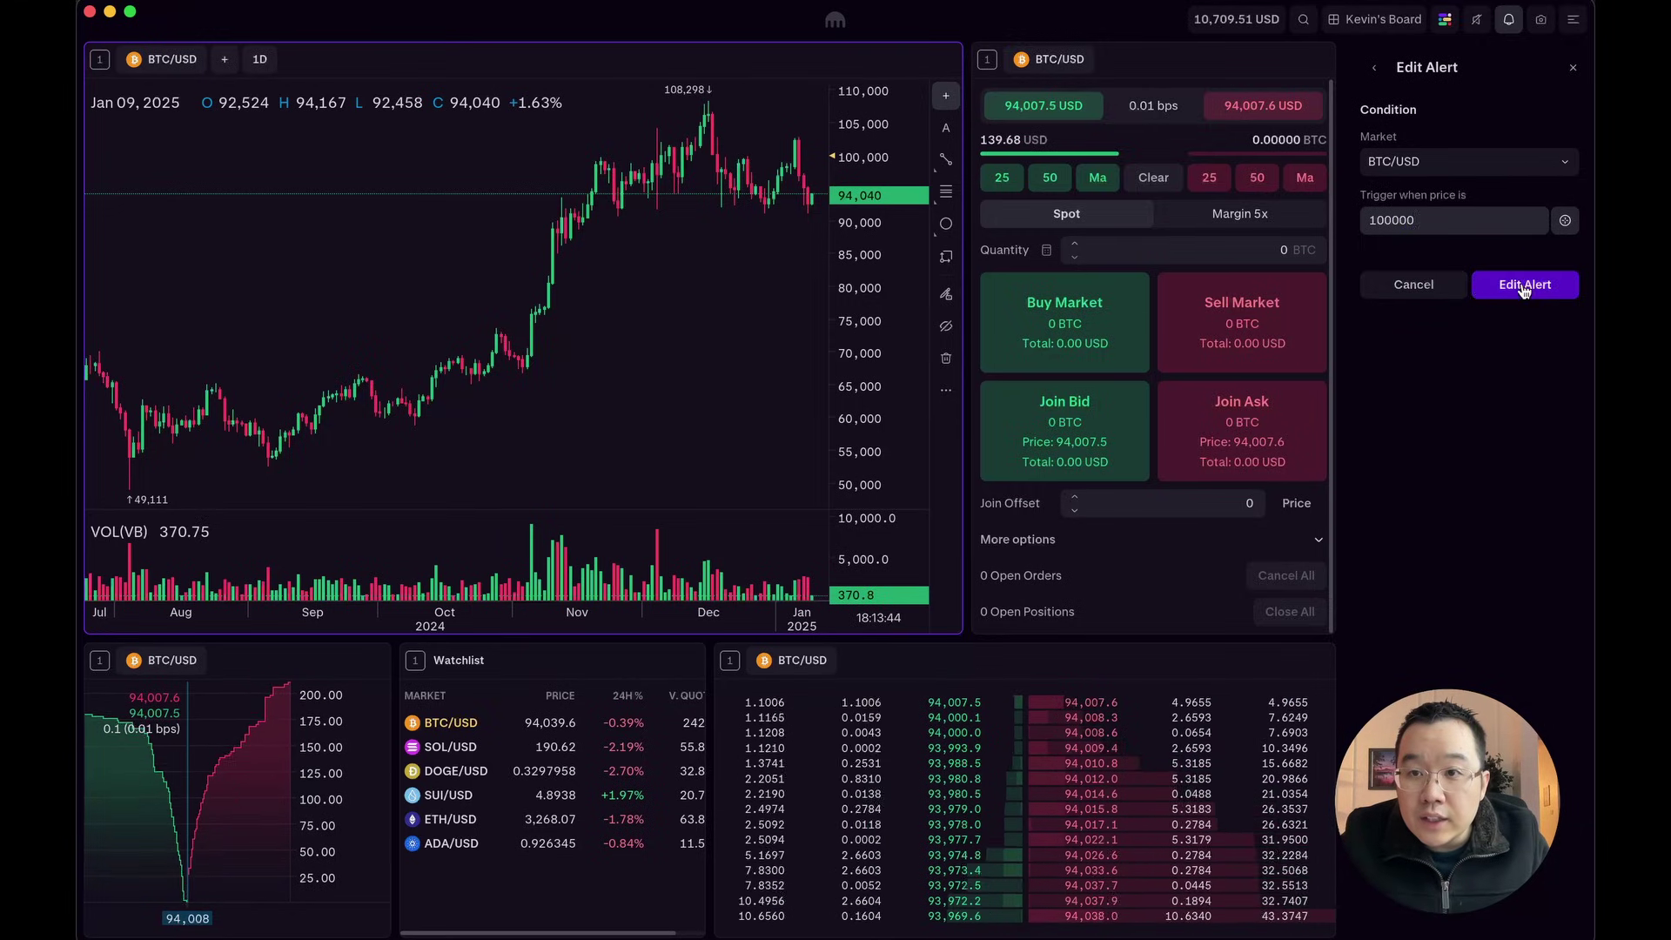
click(1507, 290)
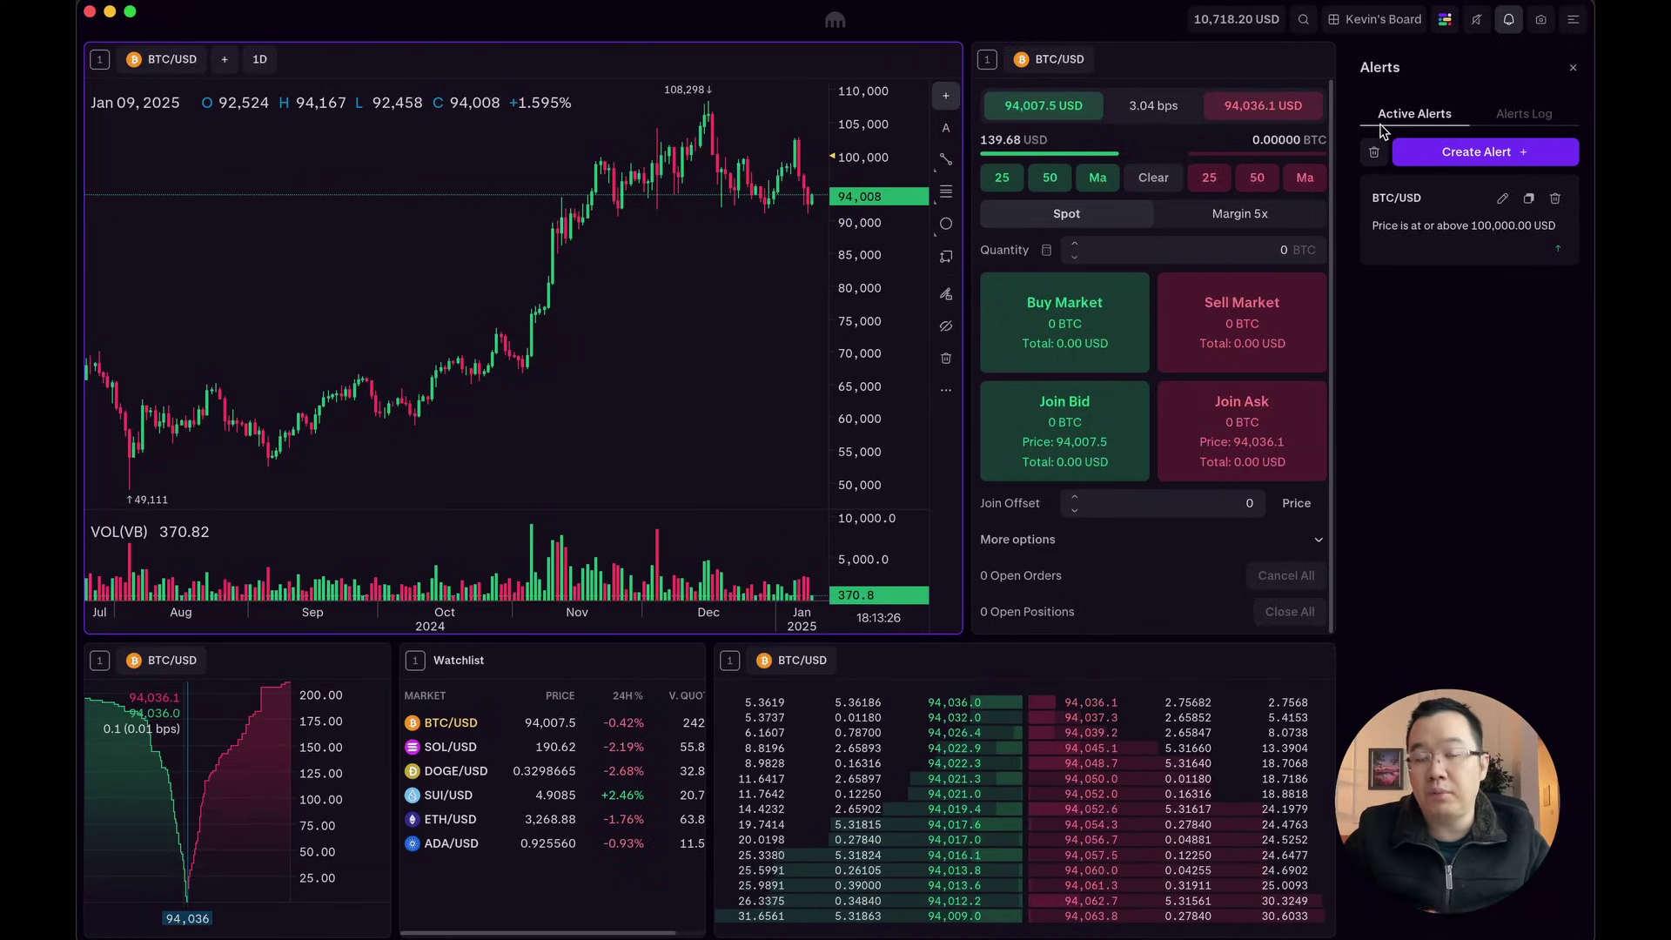
click(1573, 67)
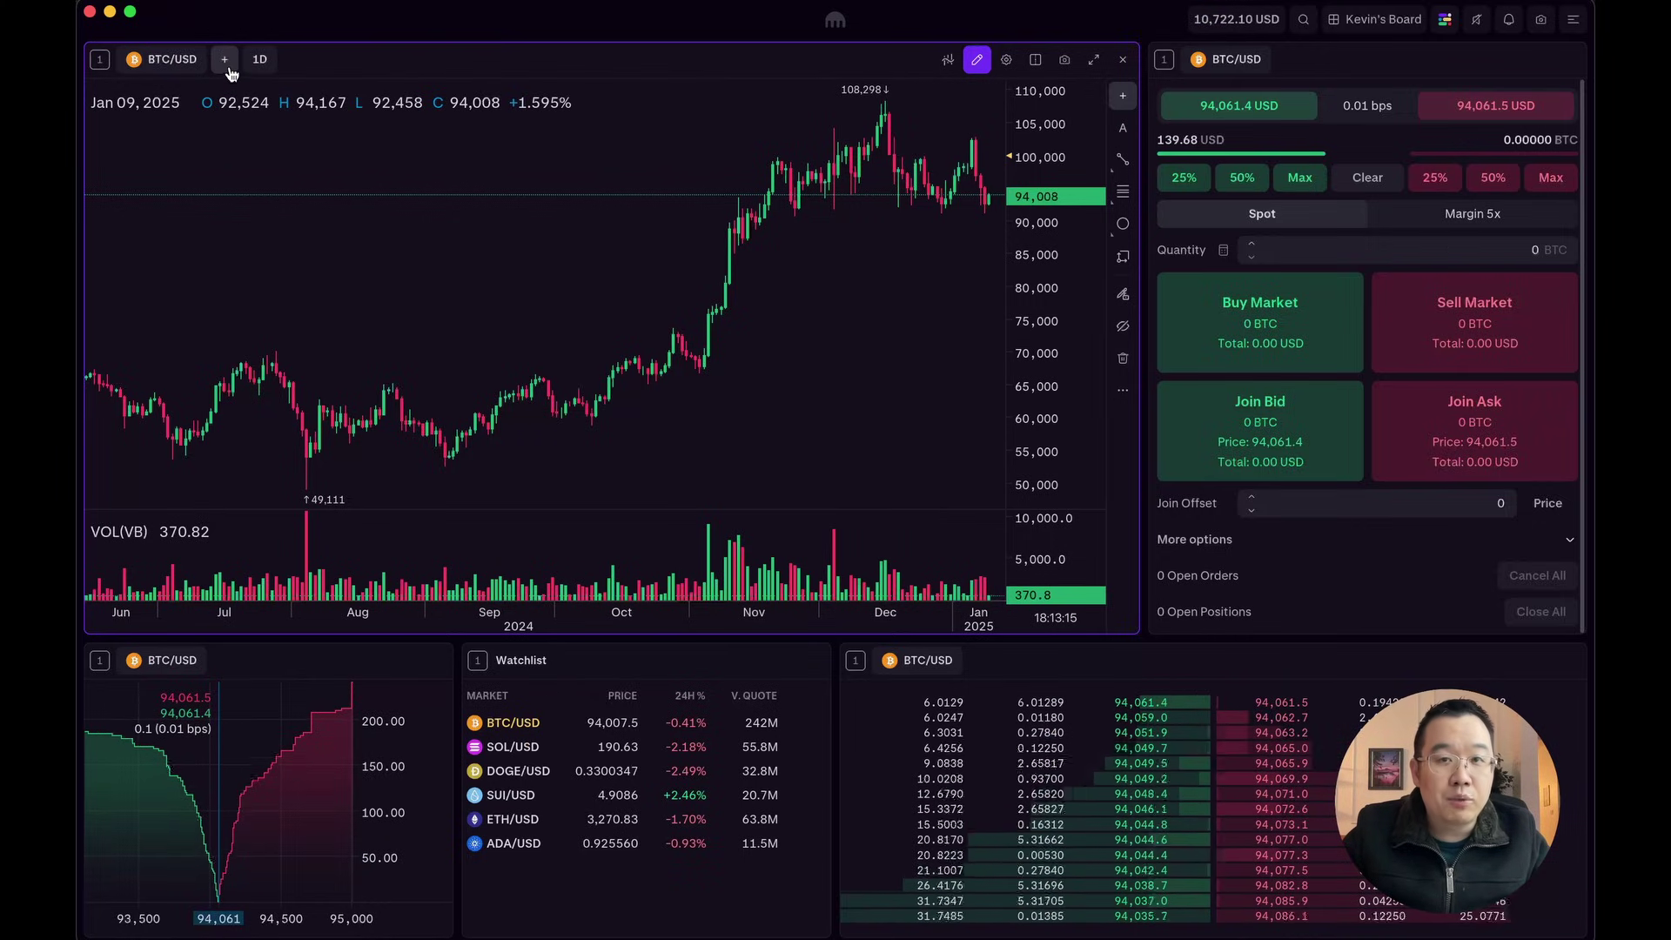
Narrow the chart, overlay SOL/USD and ETH/USD as comparisons, and set a 6M span
drag(1144, 348, 1048, 348)
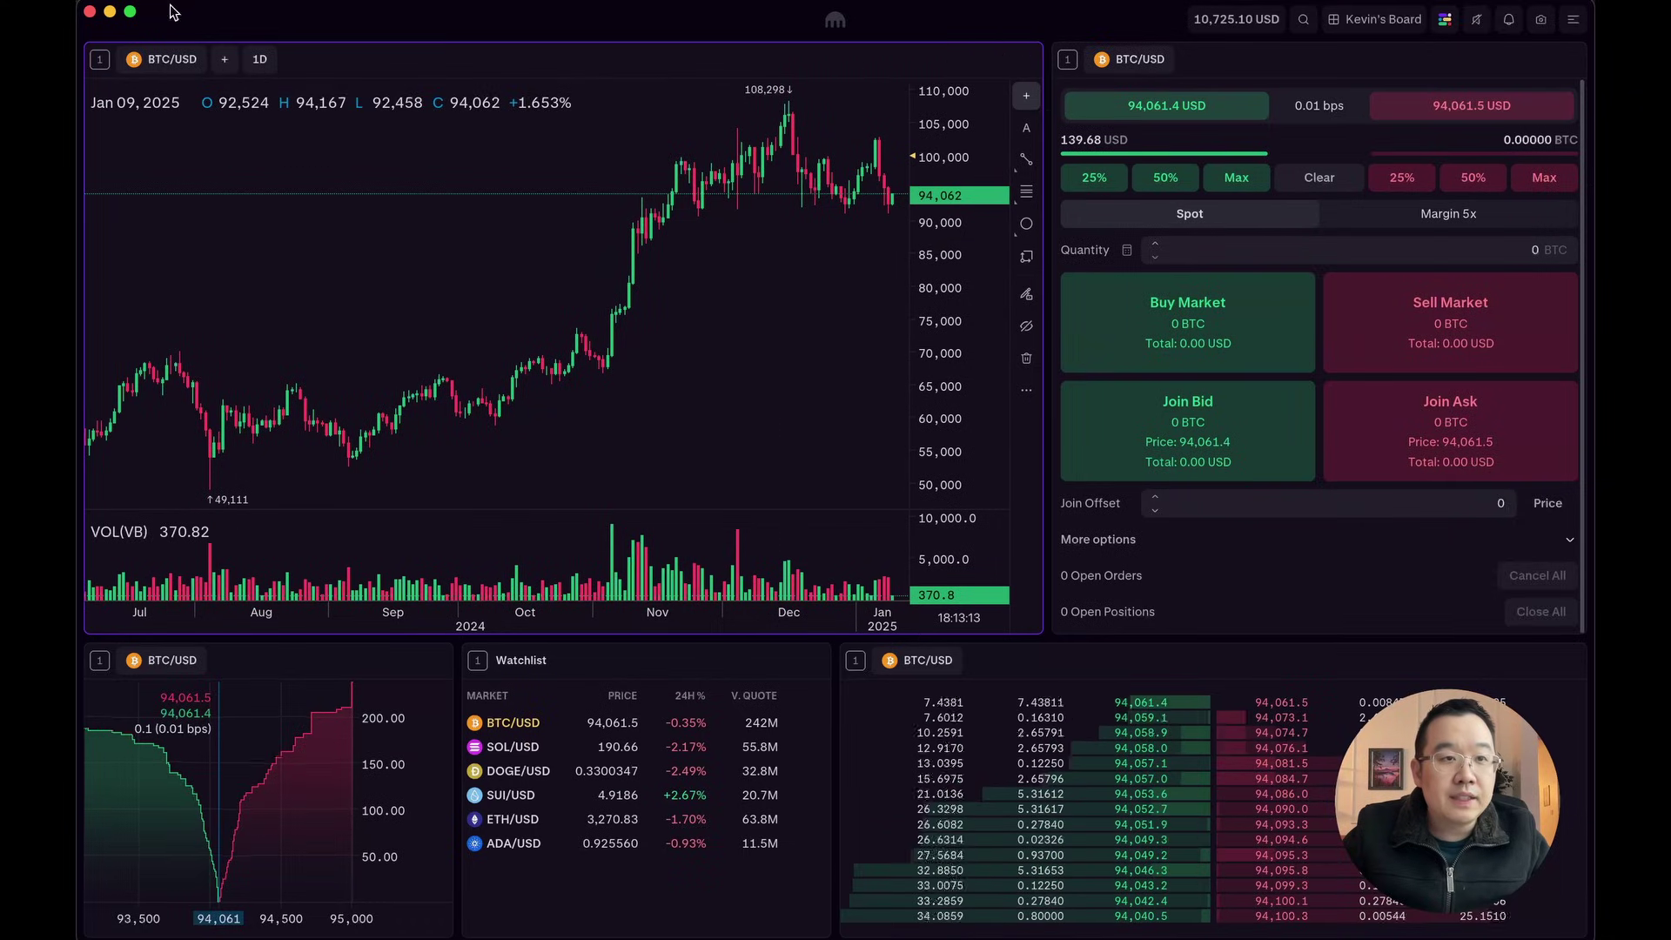
click(225, 59)
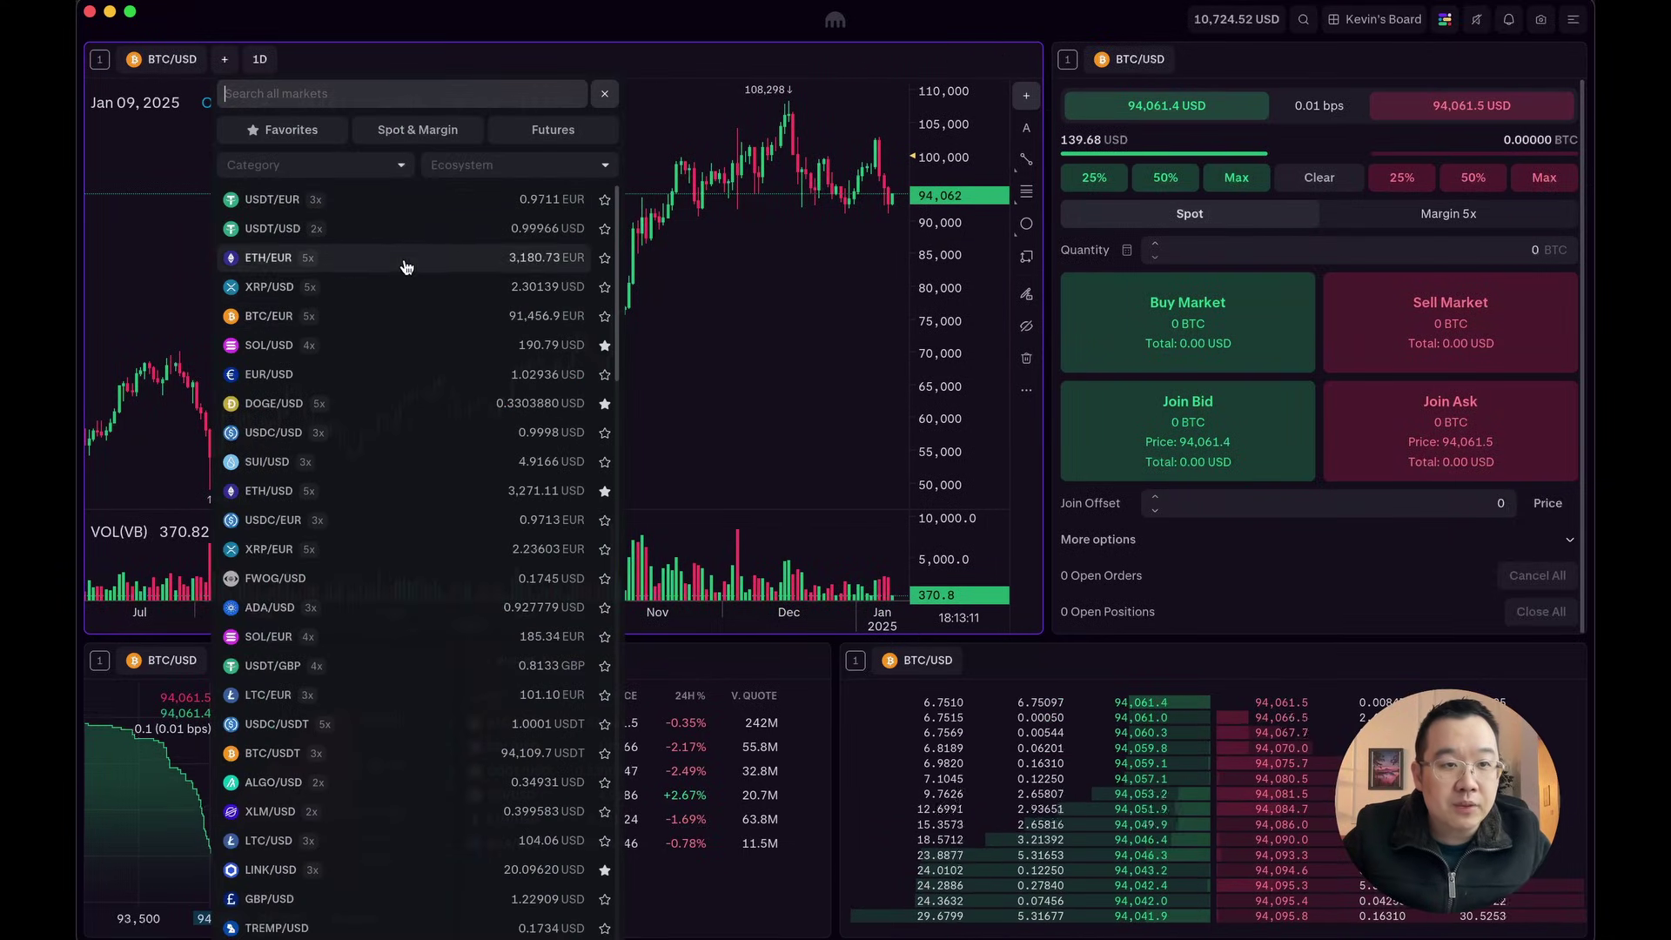
click(400, 345)
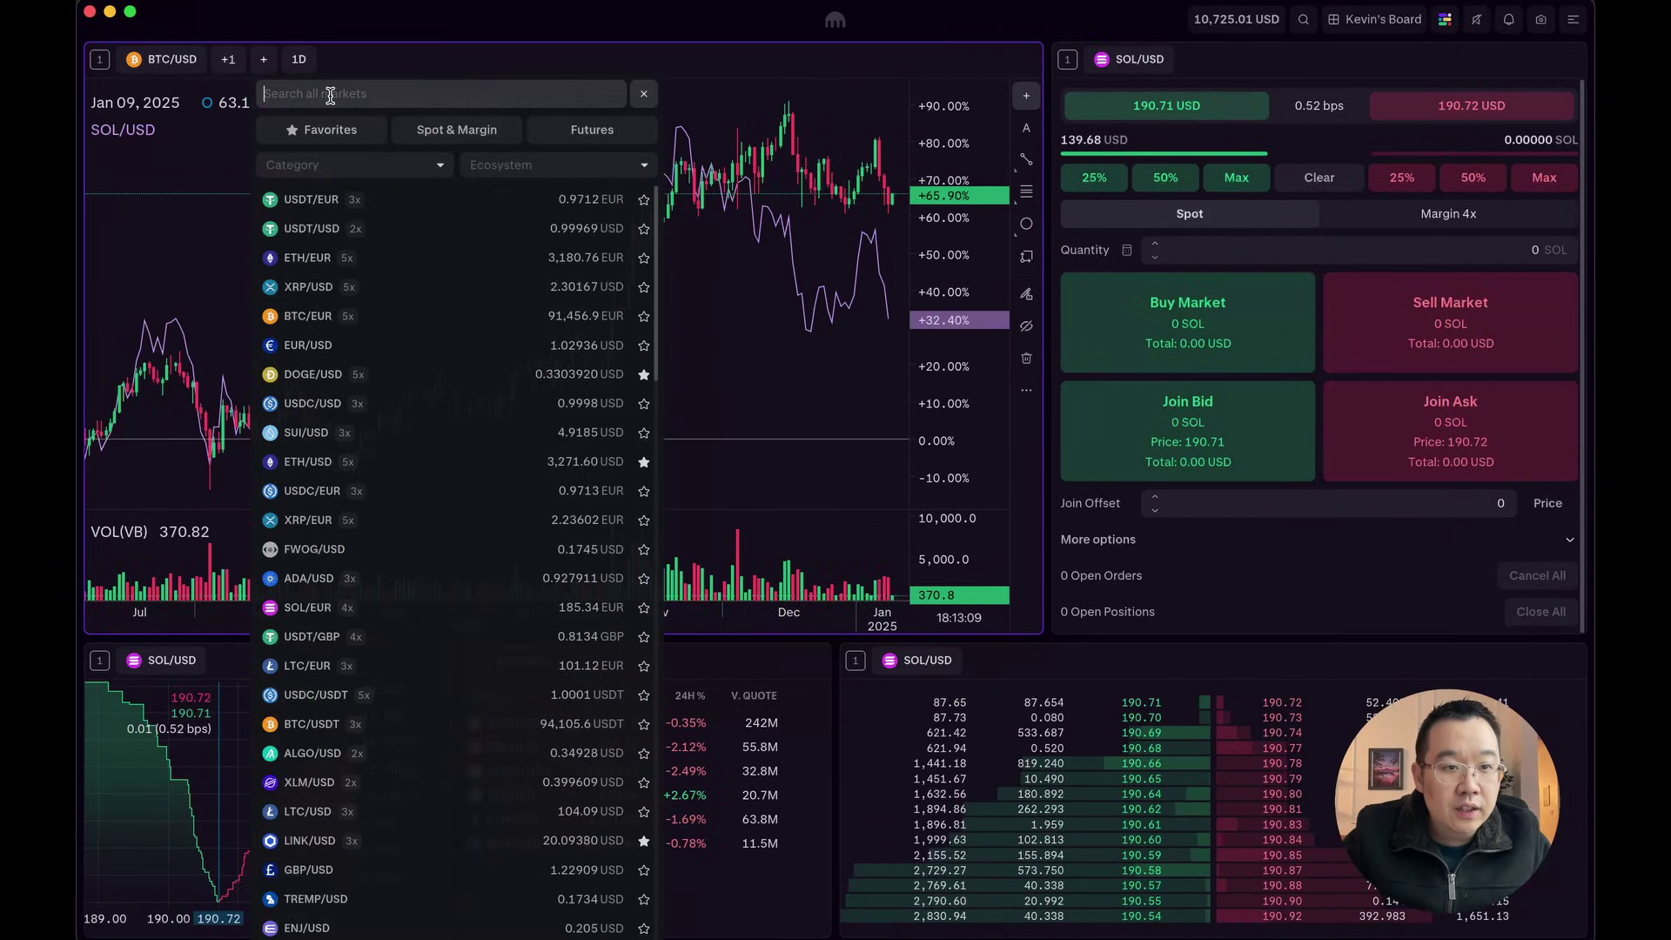
click(418, 462)
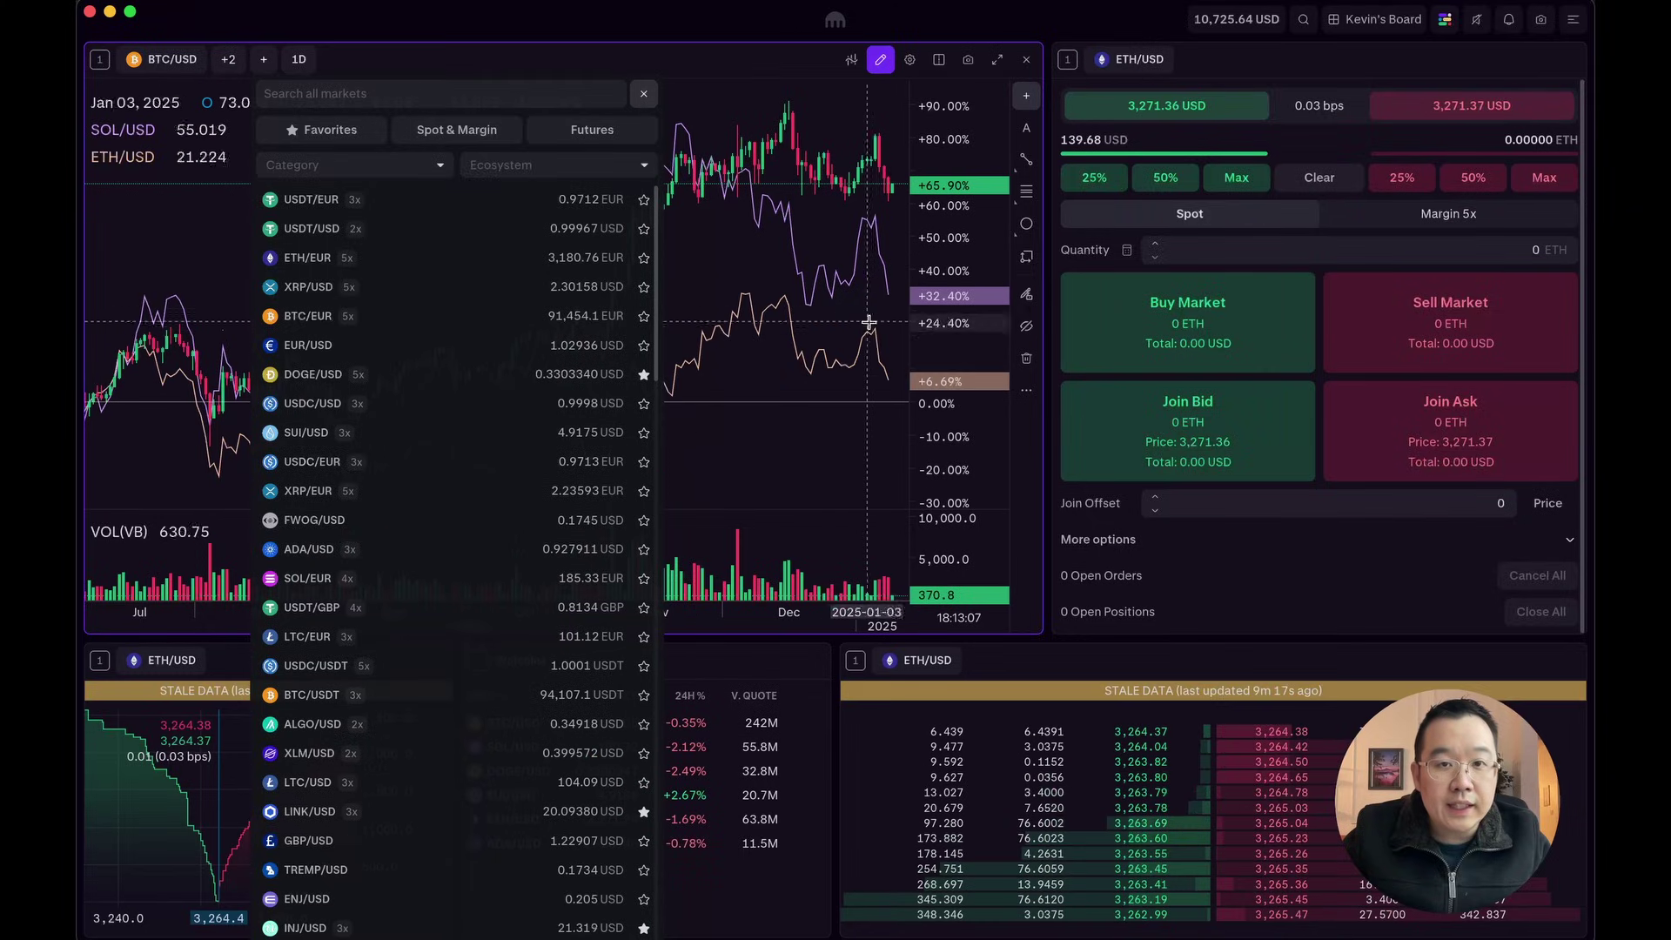
click(840, 453)
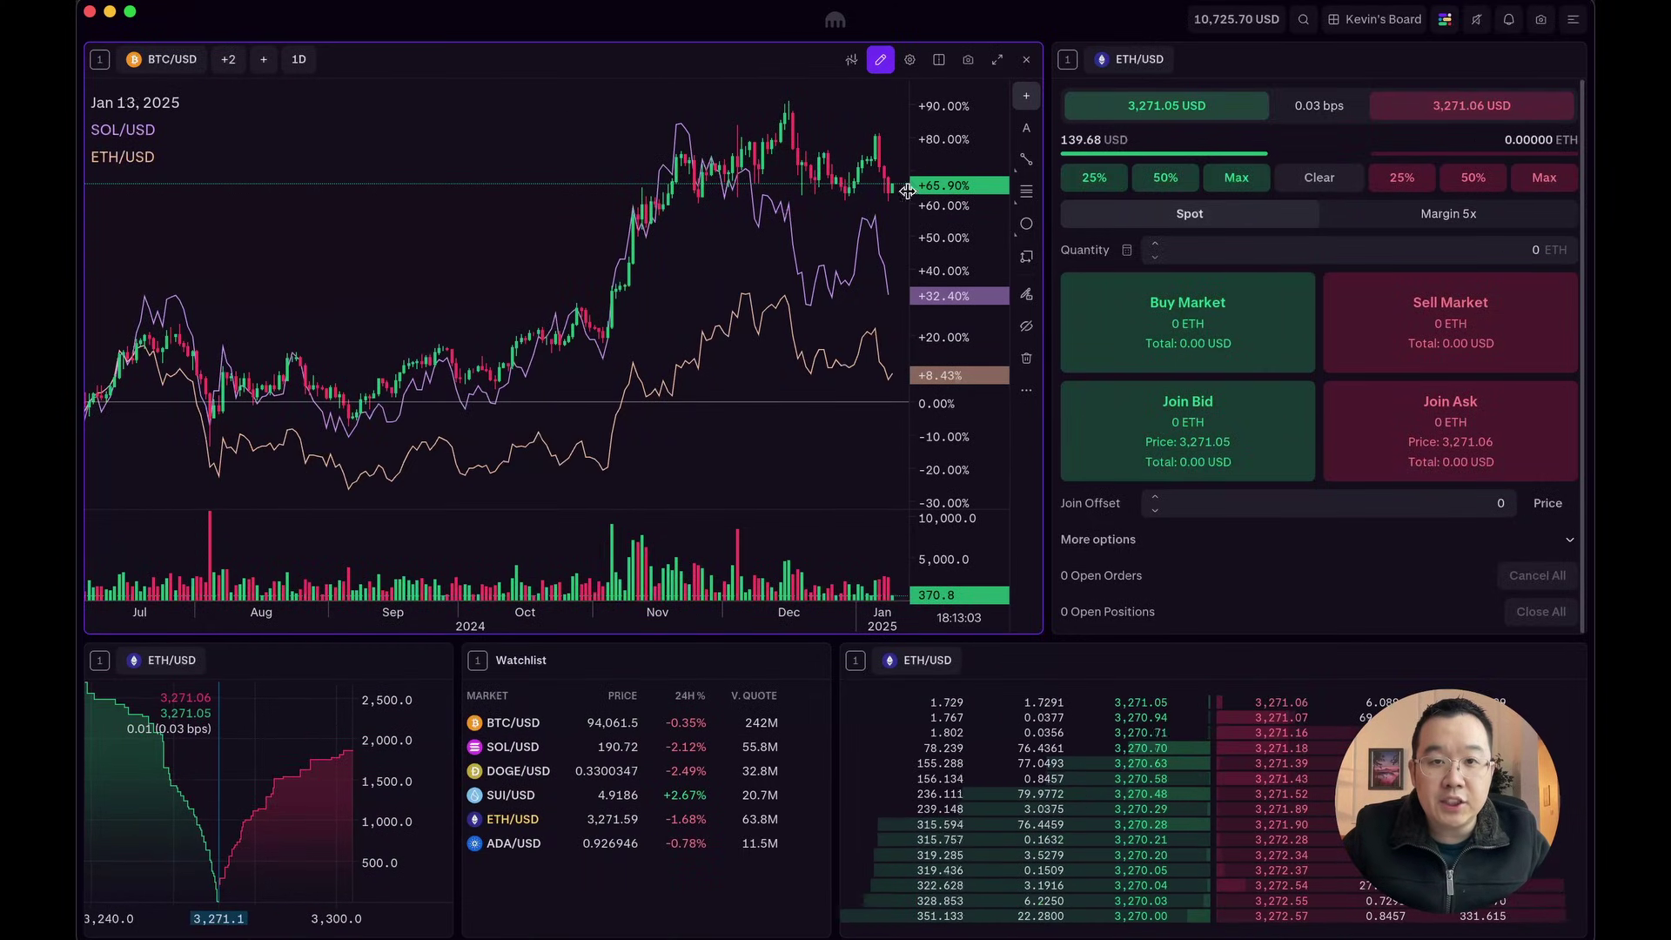
click(298, 59)
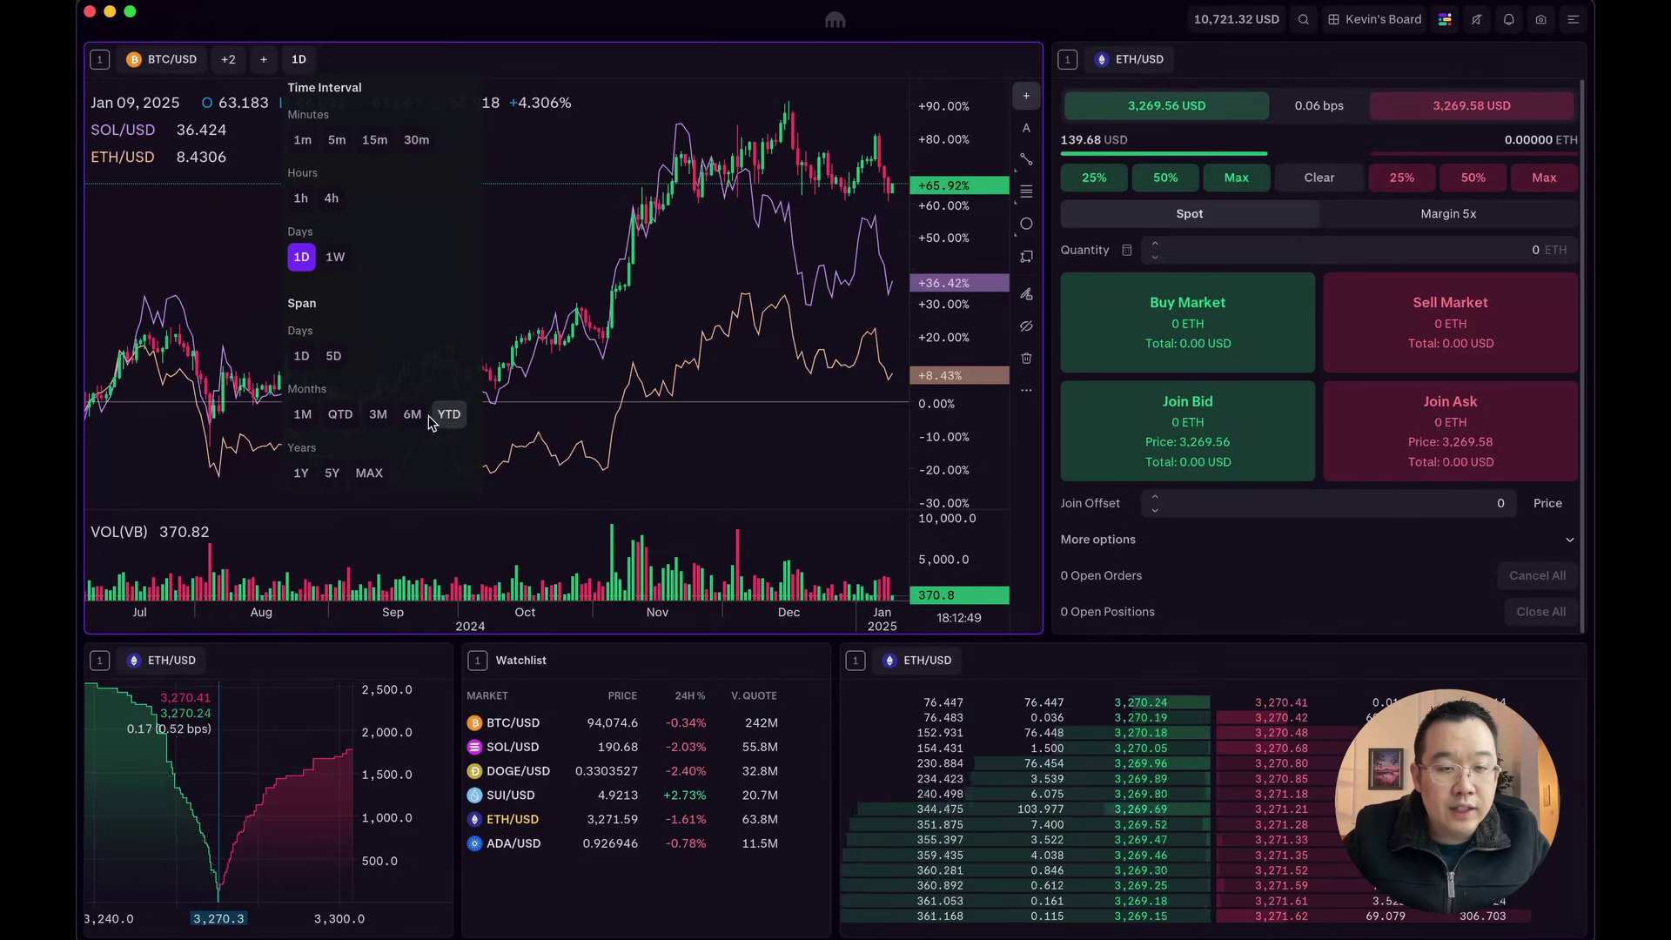
click(405, 418)
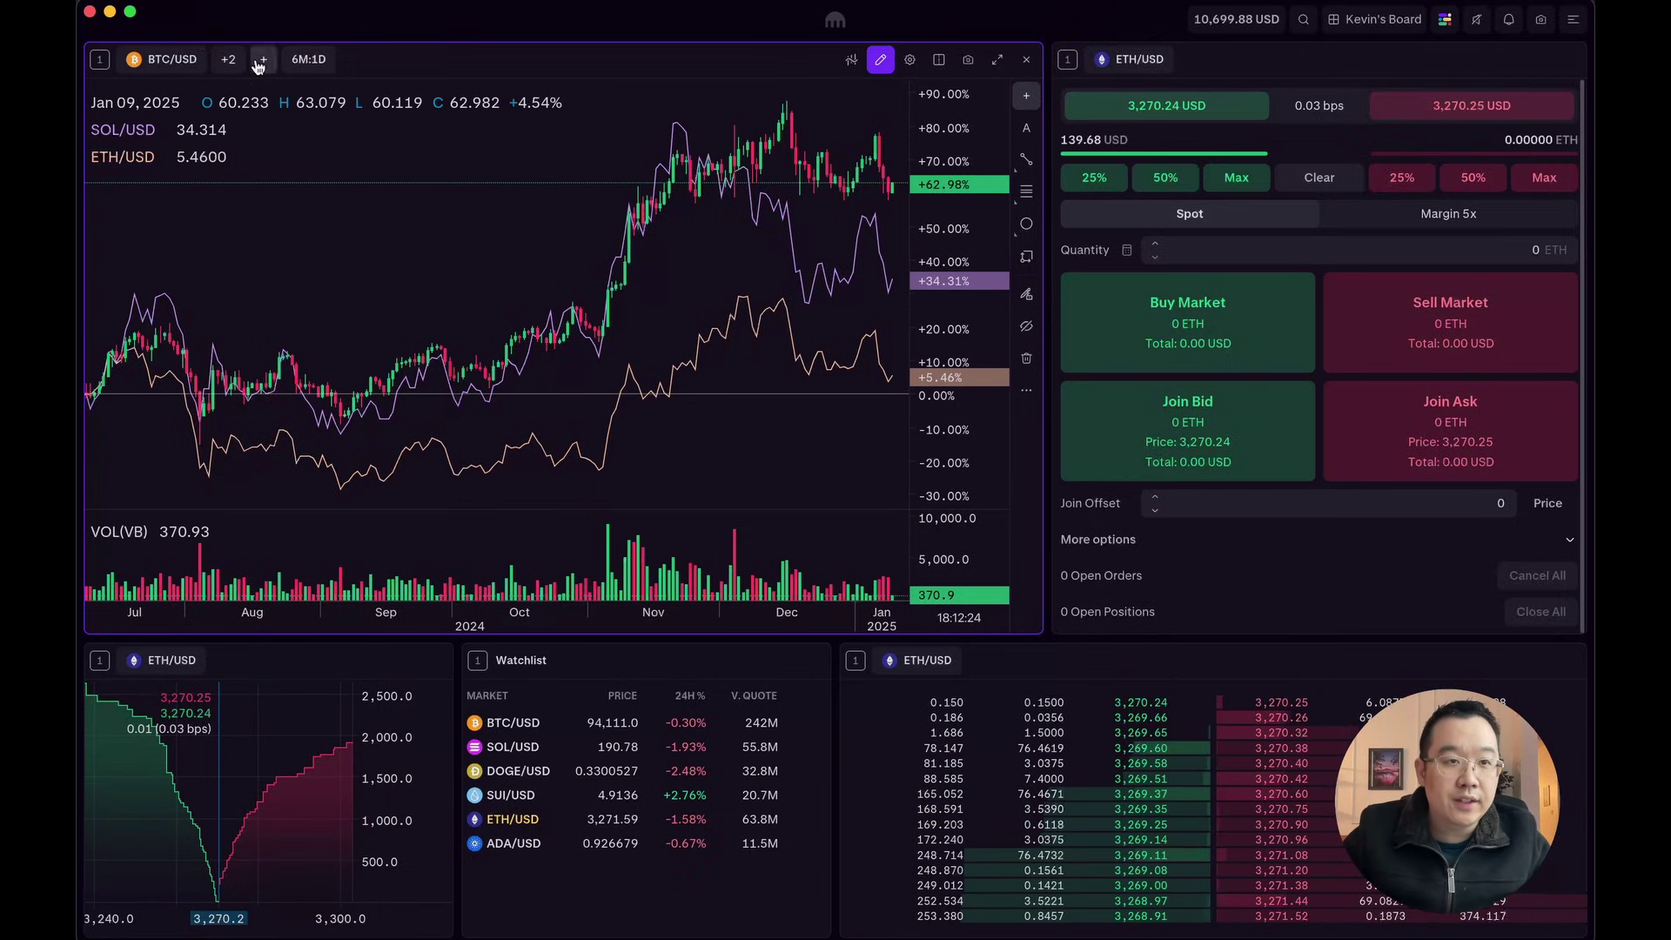
Set the chart span to 3M, shorten the chart row, and move the ETH/USD order book beside the depth chart
click(308, 59)
click(377, 416)
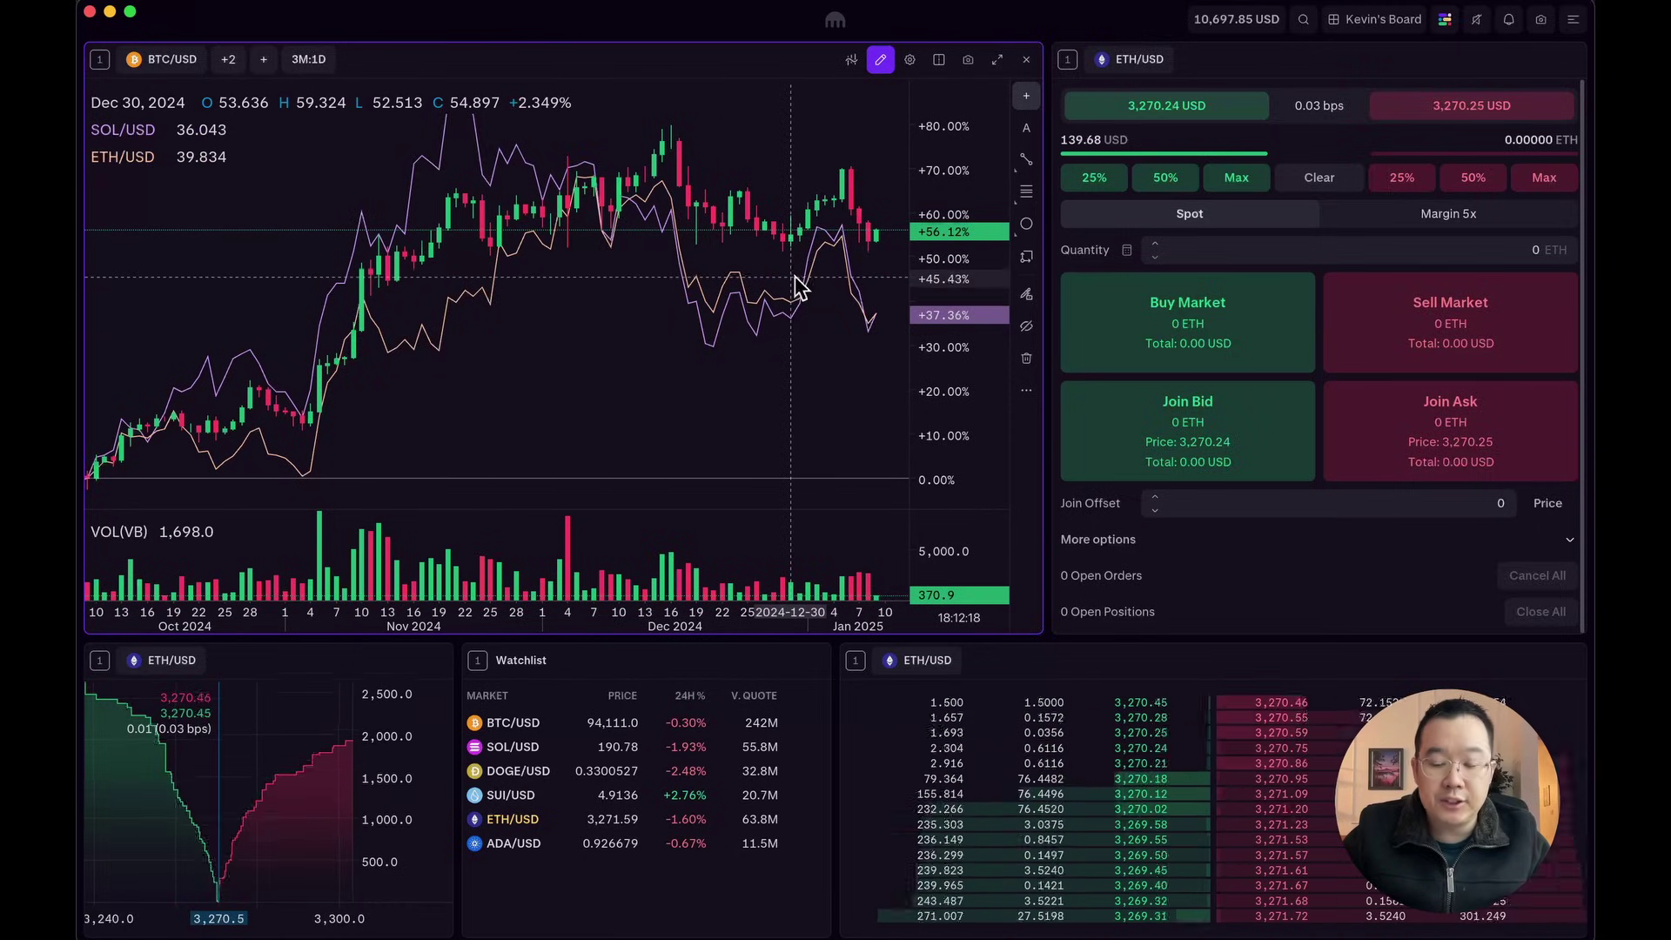
drag(1027, 635, 1036, 508)
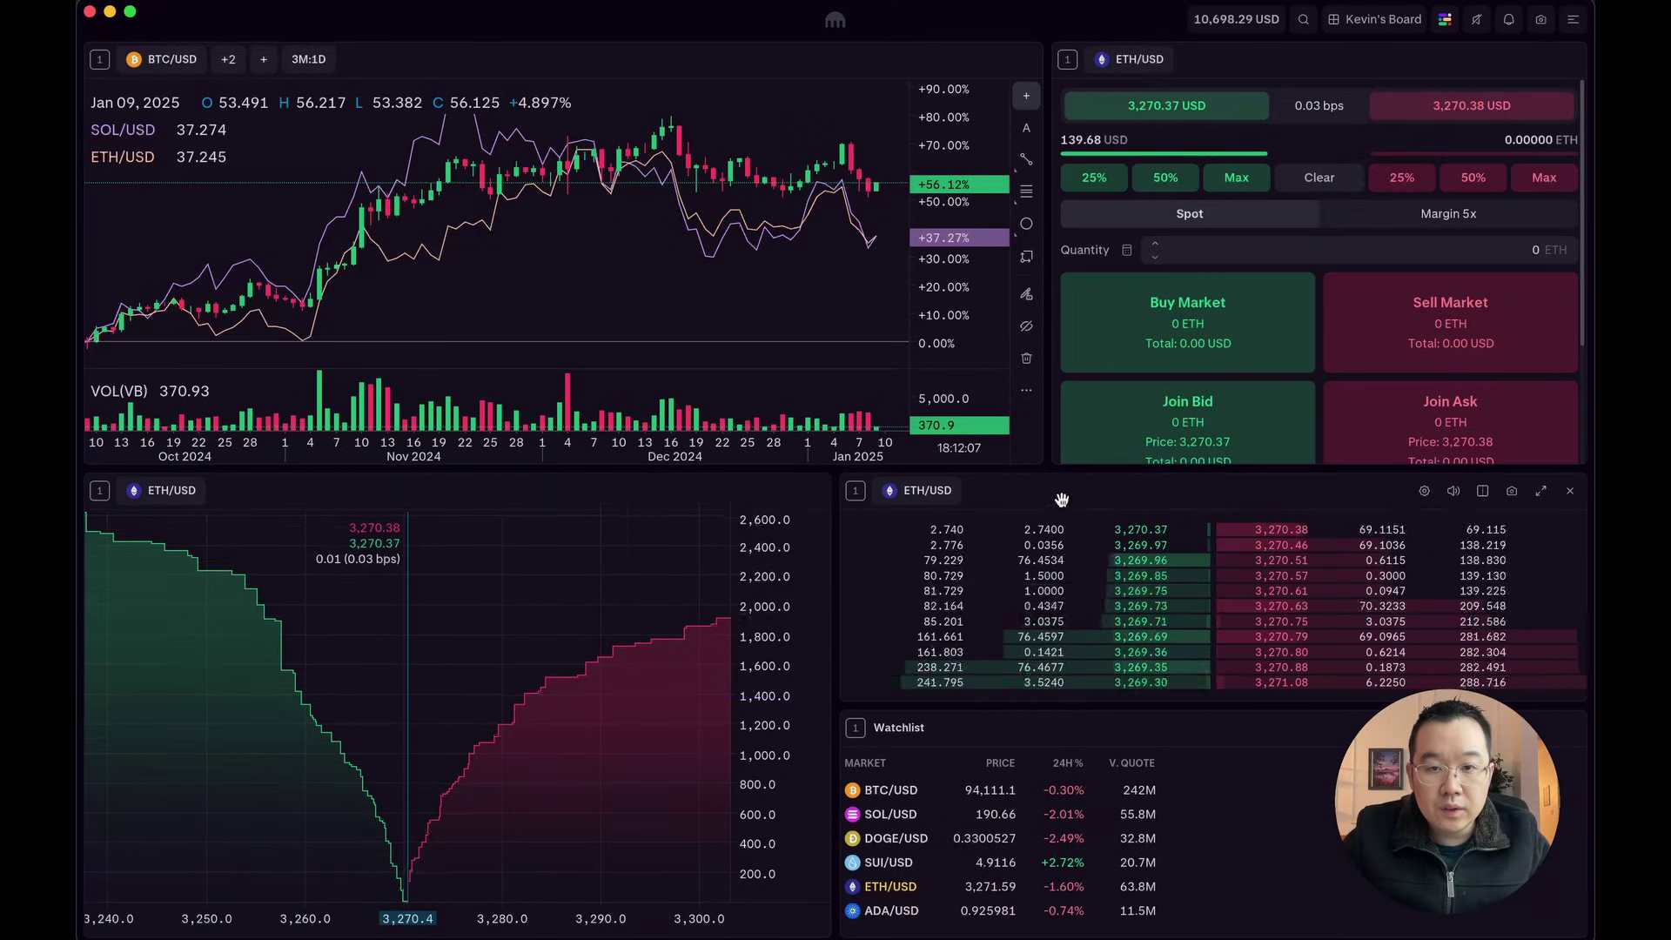
drag(1062, 496, 798, 554)
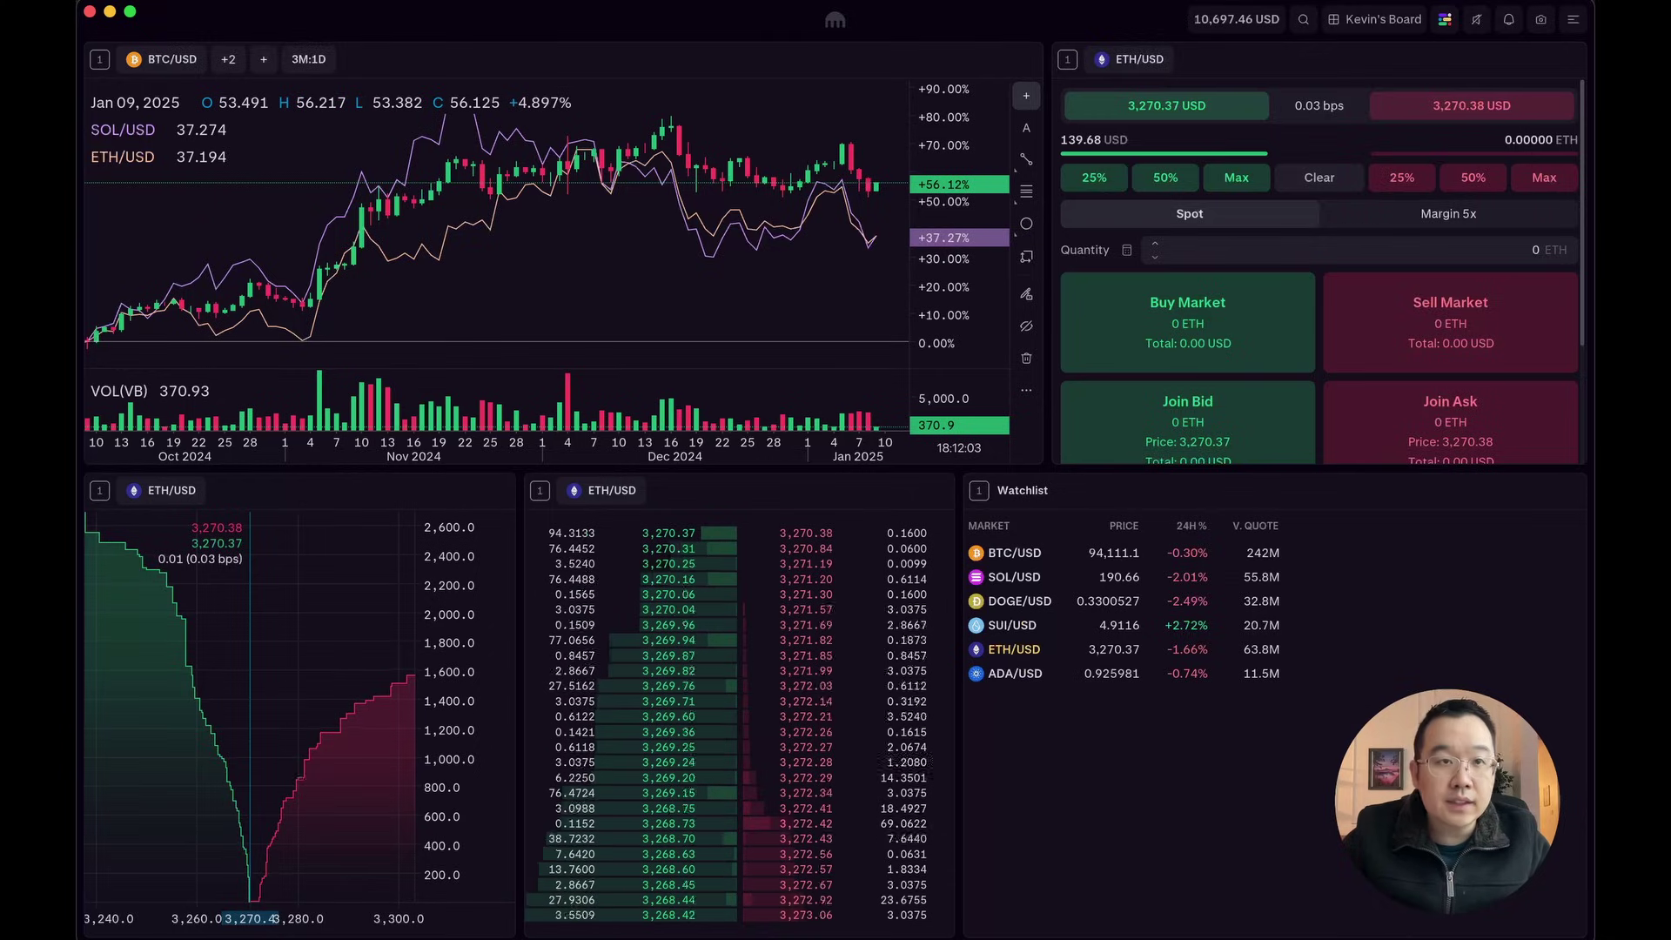
Raise the market data update rate to 30 per second, then lower it to 9 per second
click(1573, 19)
click(1501, 79)
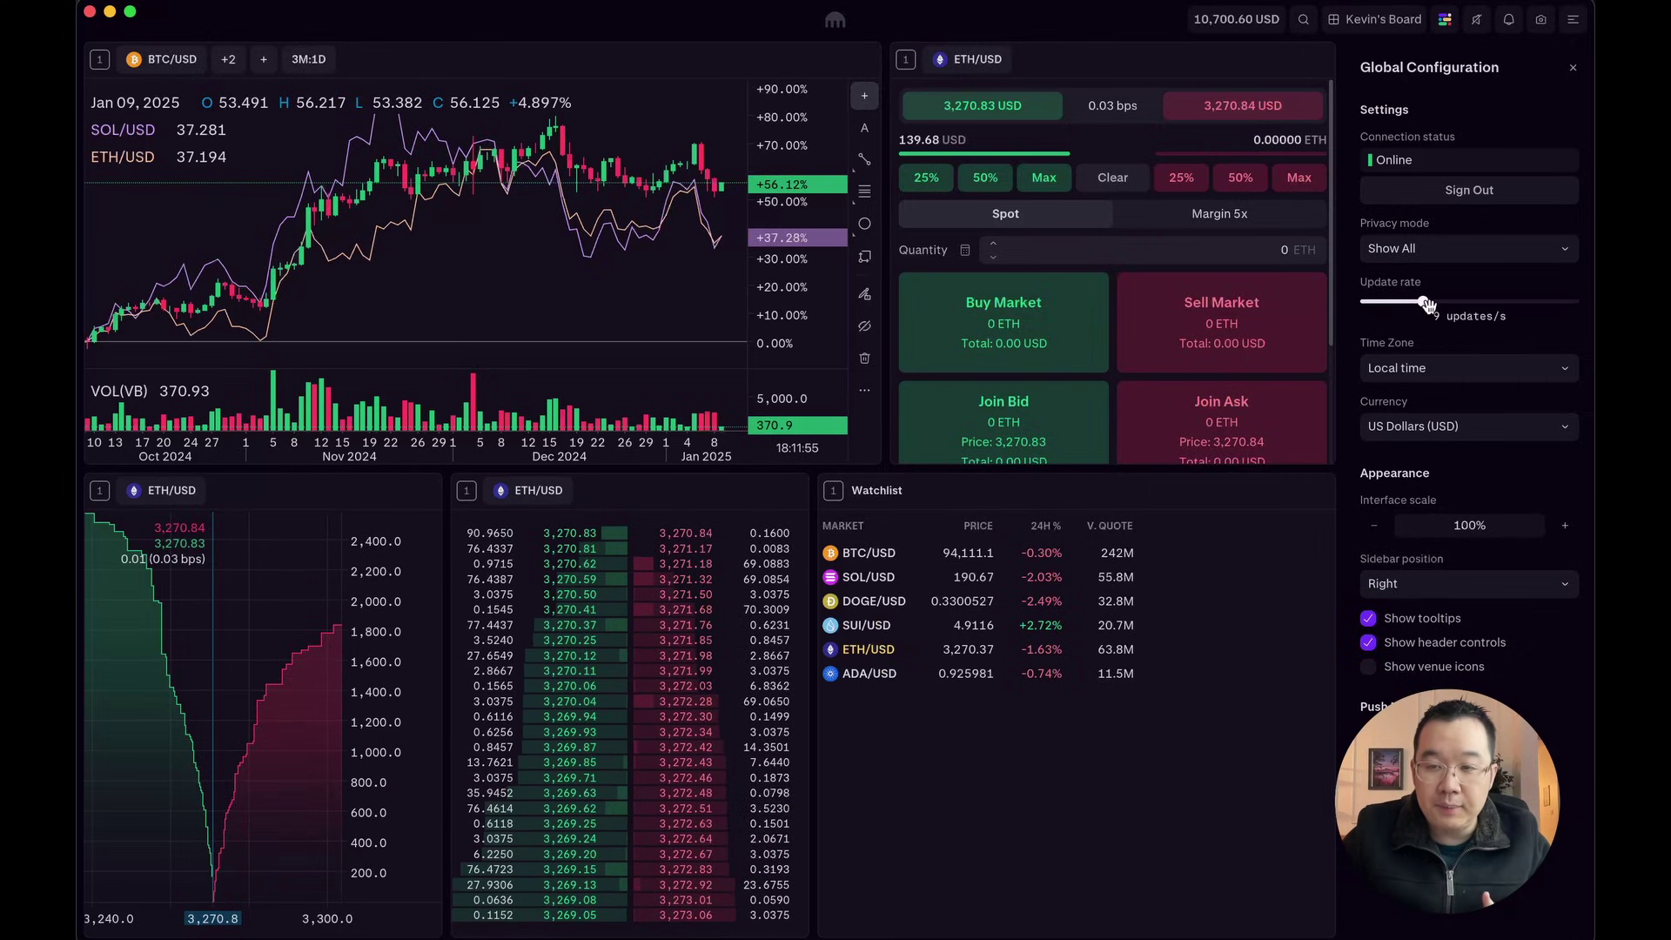
drag(1424, 302, 1573, 301)
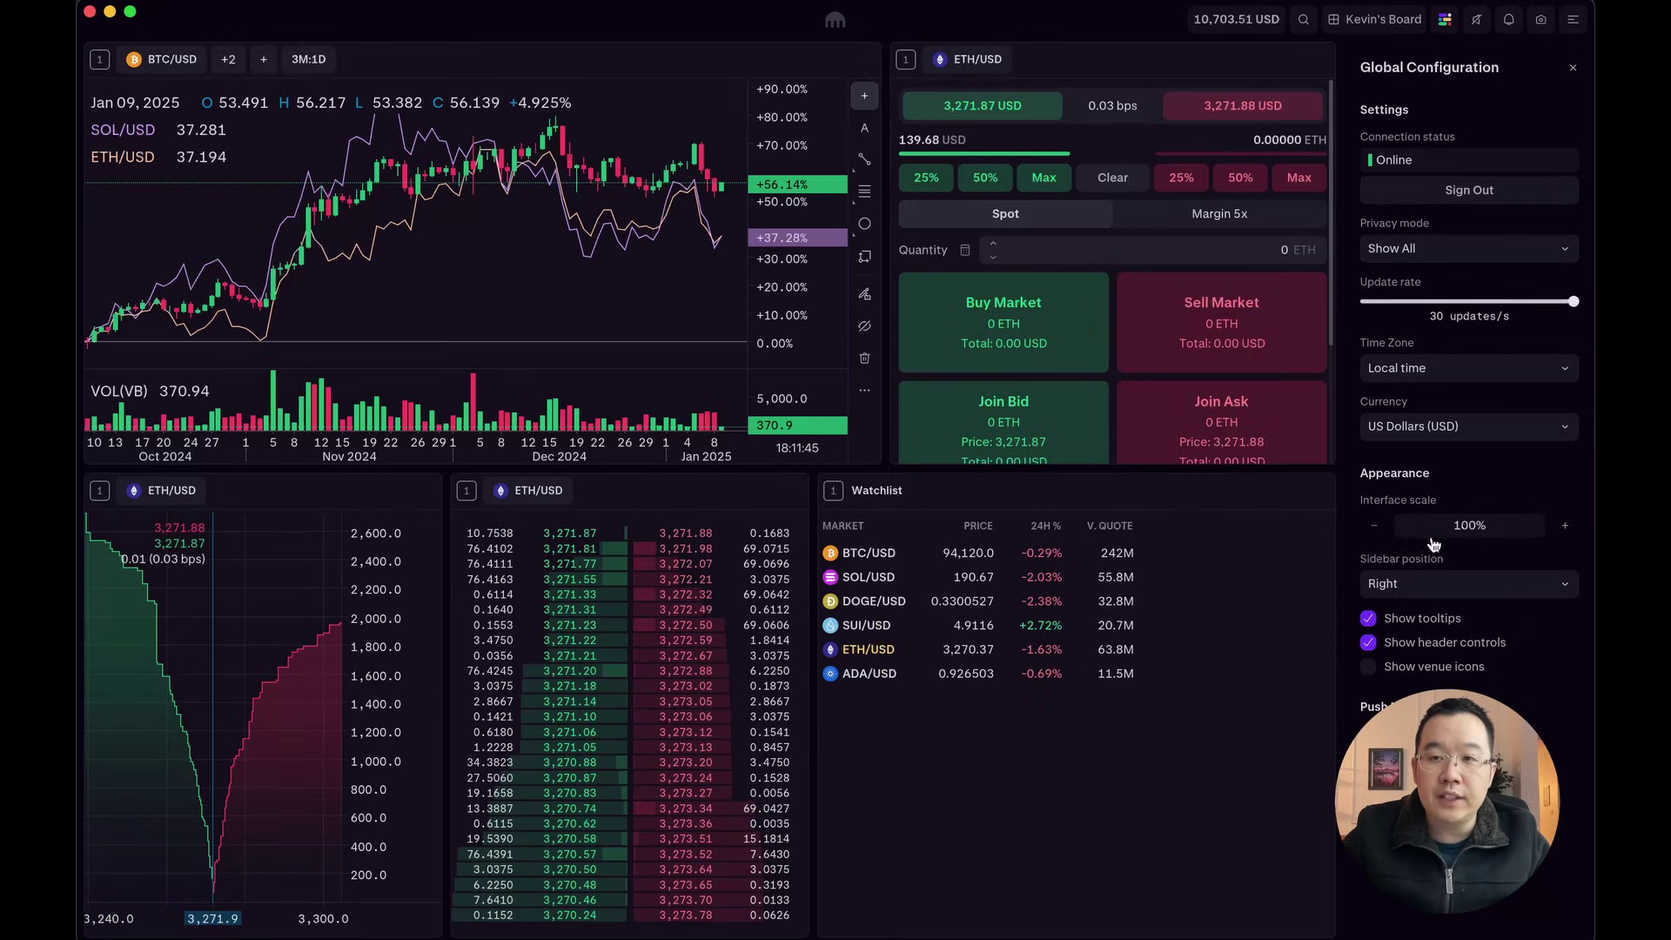
drag(1572, 302, 1419, 309)
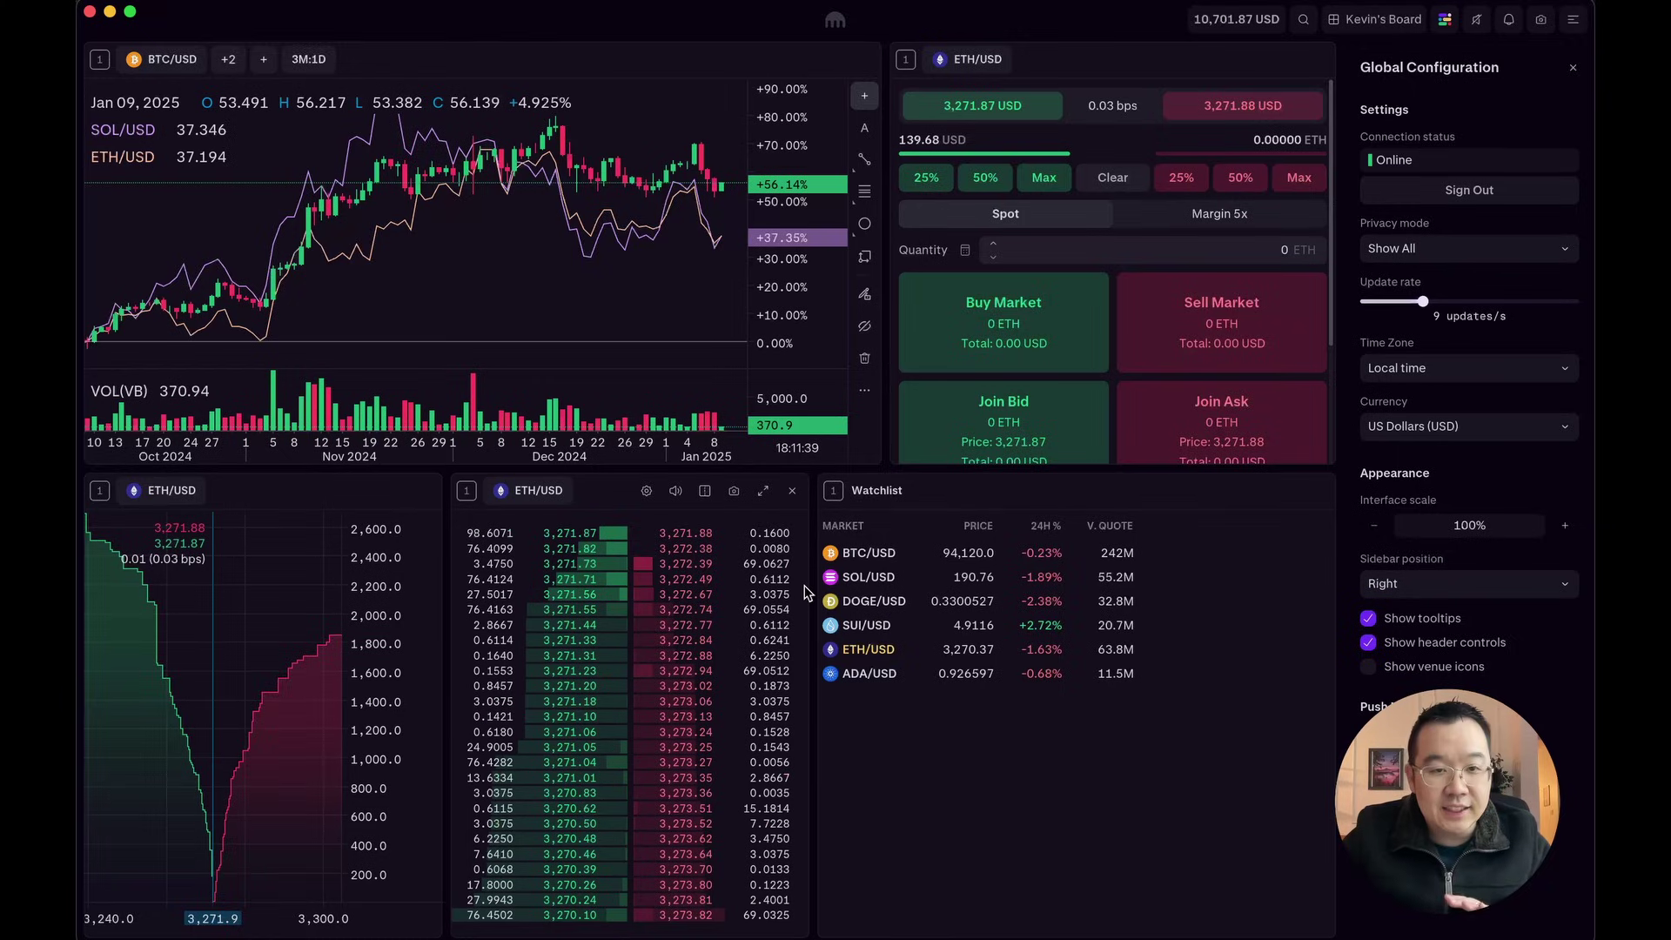
click(1573, 67)
Pop a default board out into its own window, reposition it, then close it
click(1376, 19)
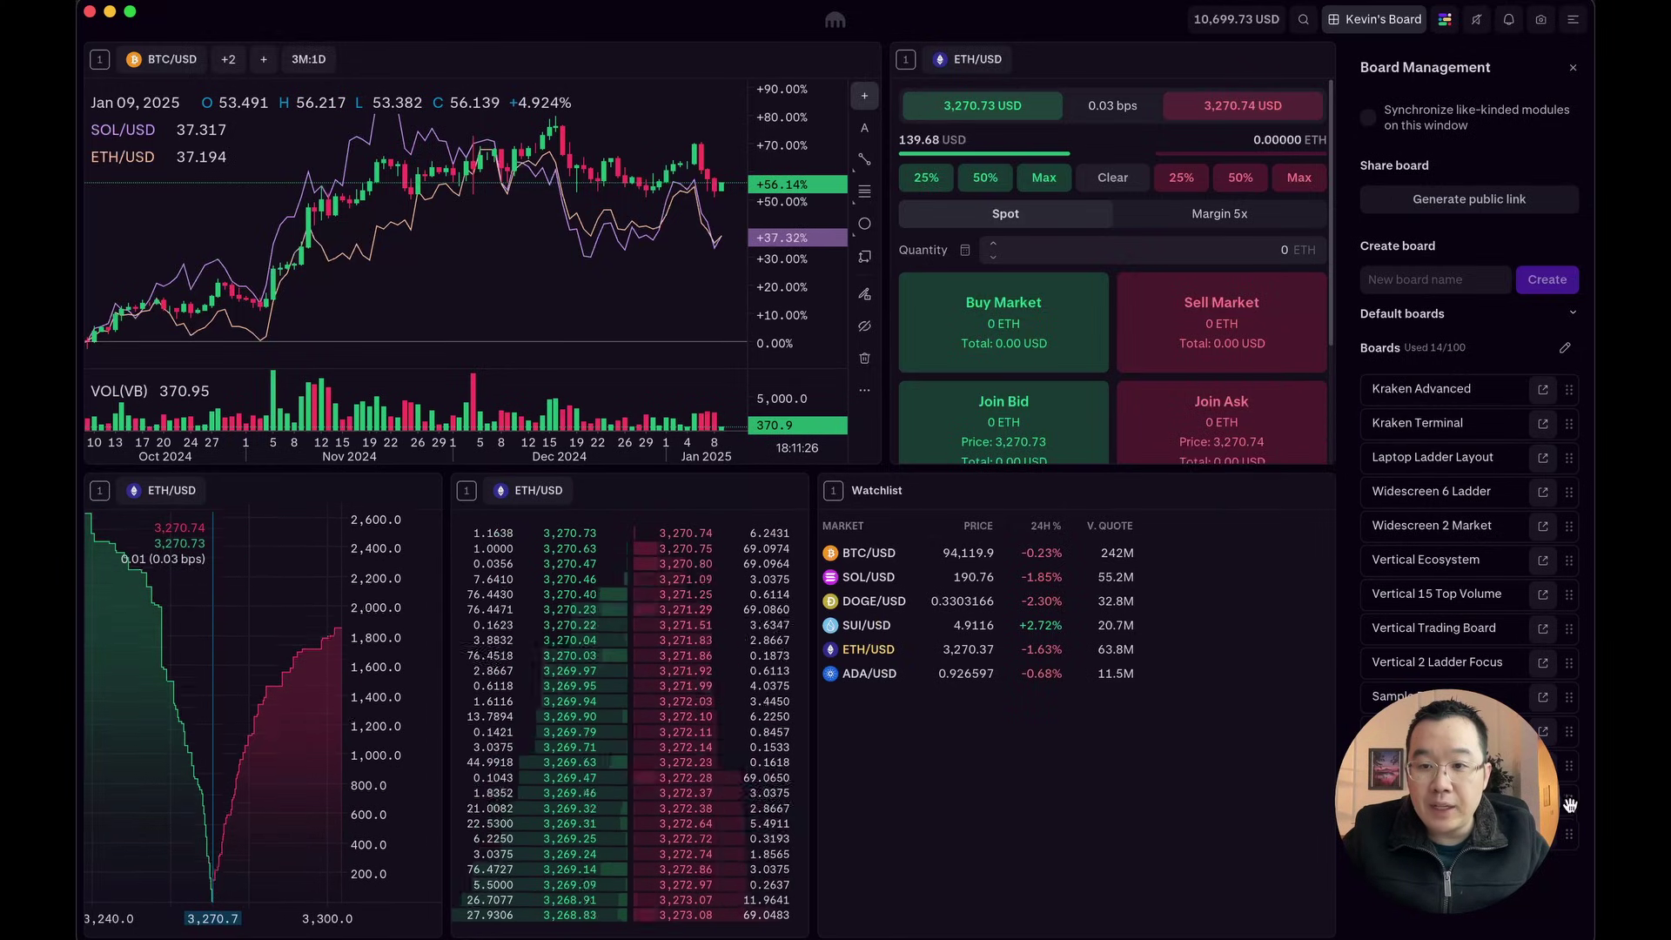
click(1543, 800)
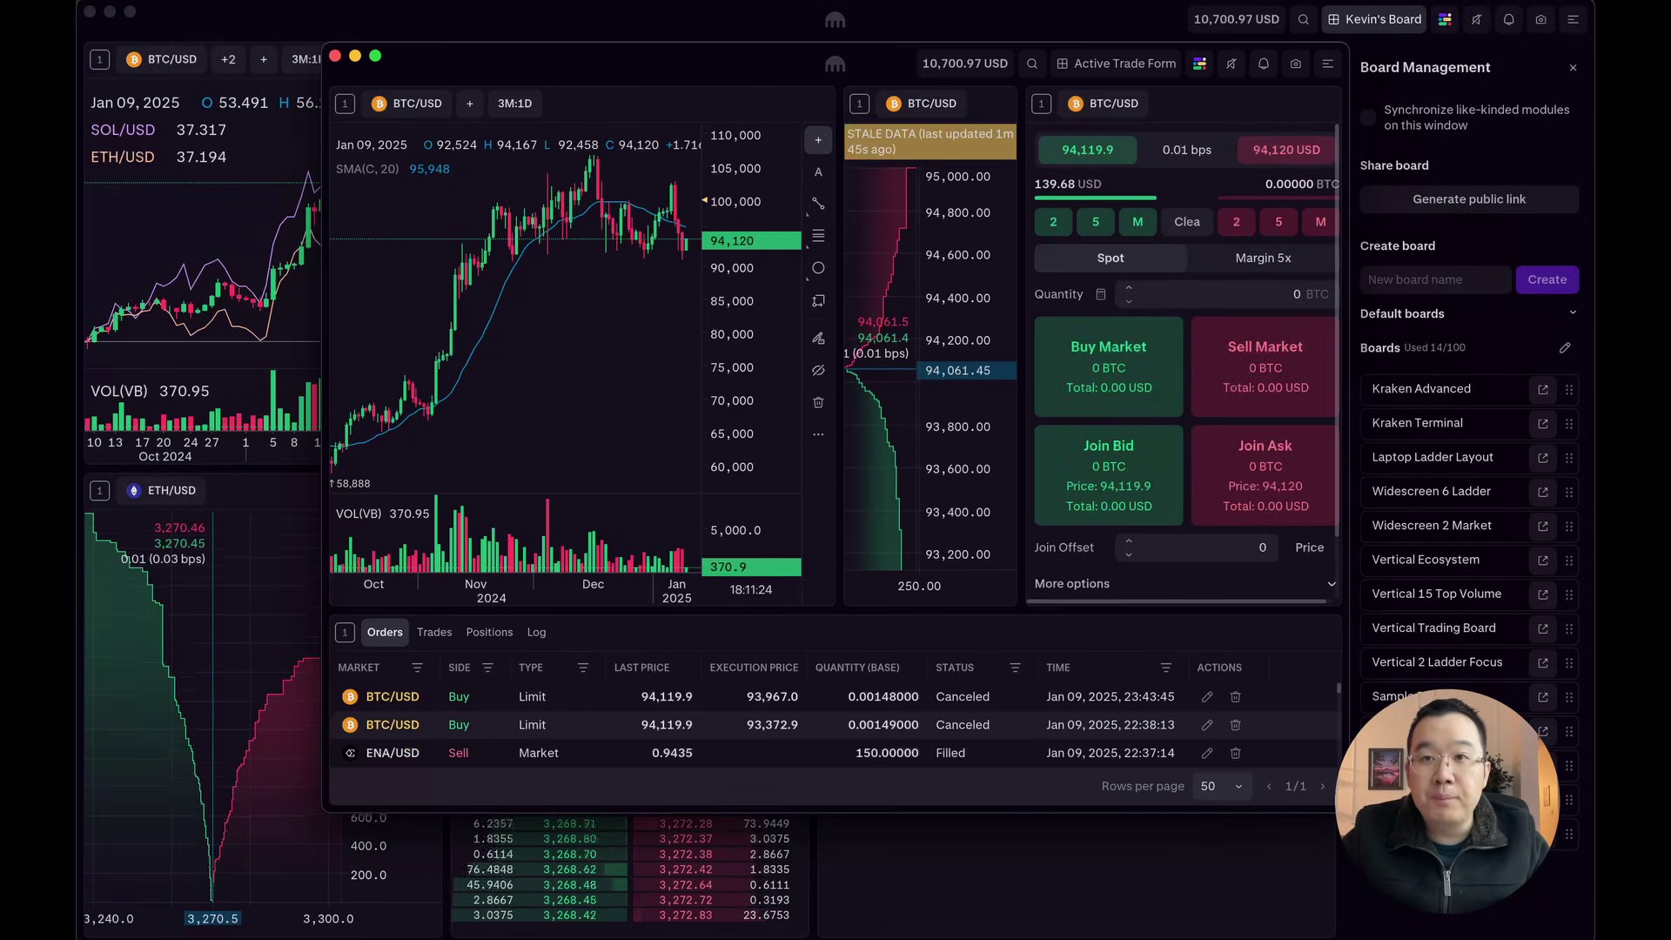
drag(687, 68, 609, 105)
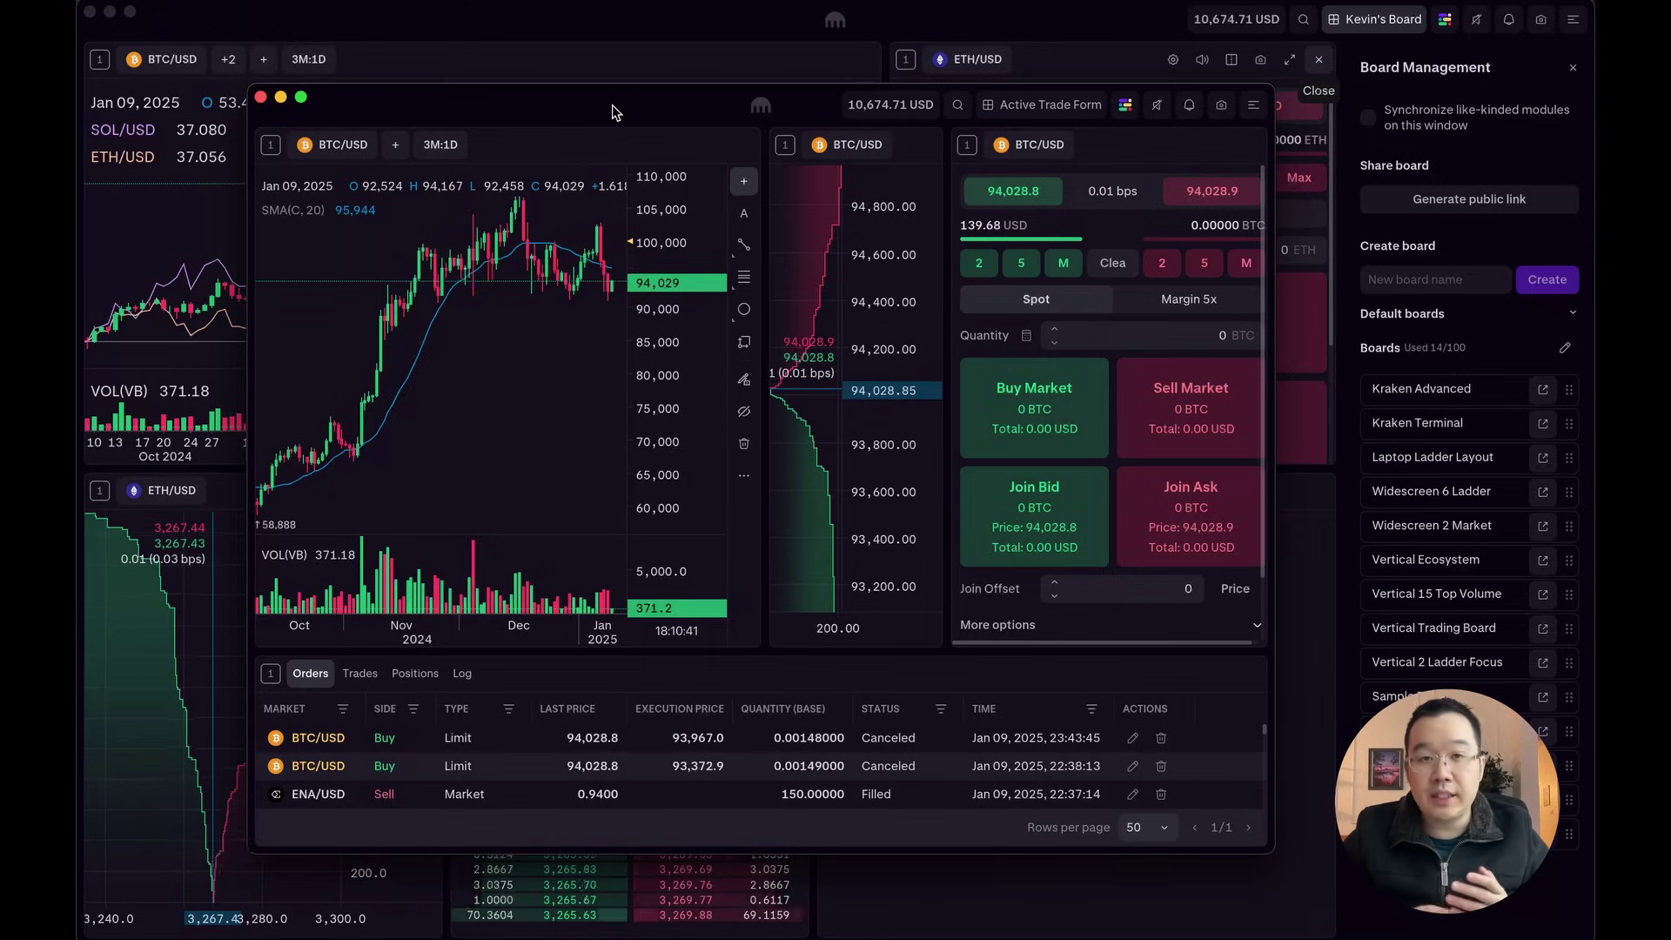
click(260, 97)
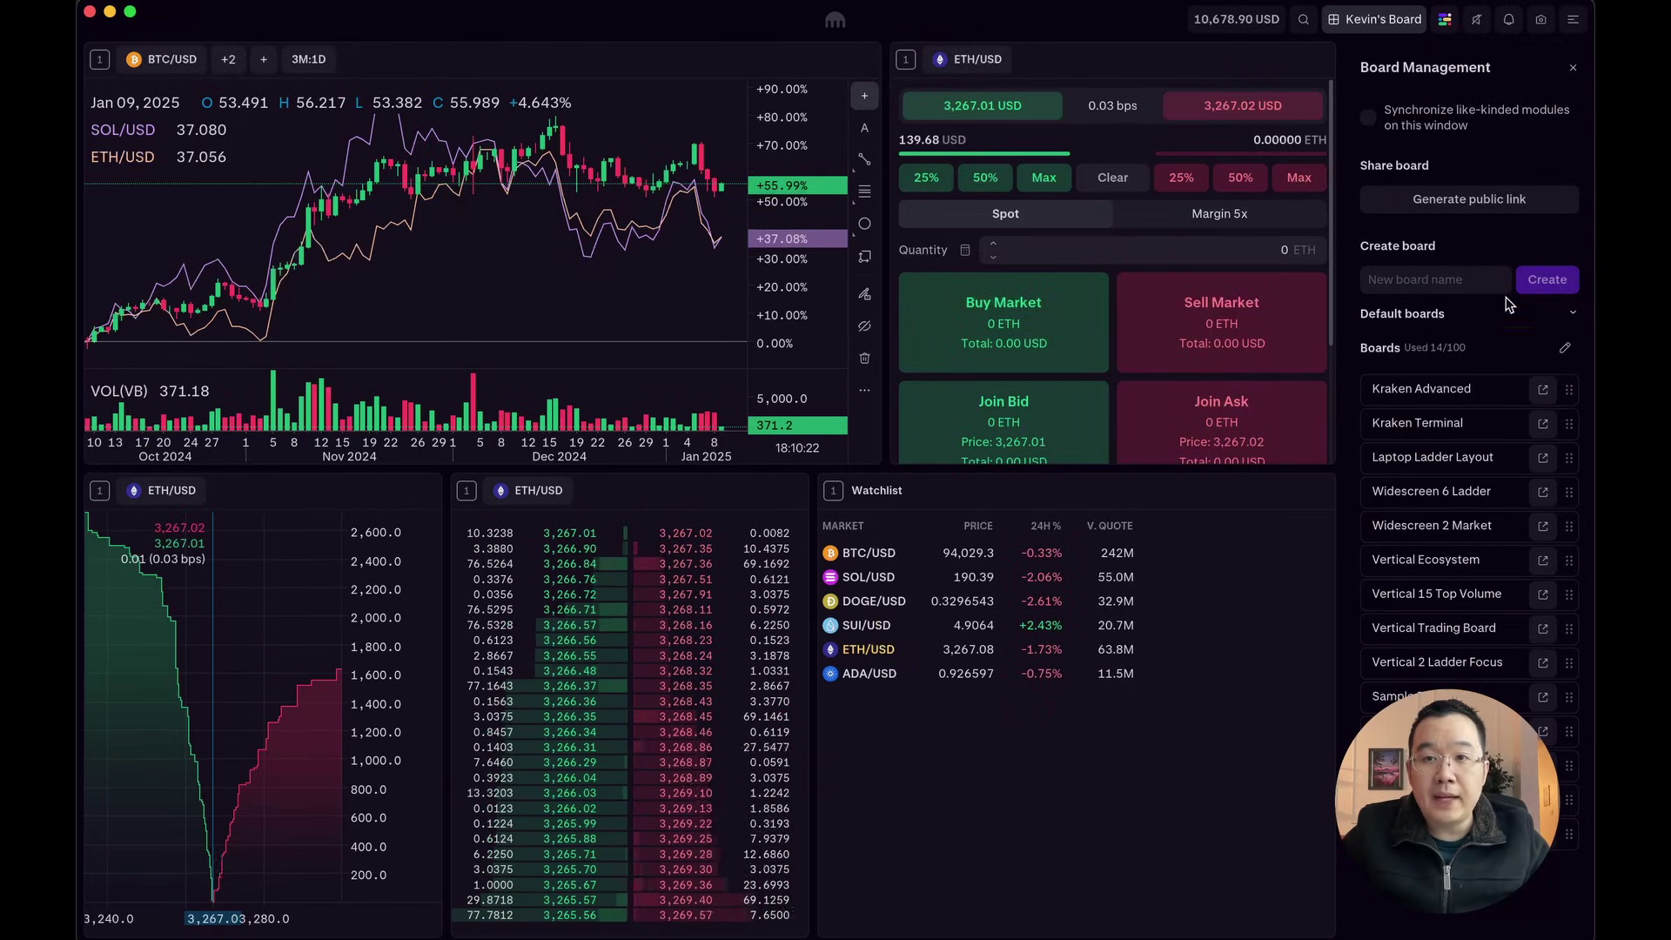
Generate the board's public share link and copy it
click(1436, 202)
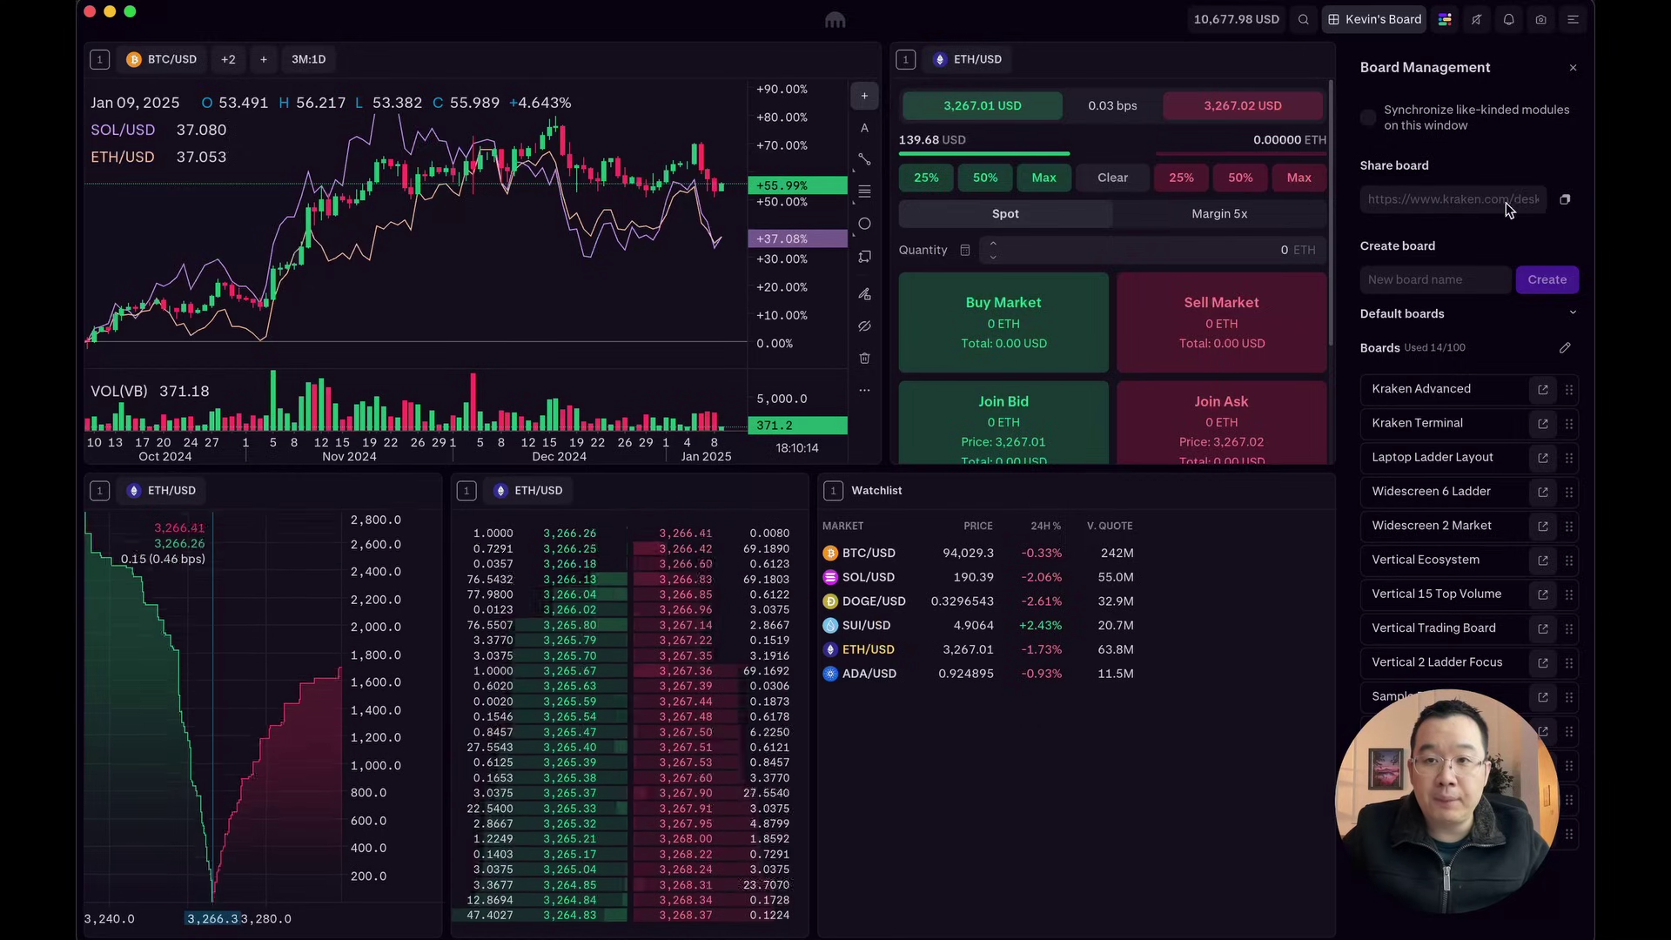
click(1569, 204)
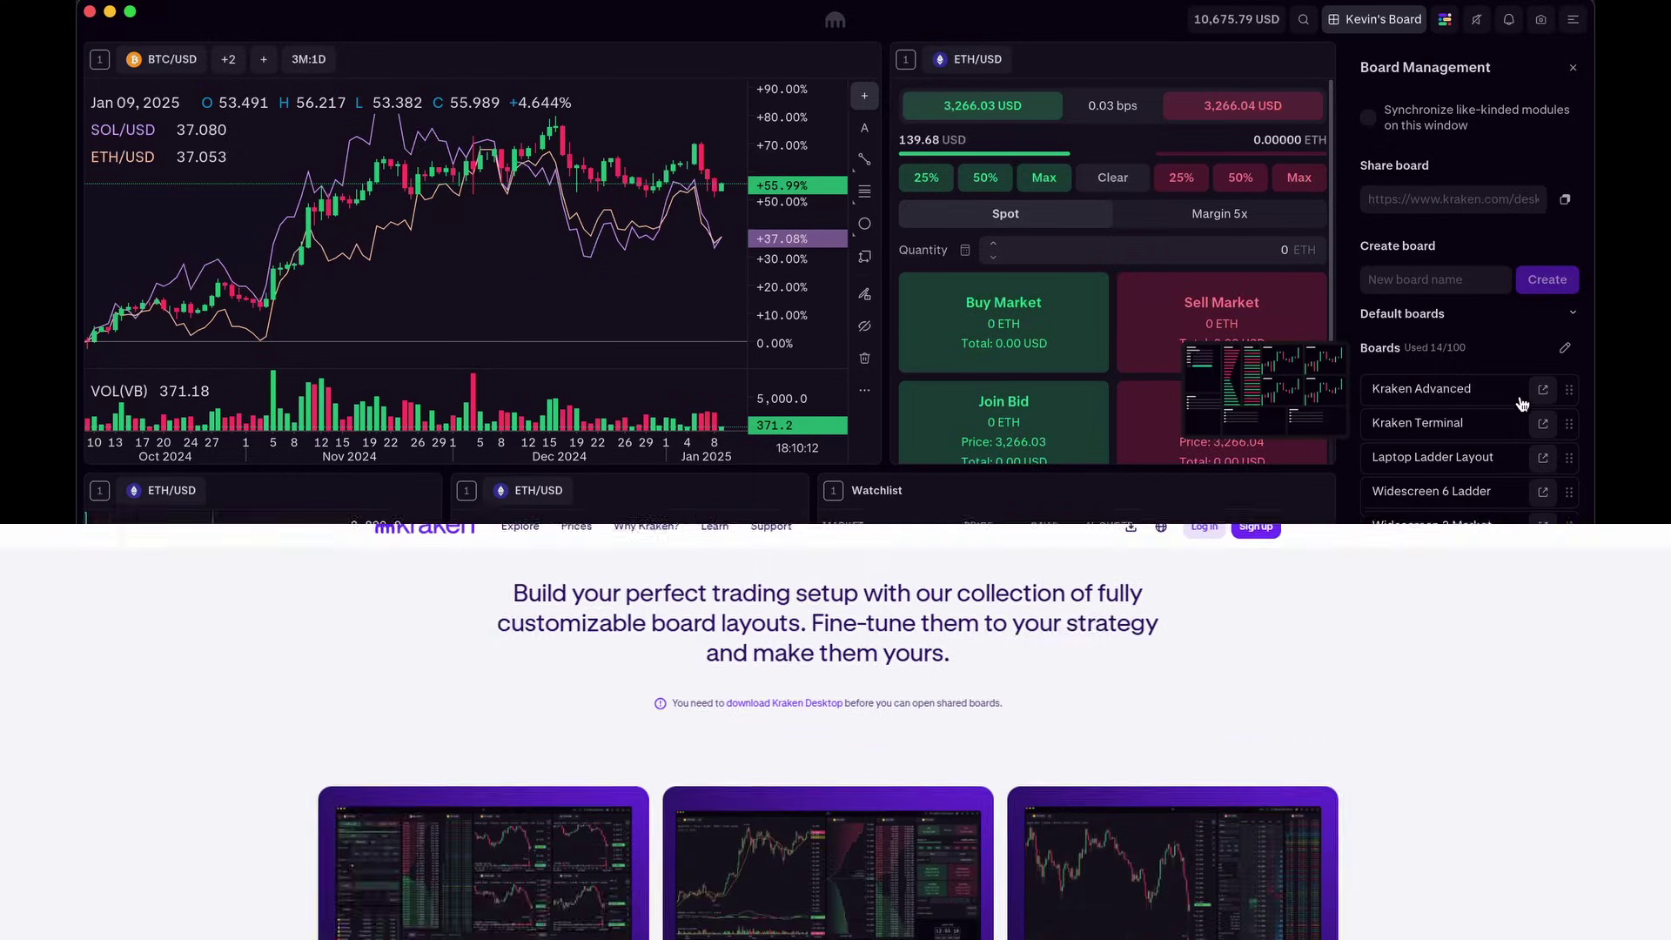